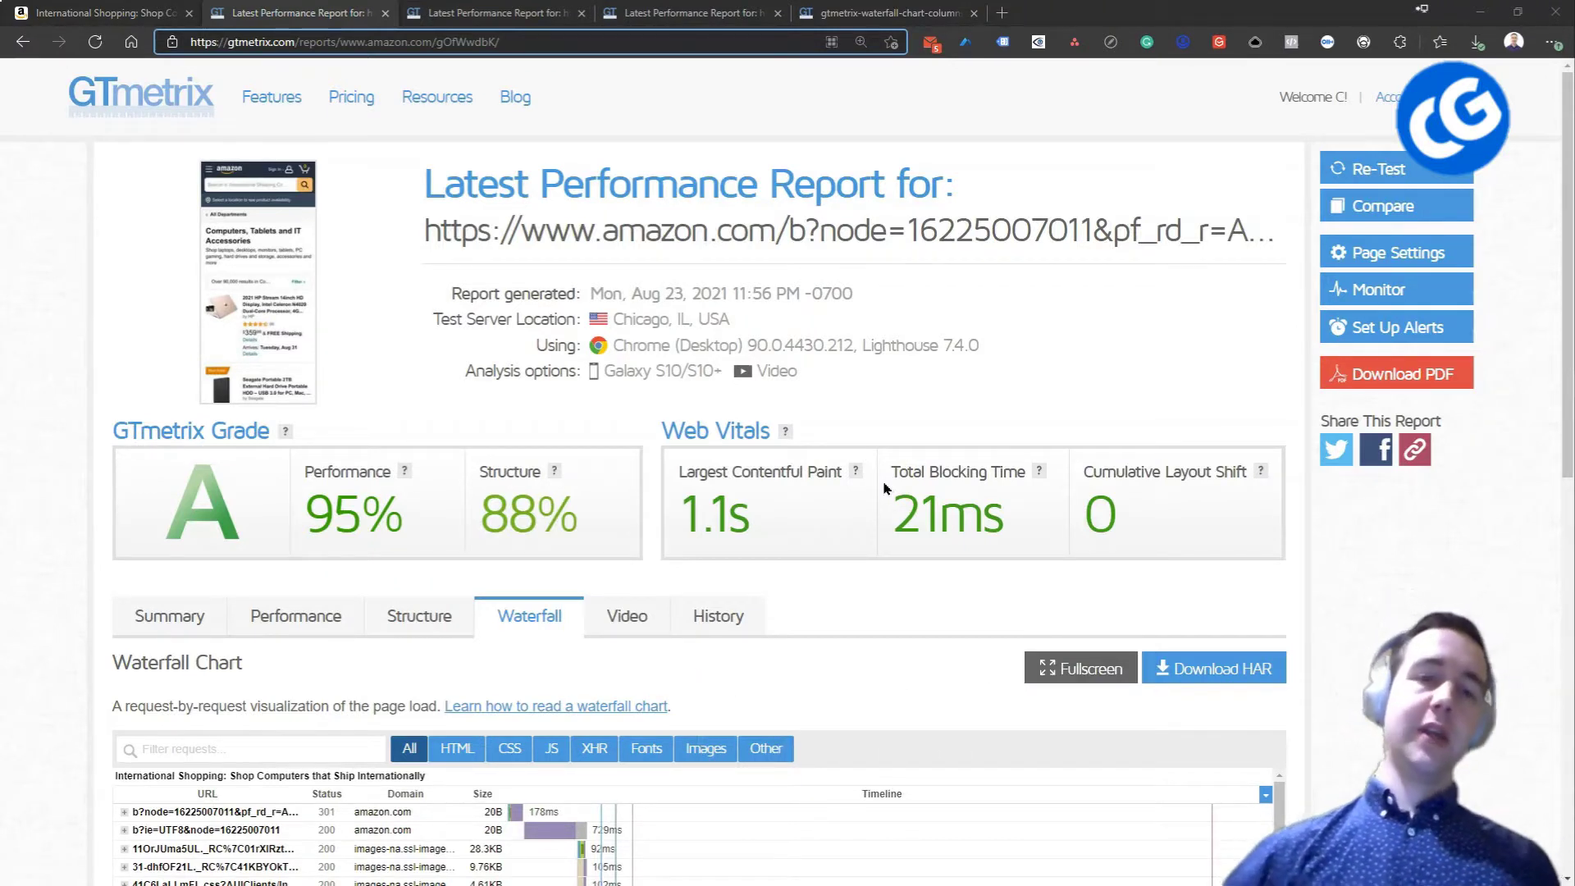
# - Review the Amazon report's Speed Visualization, then switch to the Amazon tab's network log (108 requests, 4.30 s)
pyautogui.scroll(-5, 697, 492)
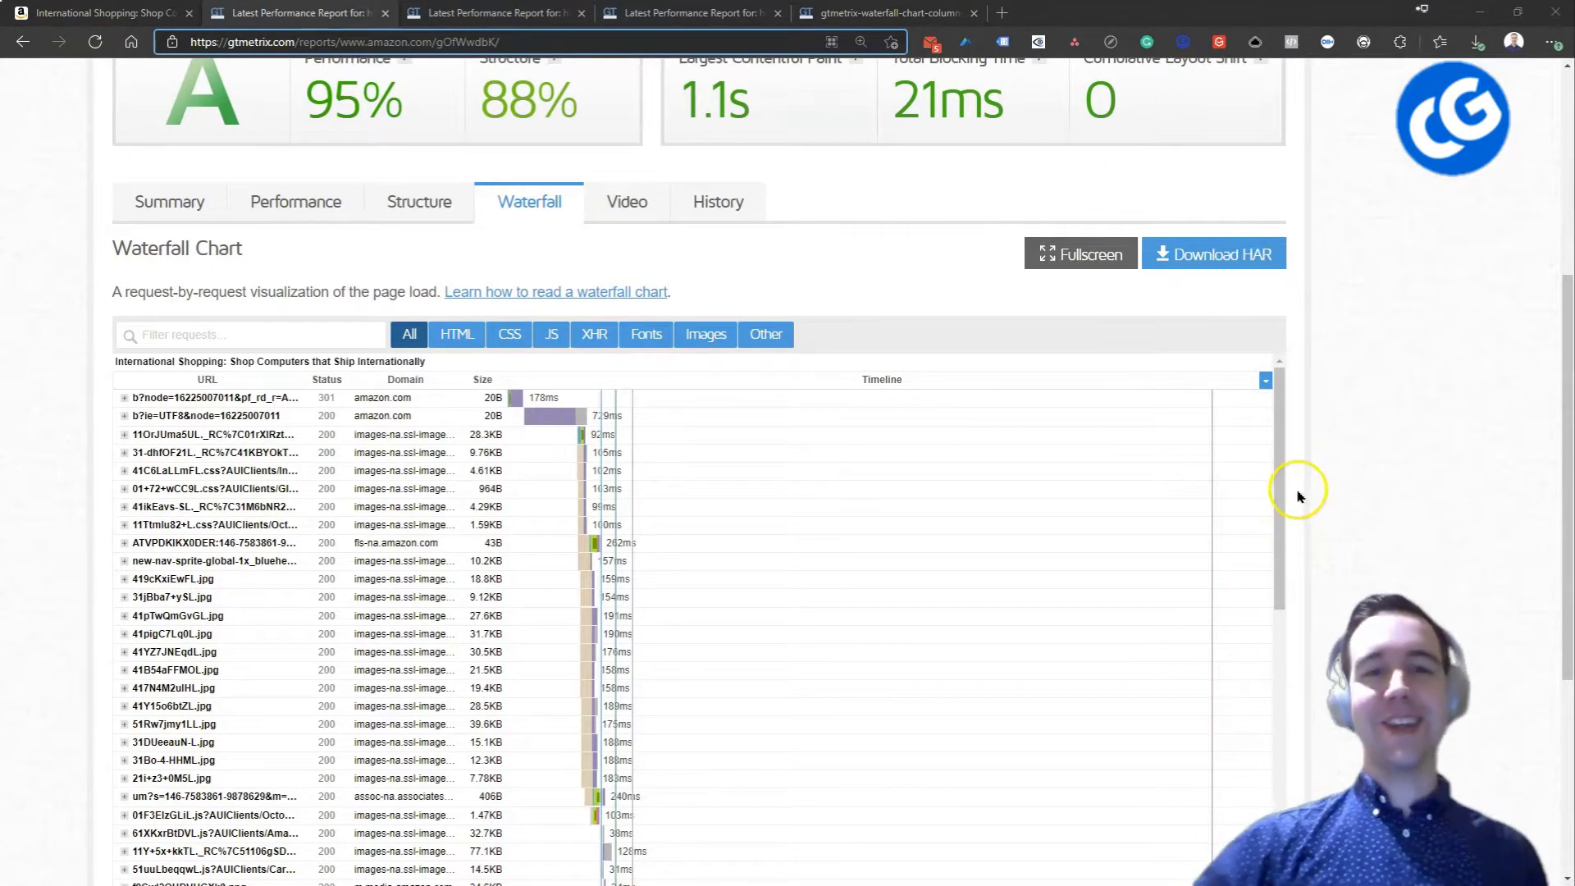
pyautogui.scroll(-3, 1316, 497)
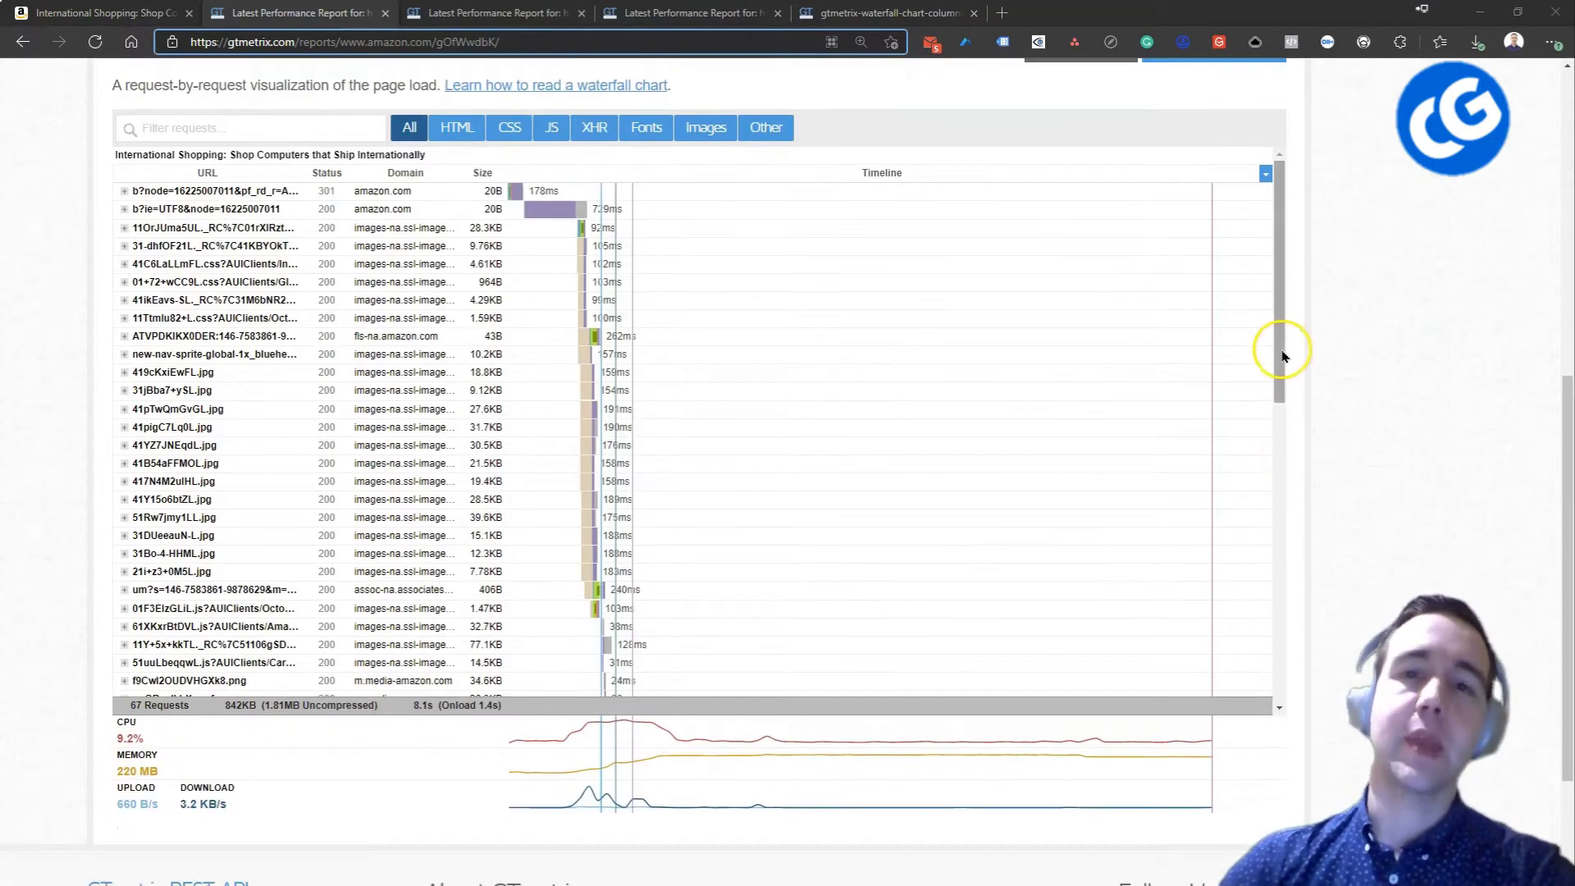
pyautogui.moveTo(1282, 366); pyautogui.dragTo(1341, 662)
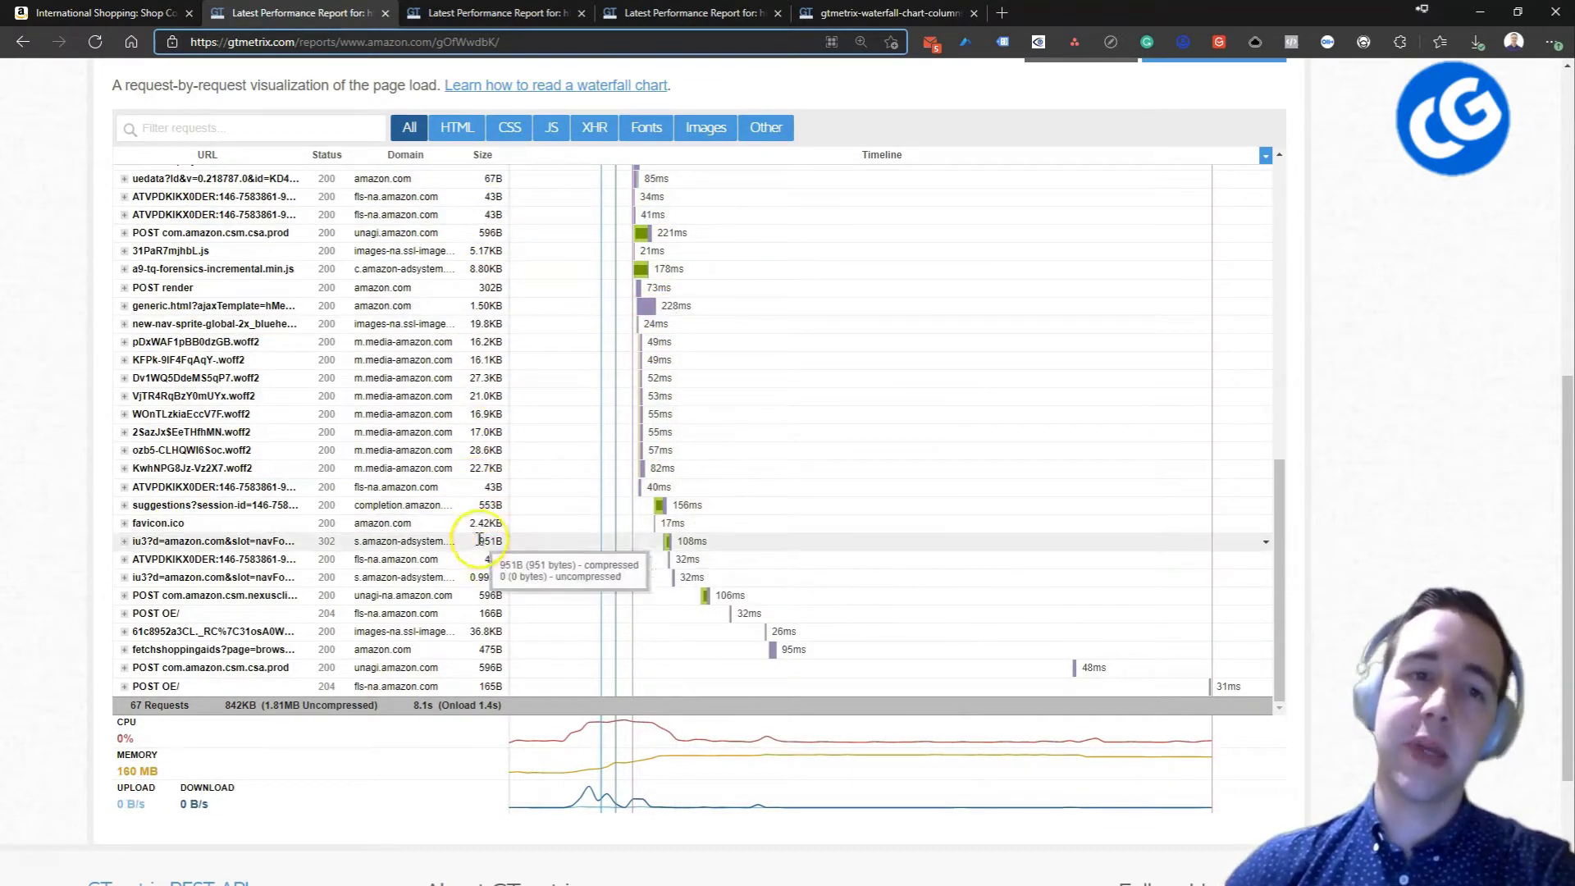
pyautogui.scroll(8, 914, 450)
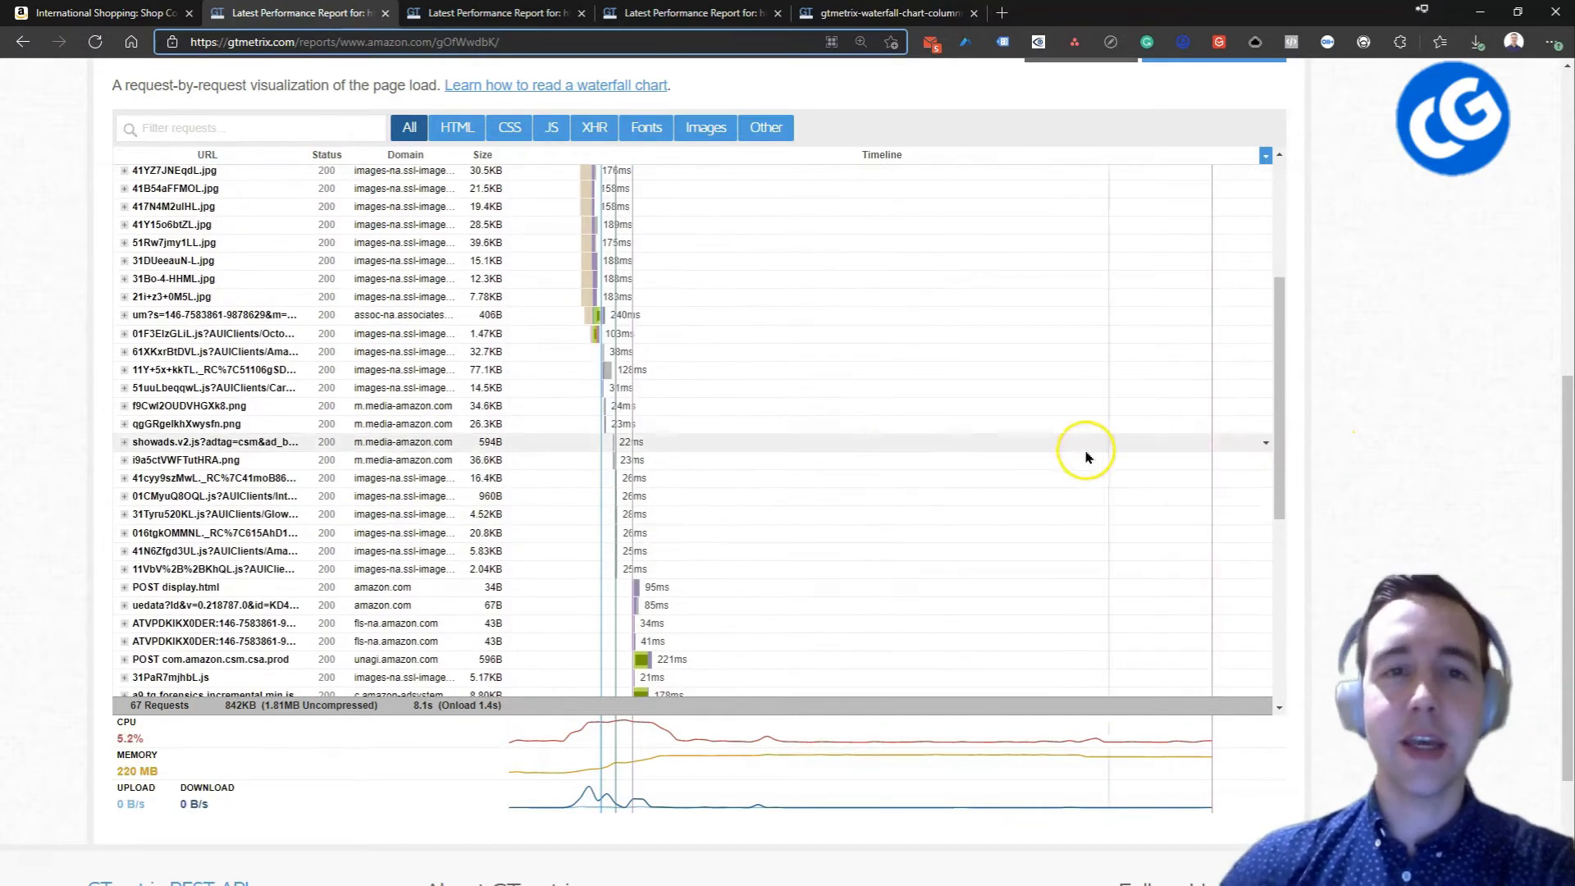
pyautogui.scroll(5, 968, 463)
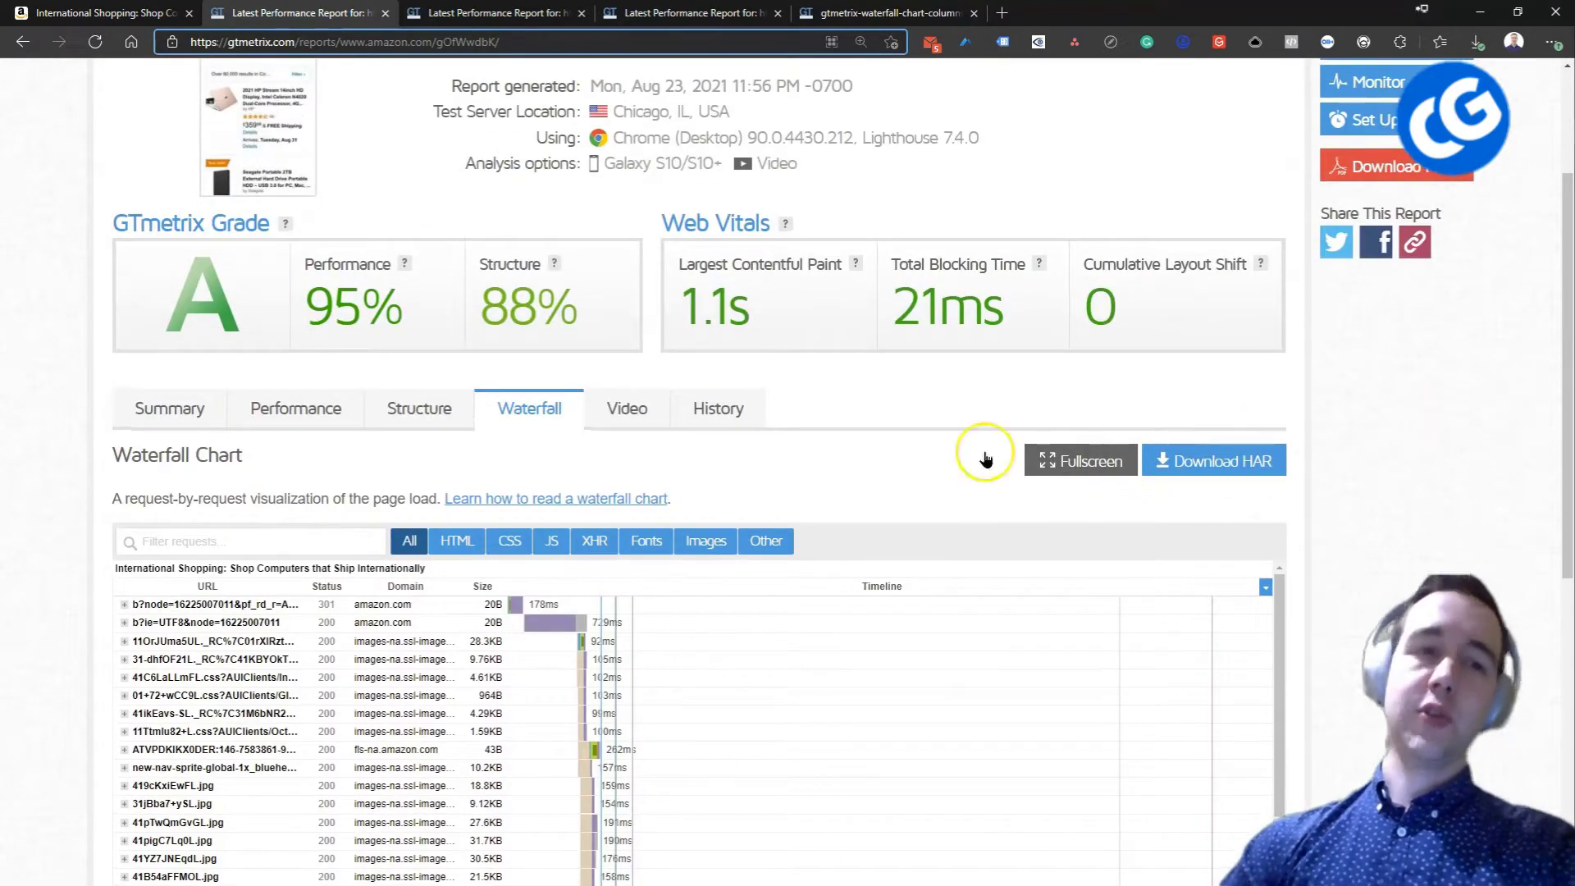
pyautogui.click(193, 402)
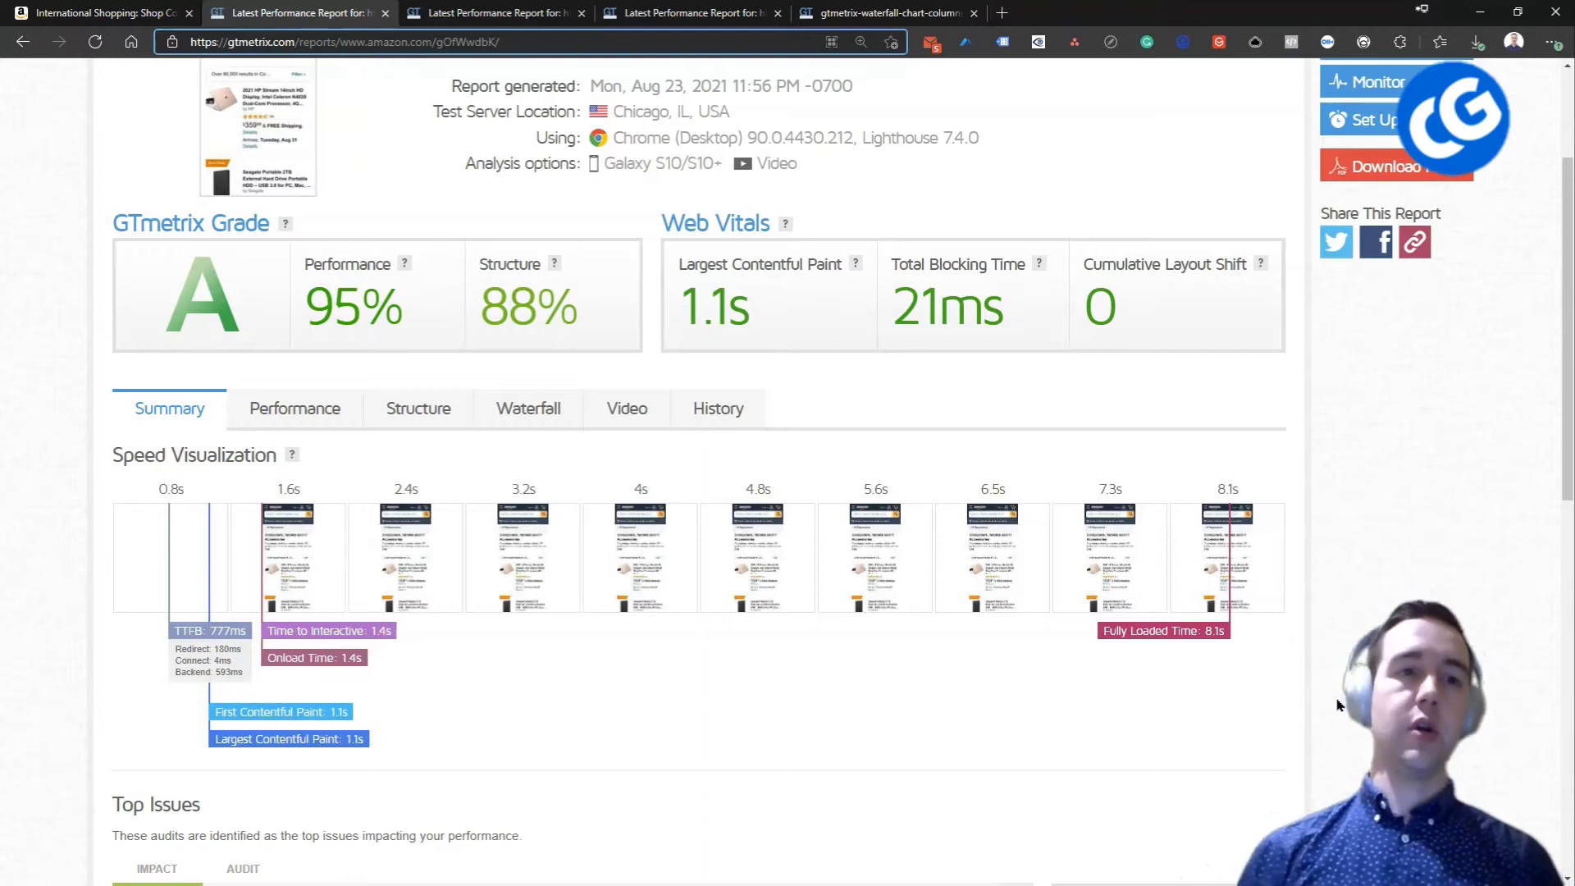
pyautogui.hotkey('ctrl', '1')
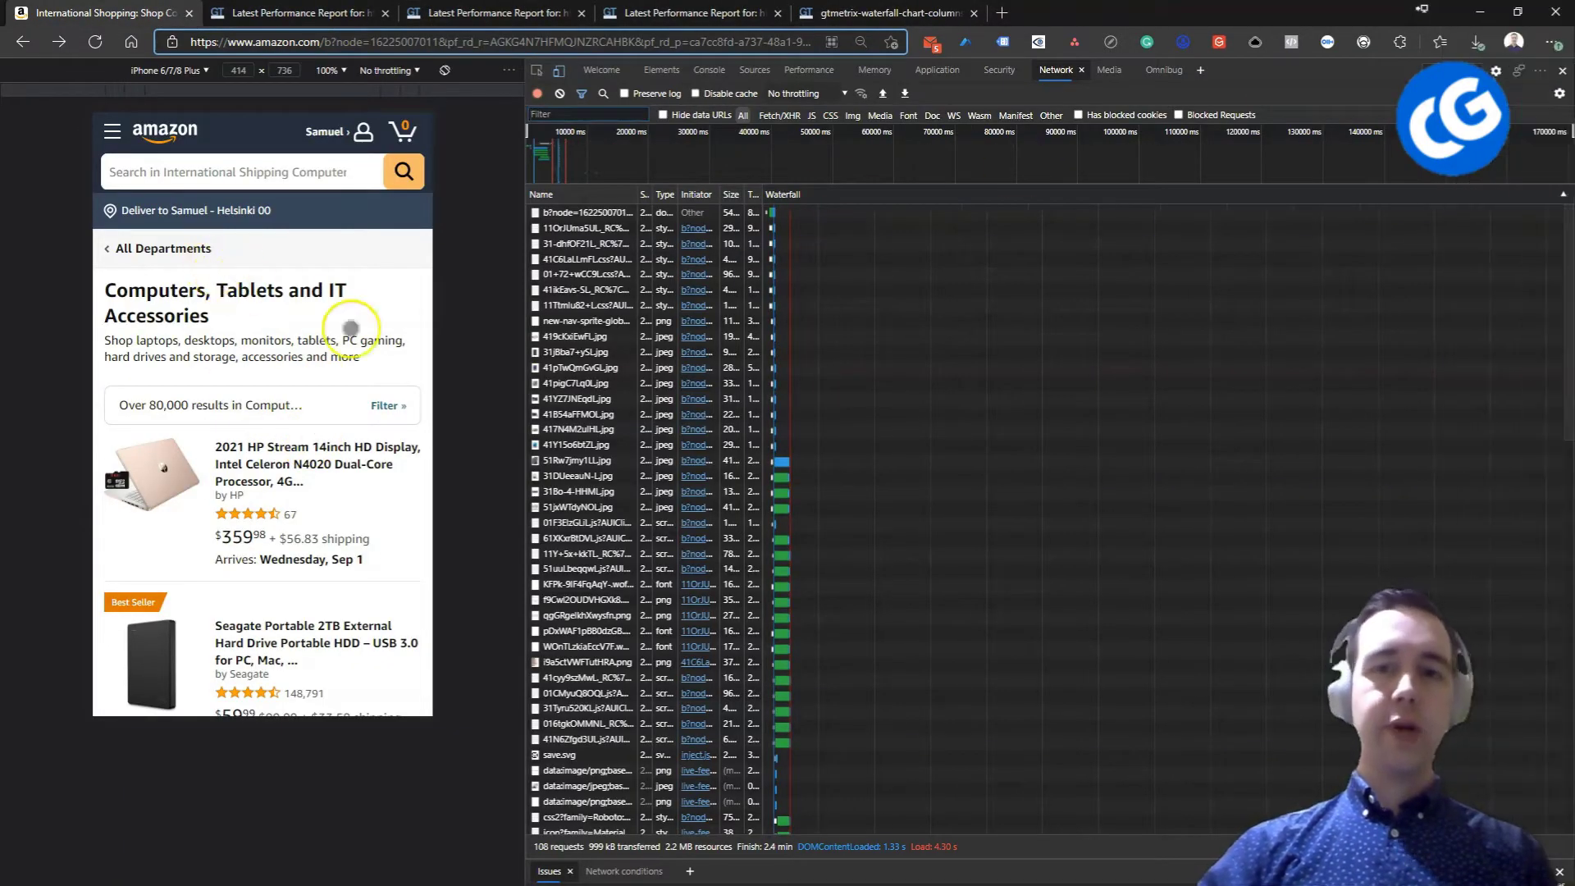
# - Visit Amazon's All Departments page and go back to computers, logging 114 requests, 535 kB, 2.83 s
pyautogui.click(389, 362)
pyautogui.scroll(-8, 372, 455)
pyautogui.scroll(10, 281, 457)
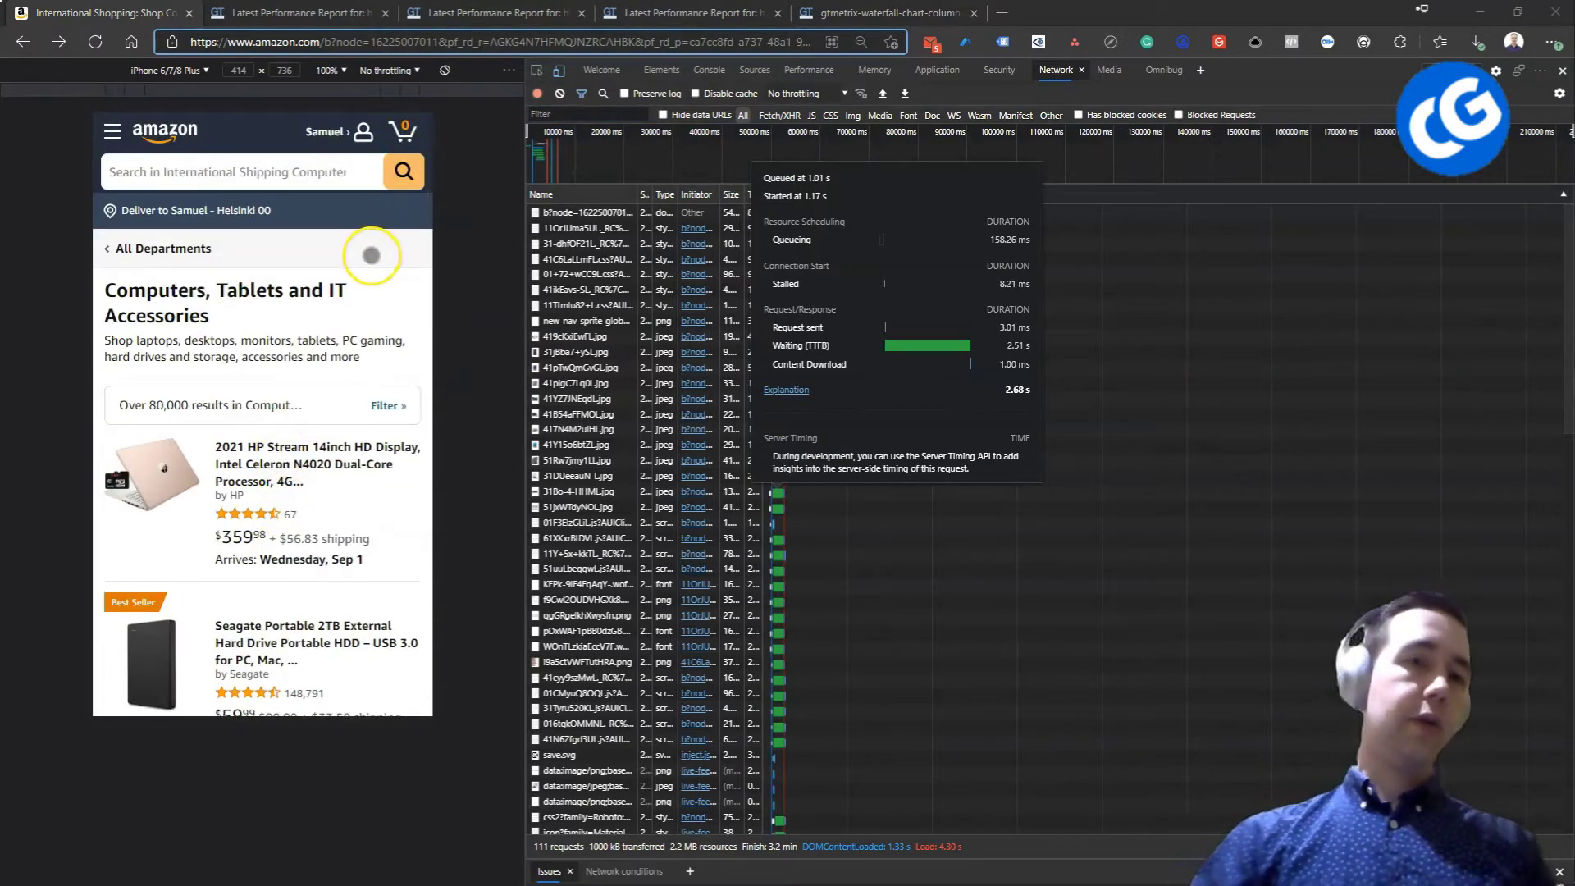
pyautogui.click(371, 255)
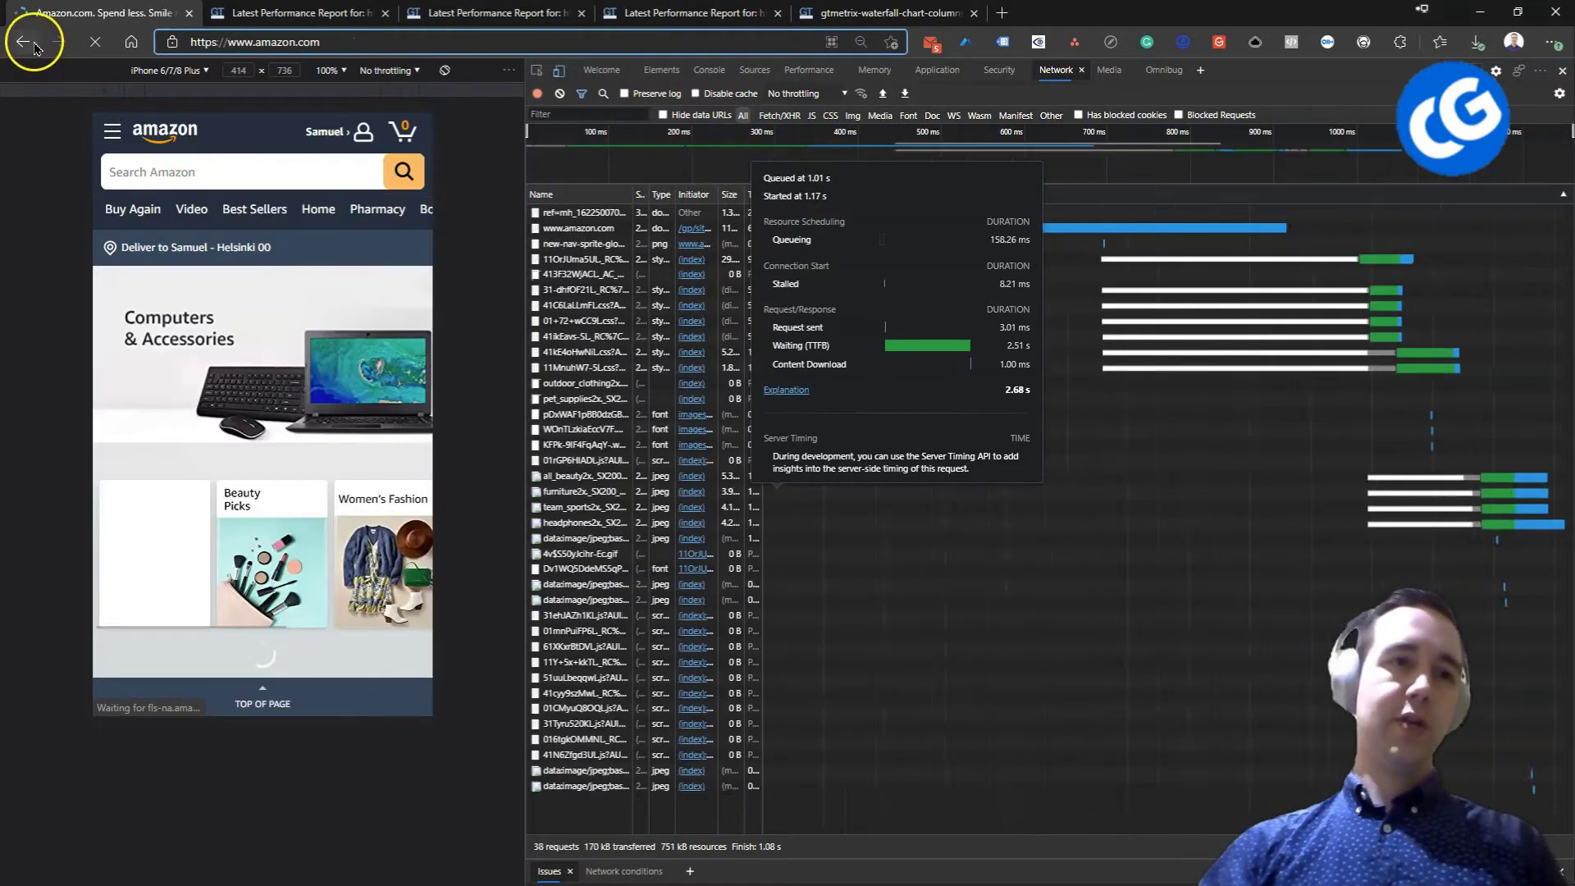
pyautogui.click(24, 42)
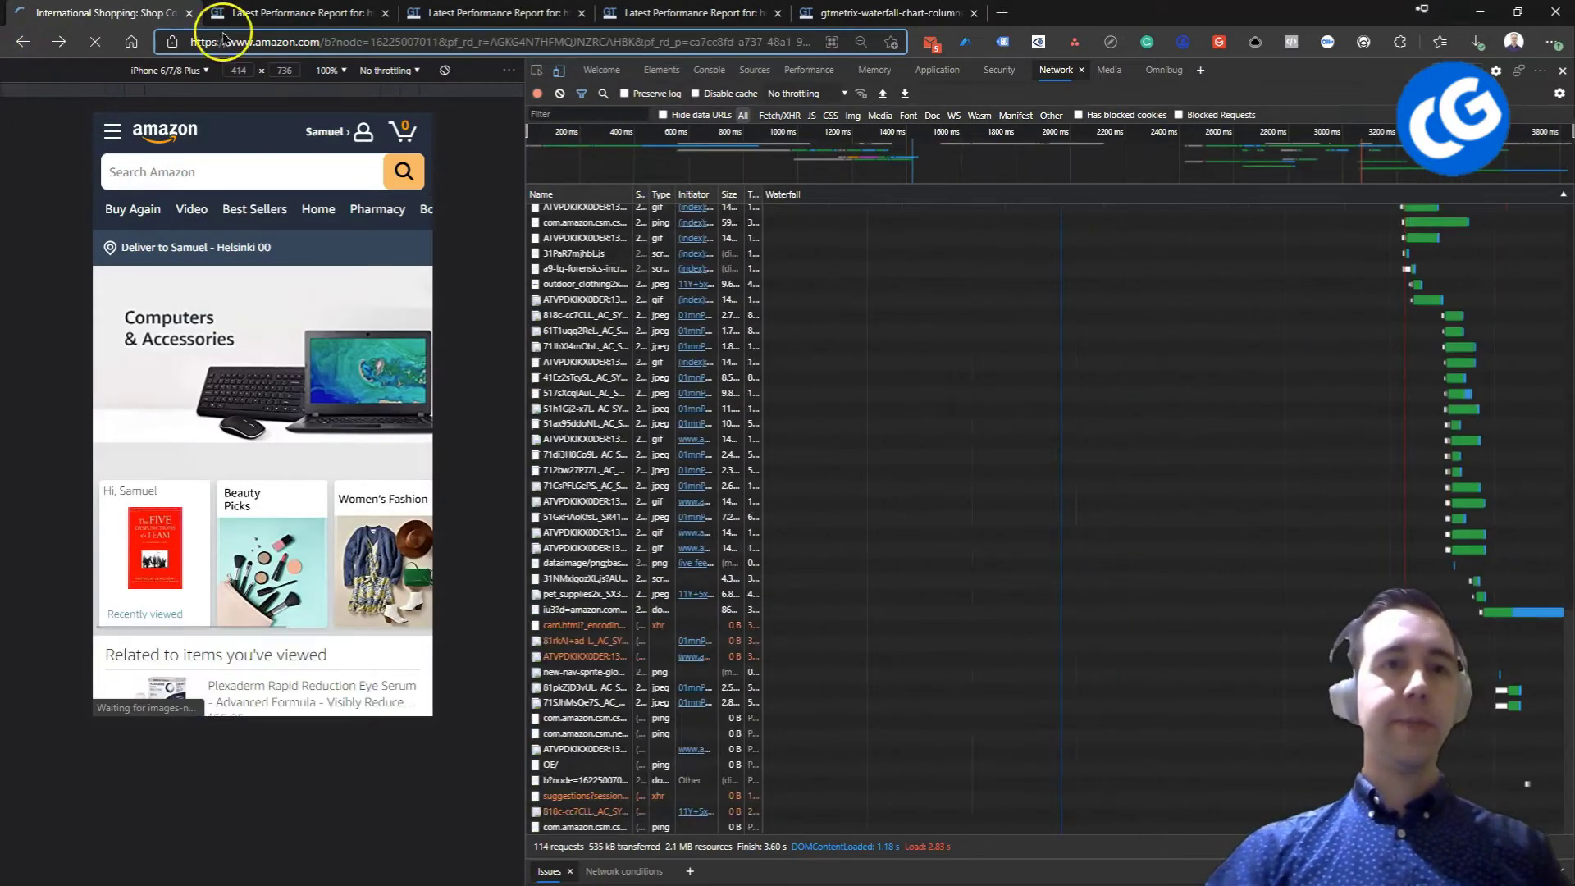
# - Highlight the 1.4s Time to Interactive figure in the GTmetrix Amazon report
pyautogui.click(244, 18)
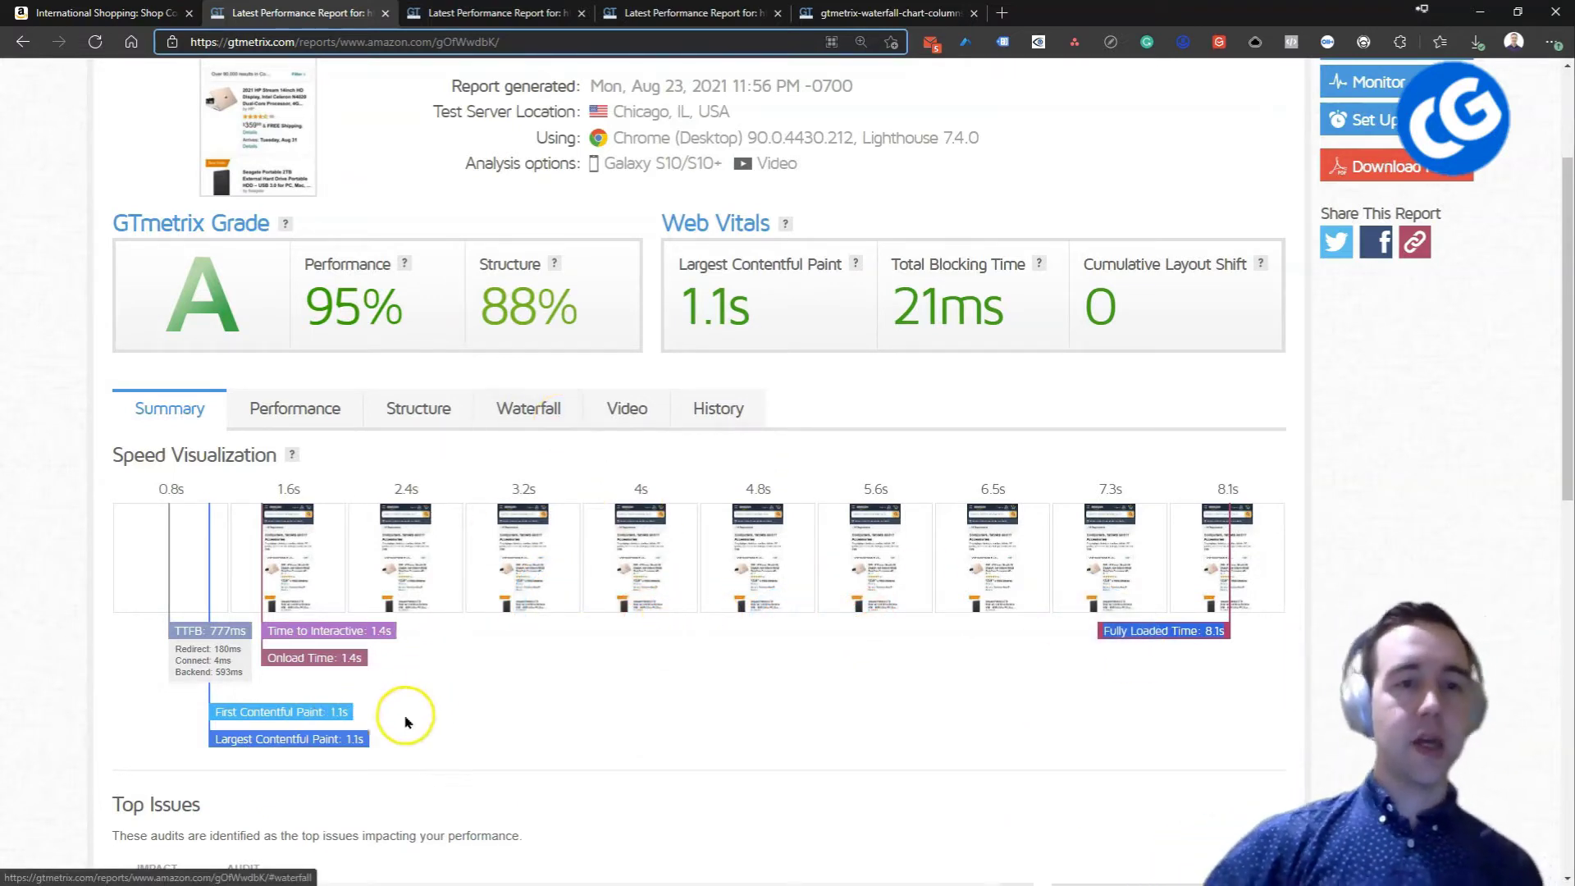
pyautogui.tripleClick(335, 633)
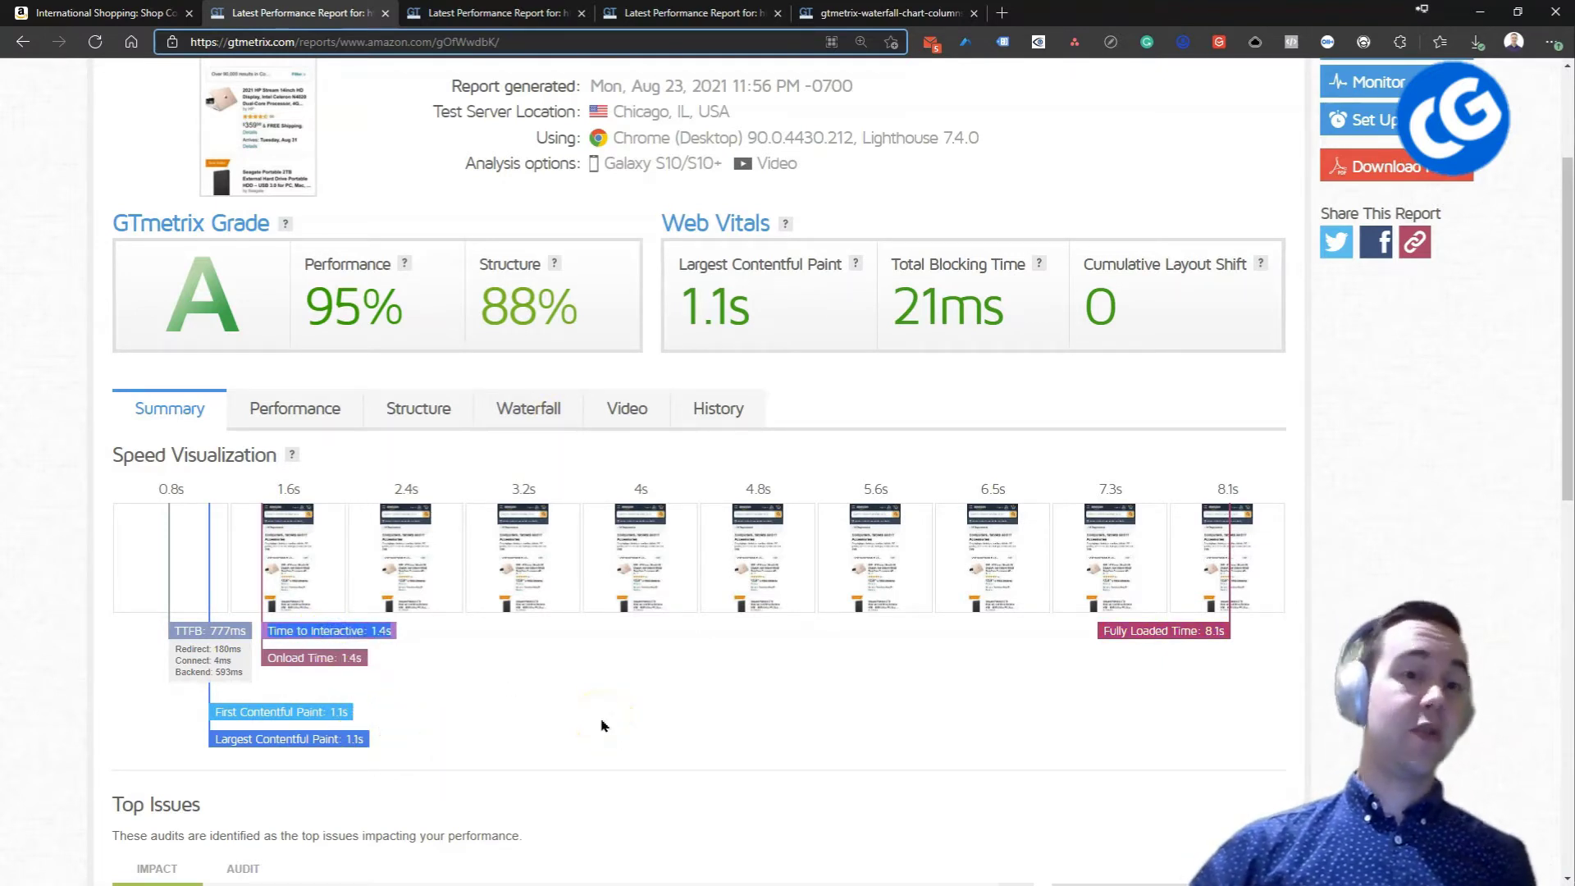
pyautogui.click(579, 730)
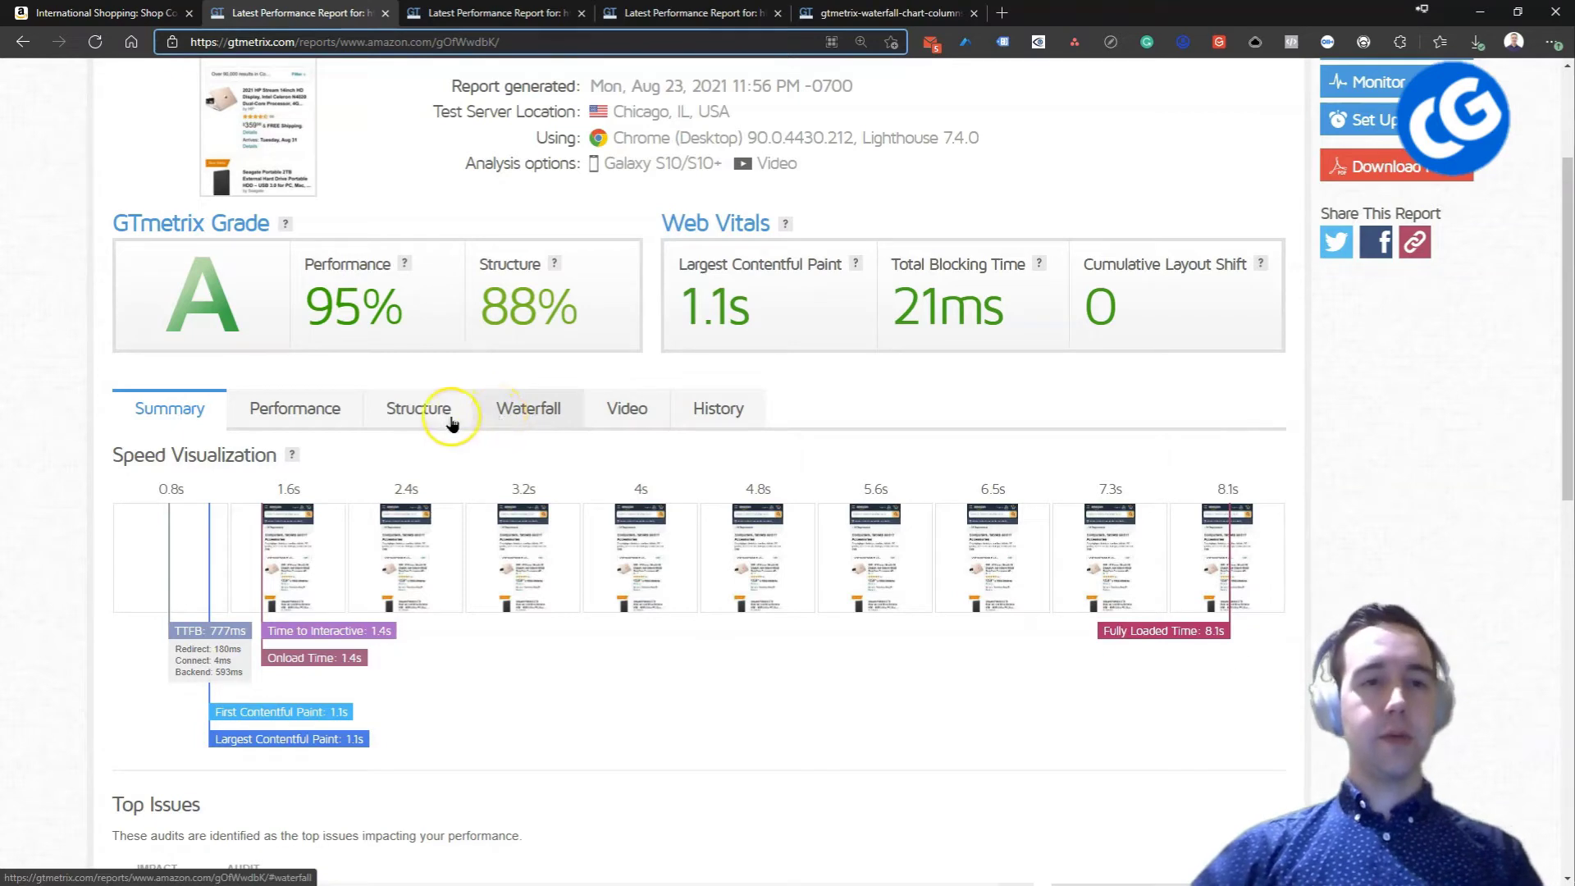
# - View the report's Waterfall Chart, then move to the Amazon page with developer tools
pyautogui.click(522, 409)
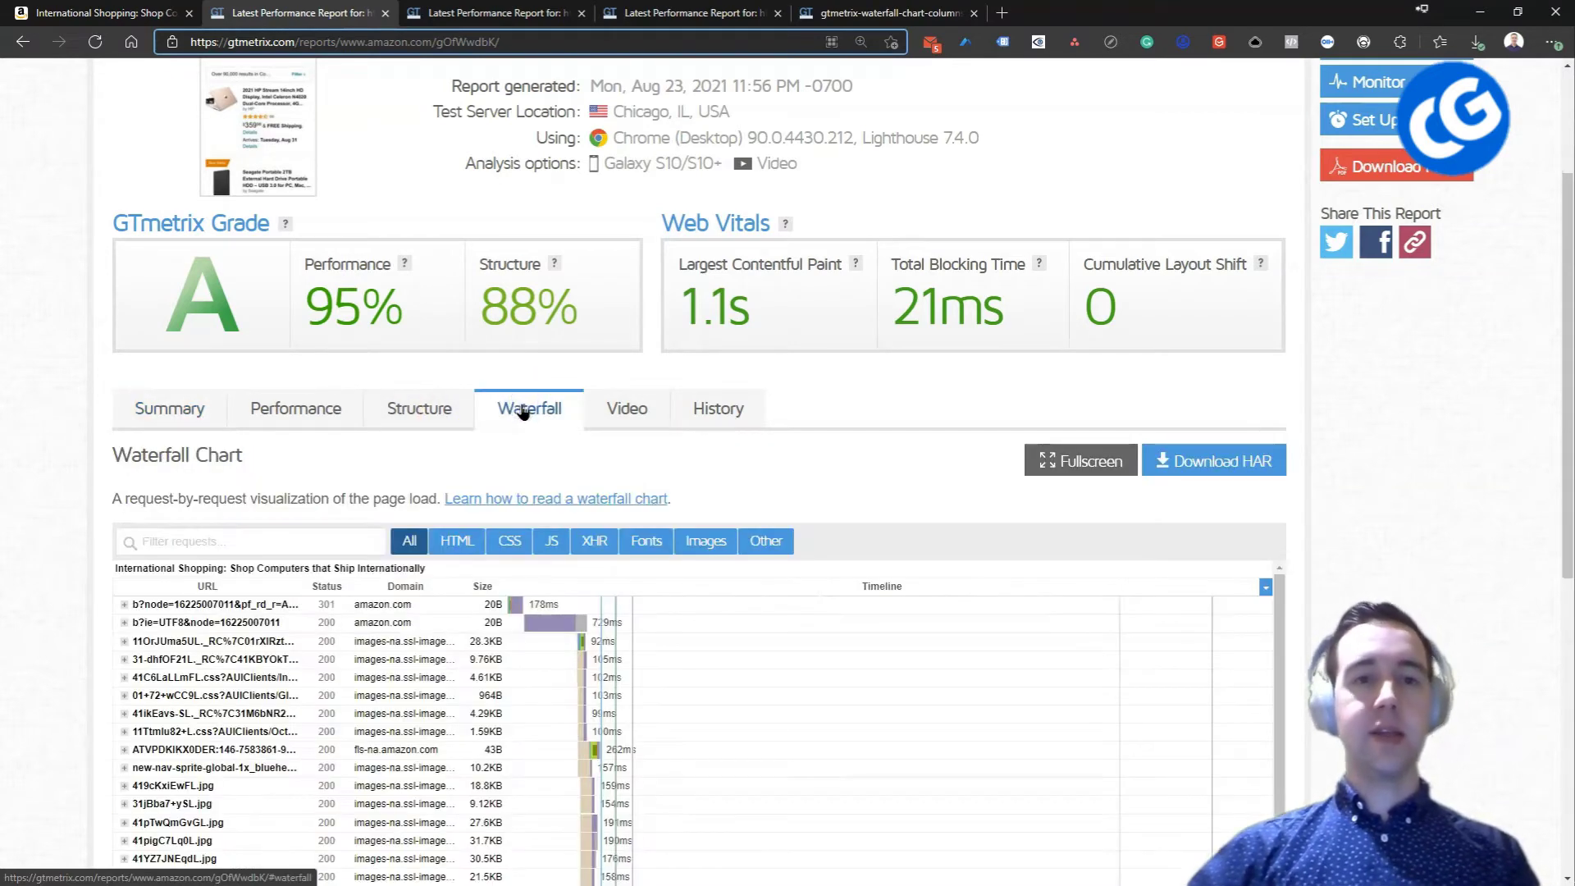
pyautogui.moveTo(553, 263)
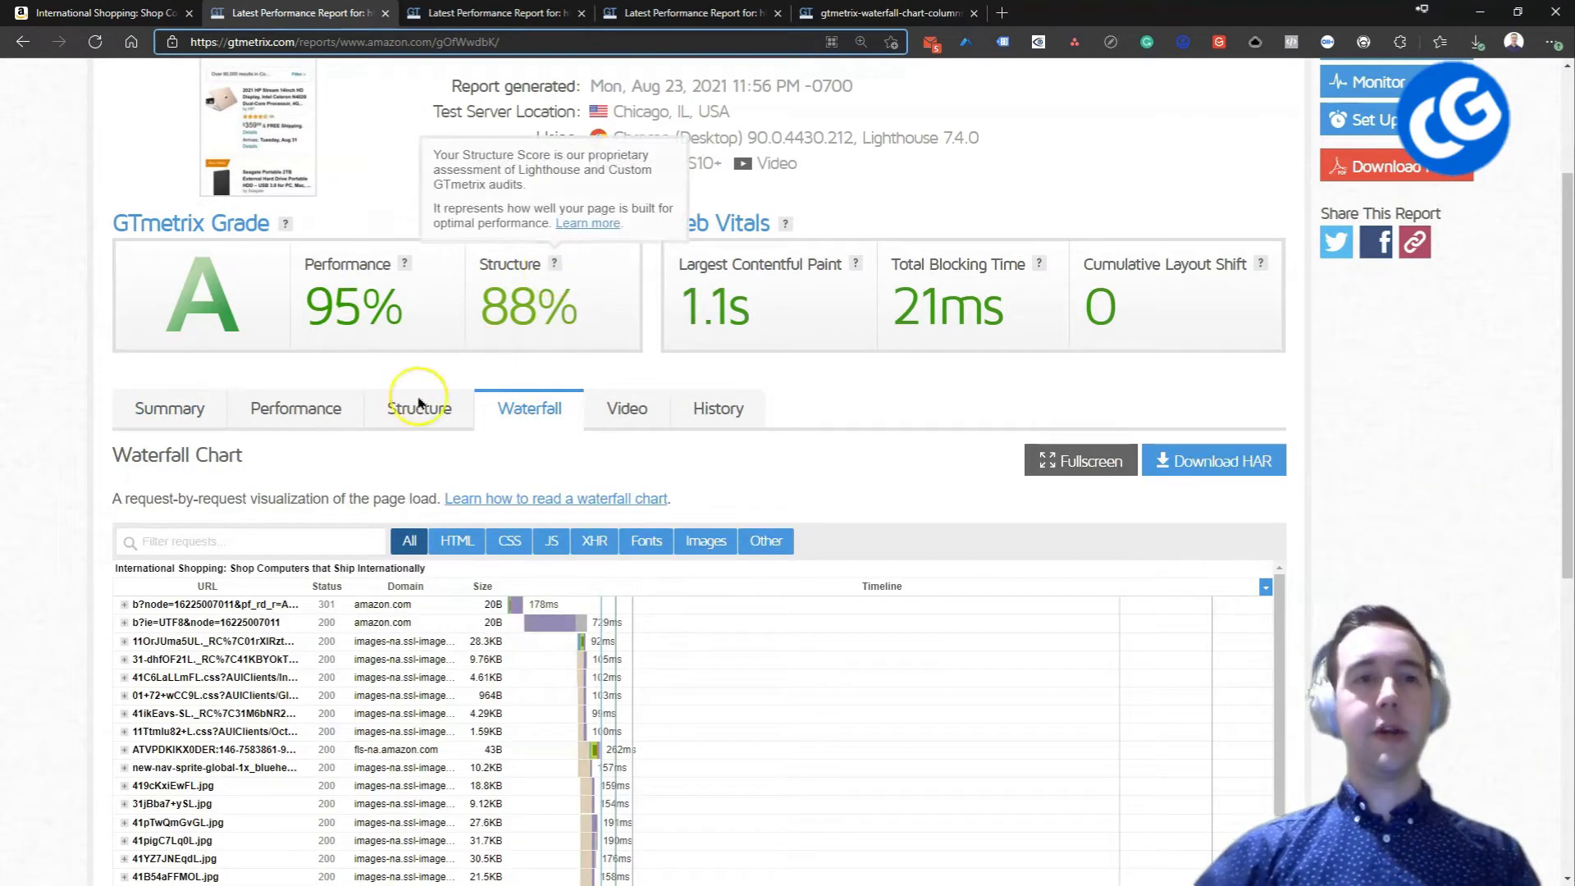
pyautogui.scroll(3, 102, 426)
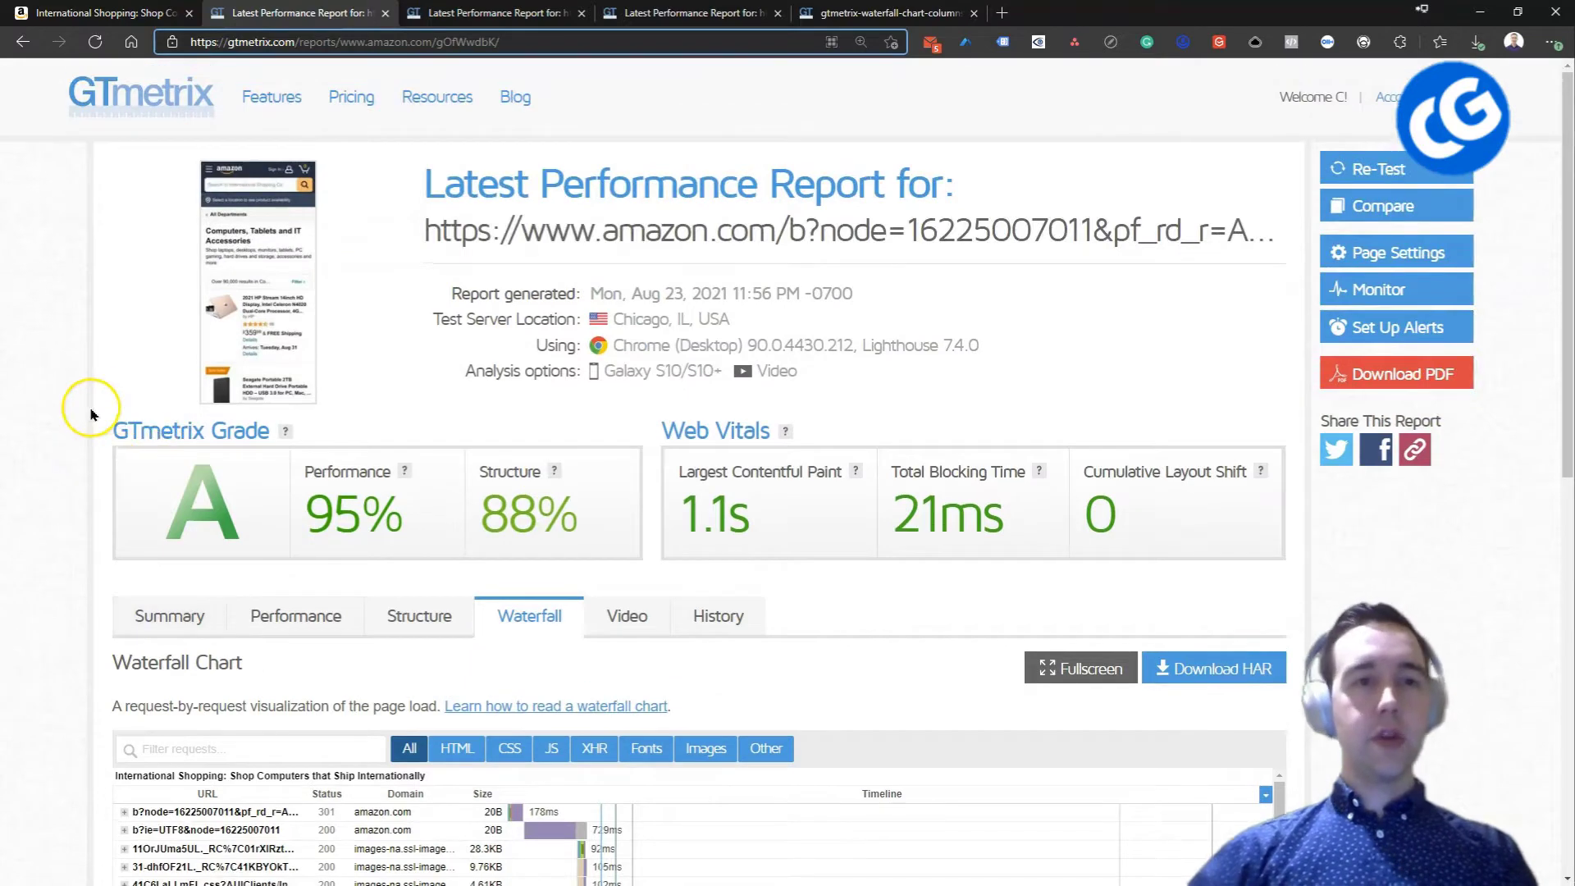
pyautogui.doubleClick(246, 42)
pyautogui.click(66, 281)
pyautogui.scroll(-8, 62, 328)
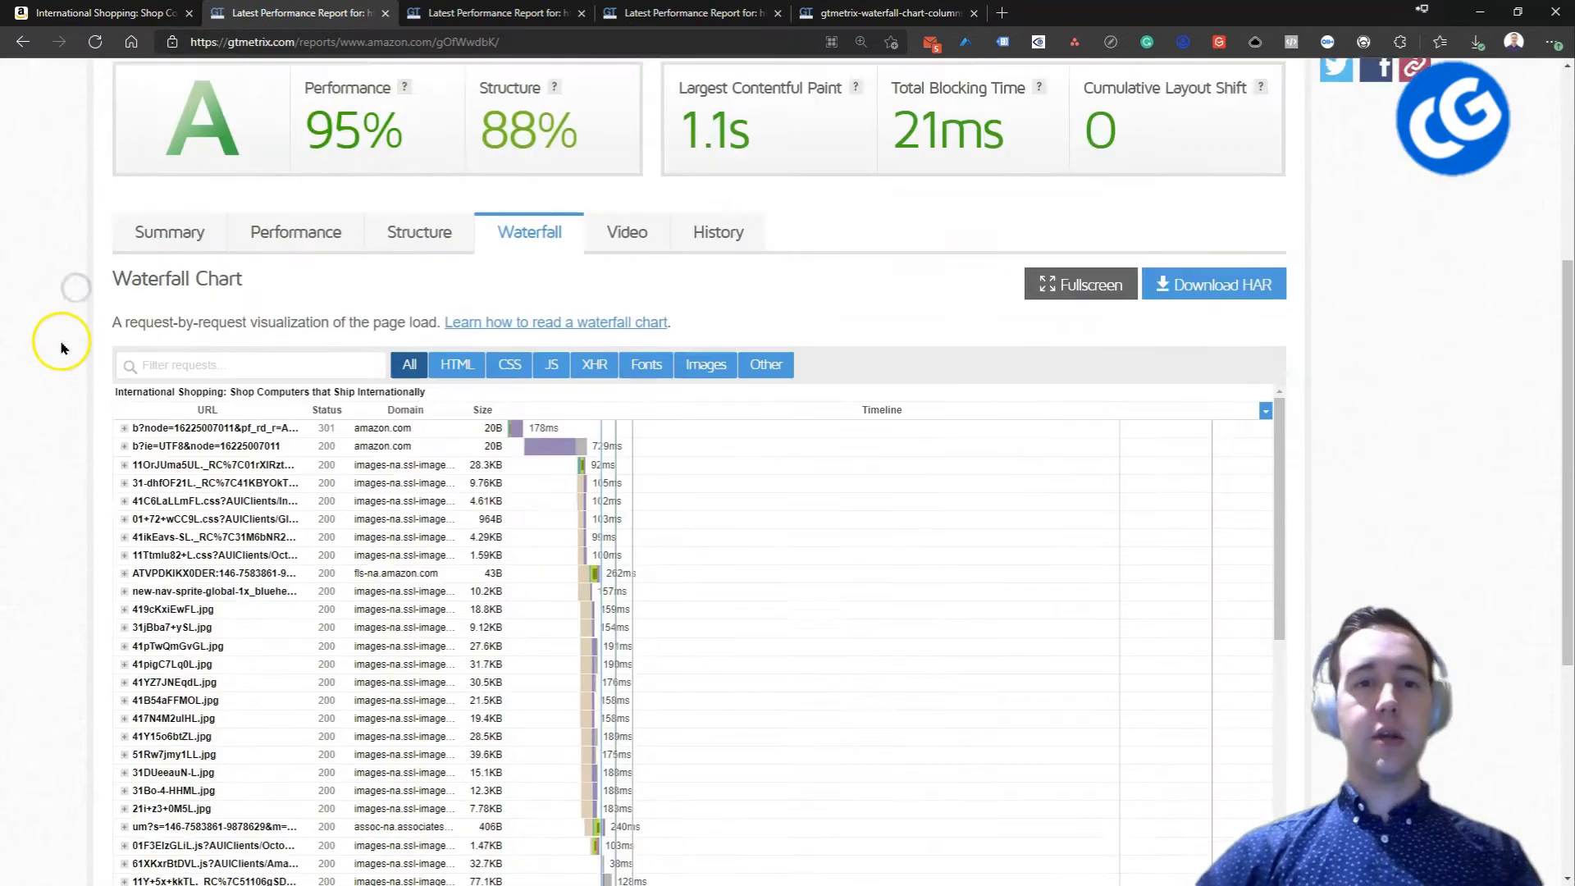
pyautogui.click(98, 12)
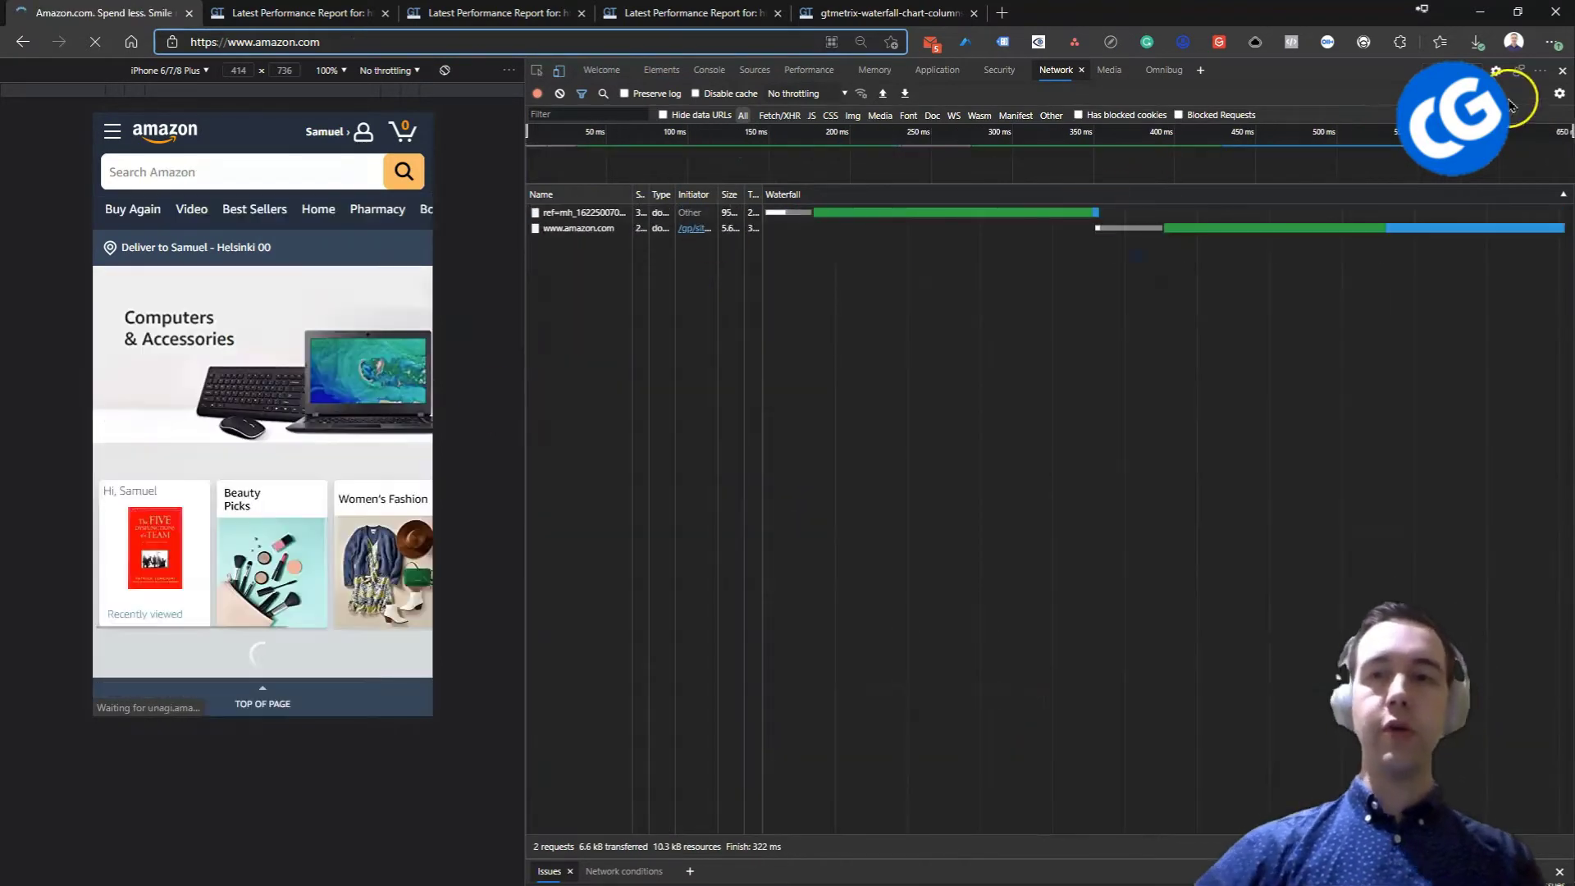
# - Close the developer tools and open Amazon's Computers & Accessories category page
pyautogui.click(1562, 70)
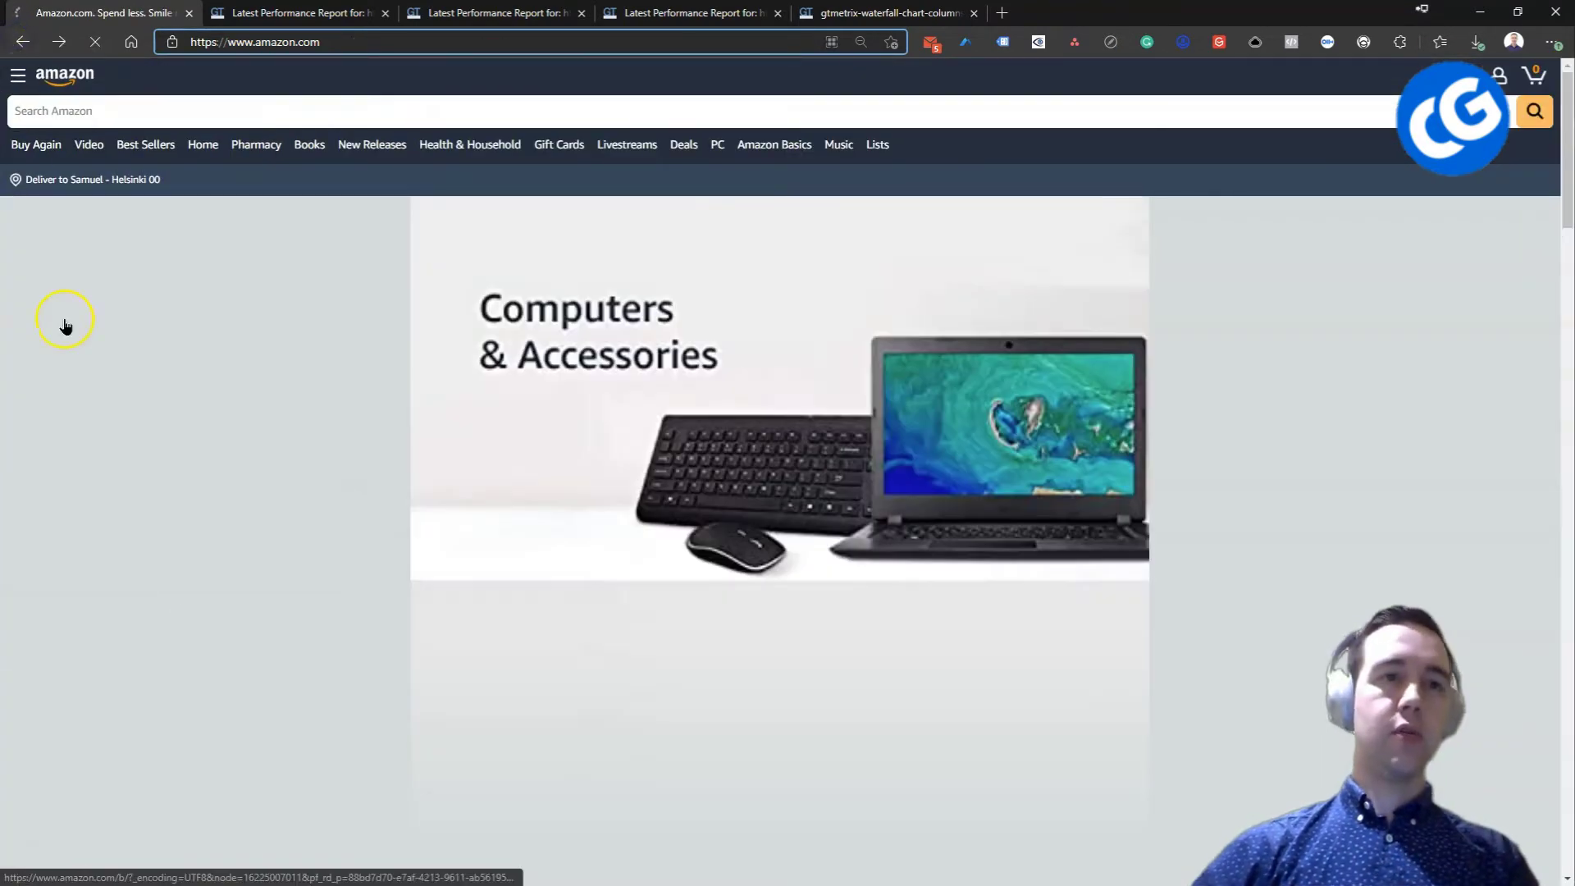
pyautogui.click(63, 327)
pyautogui.scroll(-1, 897, 176)
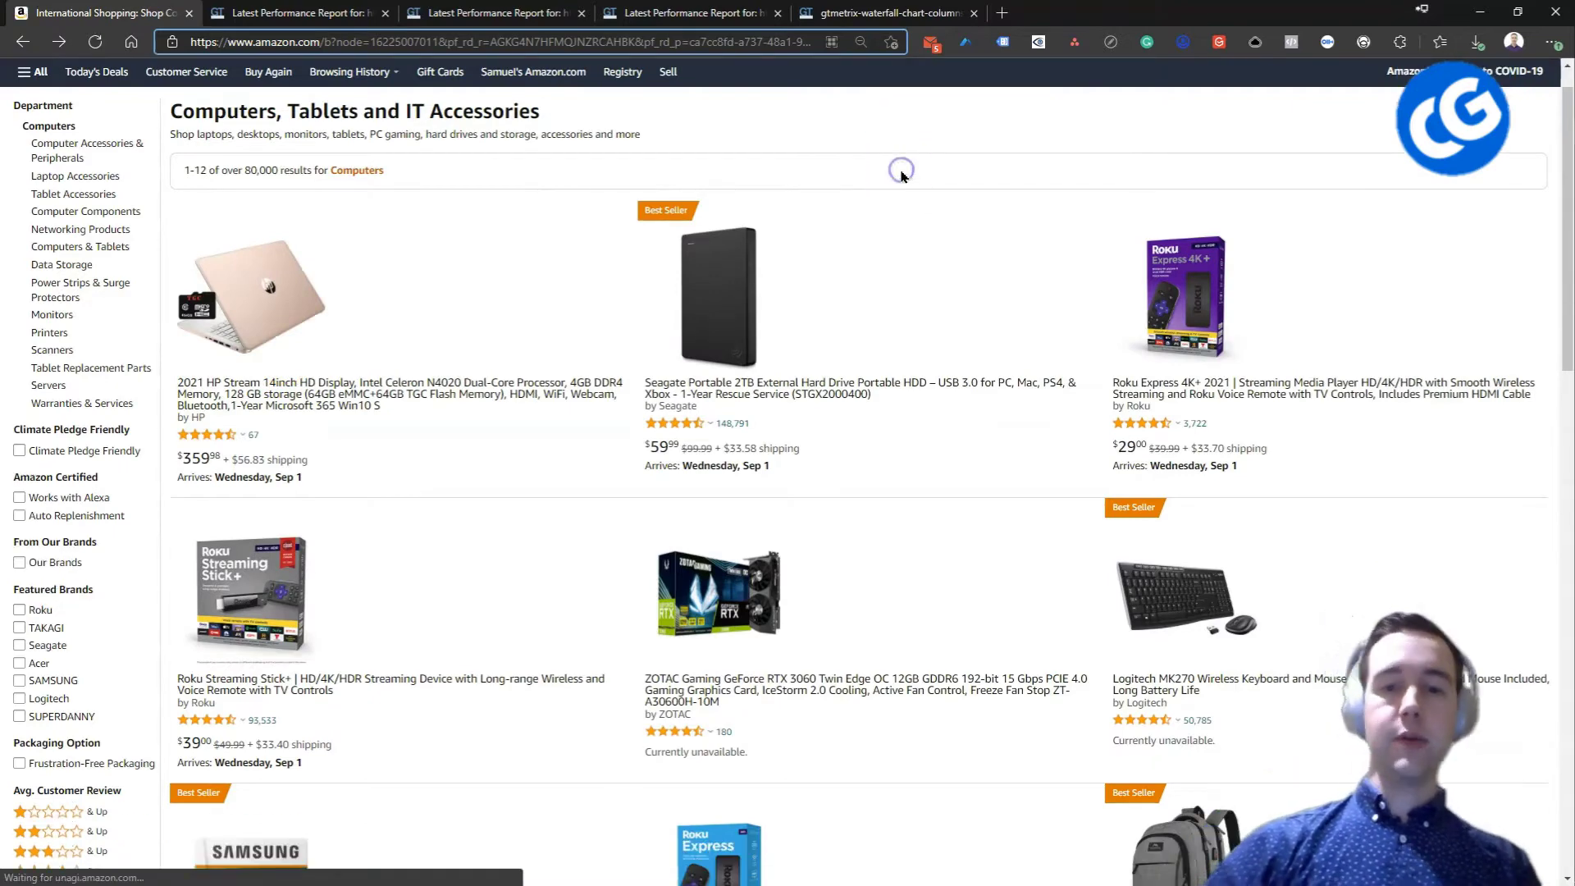
# - Inspect the page in the Network panel under iPhone 6/7/8 Plus emulation and reload it
pyautogui.rightClick(894, 156)
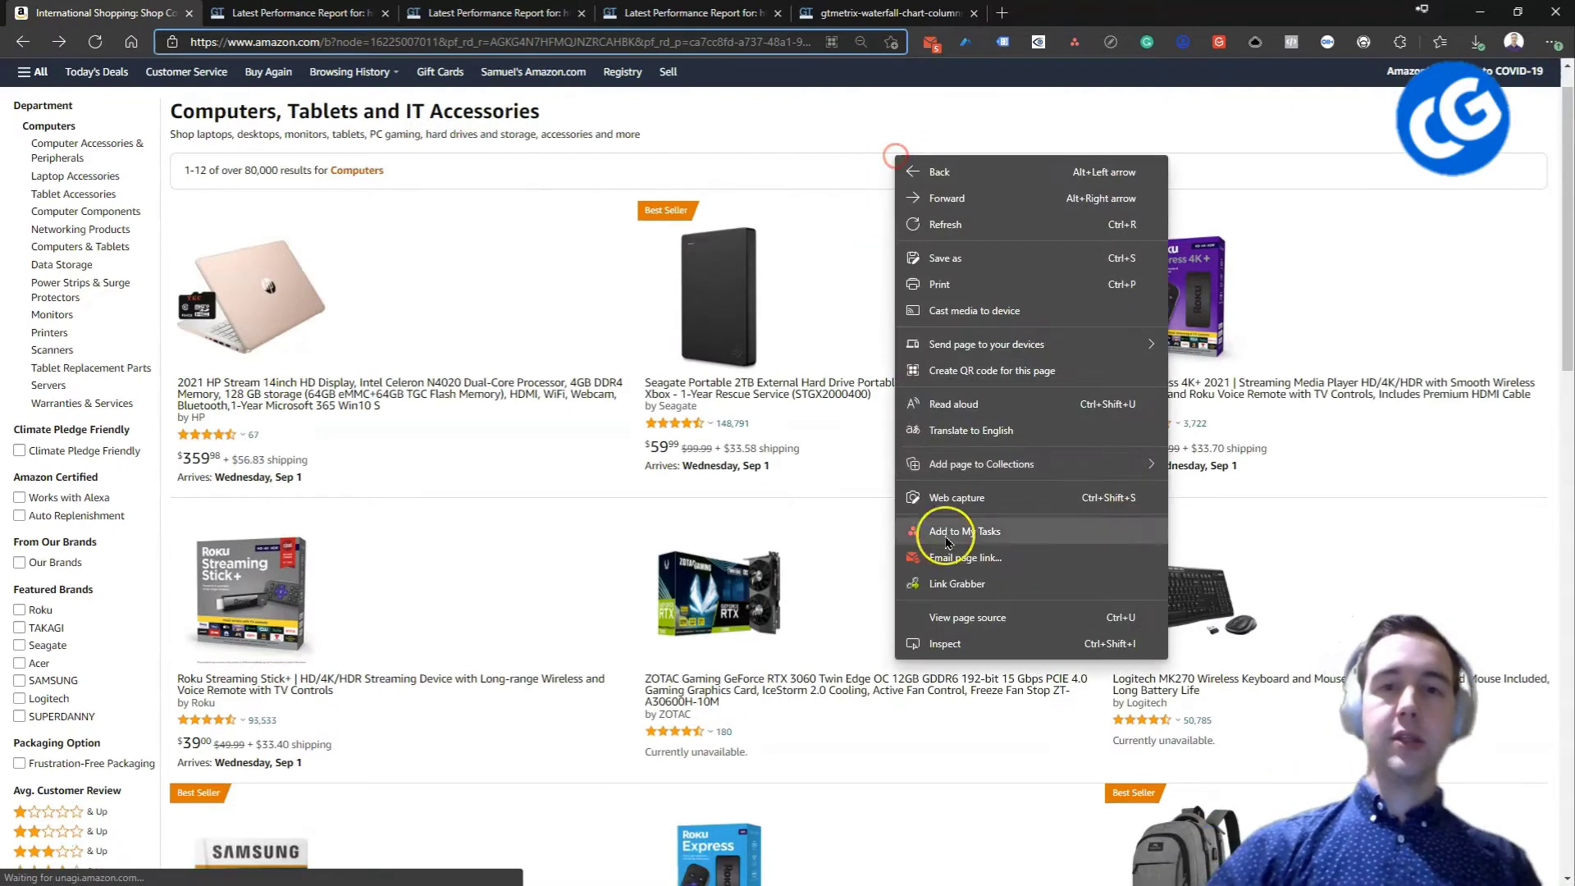
pyautogui.click(1002, 645)
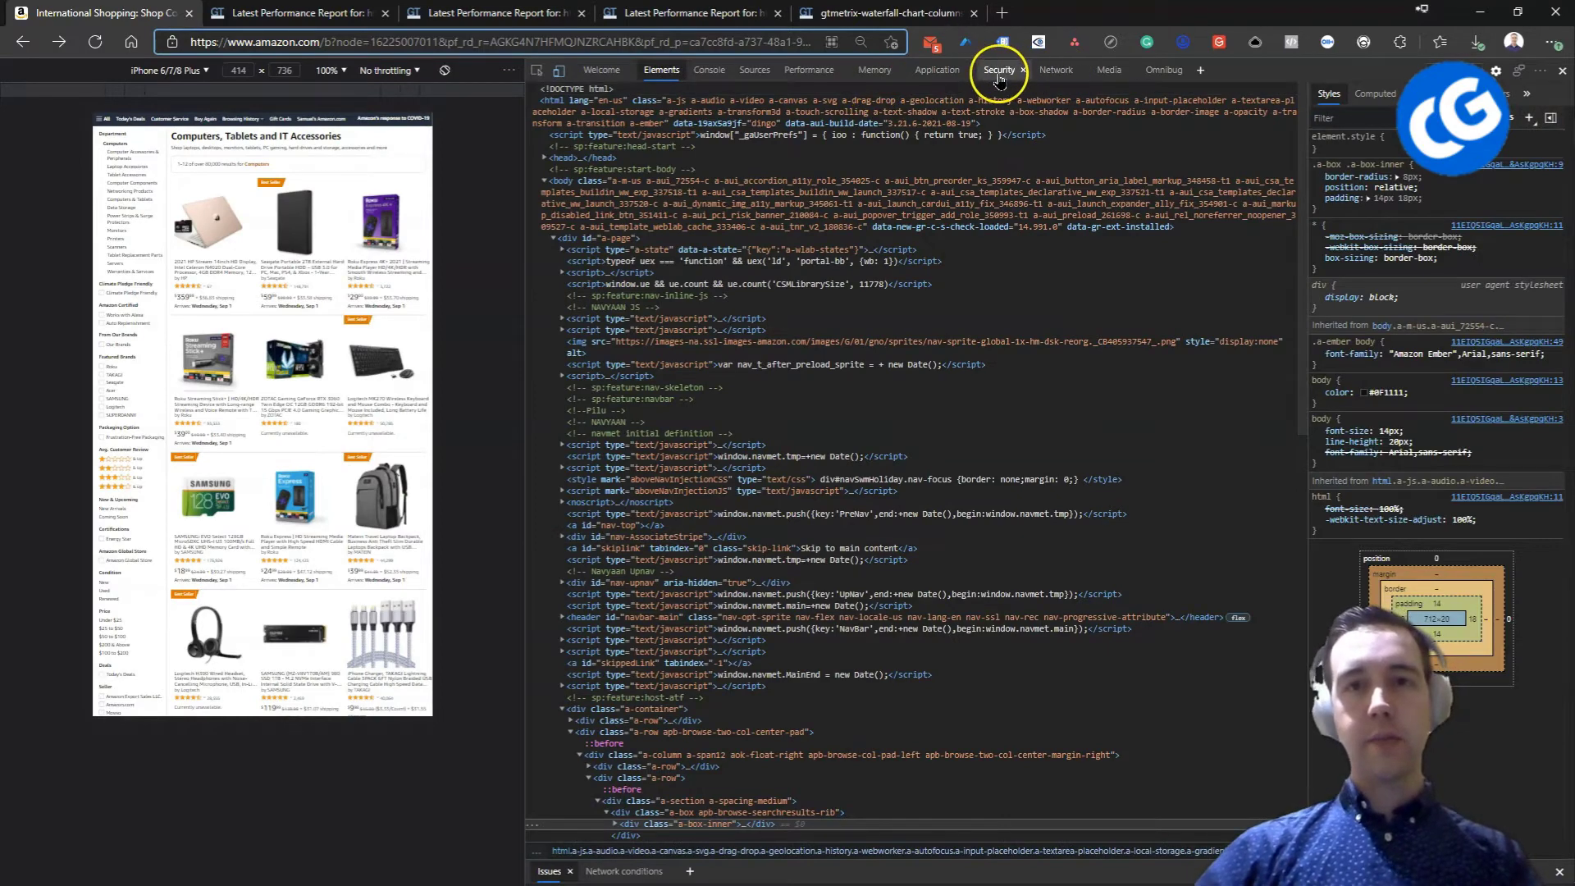
pyautogui.click(1053, 70)
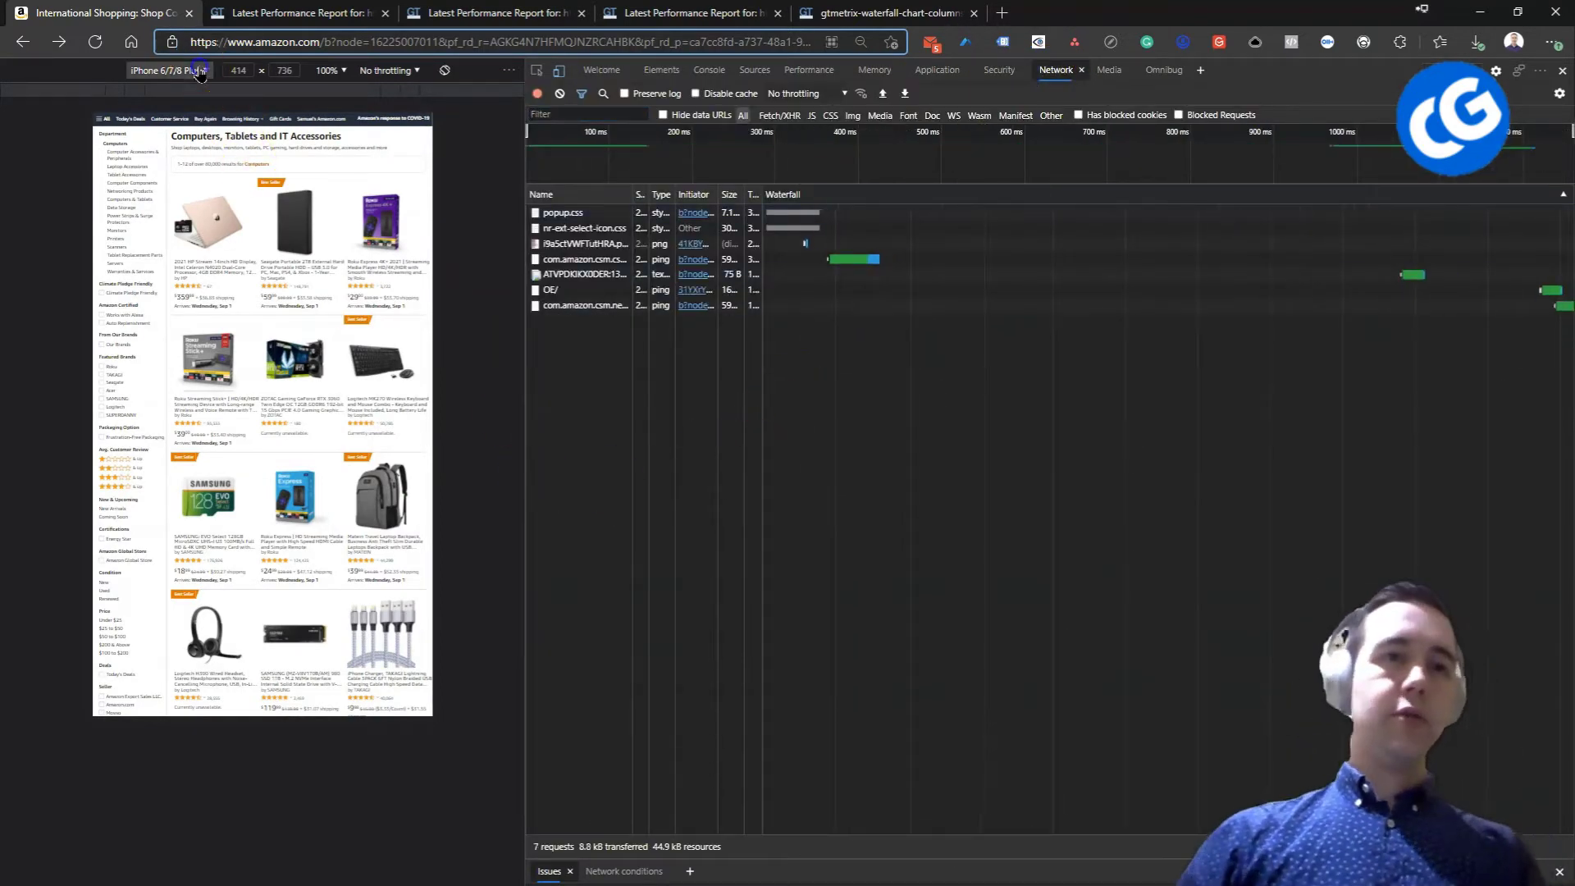
pyautogui.click(173, 69)
pyautogui.click(486, 379)
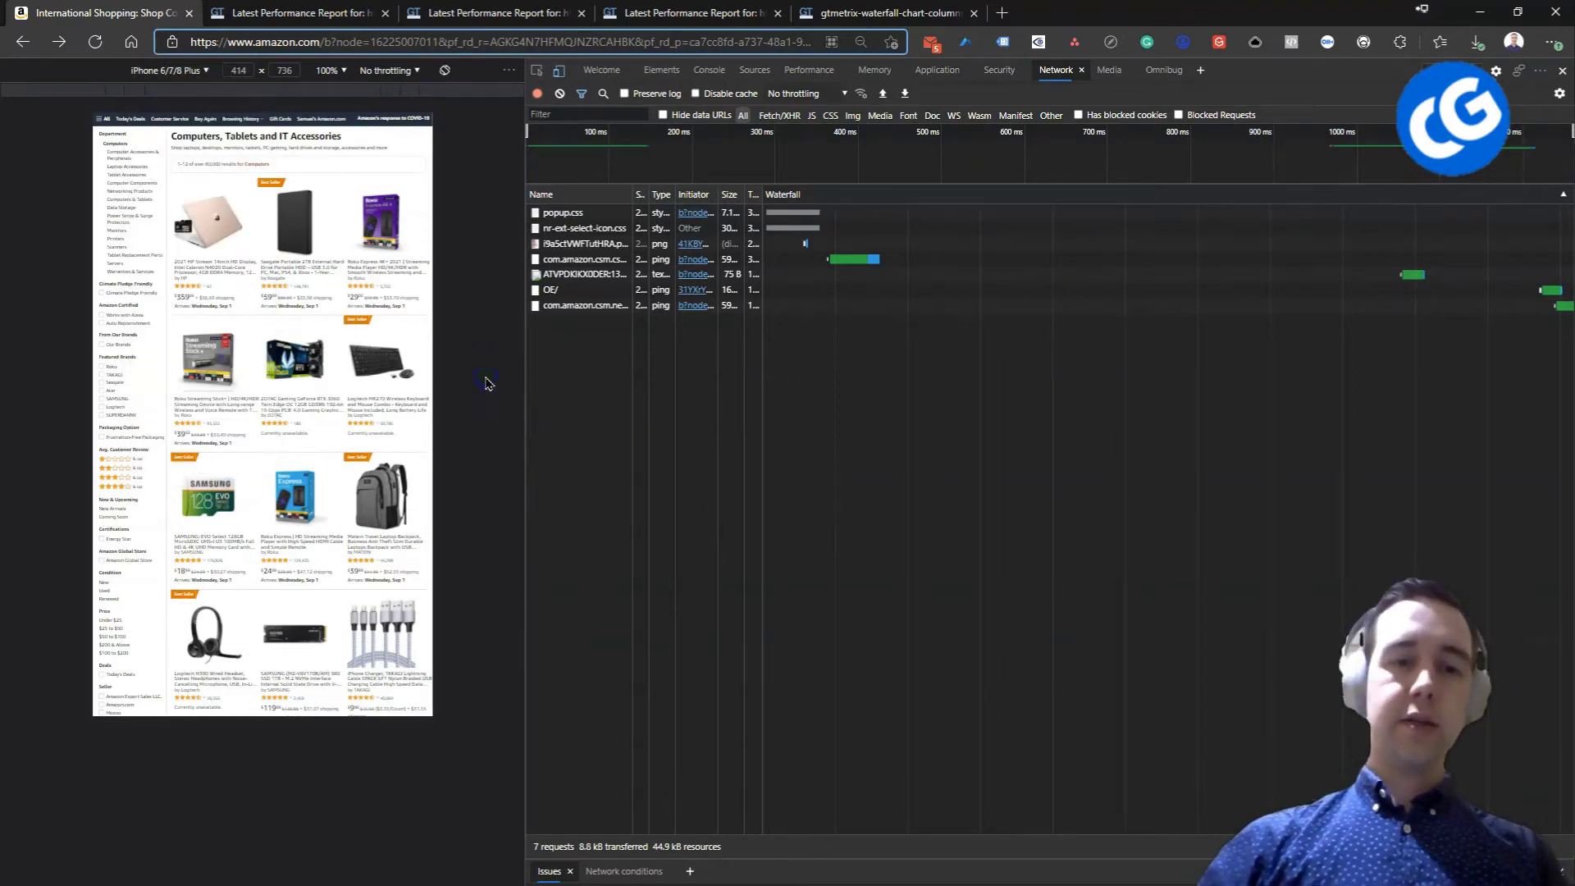
pyautogui.hotkey('ctrl', 'r')
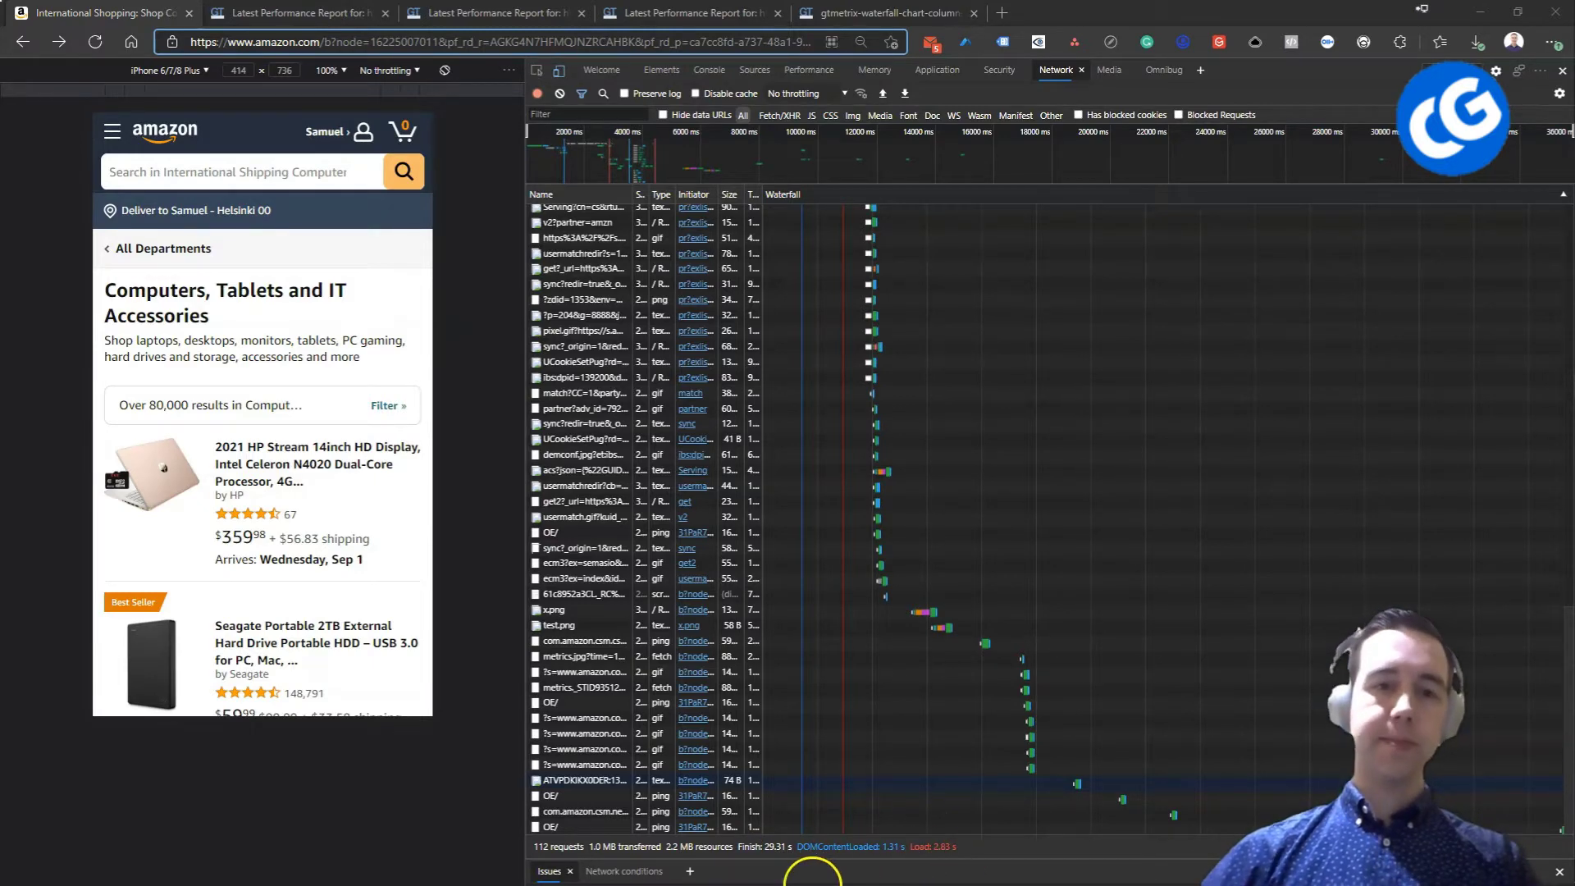
pyautogui.scroll(15, 829, 387)
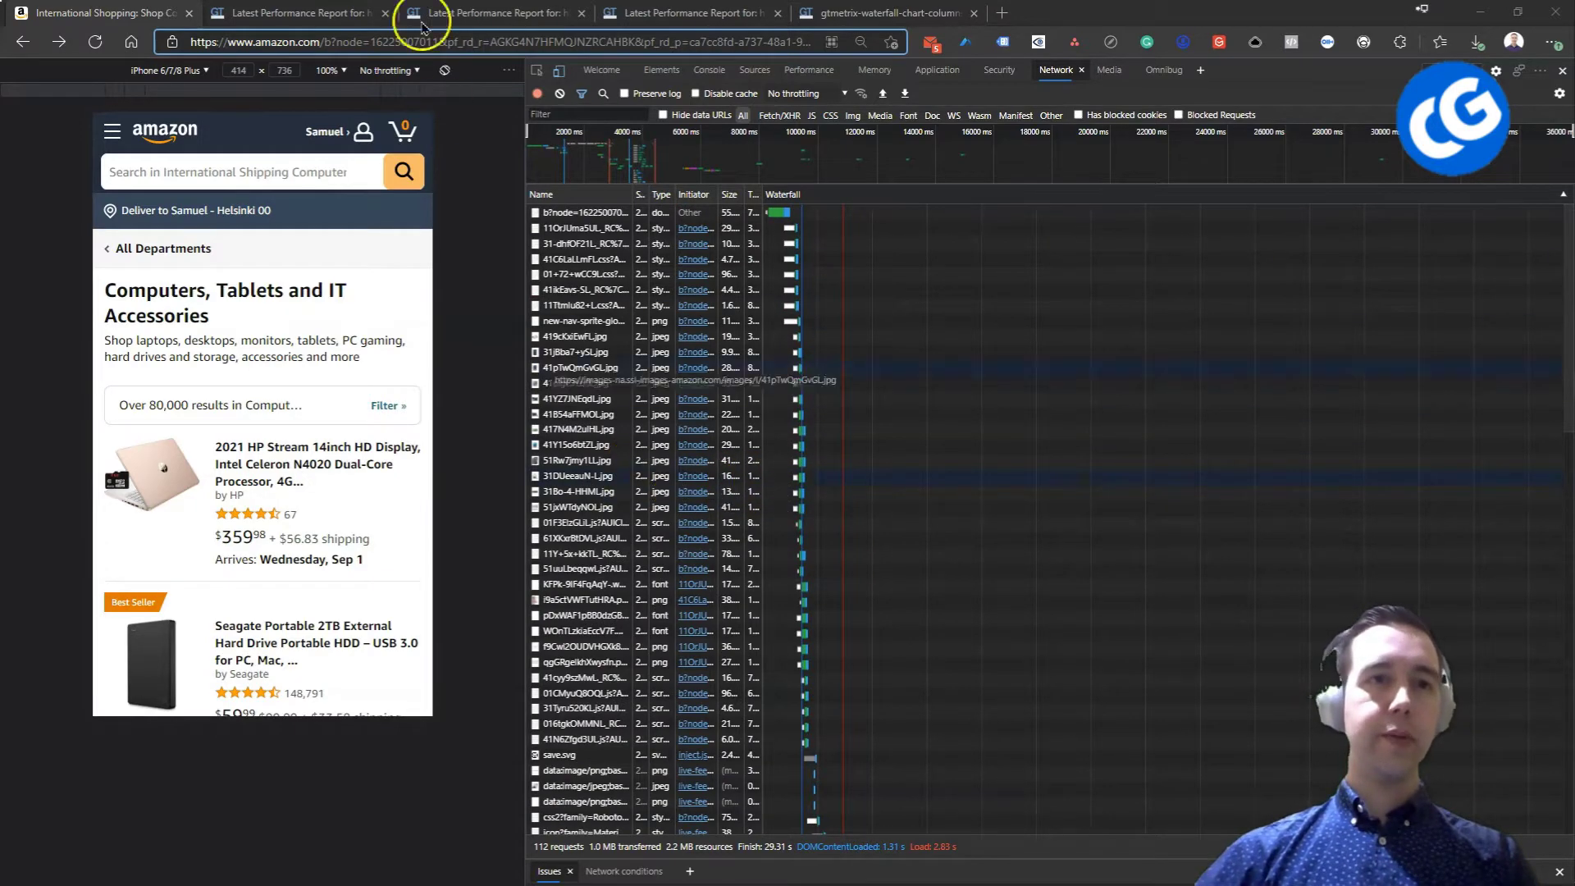
# - From the Amazon waterfall chart, open the 31jBba7+ySL.jpg image request in a new tab
pyautogui.click(354, 12)
pyautogui.scroll(6, 510, 485)
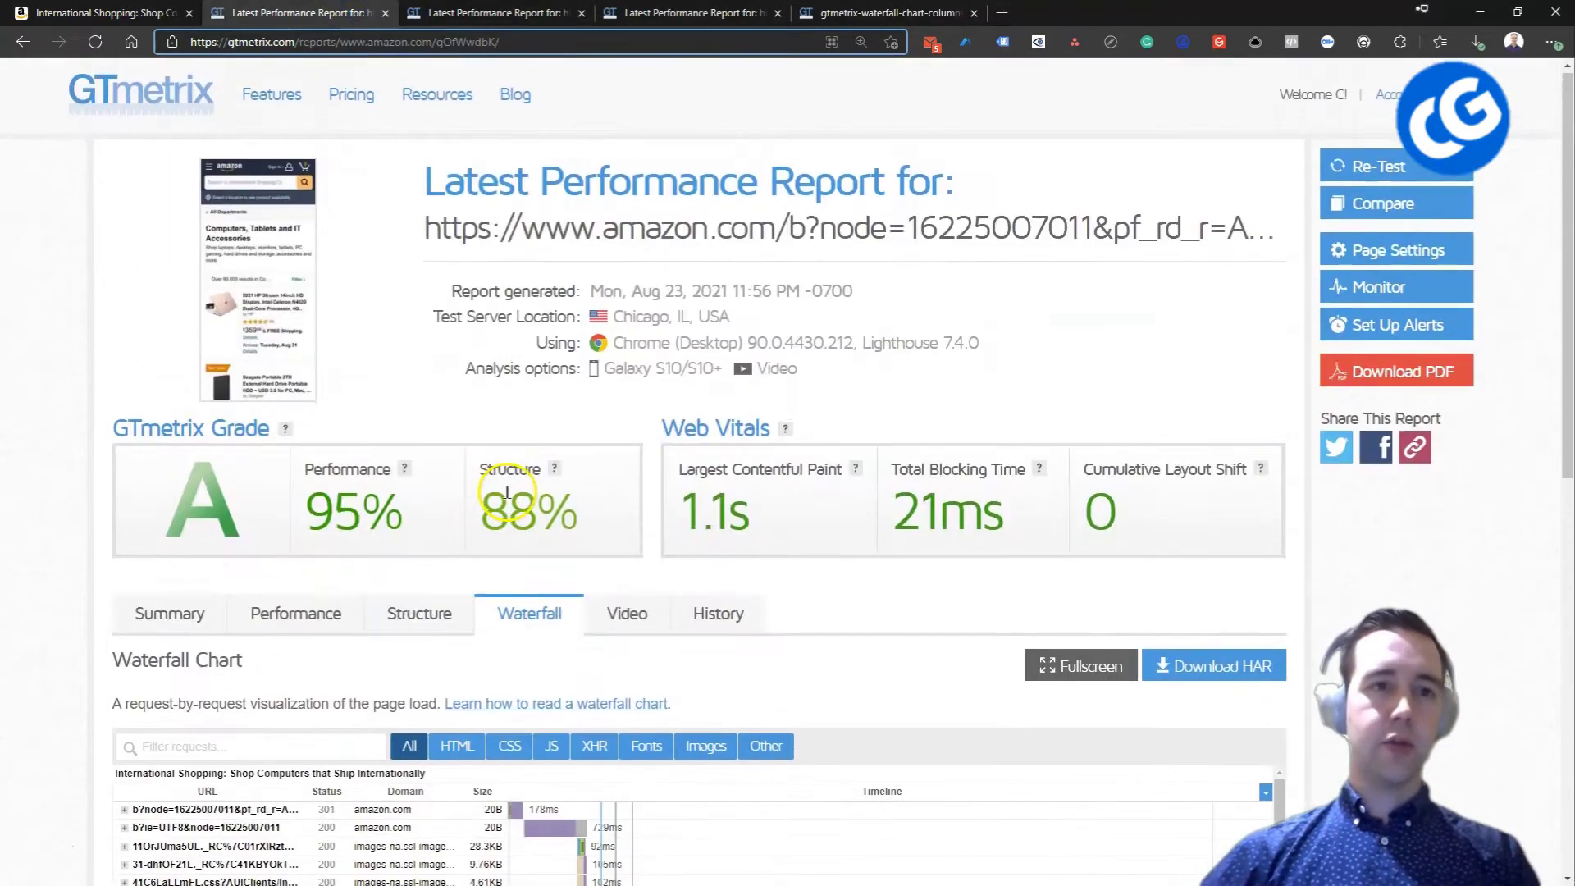
pyautogui.scroll(-9, 27, 504)
pyautogui.scroll(3, 253, 545)
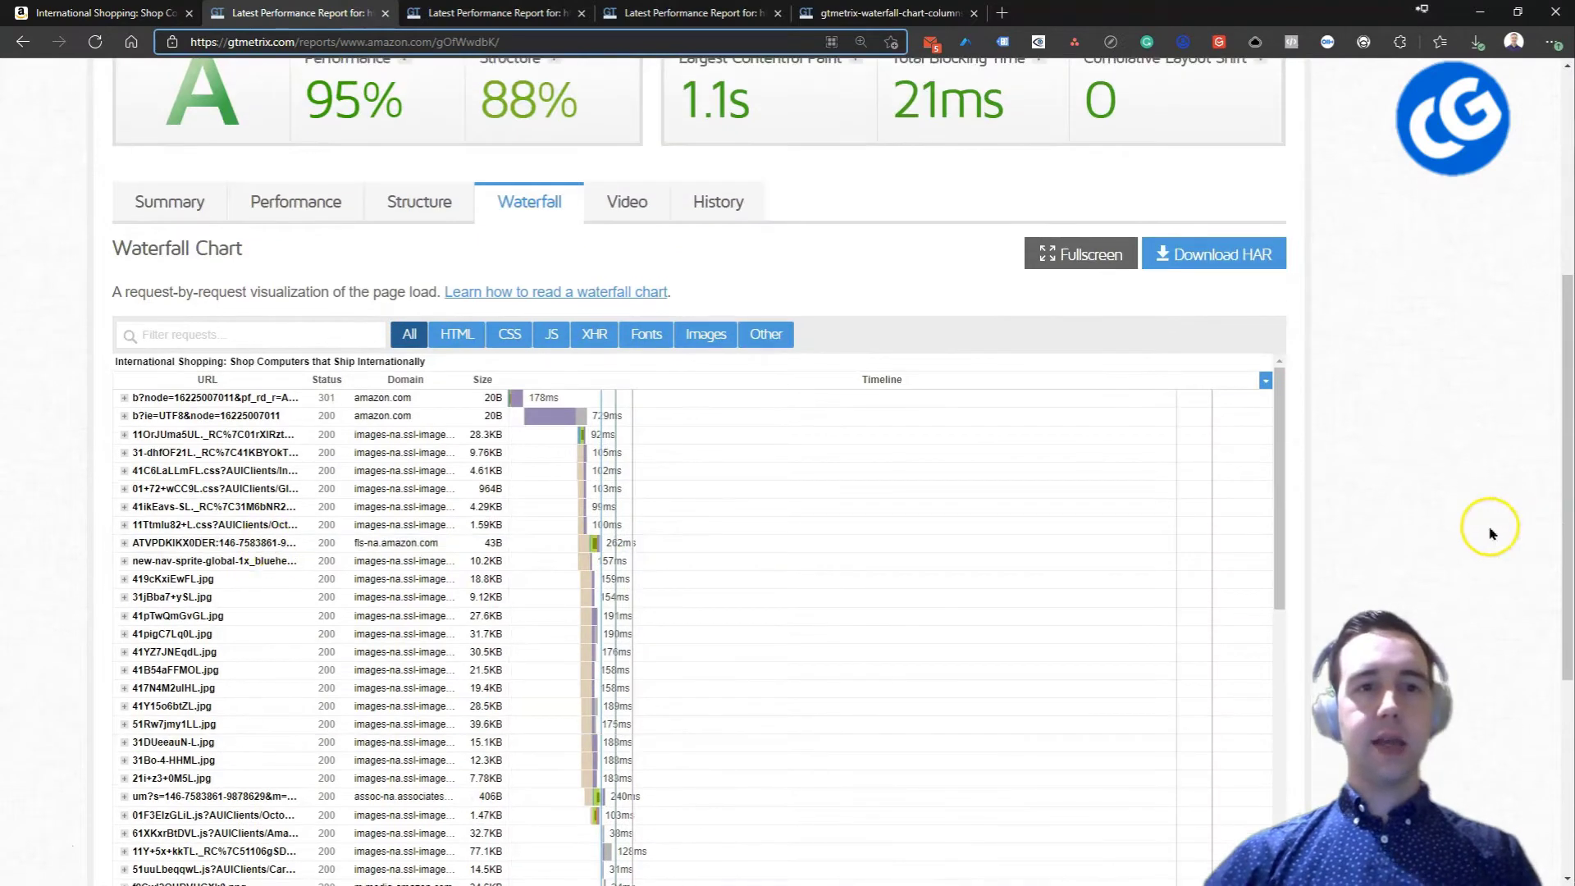
pyautogui.scroll(-3, 1434, 509)
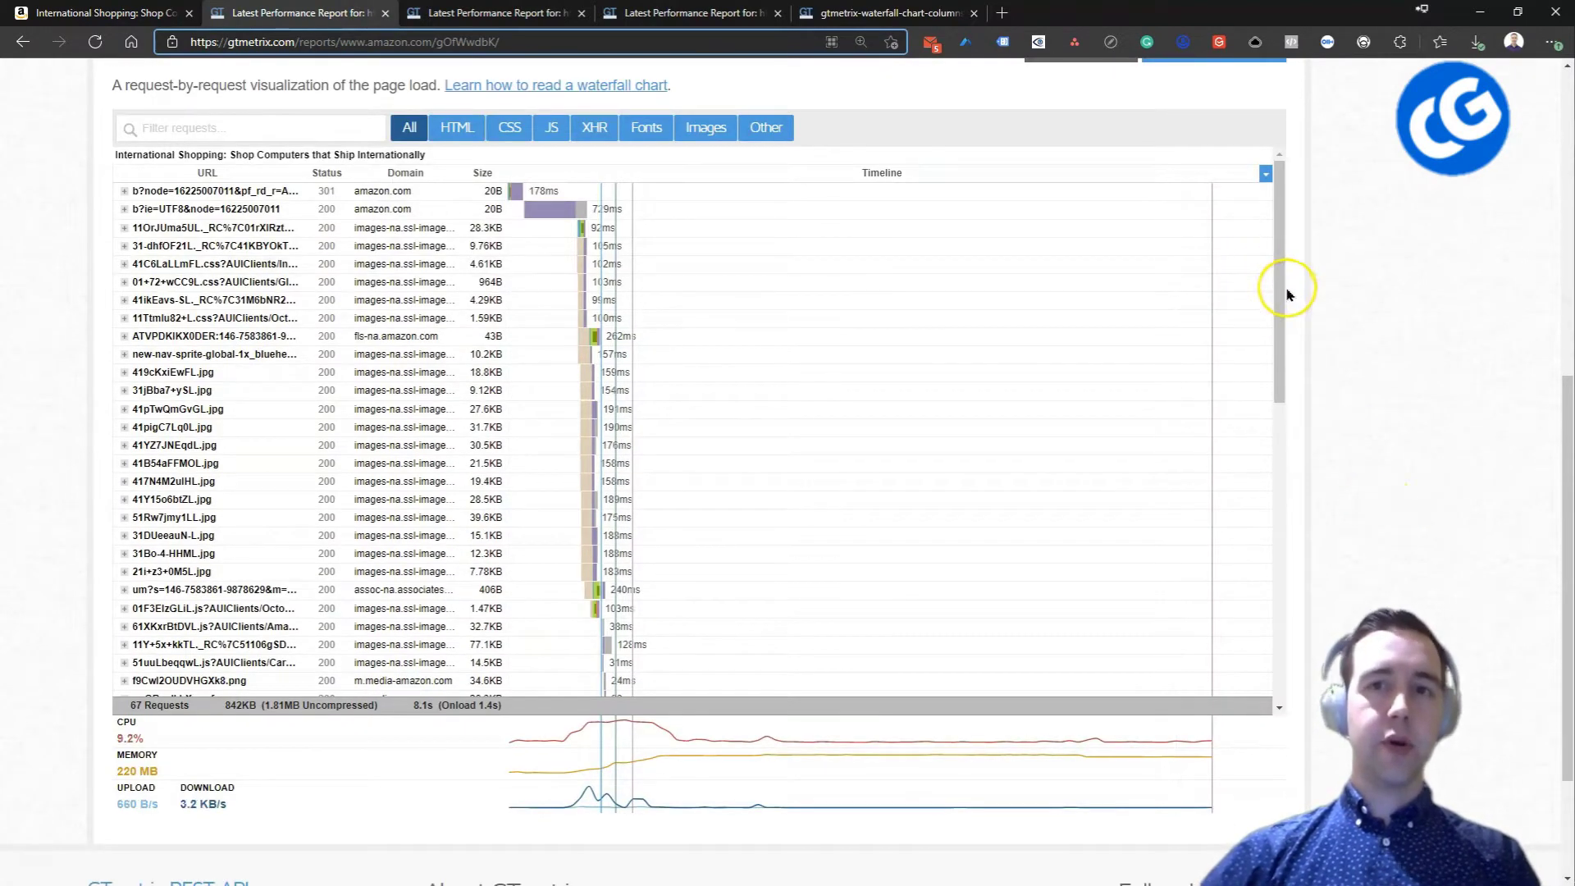
pyautogui.moveTo(1285, 304); pyautogui.dragTo(1285, 265)
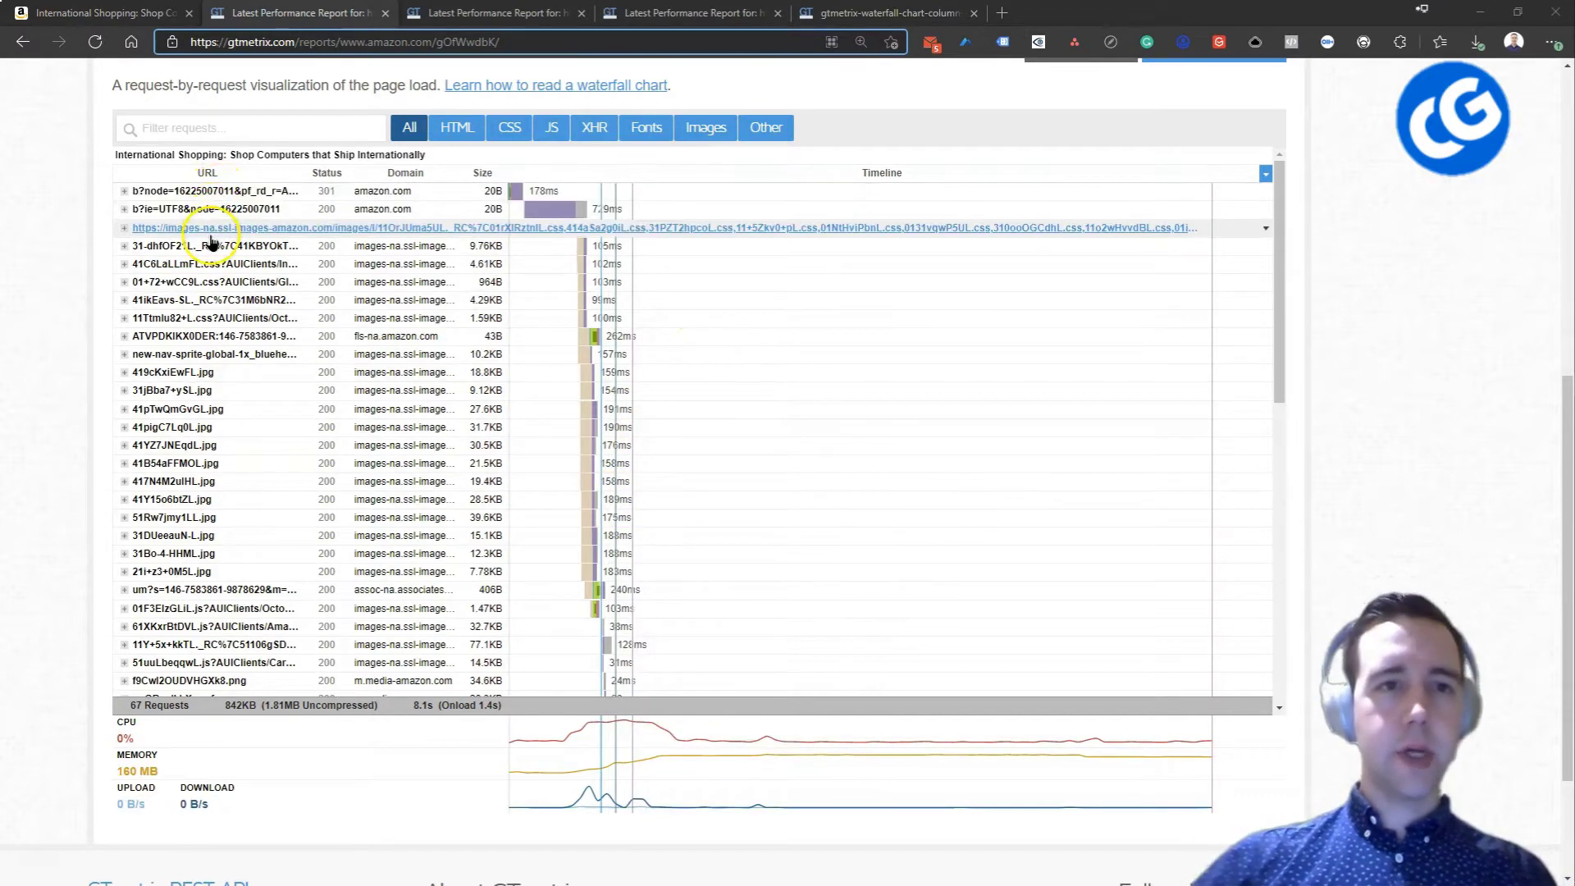
pyautogui.keyDown('ctrl'); pyautogui.click(207, 392); pyautogui.keyUp('ctrl')
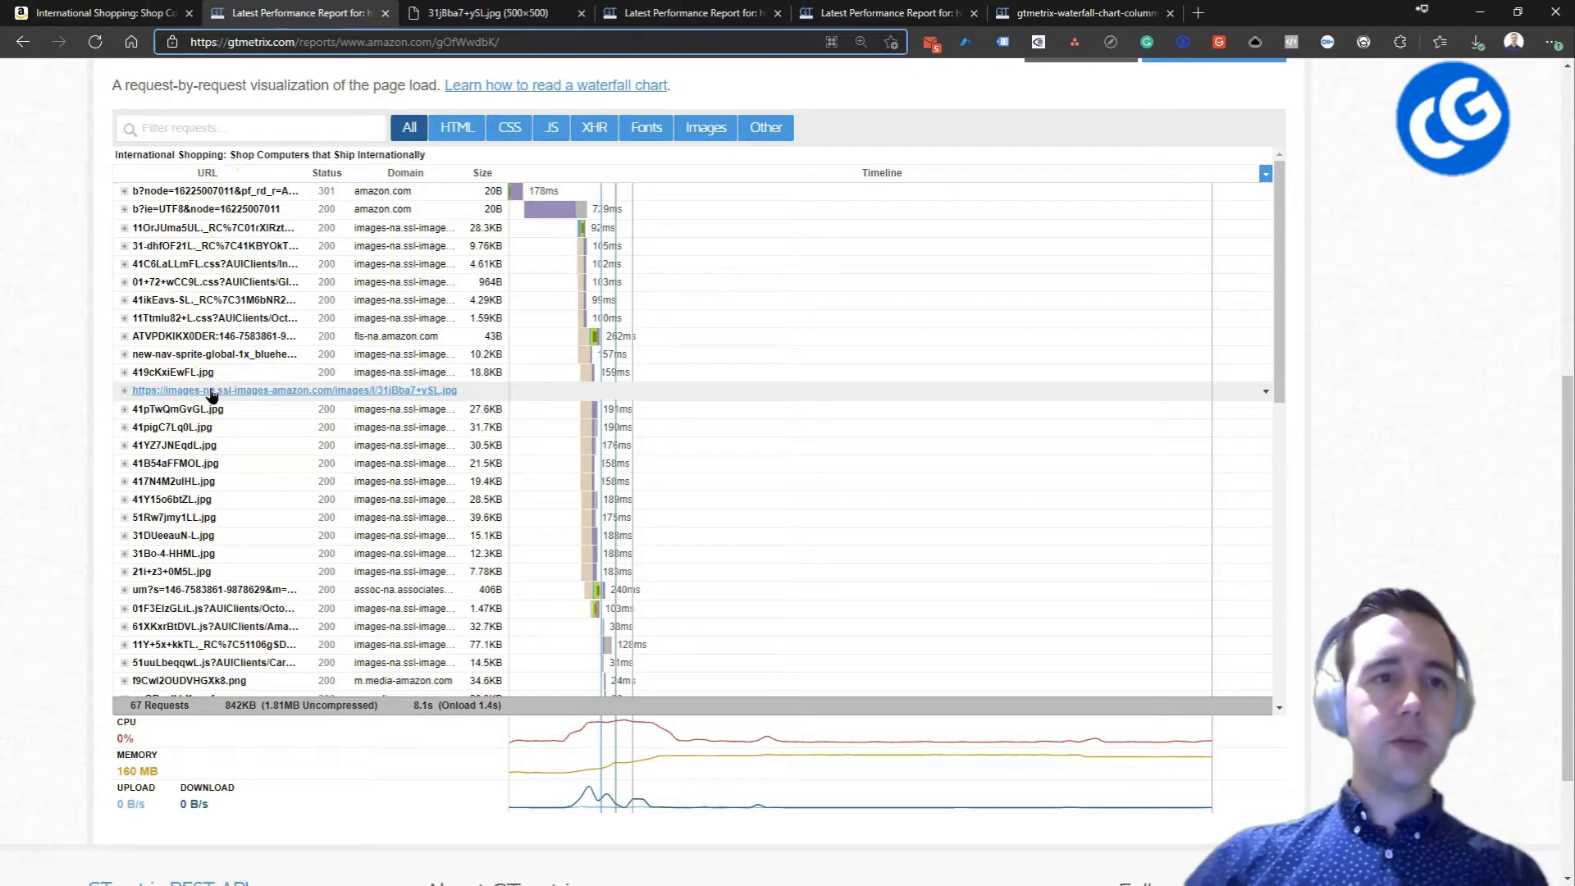
# - Close the standalone image tab and return to the Amazon page's network log
pyautogui.hotkey('ctrl', 'Tab')
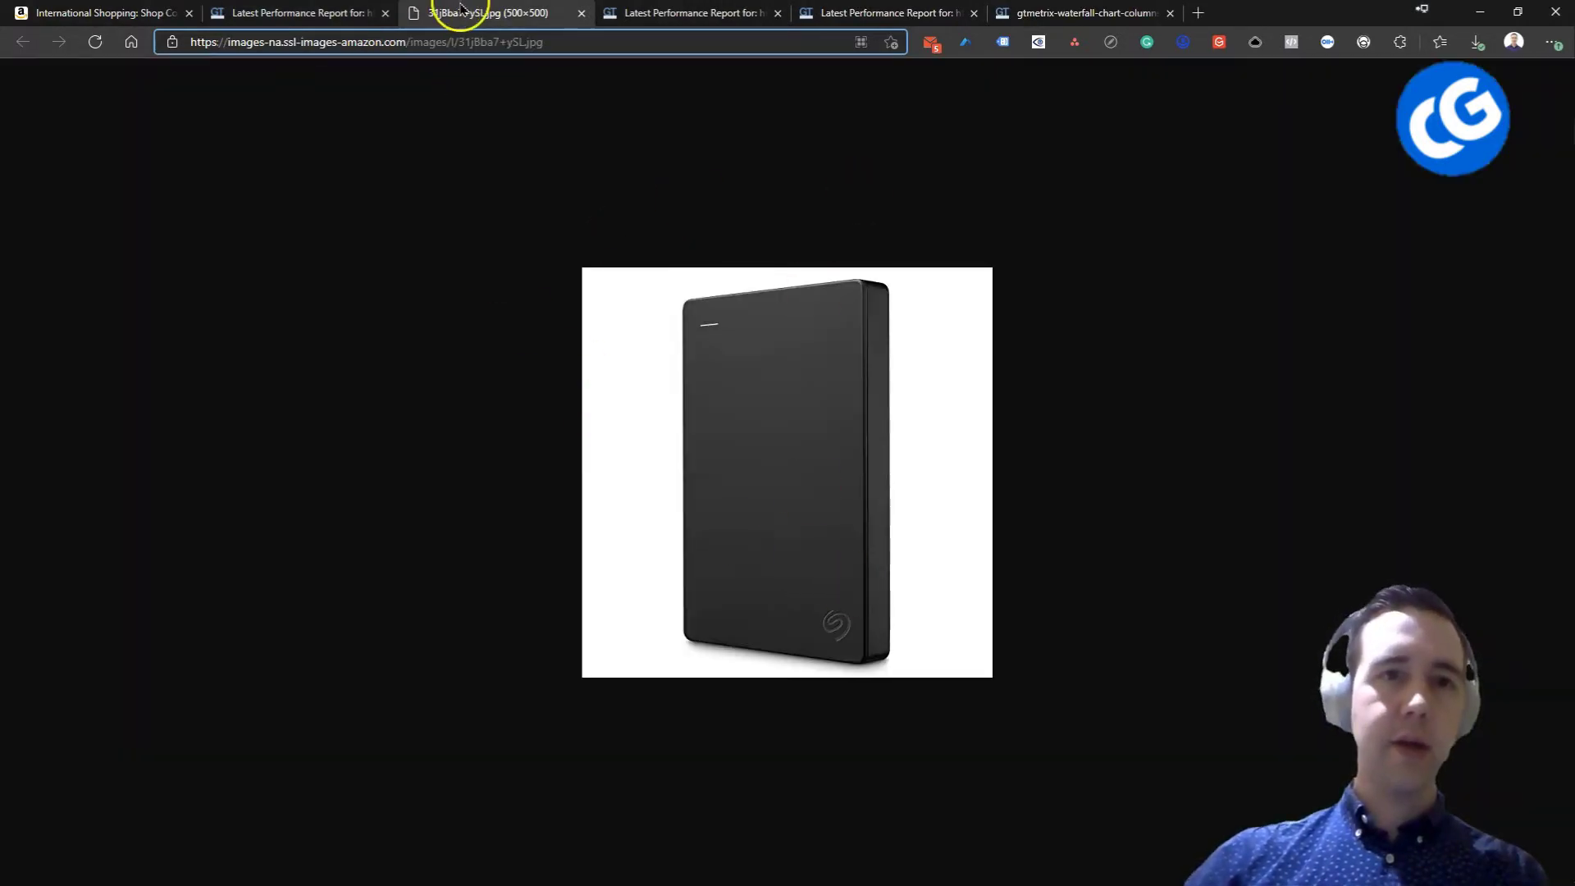
pyautogui.hotkey('ctrl', 'w')
pyautogui.hotkey('ctrl', 'shift', 'Tab')
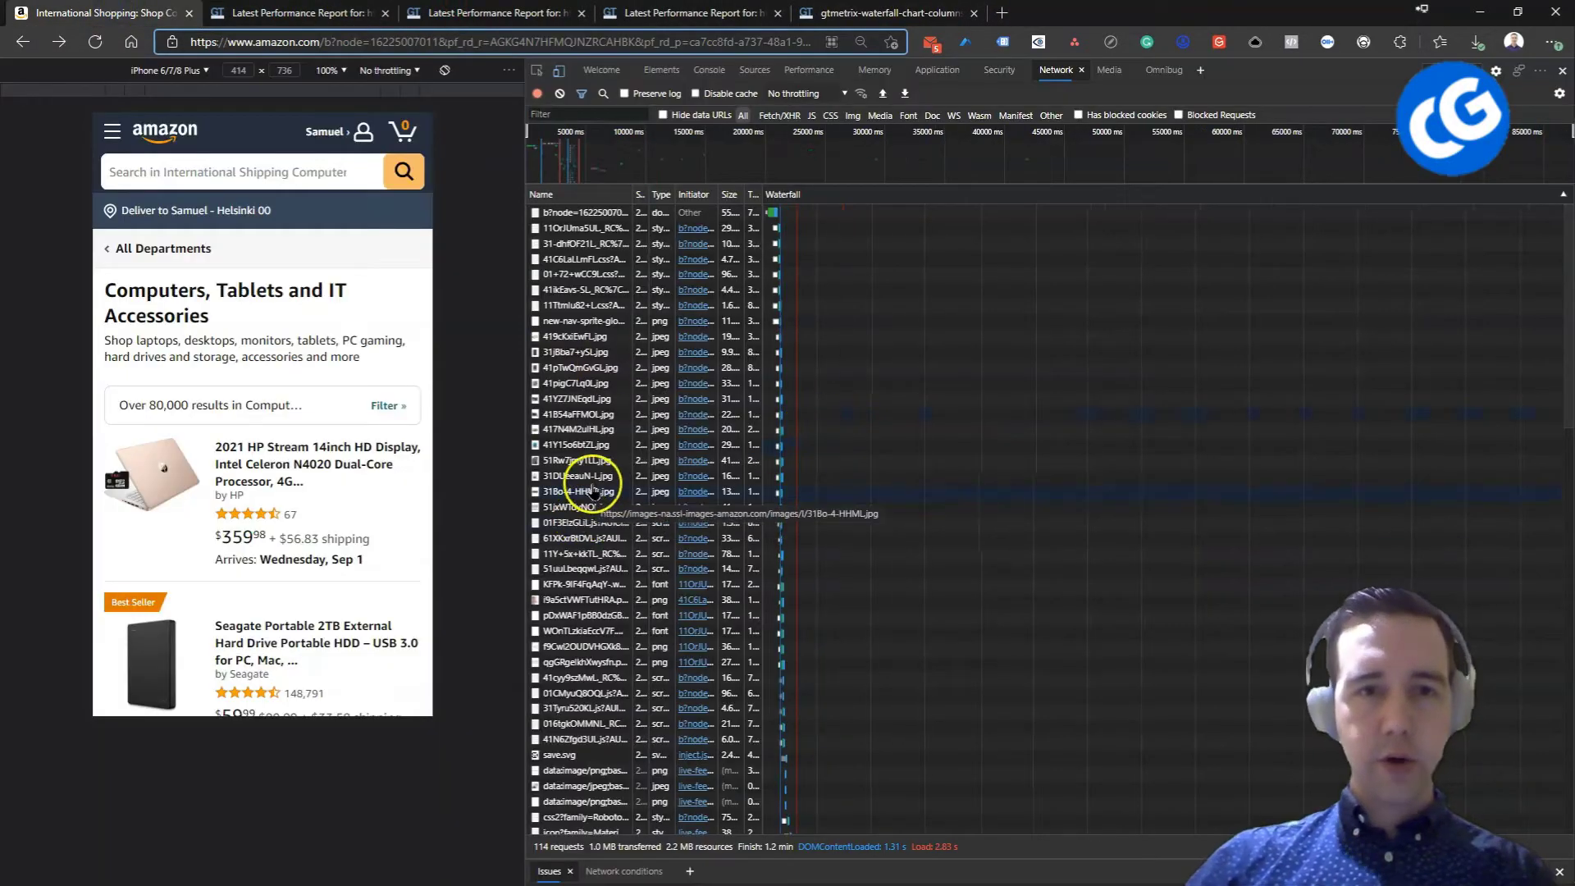
# - Preview the image requests 31Bo-4-HHML.jpg, 419cKxiEwFL.jpg laptop, 31jBba7+ySL.jpg and 41pTwQmGvGL.jpg
pyautogui.click(592, 491)
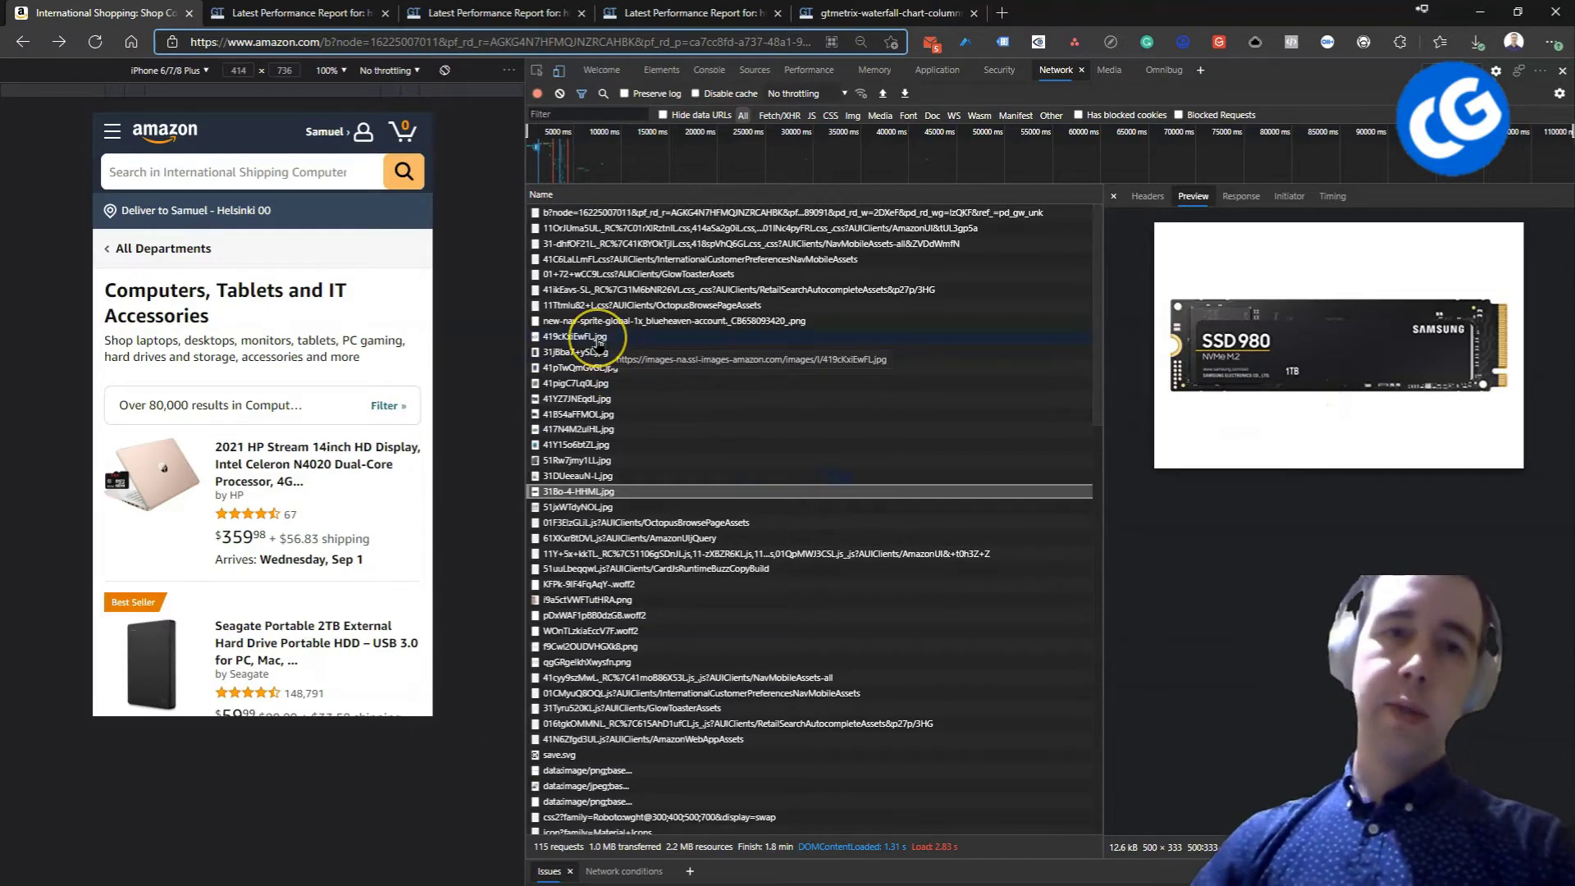
pyautogui.click(598, 338)
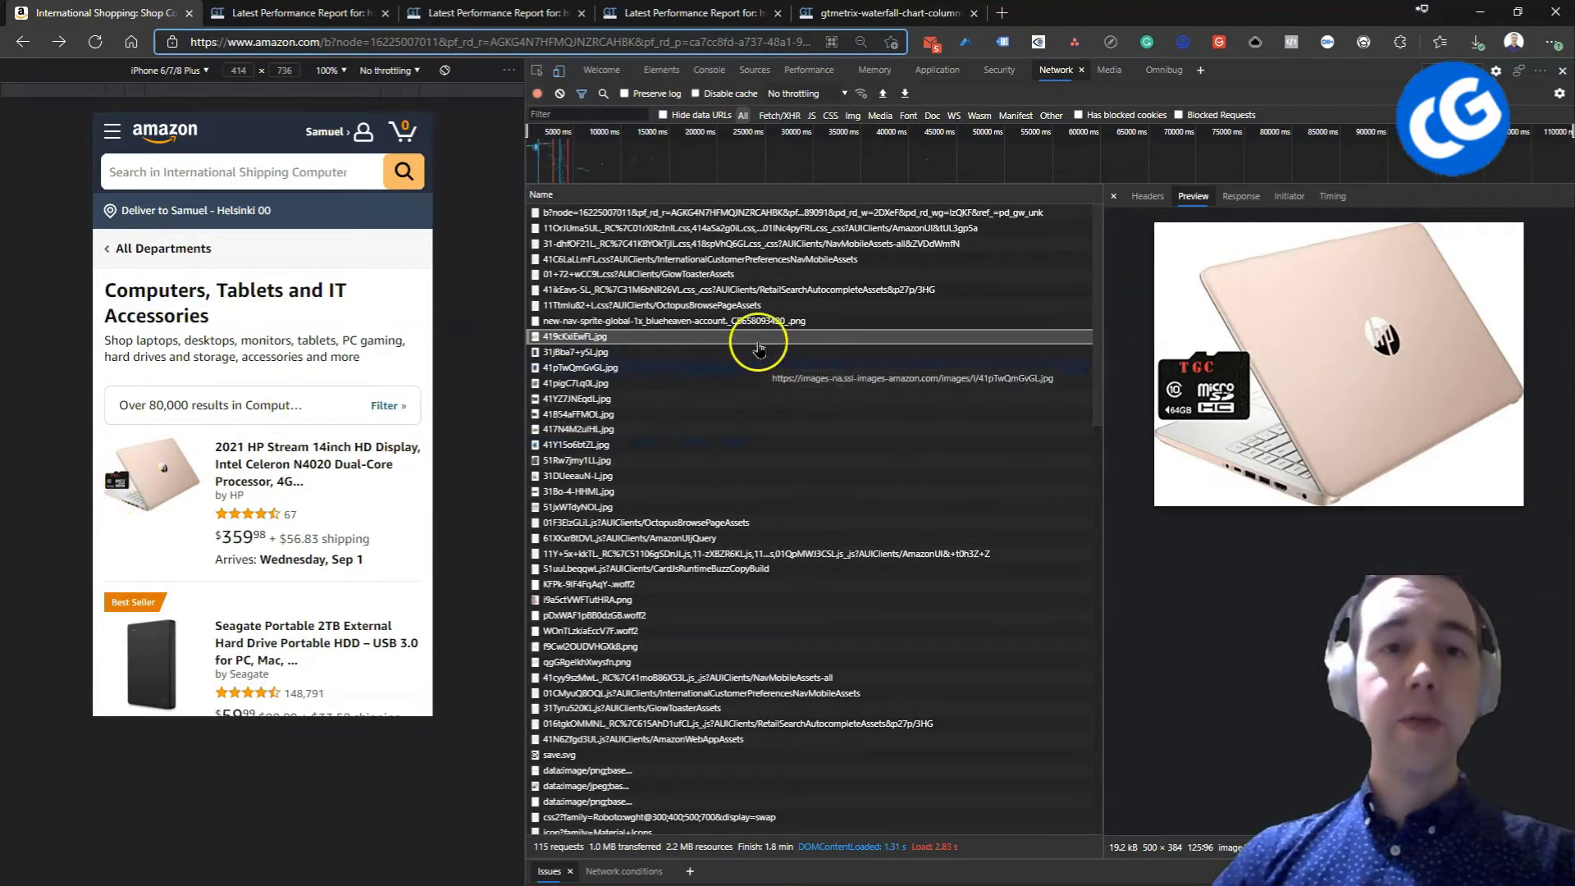
pyautogui.click(612, 354)
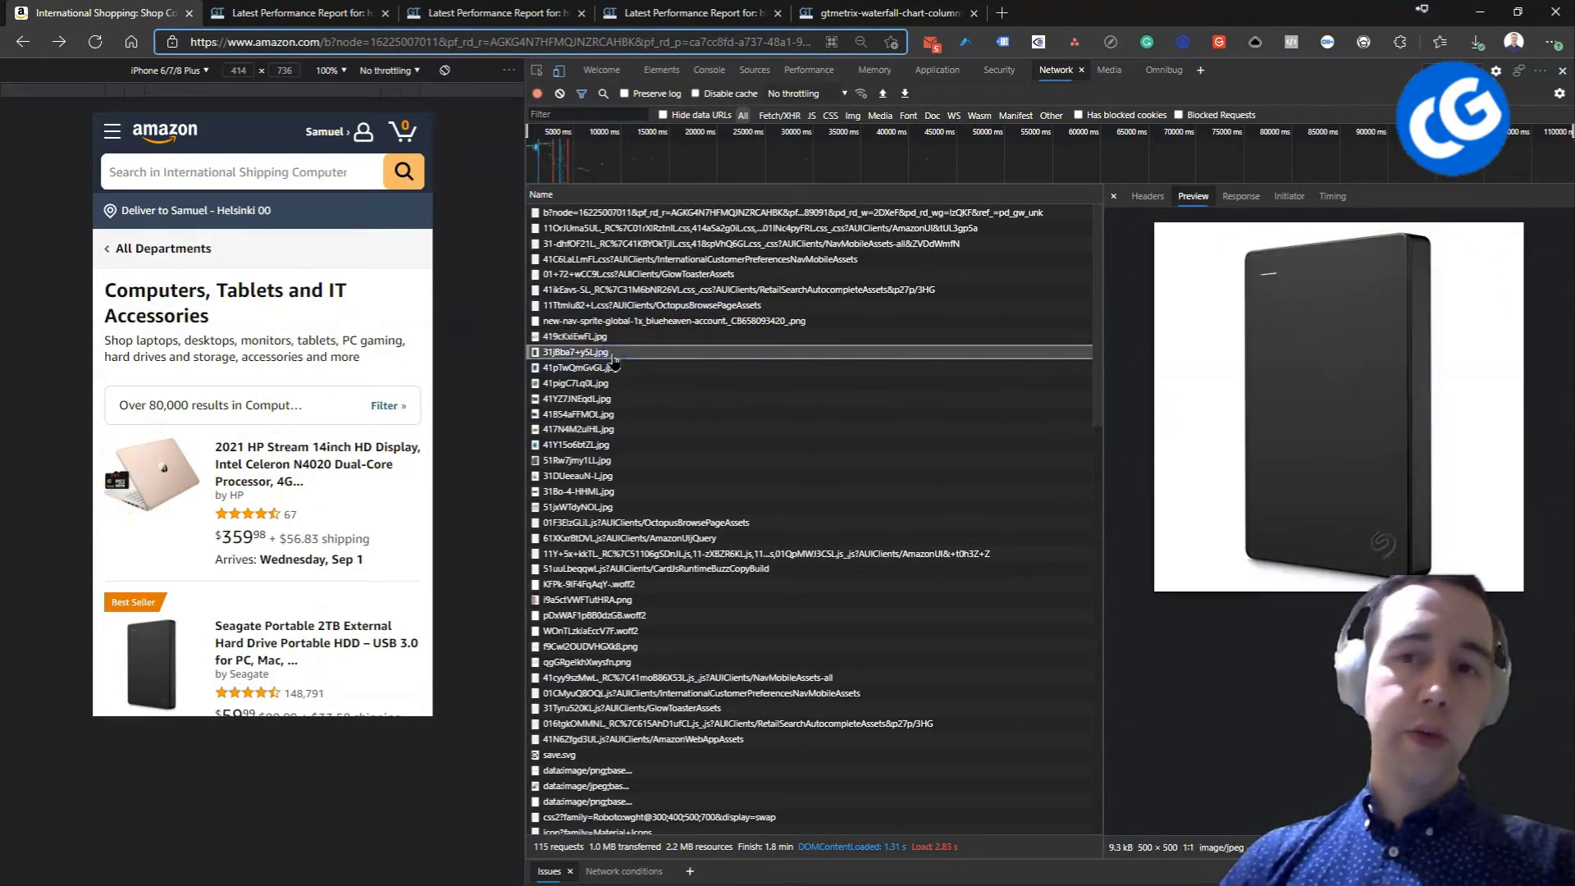
pyautogui.scroll(-2, 205, 656)
pyautogui.click(619, 370)
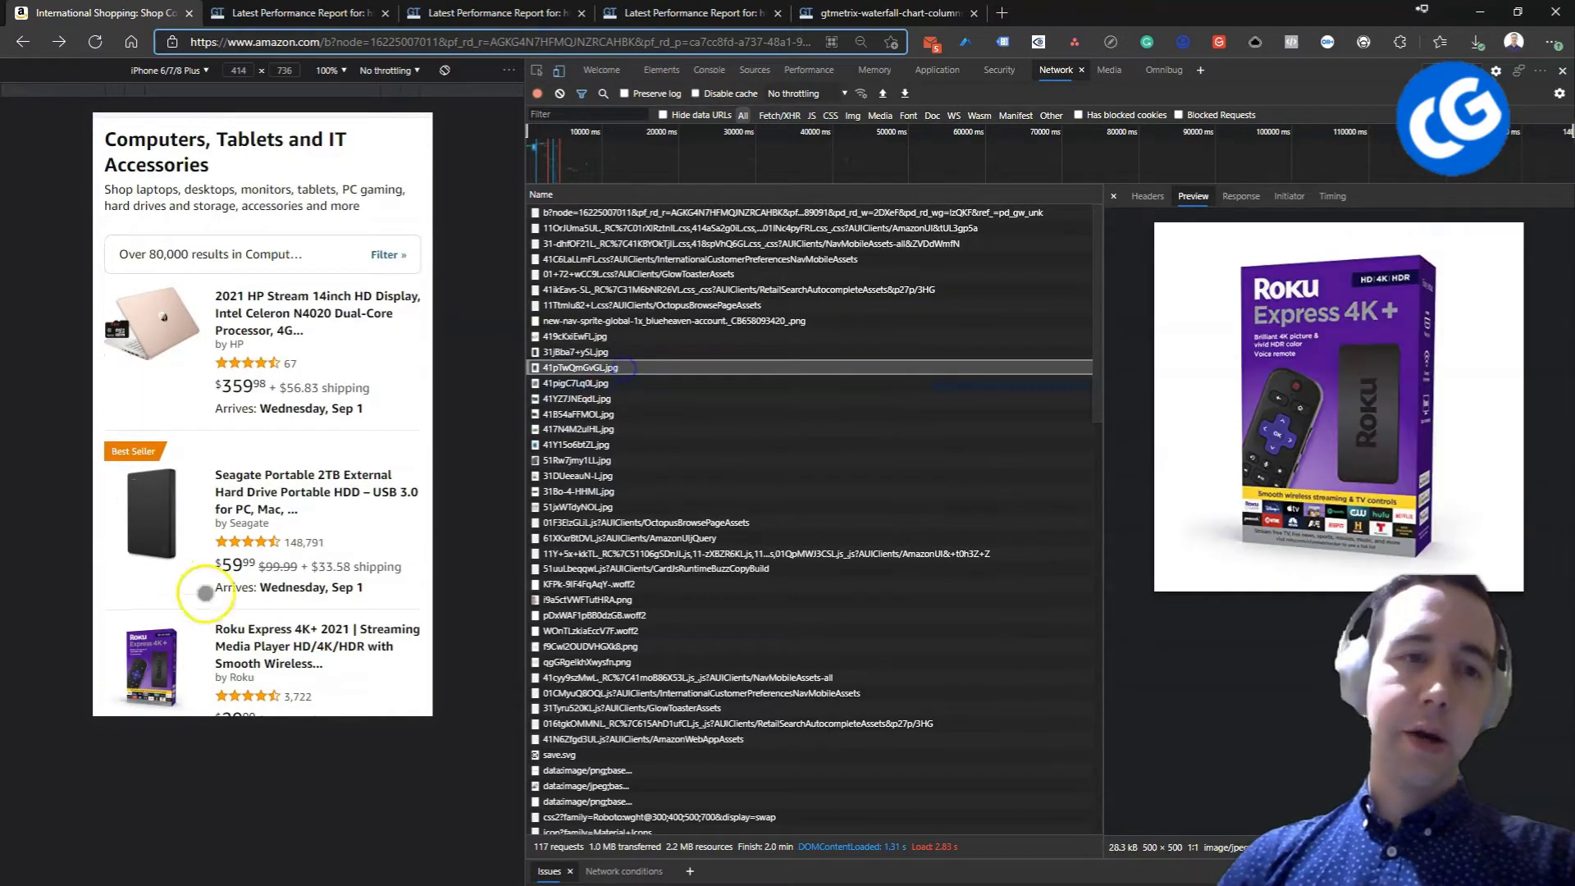
pyautogui.click(700, 338)
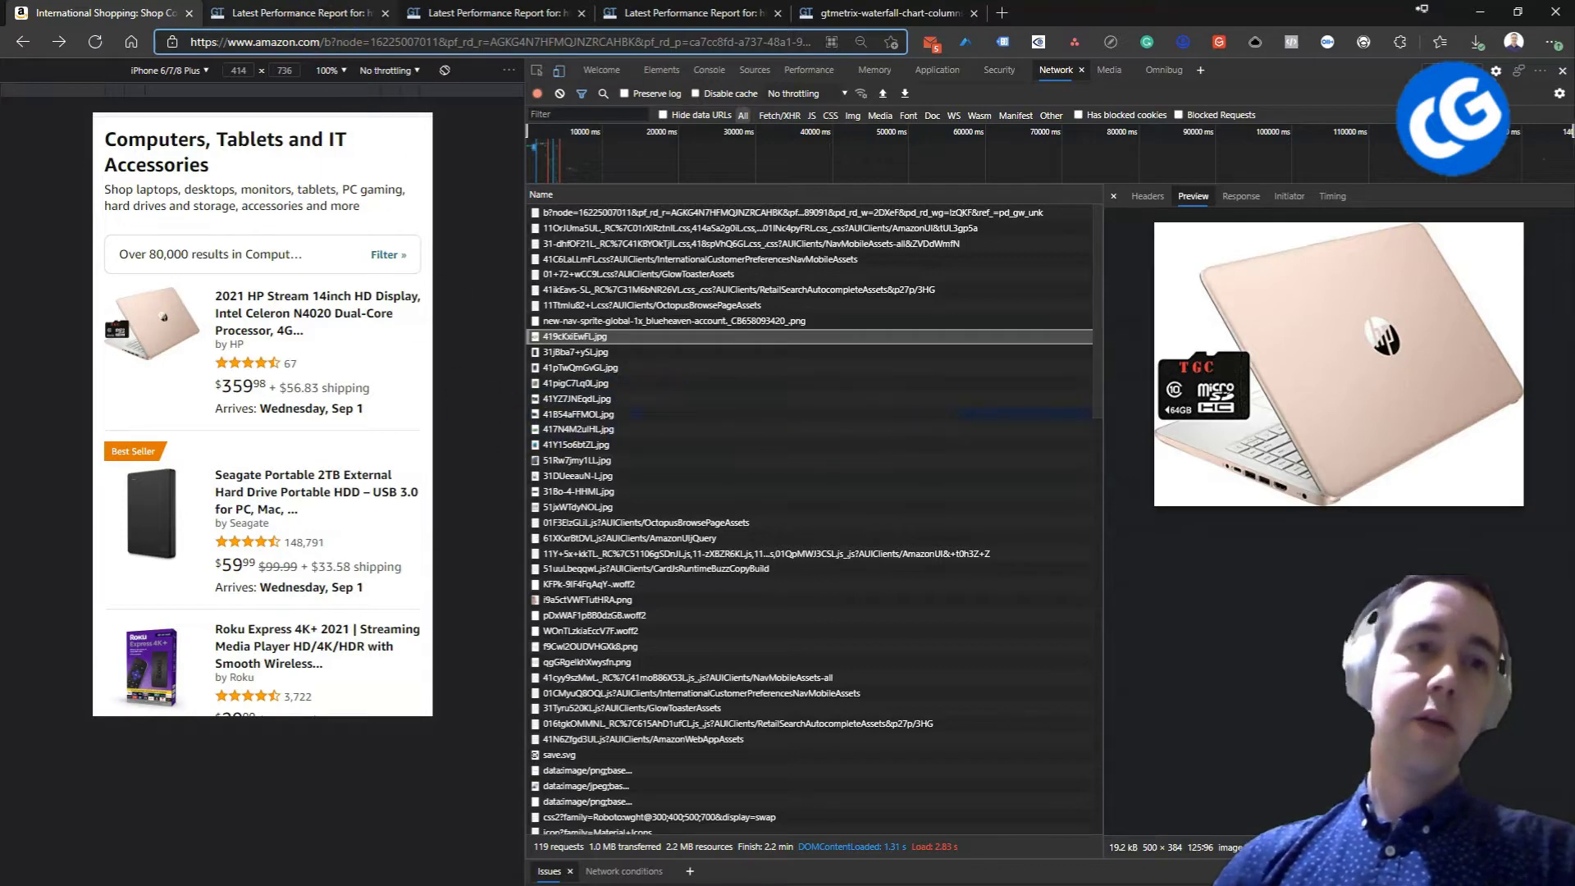
# - Scroll through the Amazon GTmetrix report's waterfall table
pyautogui.click(281, 14)
pyautogui.scroll(8, 755, 463)
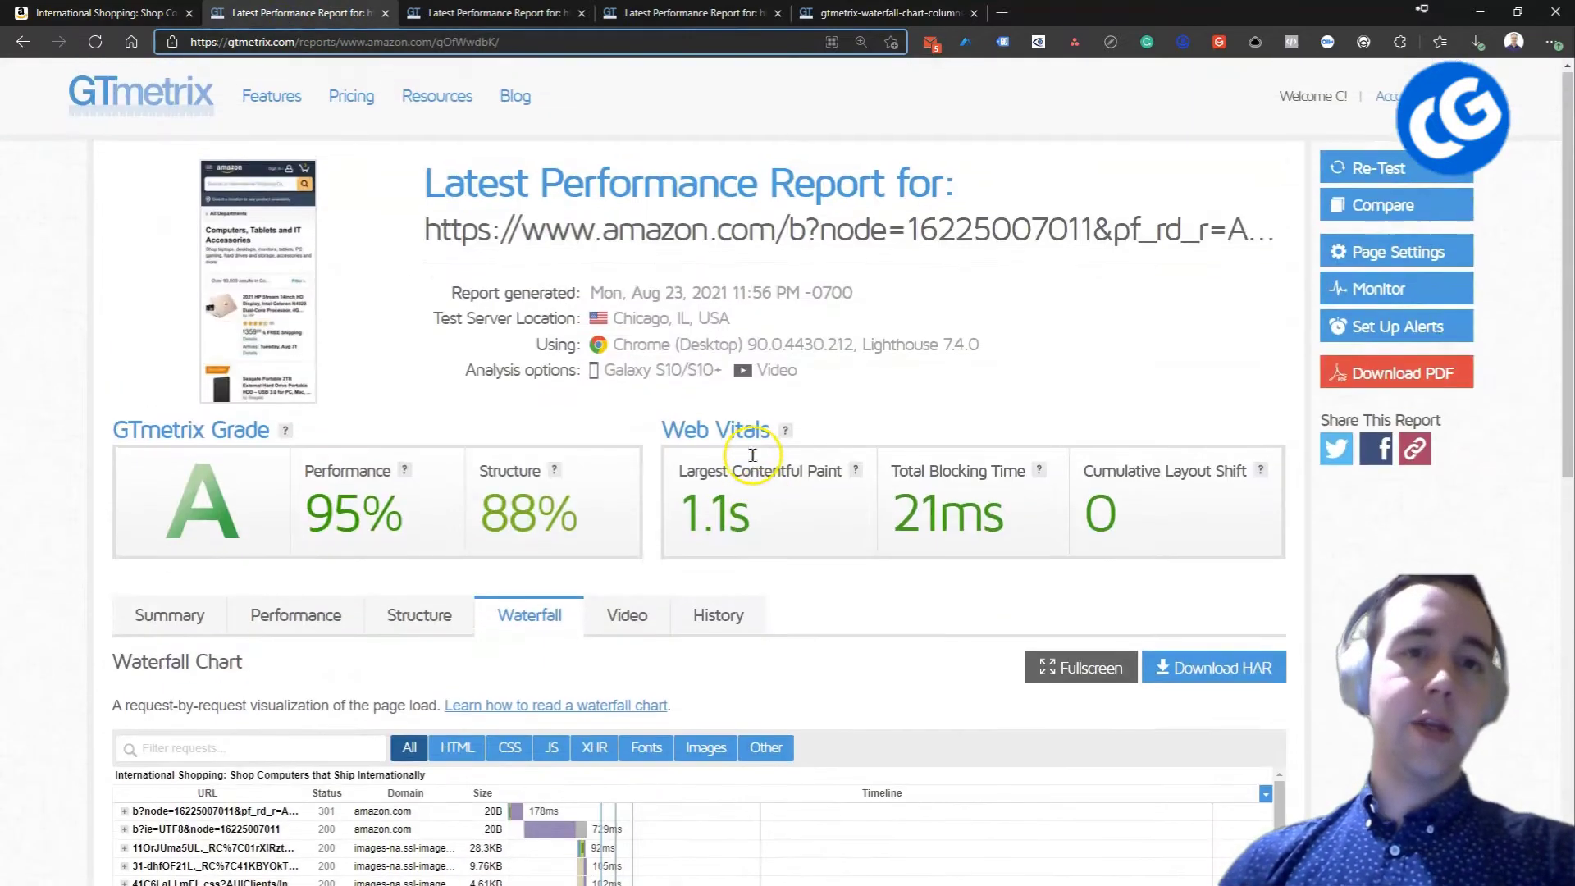
pyautogui.scroll(-8, 755, 463)
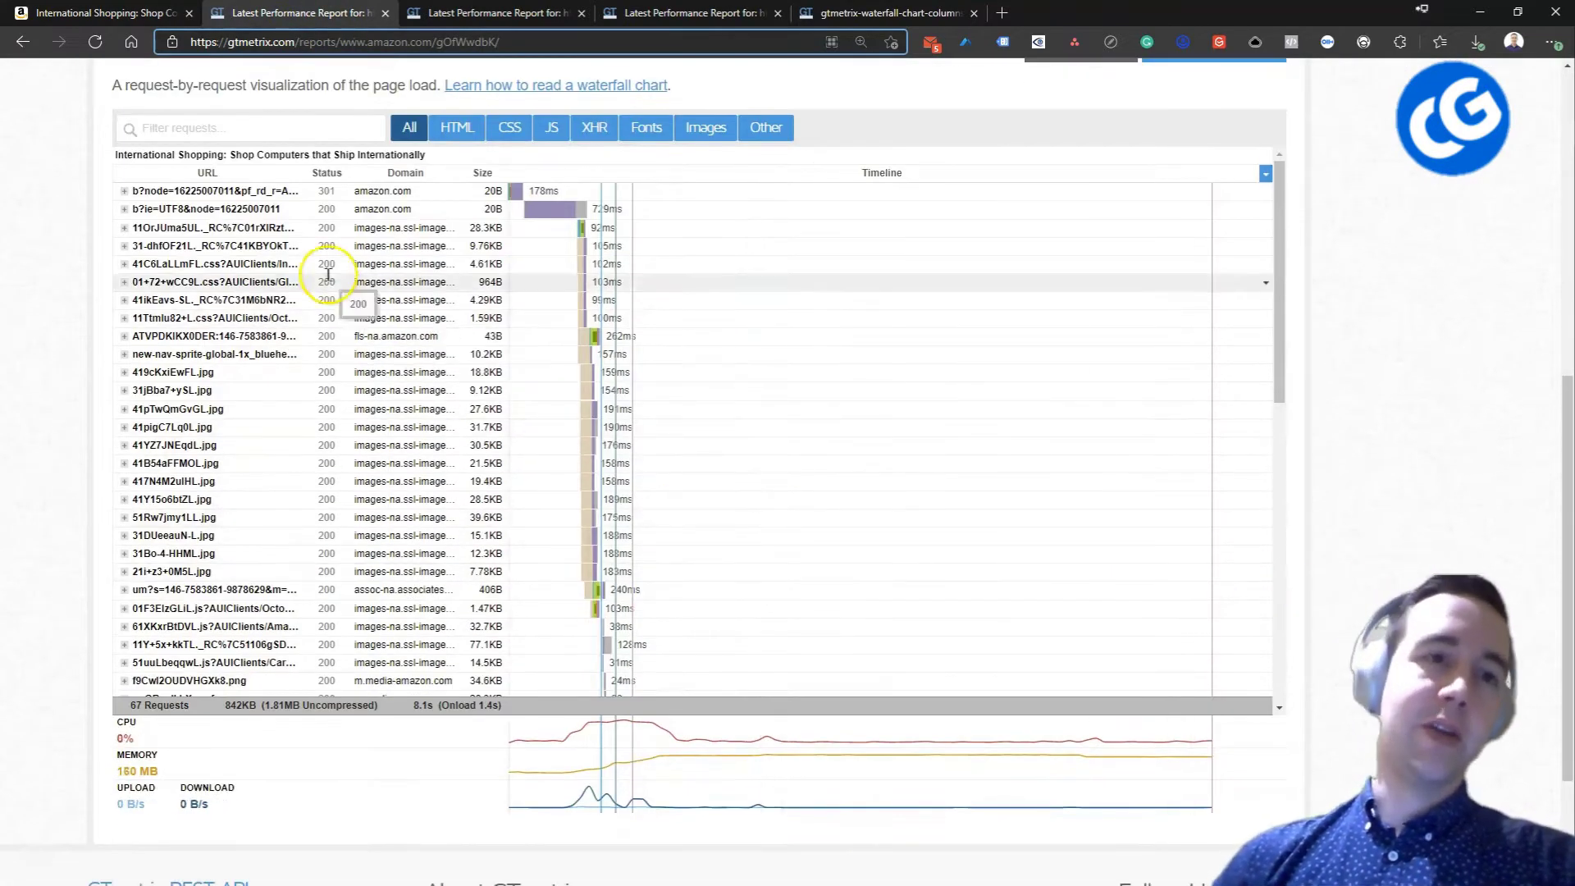
pyautogui.scroll(-6, 263, 459)
pyautogui.scroll(-2, 280, 467)
pyautogui.scroll(6, 262, 459)
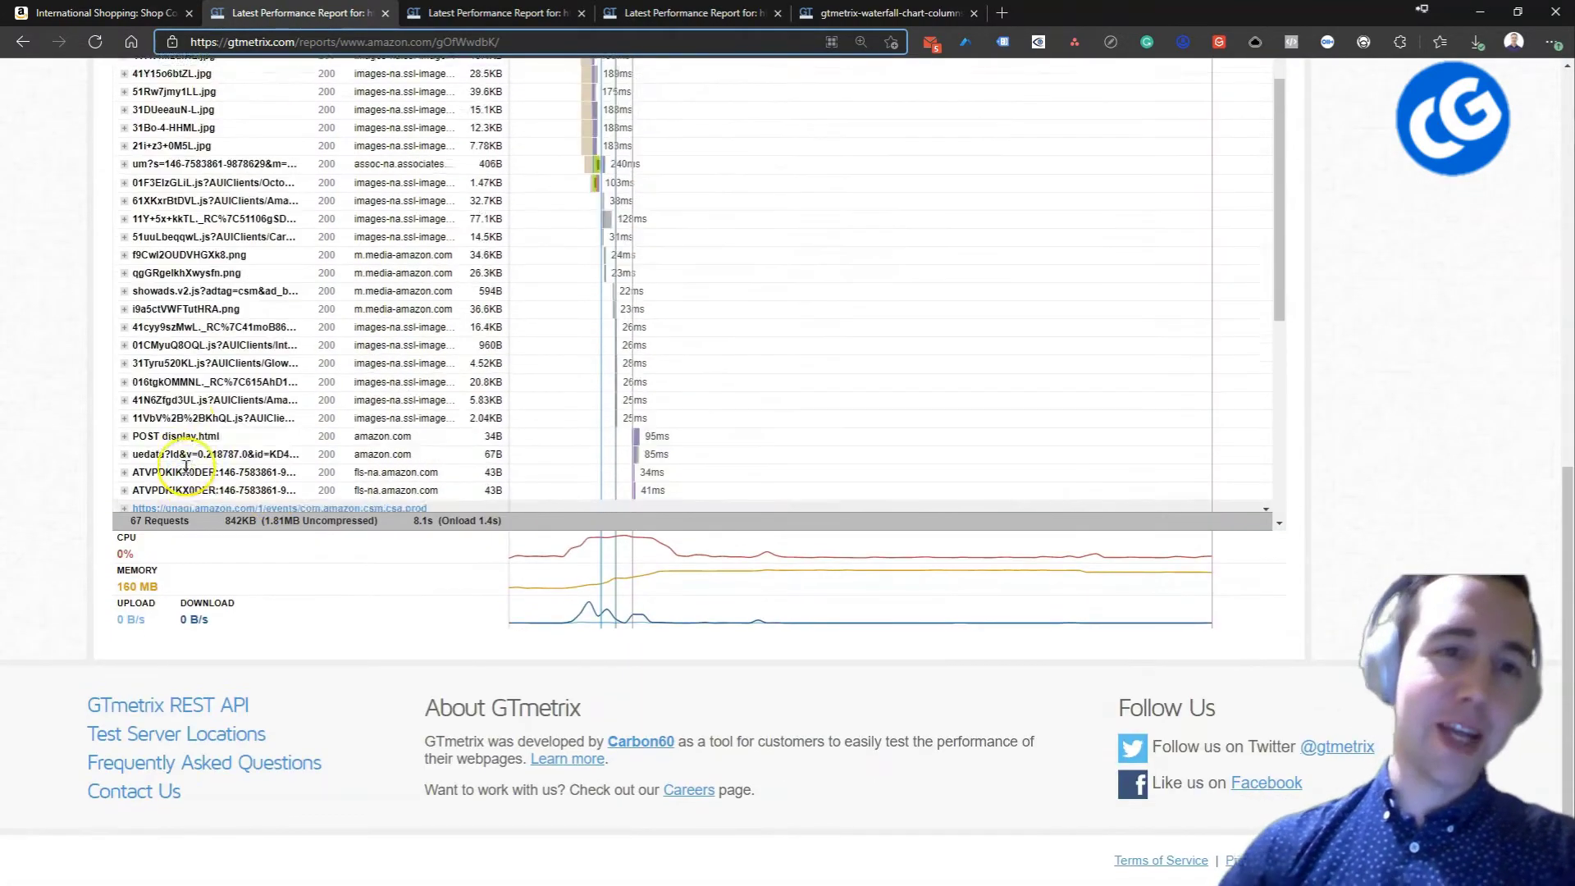
pyautogui.scroll(4, 43, 412)
pyautogui.scroll(-3, 77, 429)
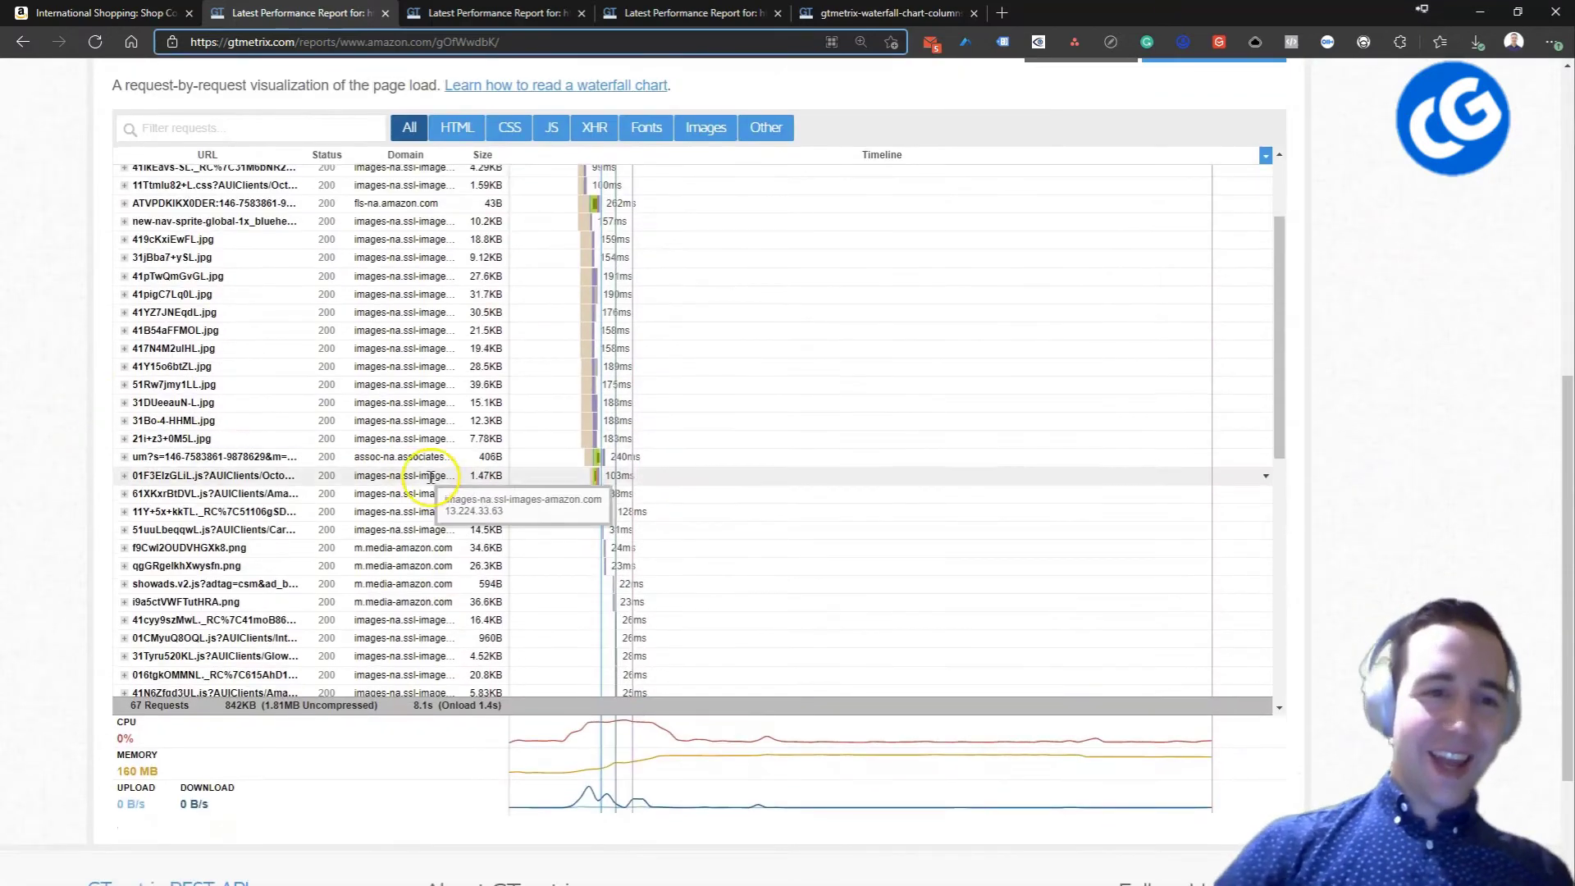
pyautogui.scroll(-4, 246, 606)
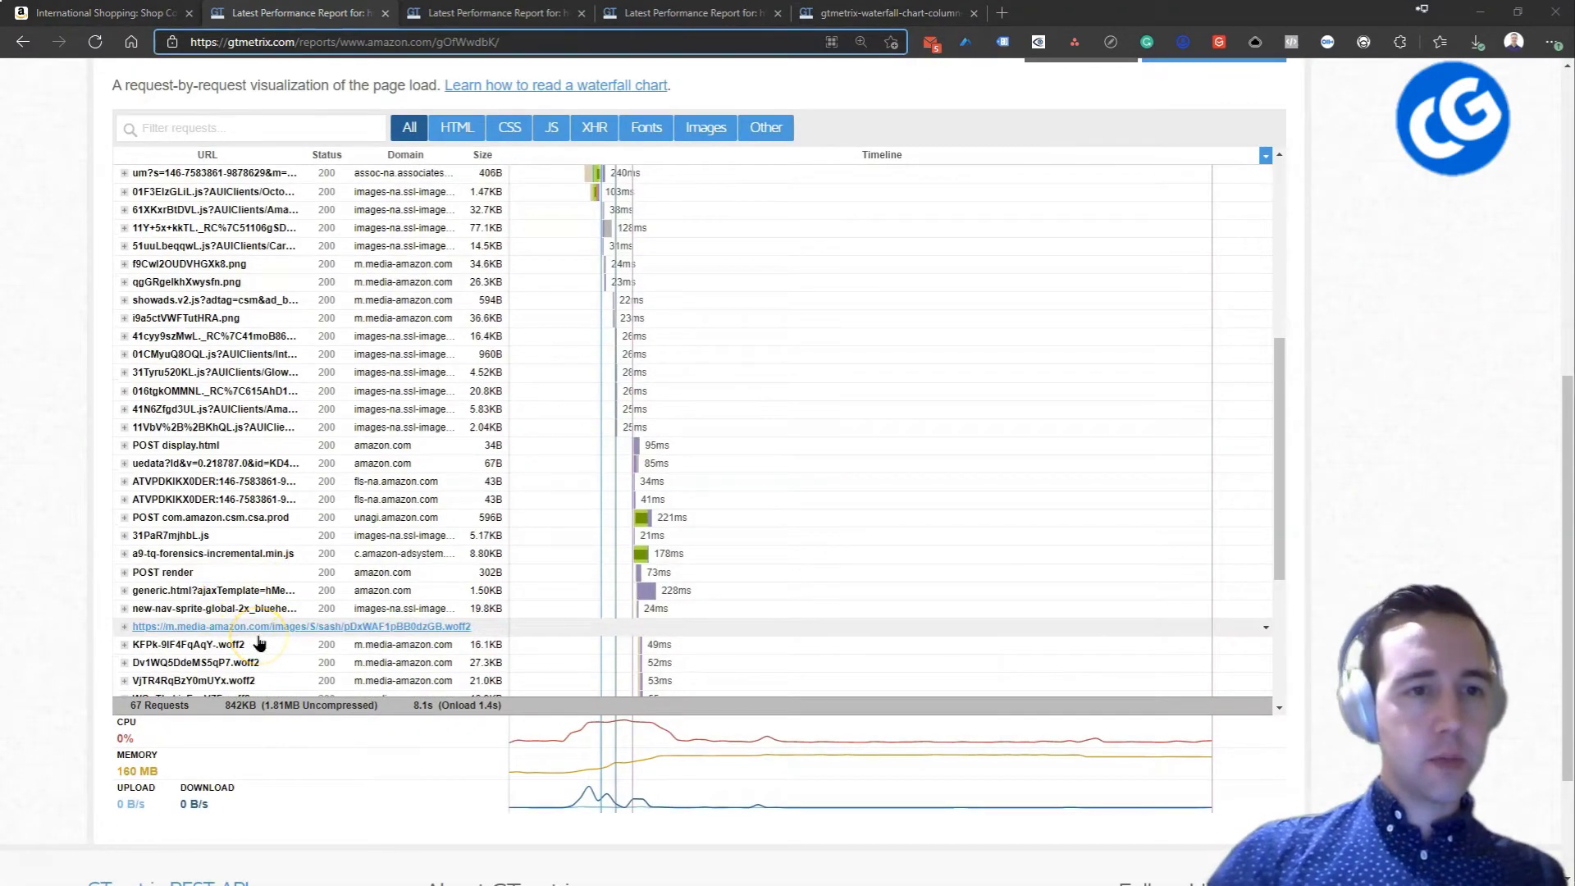
pyautogui.scroll(-2, 259, 642)
pyautogui.scroll(-6, 251, 616)
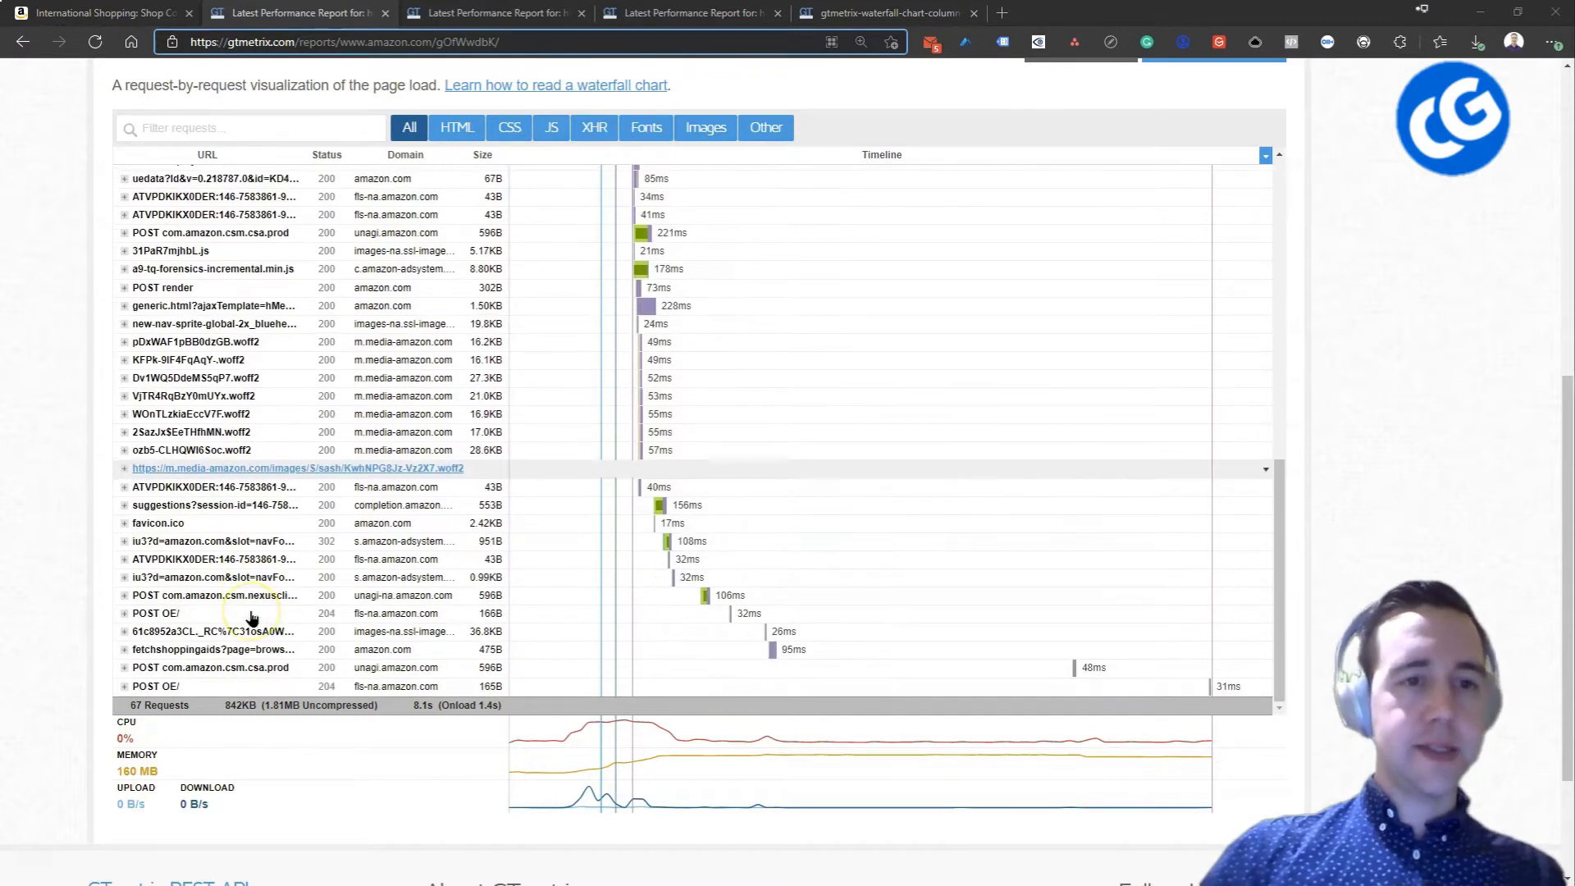
pyautogui.scroll(3, 117, 588)
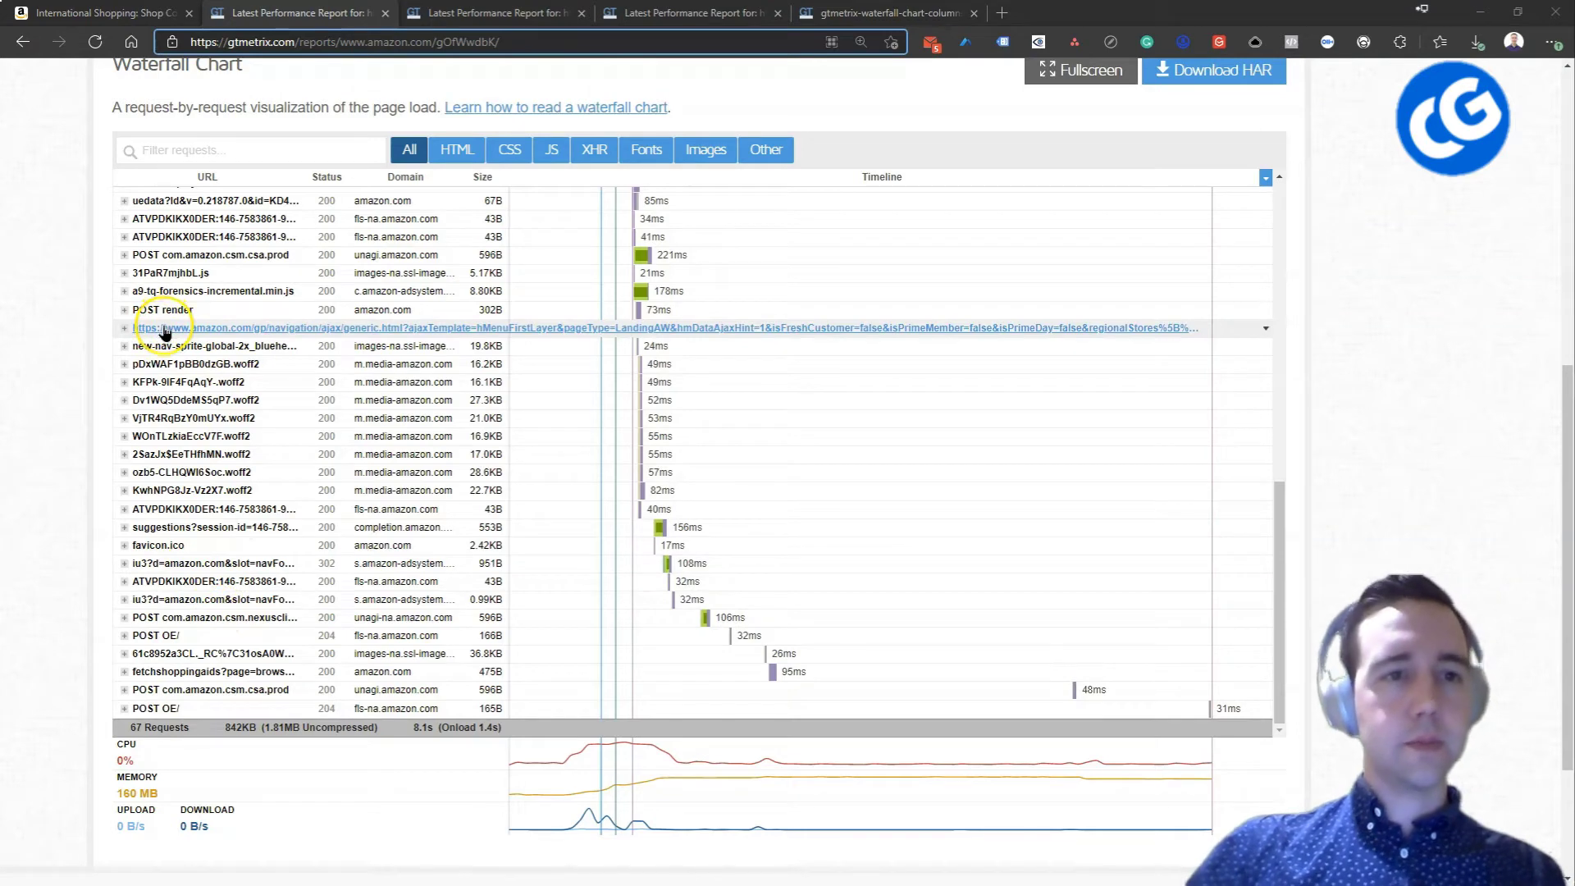
# - Compare with the mantasleep.com report's 308-request, 6.92MB waterfall
pyautogui.hotkey('ctrl', 'Tab')
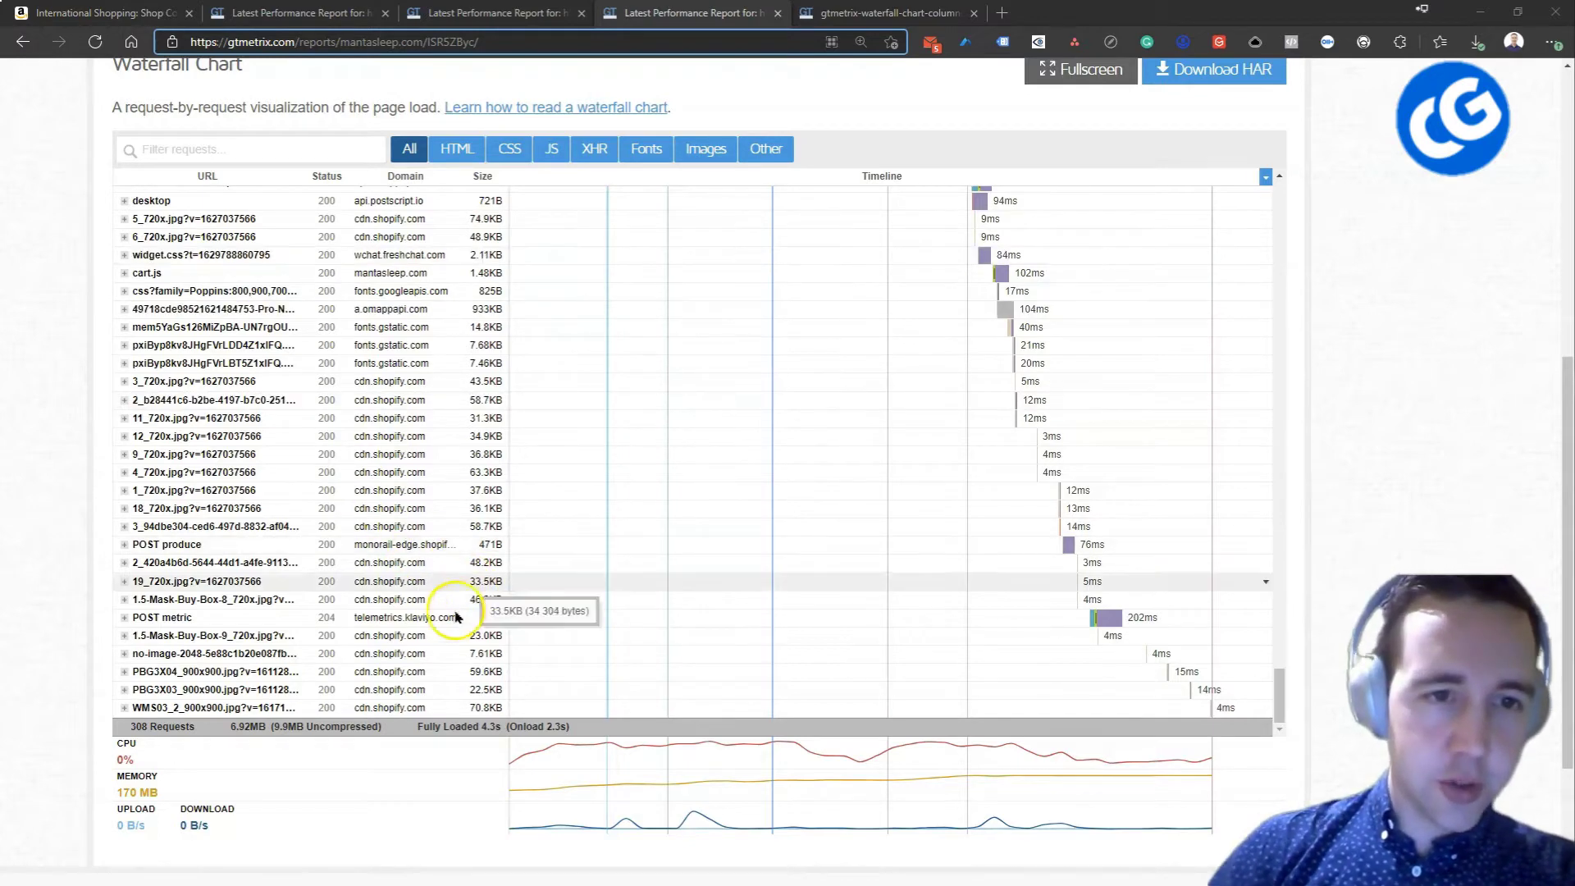
pyautogui.scroll(3, 283, 620)
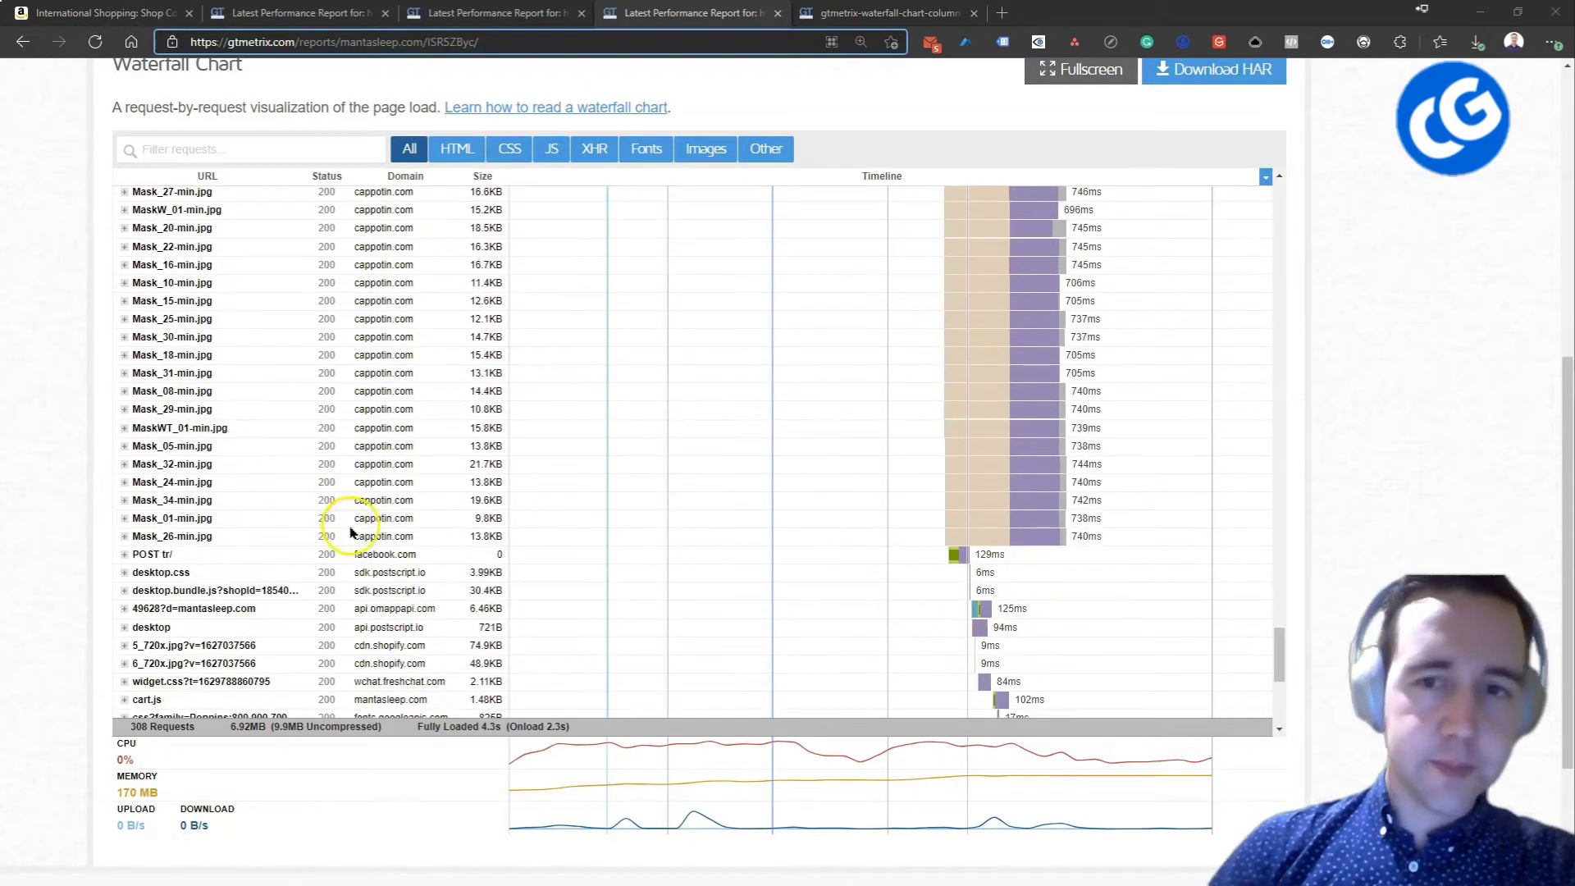
pyautogui.scroll(-3, 350, 531)
pyautogui.click(264, 14)
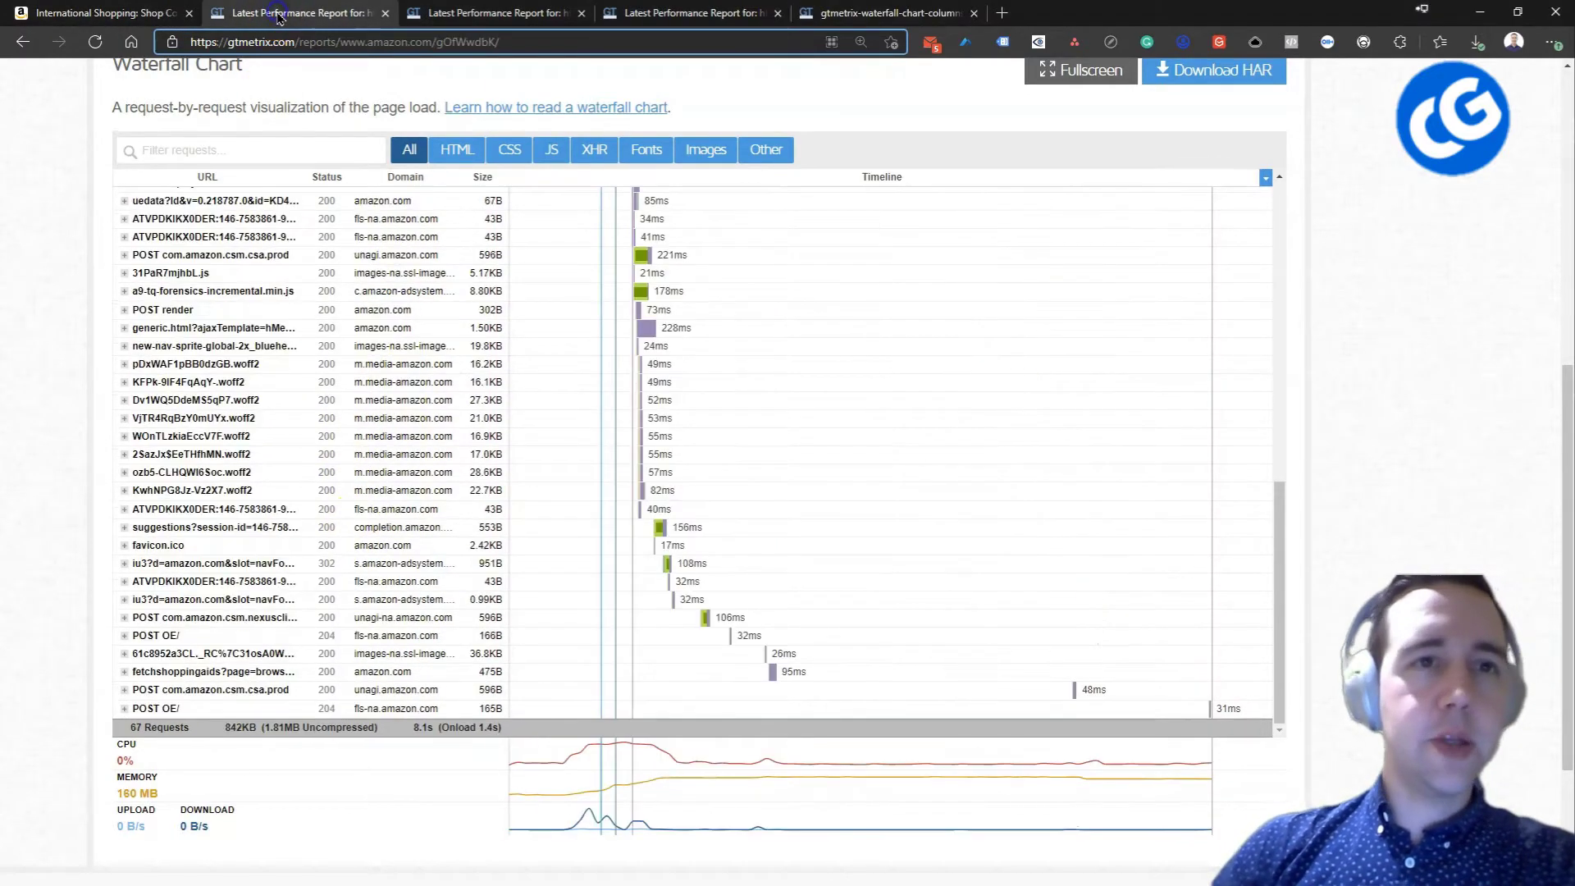
pyautogui.scroll(15, 263, 584)
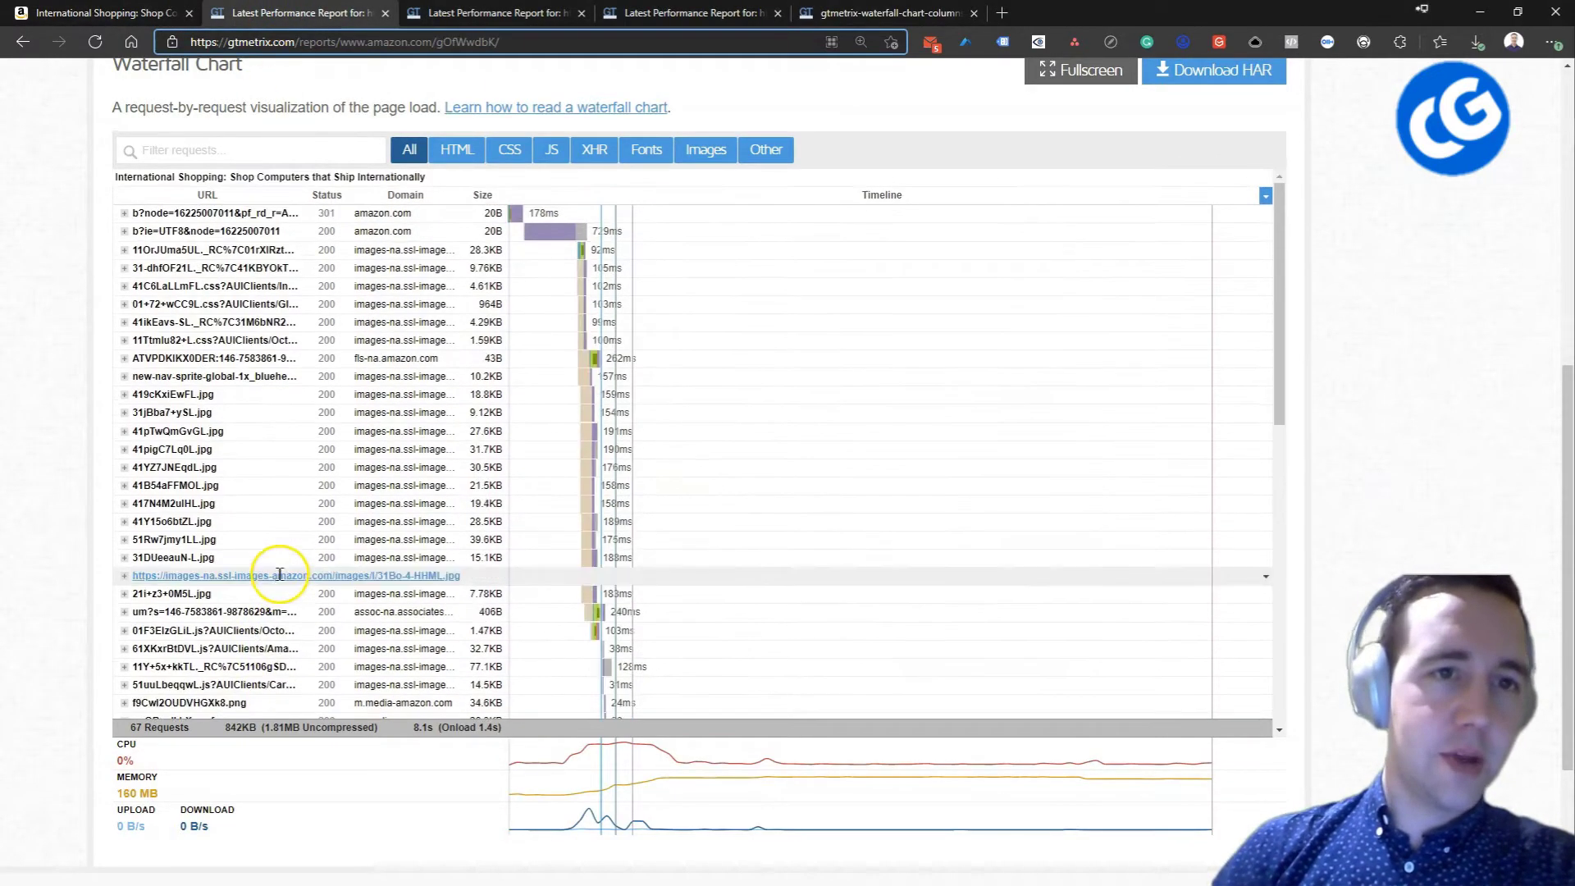
pyautogui.scroll(-5, 94, 572)
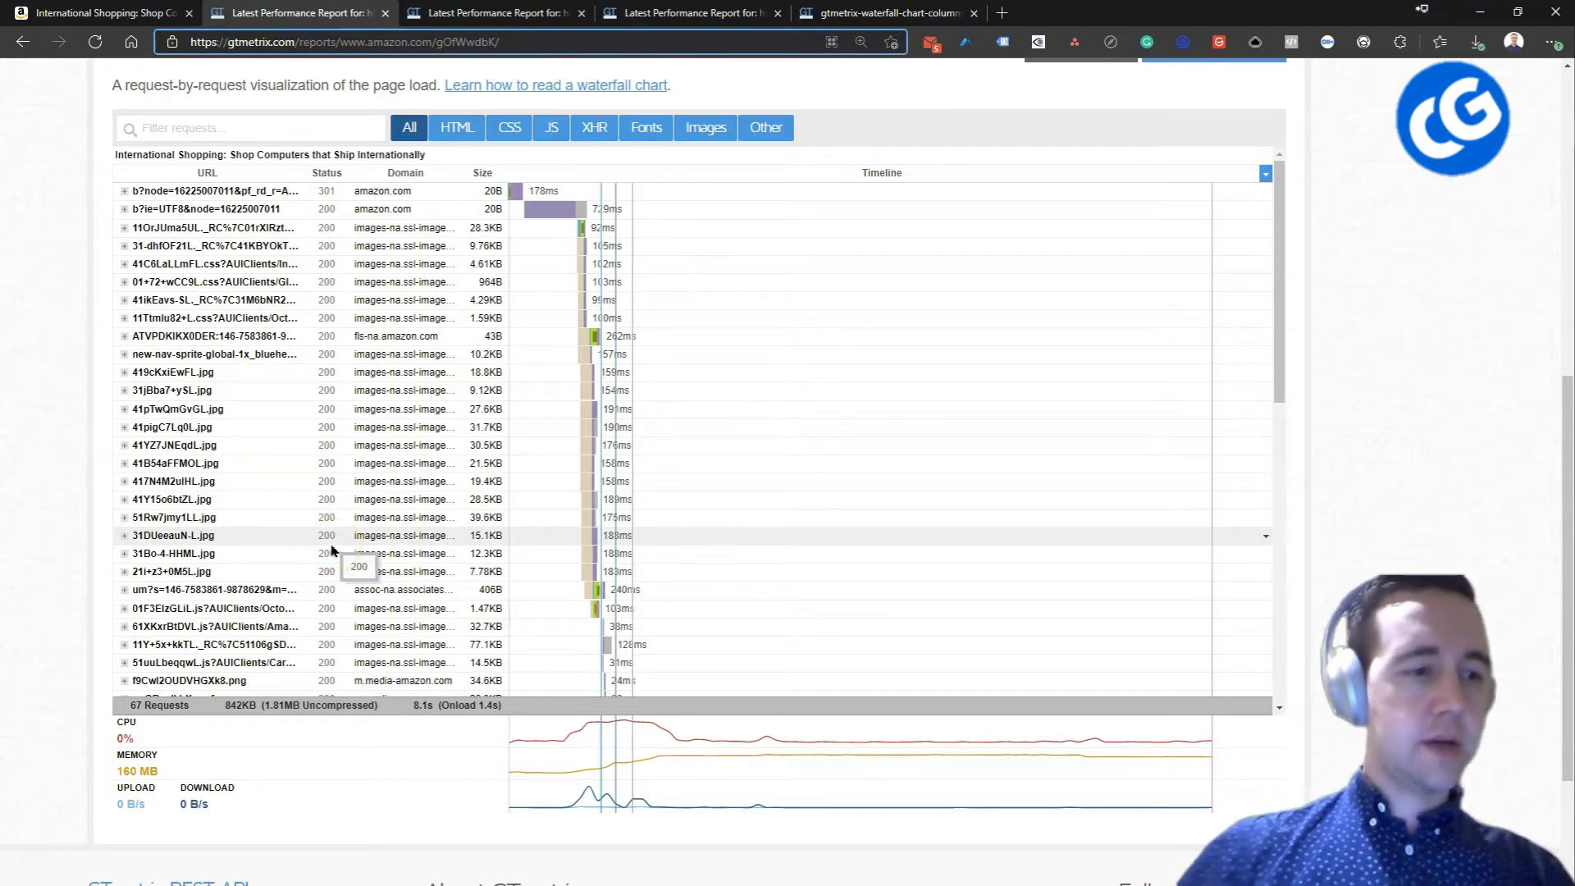
pyautogui.click(328, 568)
pyautogui.scroll(-3, 327, 574)
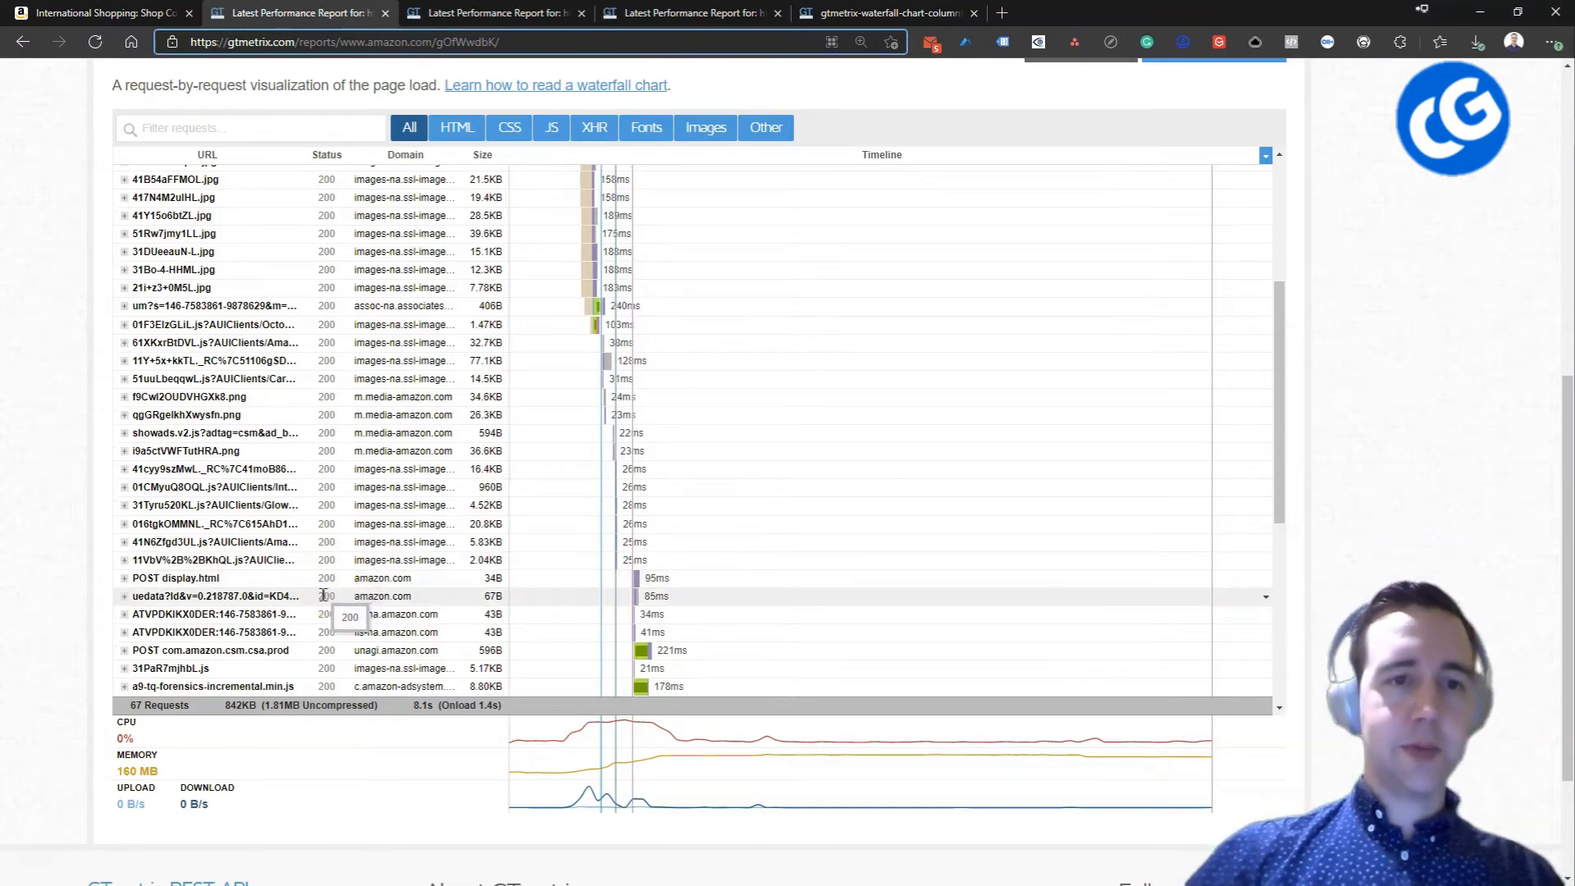
pyautogui.scroll(3, 323, 594)
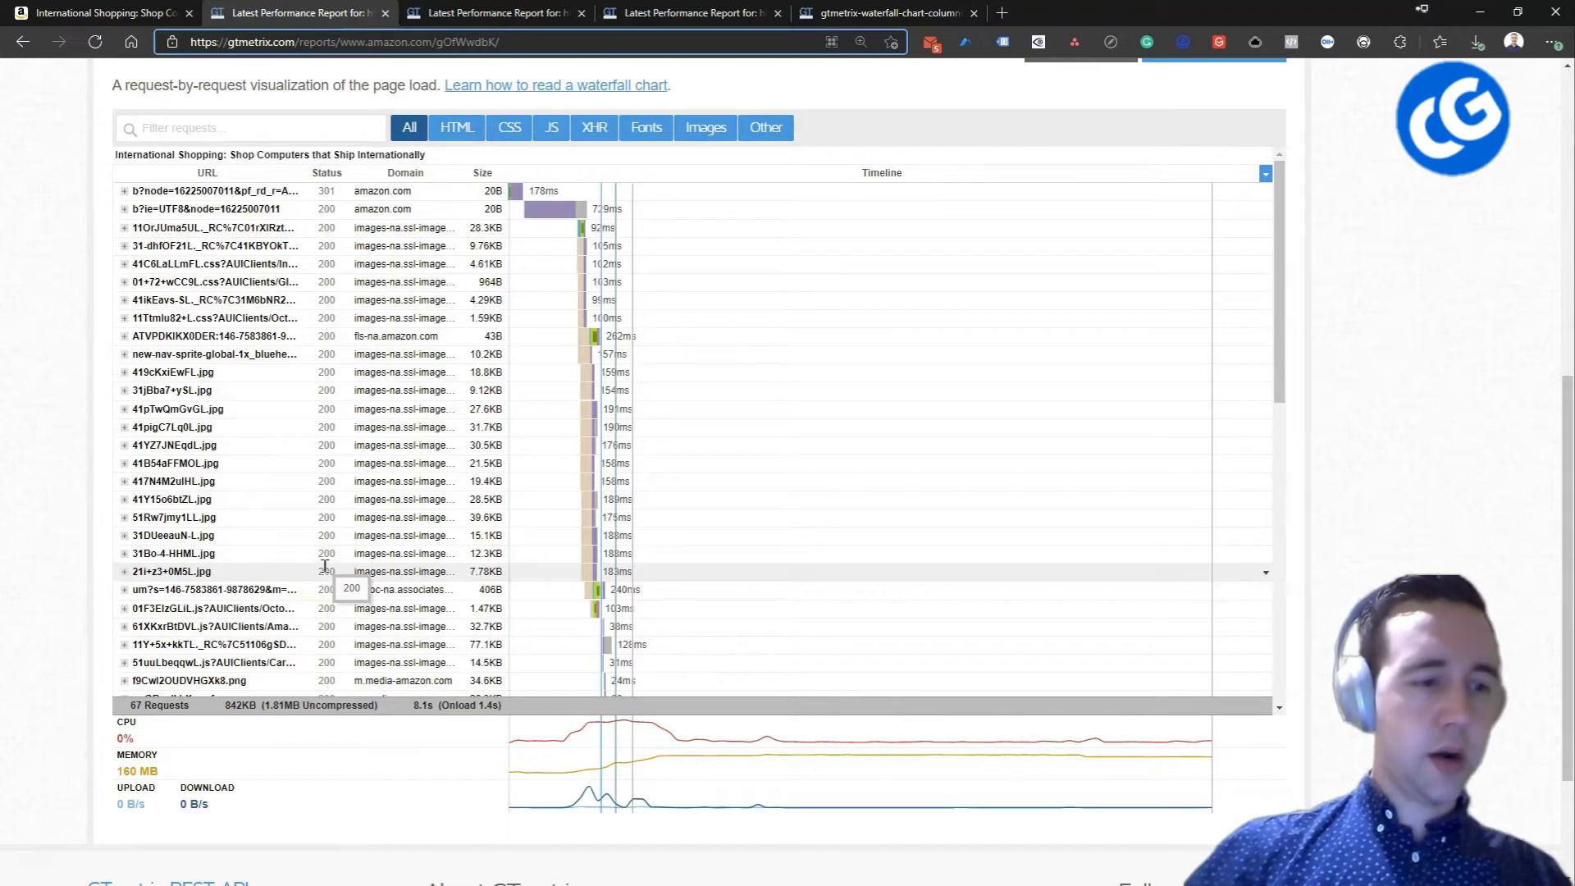
pyautogui.click(330, 194)
pyautogui.scroll(-10, 326, 328)
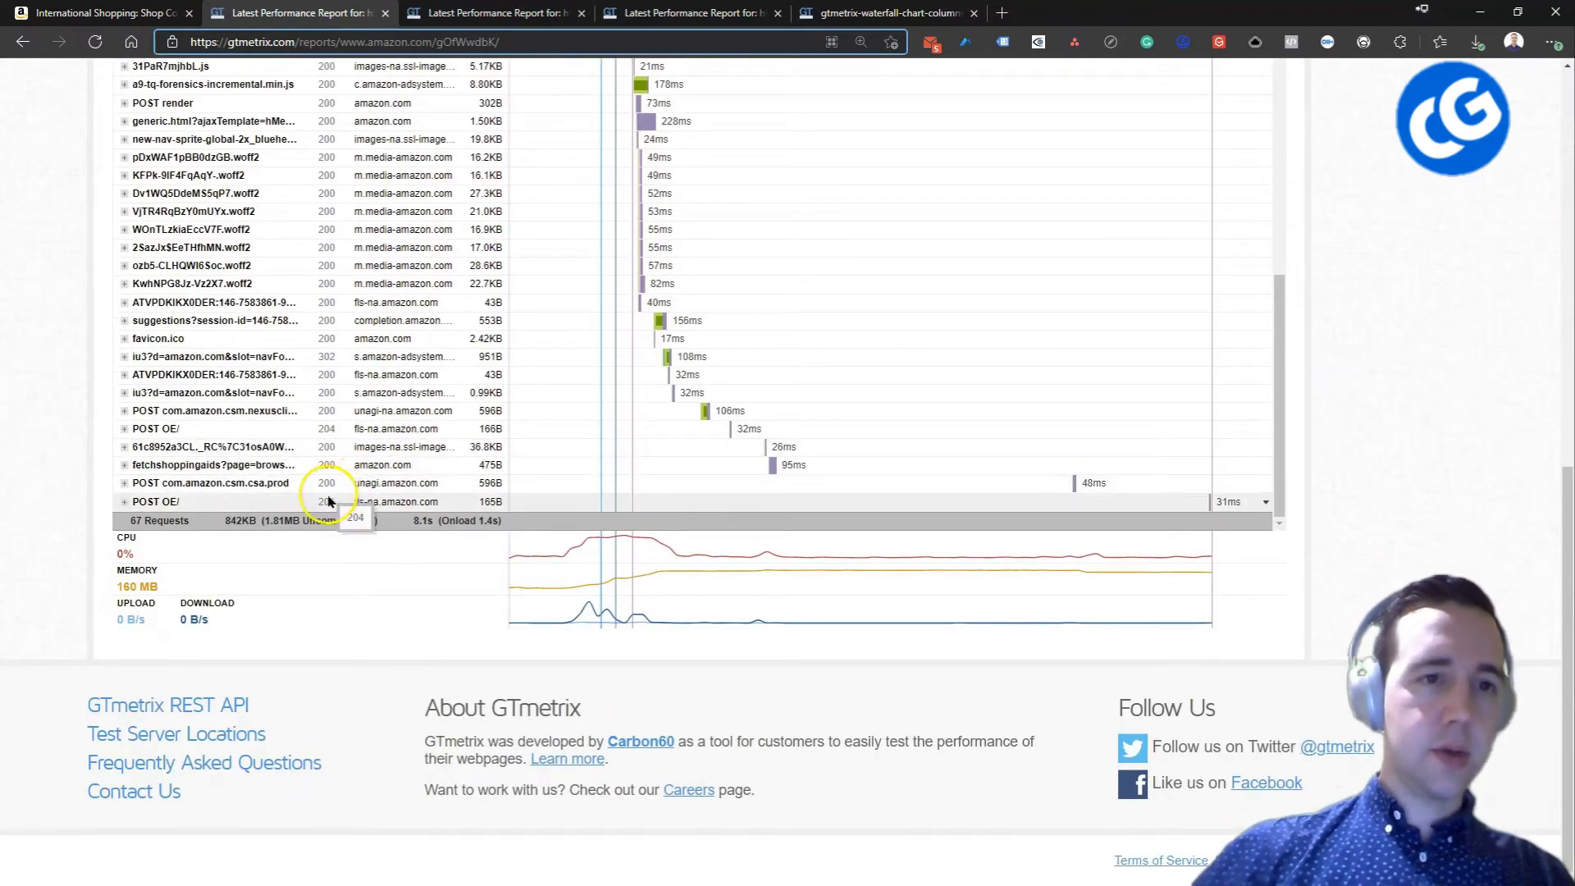
pyautogui.scroll(5, 329, 392)
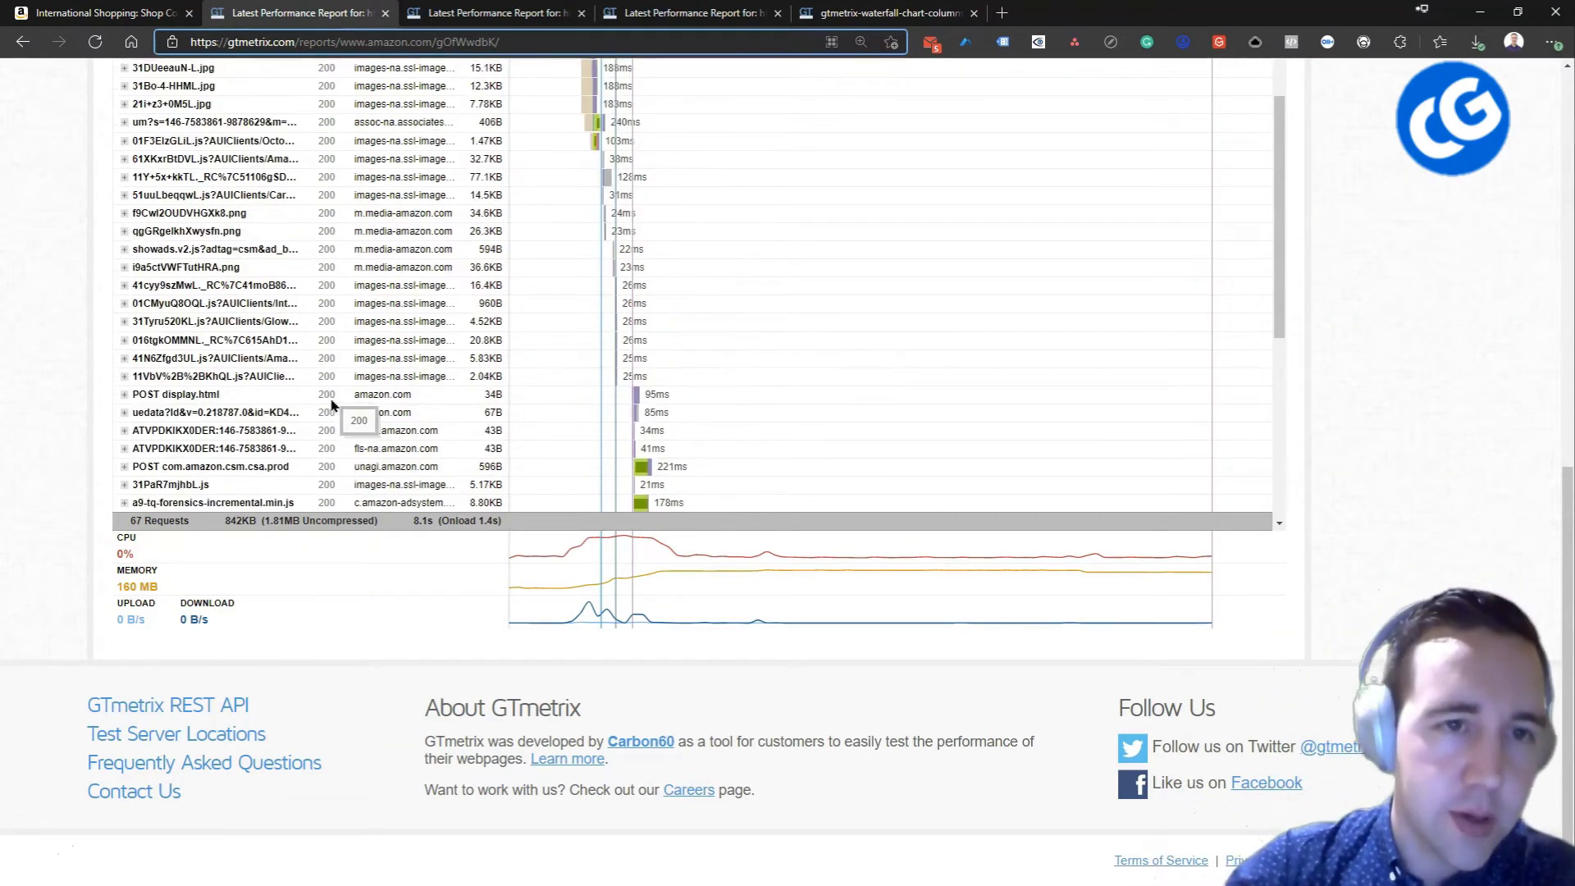
pyautogui.scroll(5, 327, 415)
pyautogui.scroll(3, 42, 422)
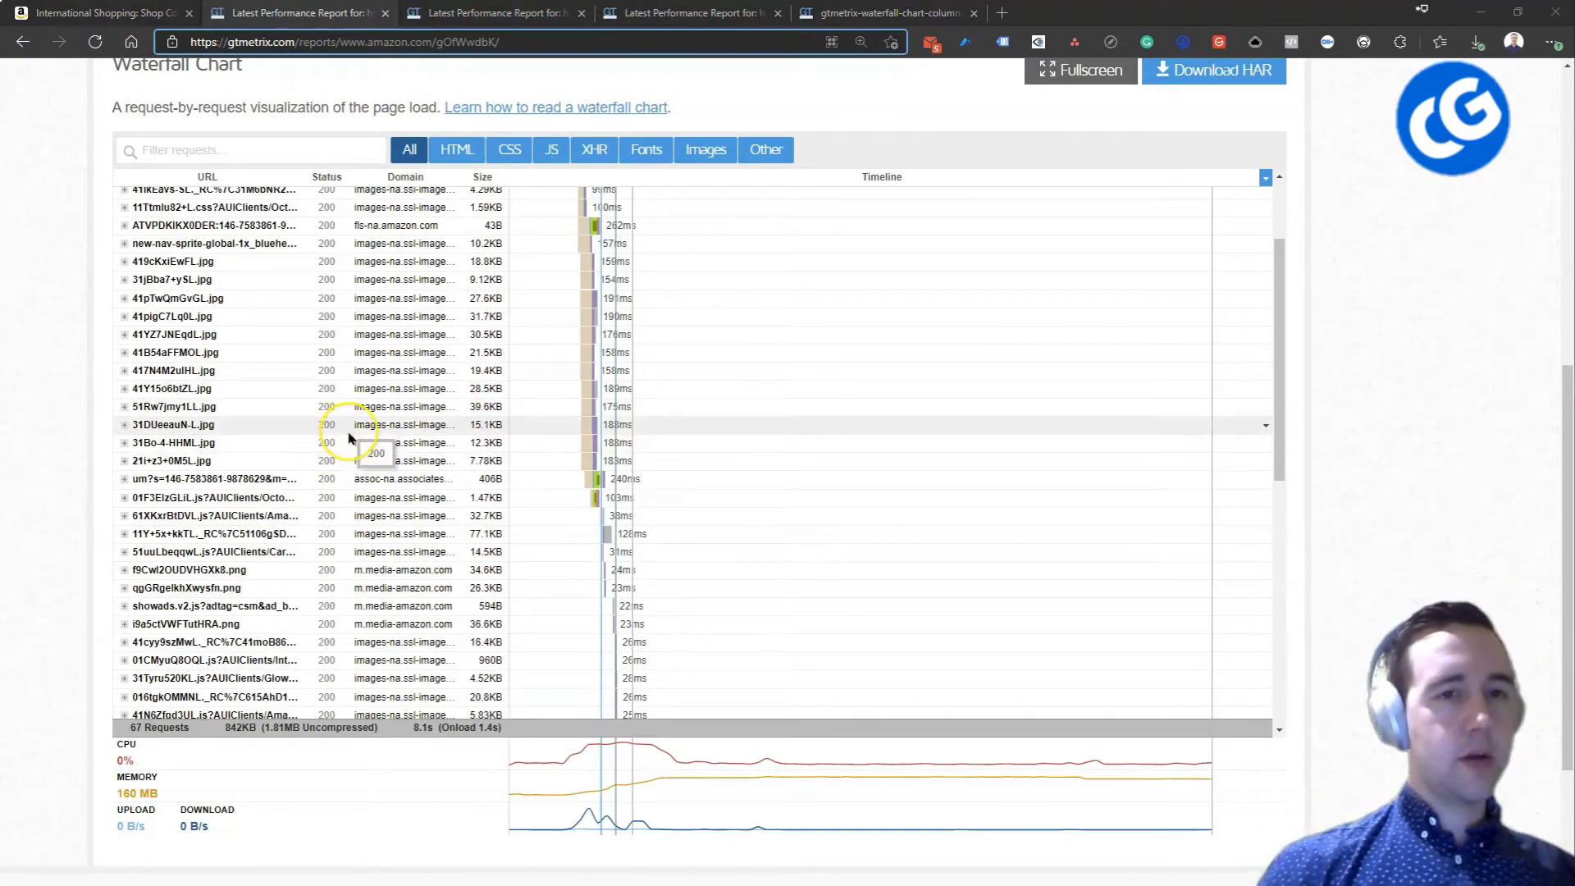
pyautogui.scroll(-4, 341, 447)
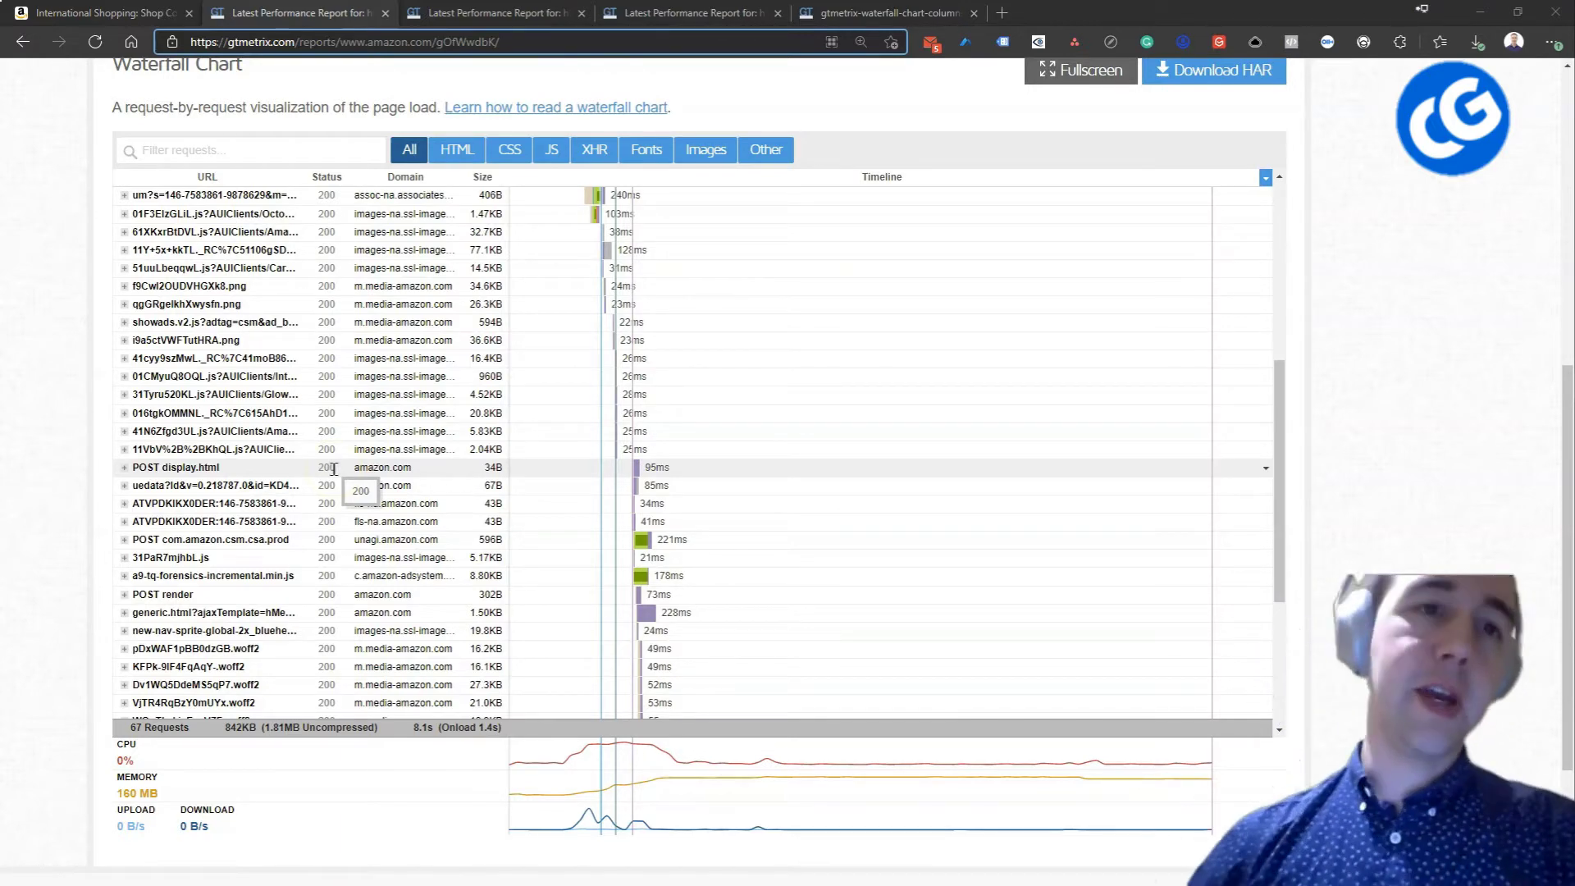
pyautogui.scroll(-8, 334, 469)
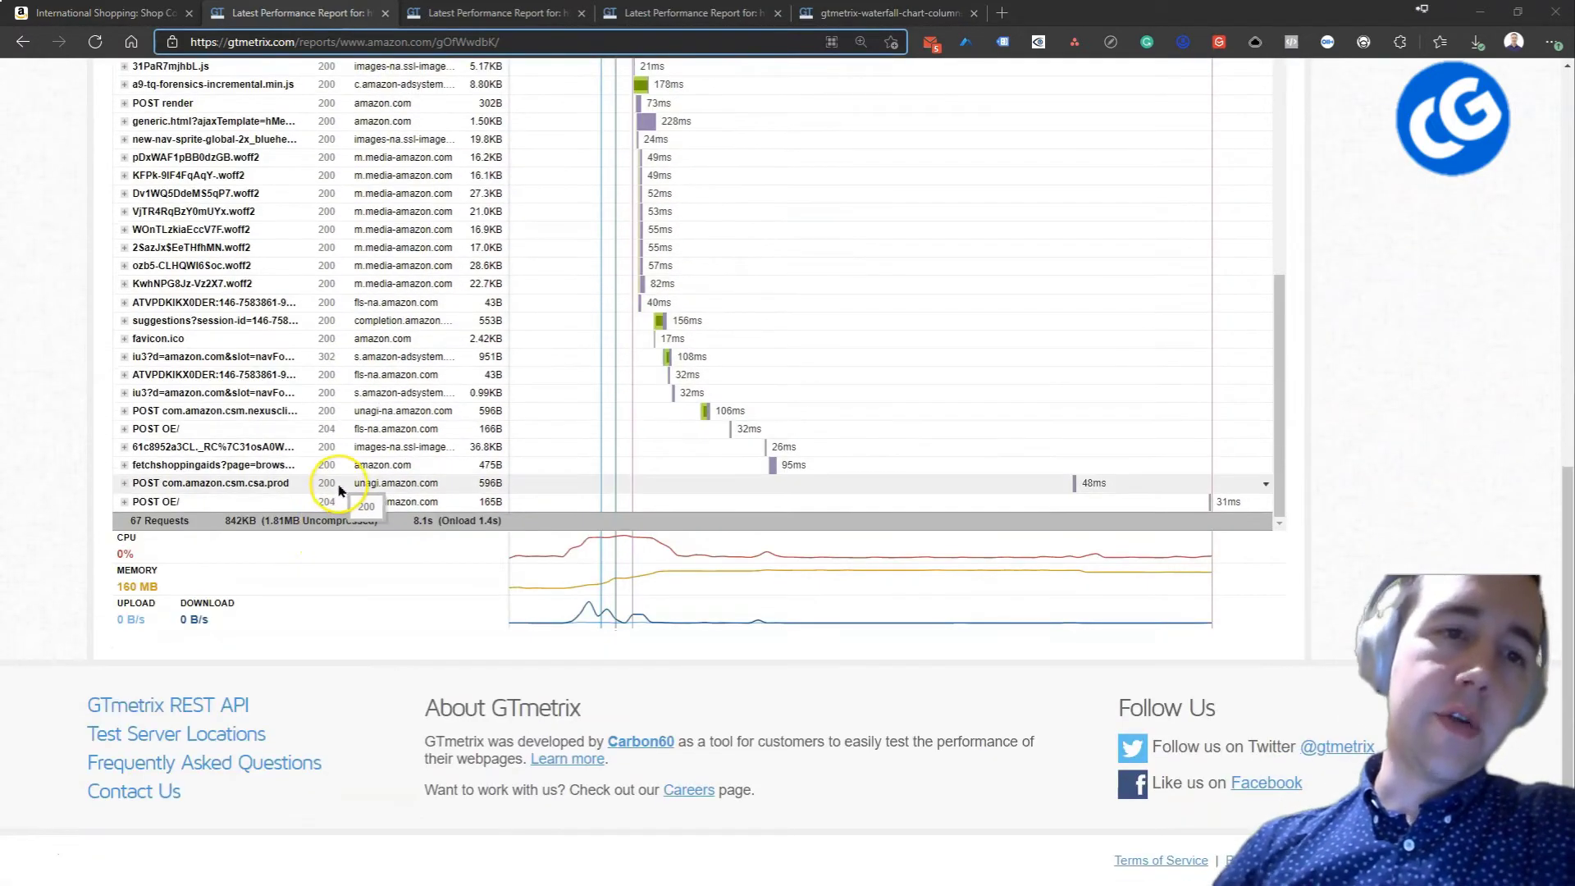
pyautogui.scroll(5, 339, 490)
pyautogui.scroll(6, 333, 604)
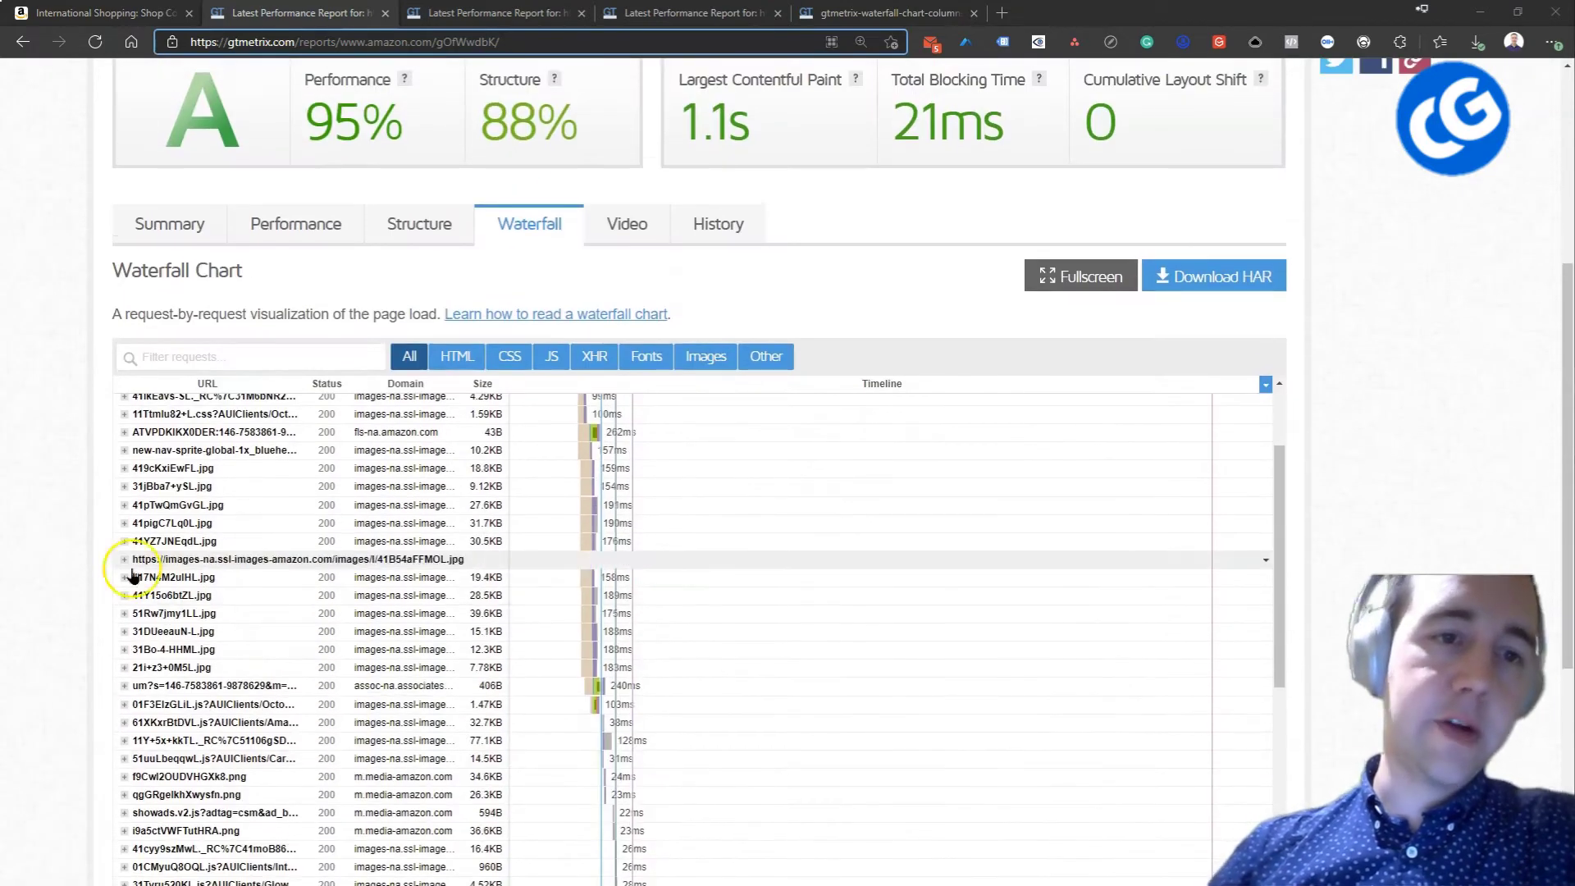
pyautogui.scroll(-3, 22, 559)
pyautogui.moveTo(1276, 379); pyautogui.dragTo(1261, 334)
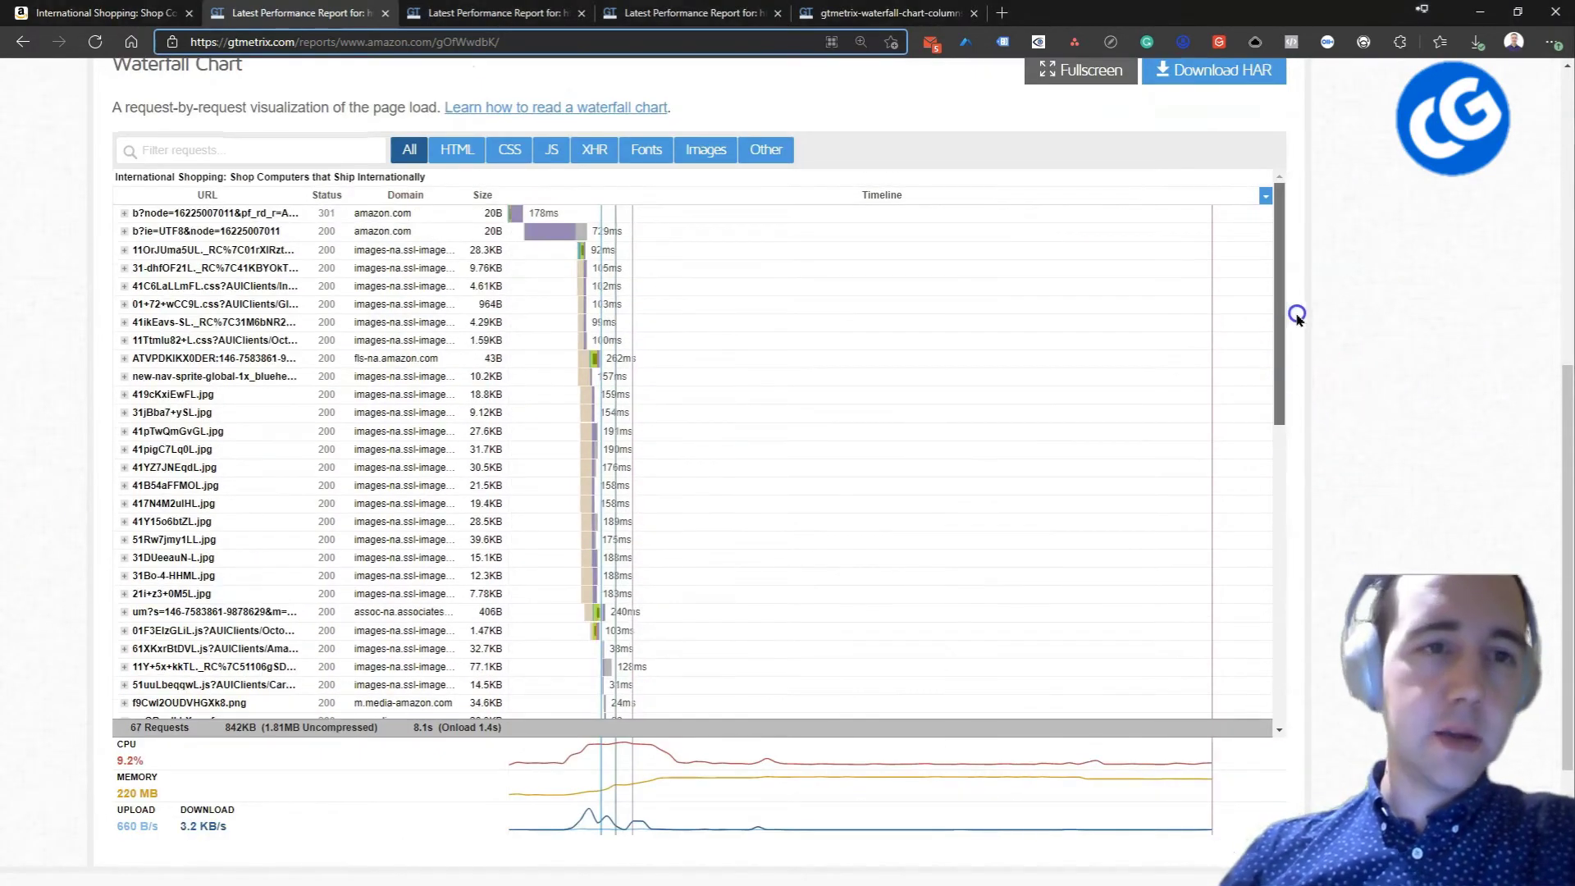
pyautogui.scroll(-6, 329, 378)
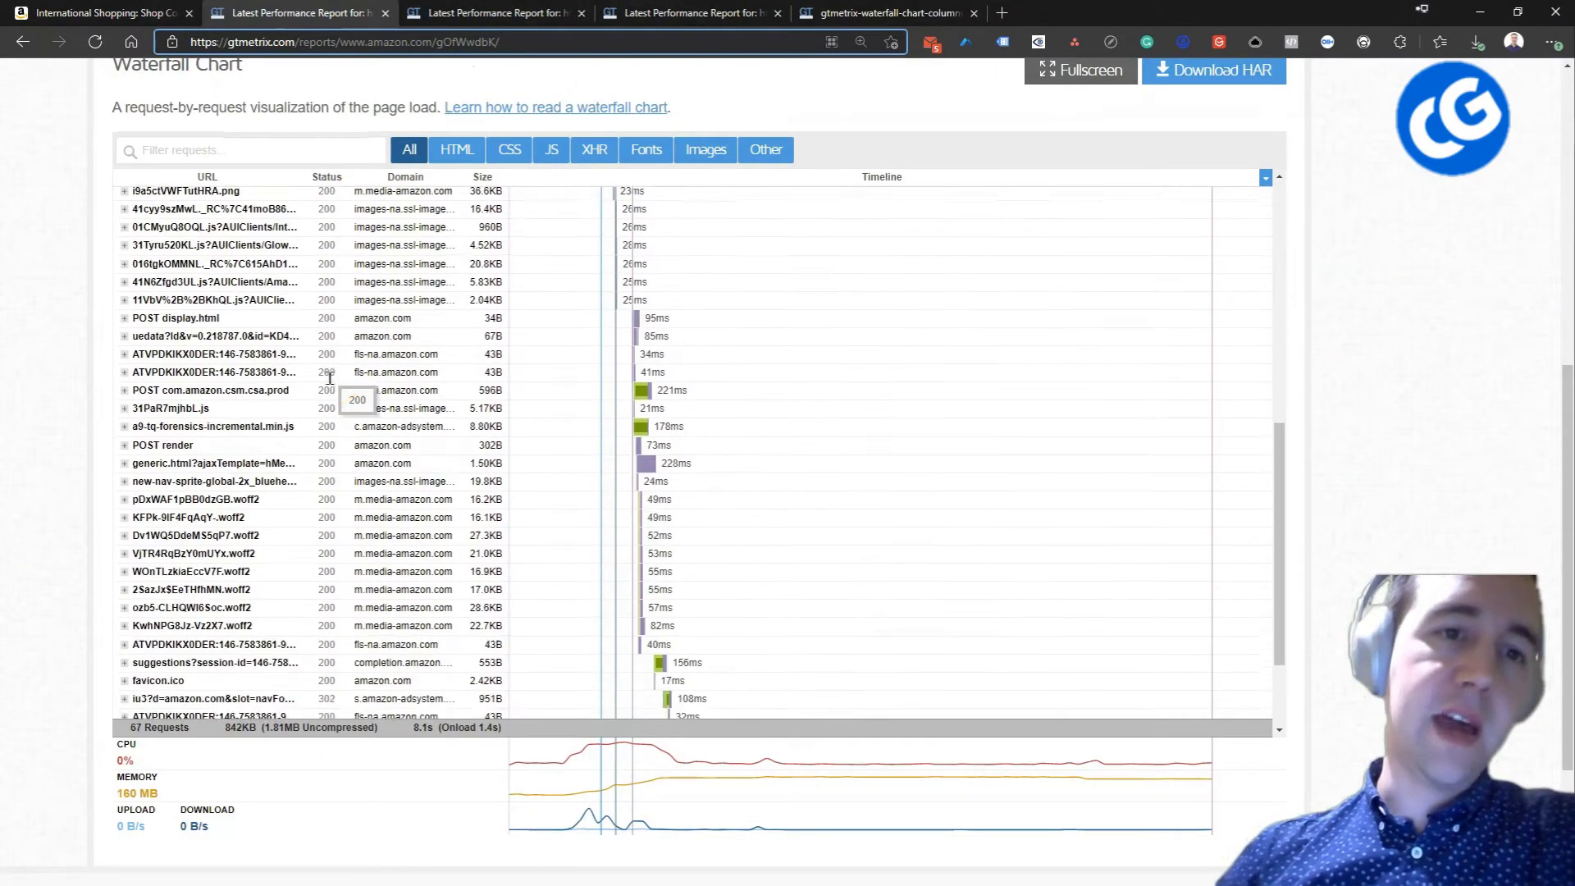
pyautogui.scroll(-4, 329, 377)
pyautogui.scroll(2, 362, 644)
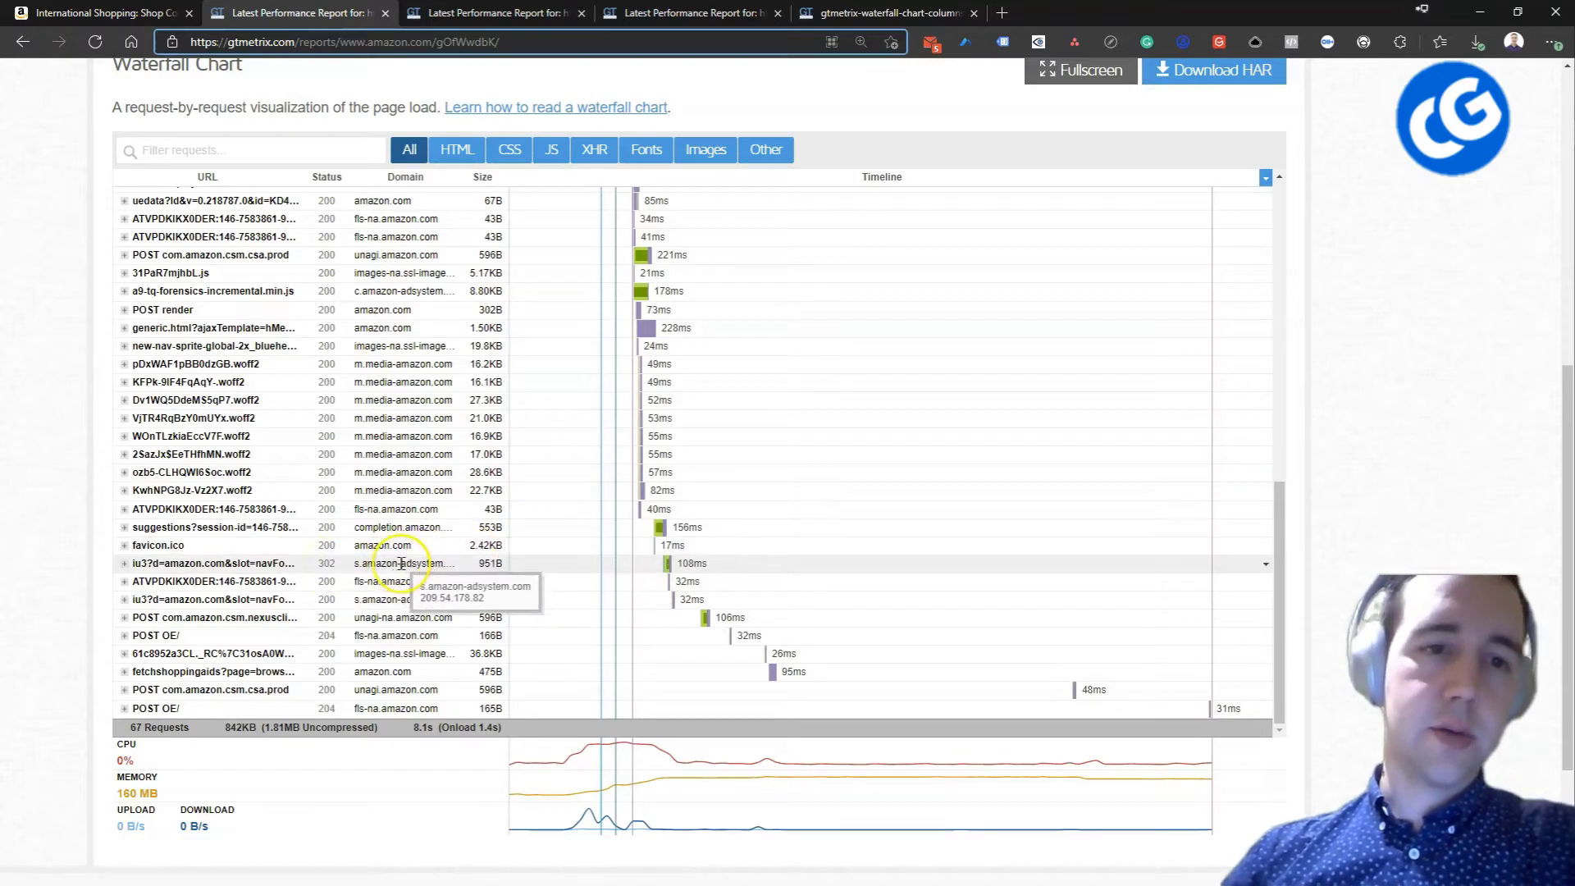
pyautogui.scroll(4, 401, 563)
pyautogui.scroll(5, 401, 563)
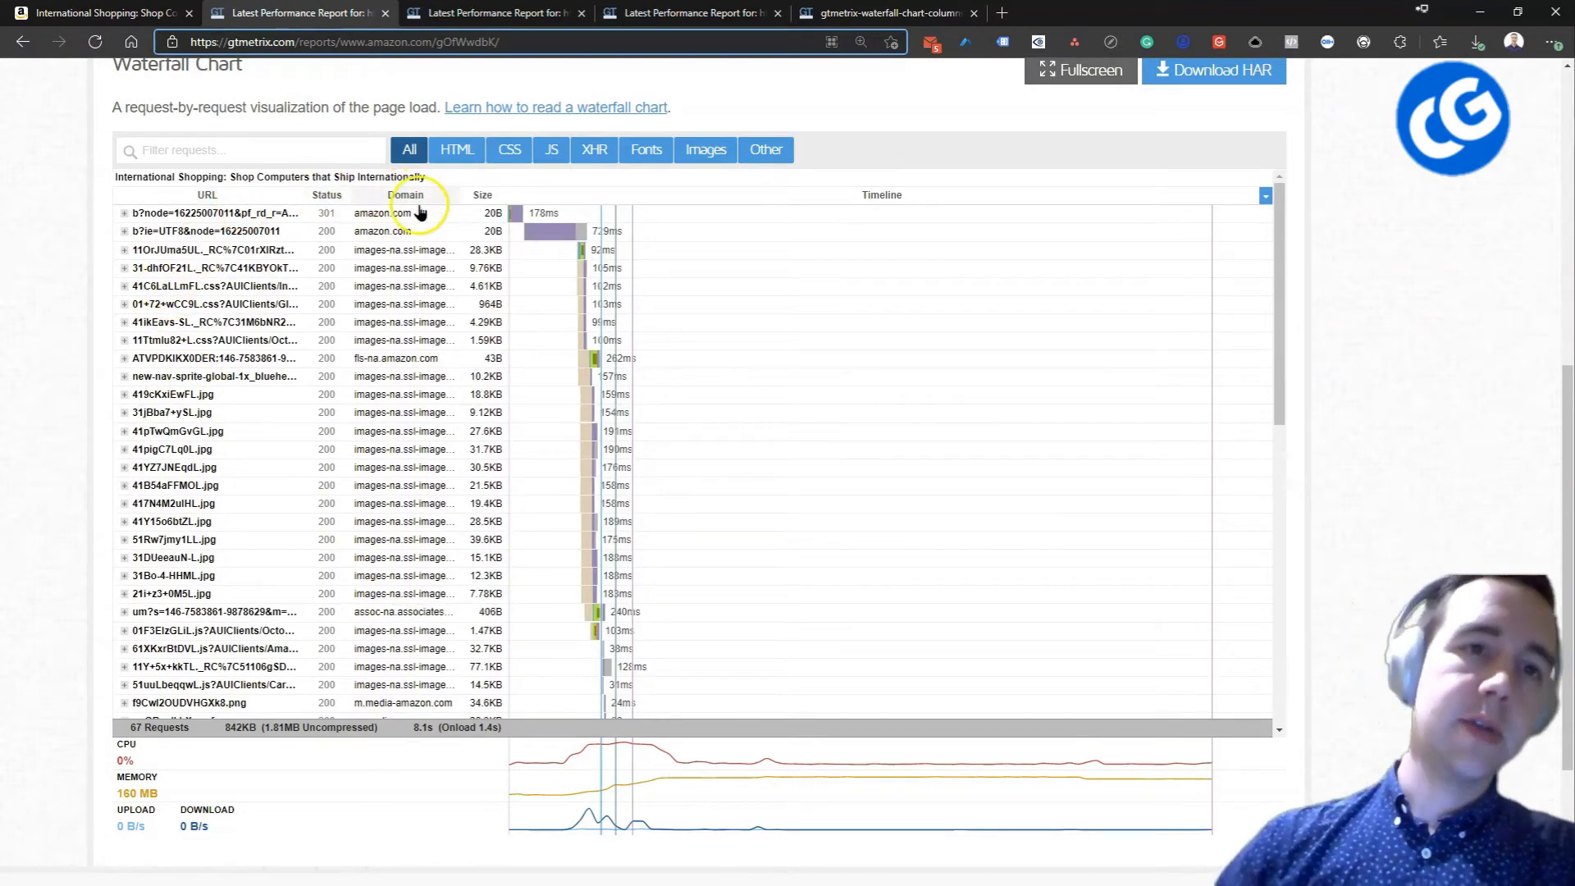
# - Scroll further down the Amazon report's waterfall
pyautogui.scroll(-4, 459, 548)
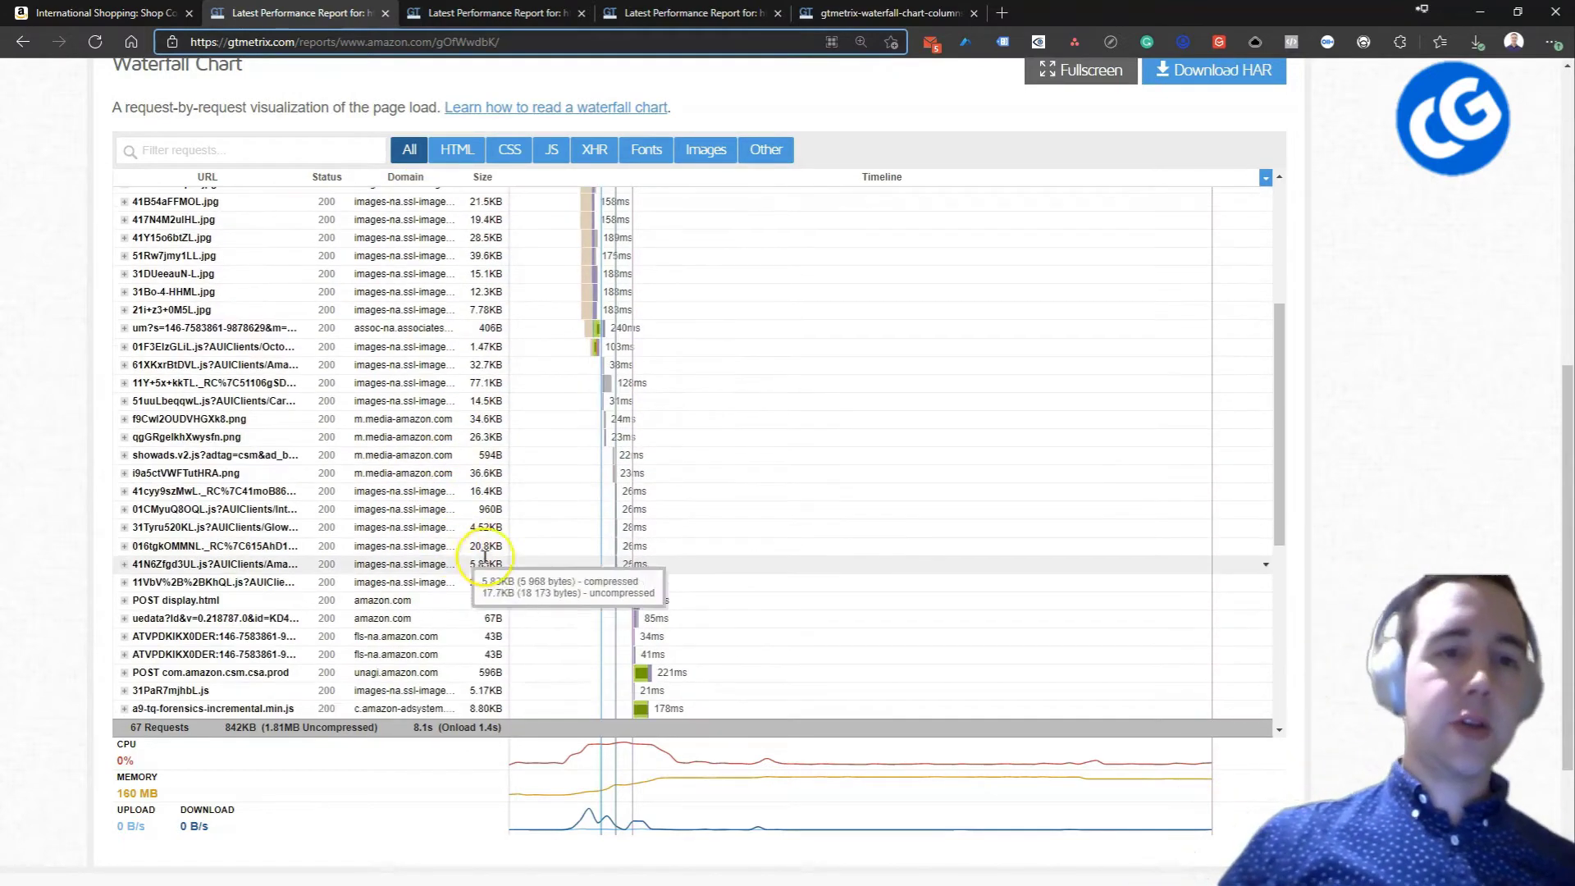
pyautogui.scroll(-5, 491, 551)
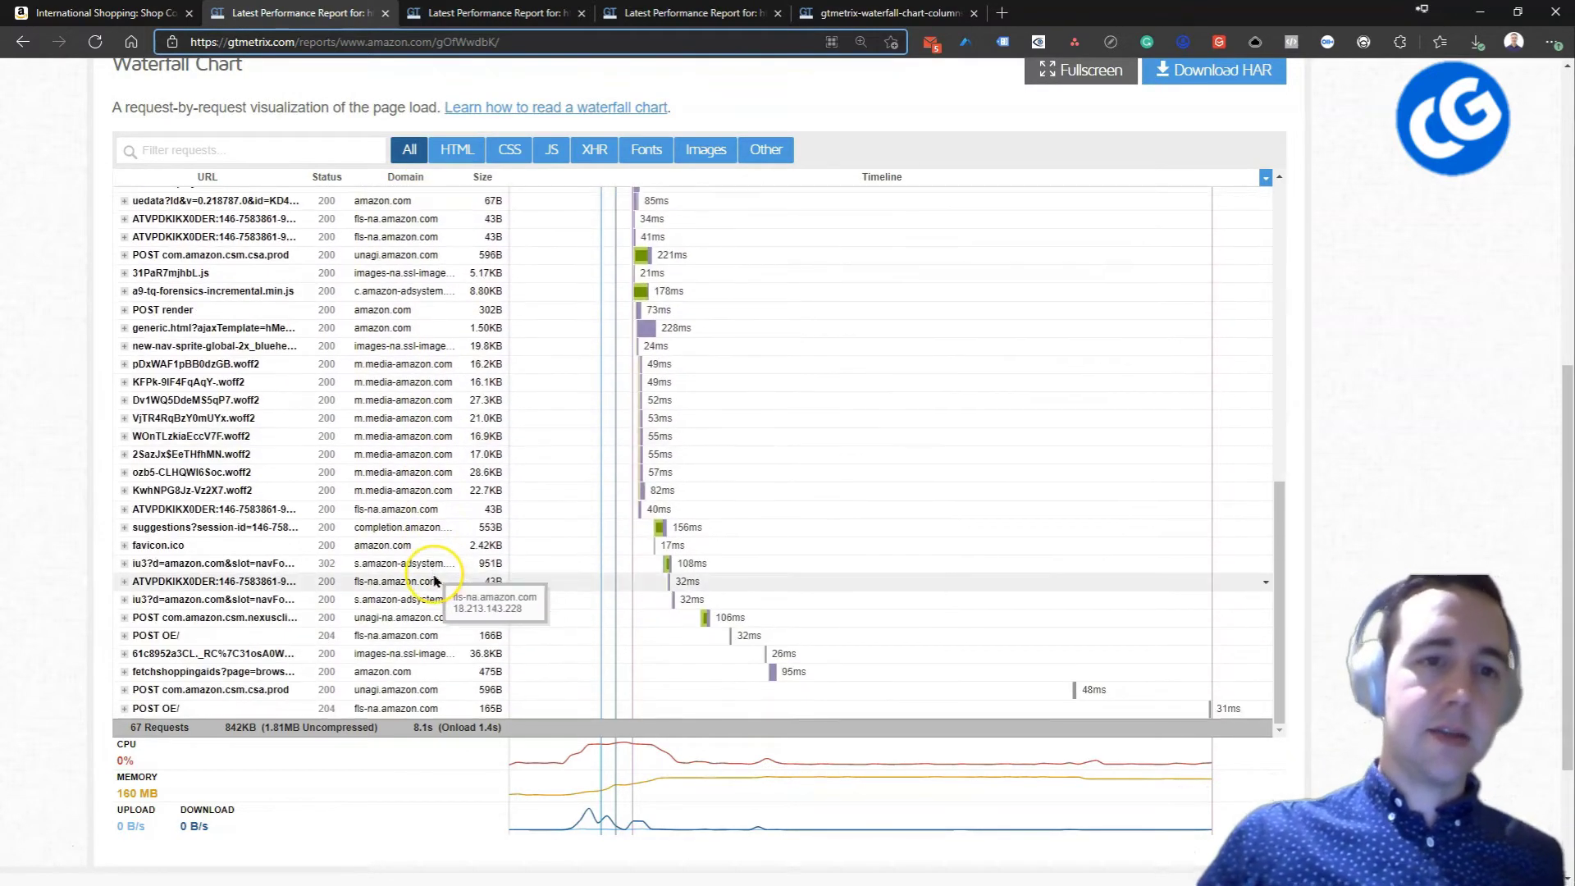
pyautogui.scroll(-3, 434, 580)
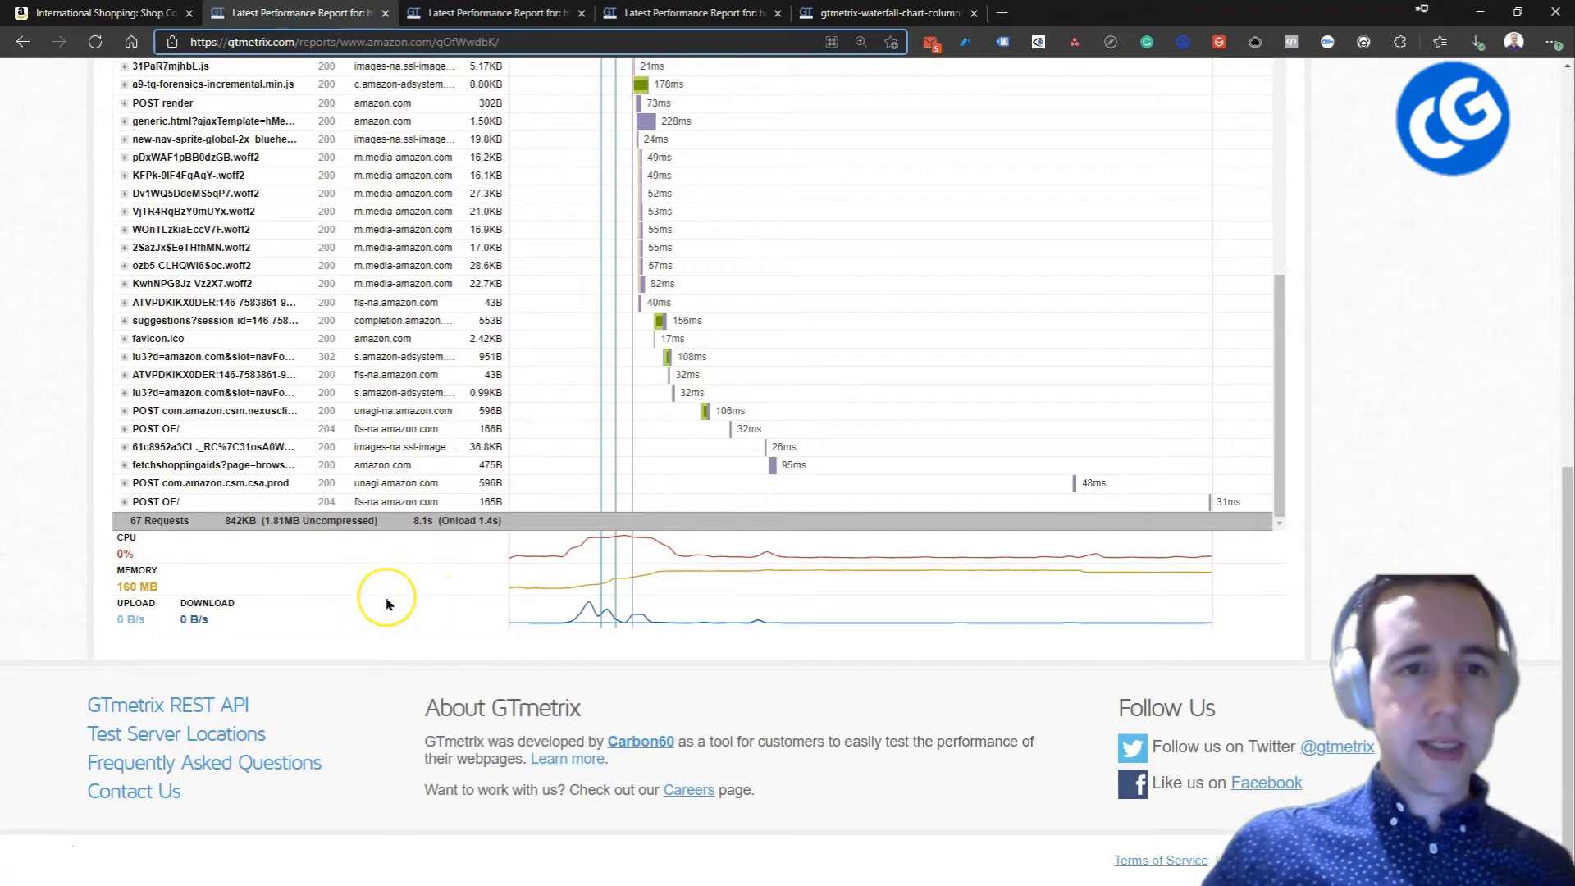
# - Open the mantasleep.com report and scroll its waterfall: 308 requests, 6.92MB, 4.3s fully loaded
pyautogui.click(705, 16)
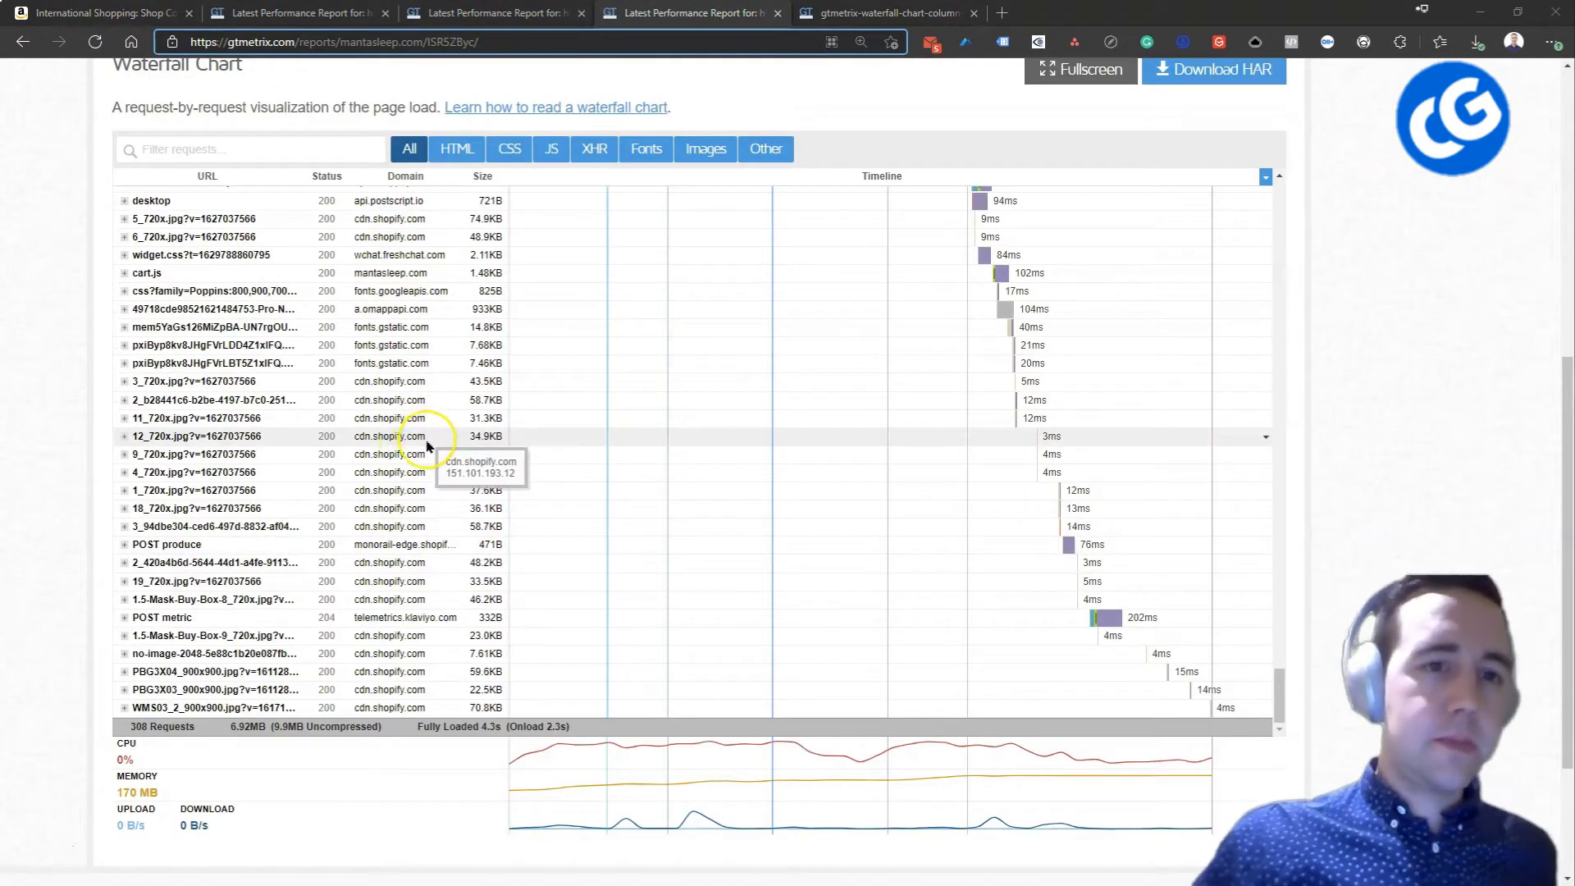
pyautogui.scroll(10, 440, 492)
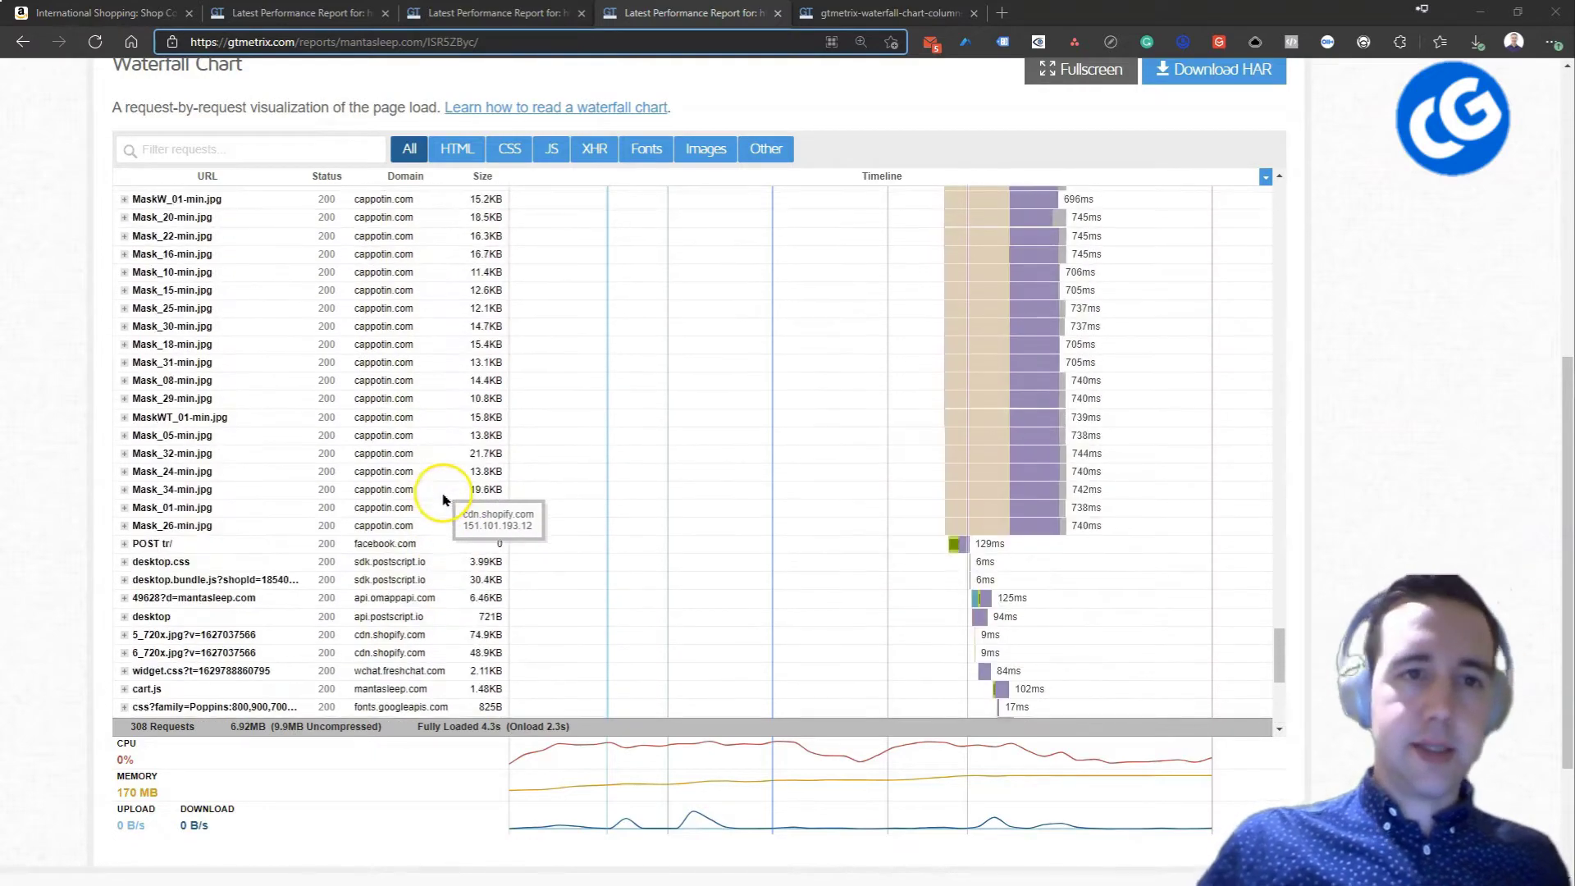
pyautogui.scroll(10, 443, 499)
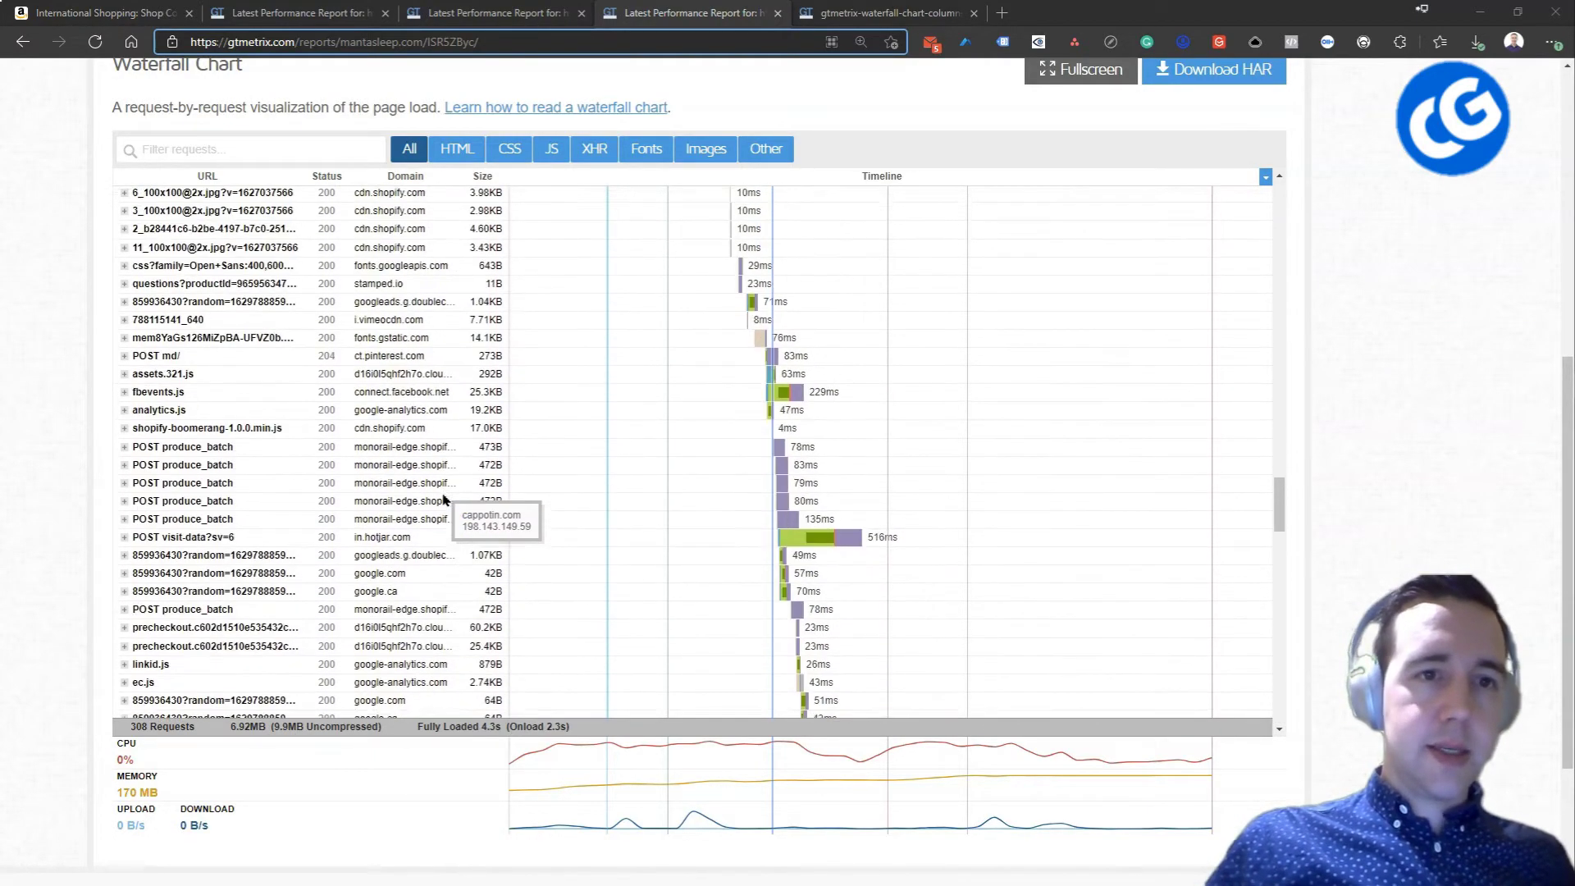
pyautogui.scroll(3, 443, 499)
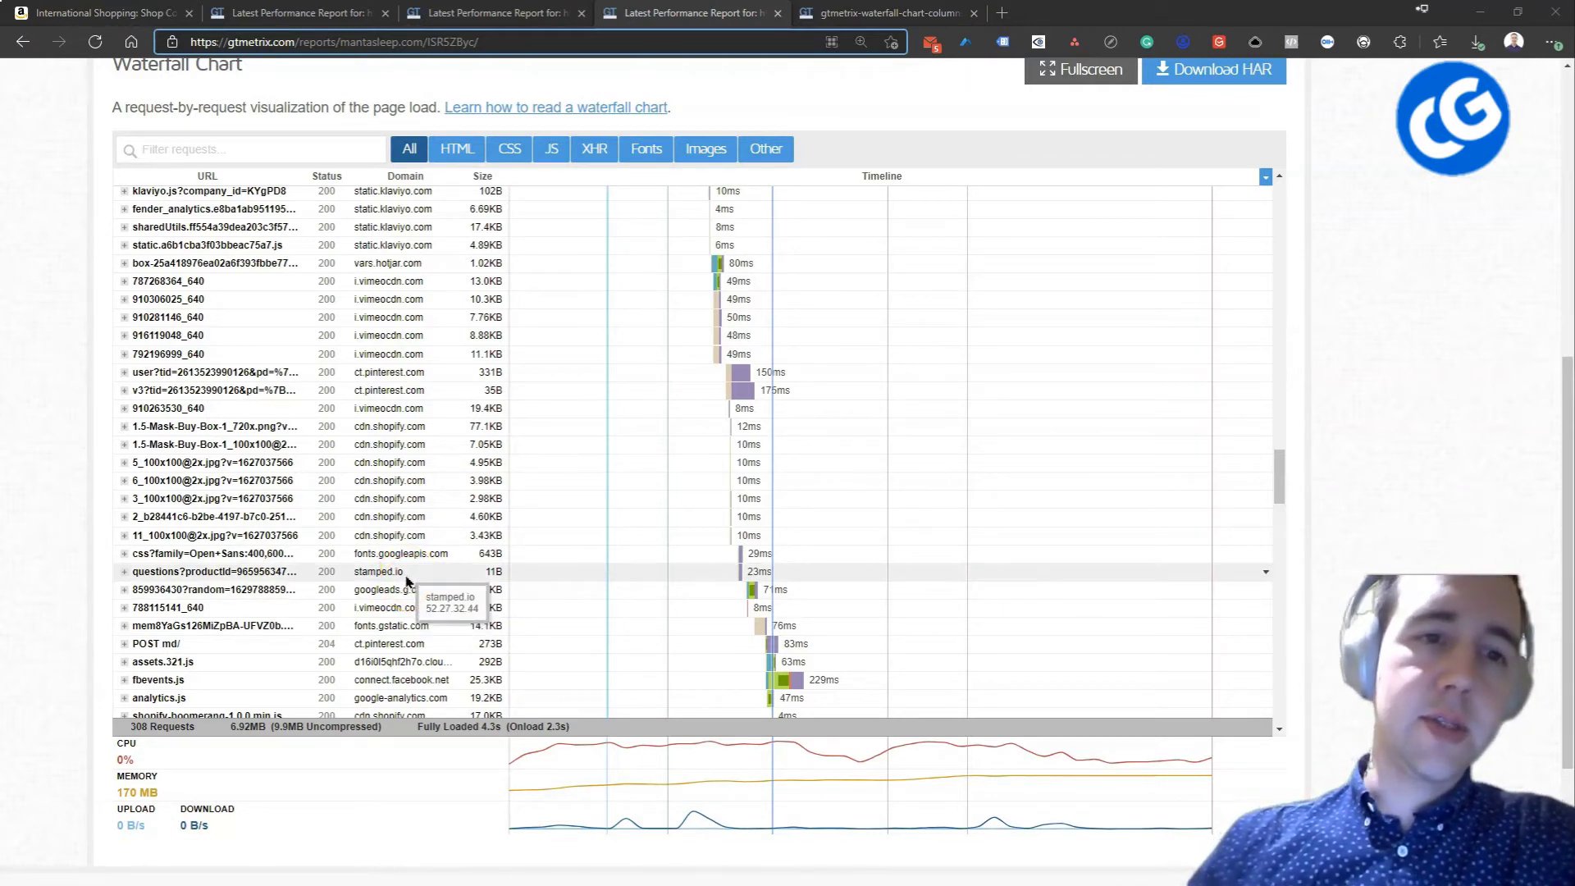
pyautogui.scroll(12, 406, 580)
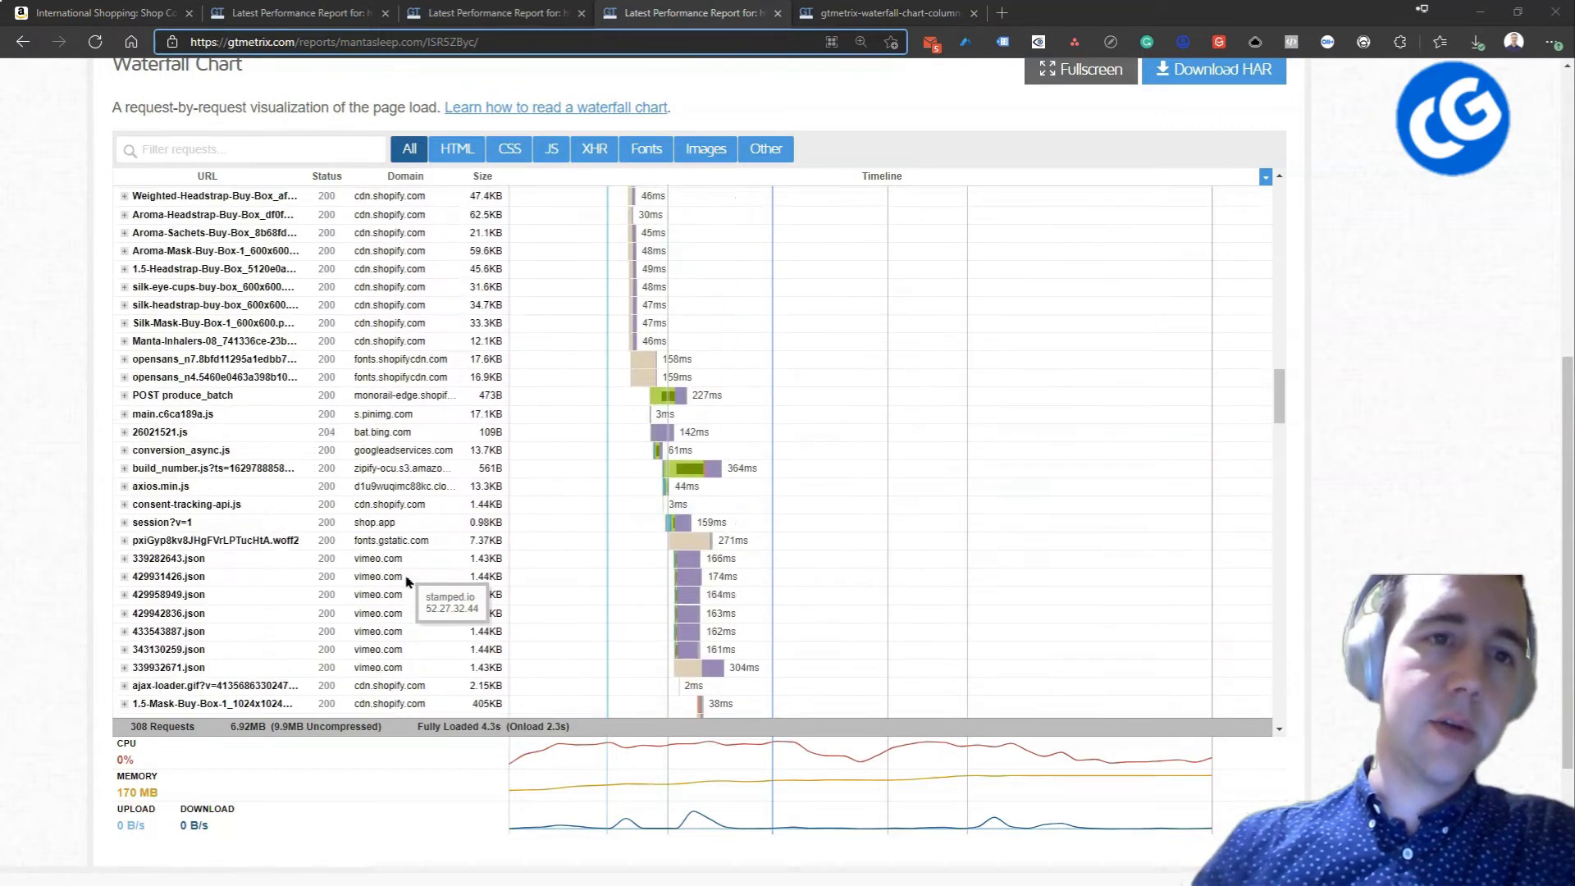
pyautogui.scroll(1, 439, 592)
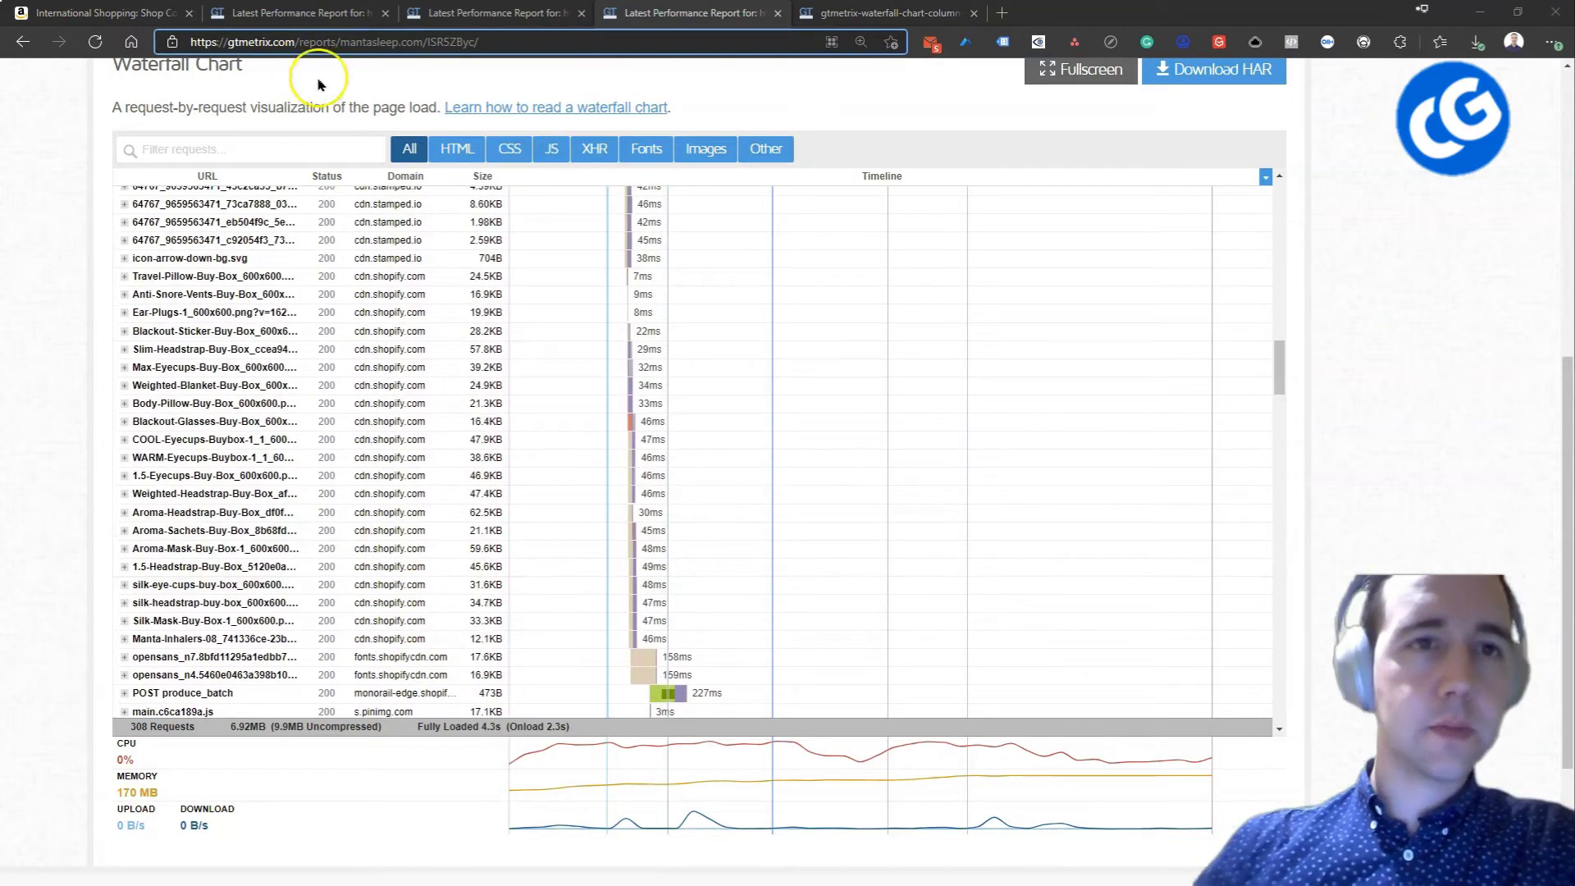
# - Sort the mantasleep.com waterfall by Size, largest requests first
pyautogui.scroll(5, 443, 396)
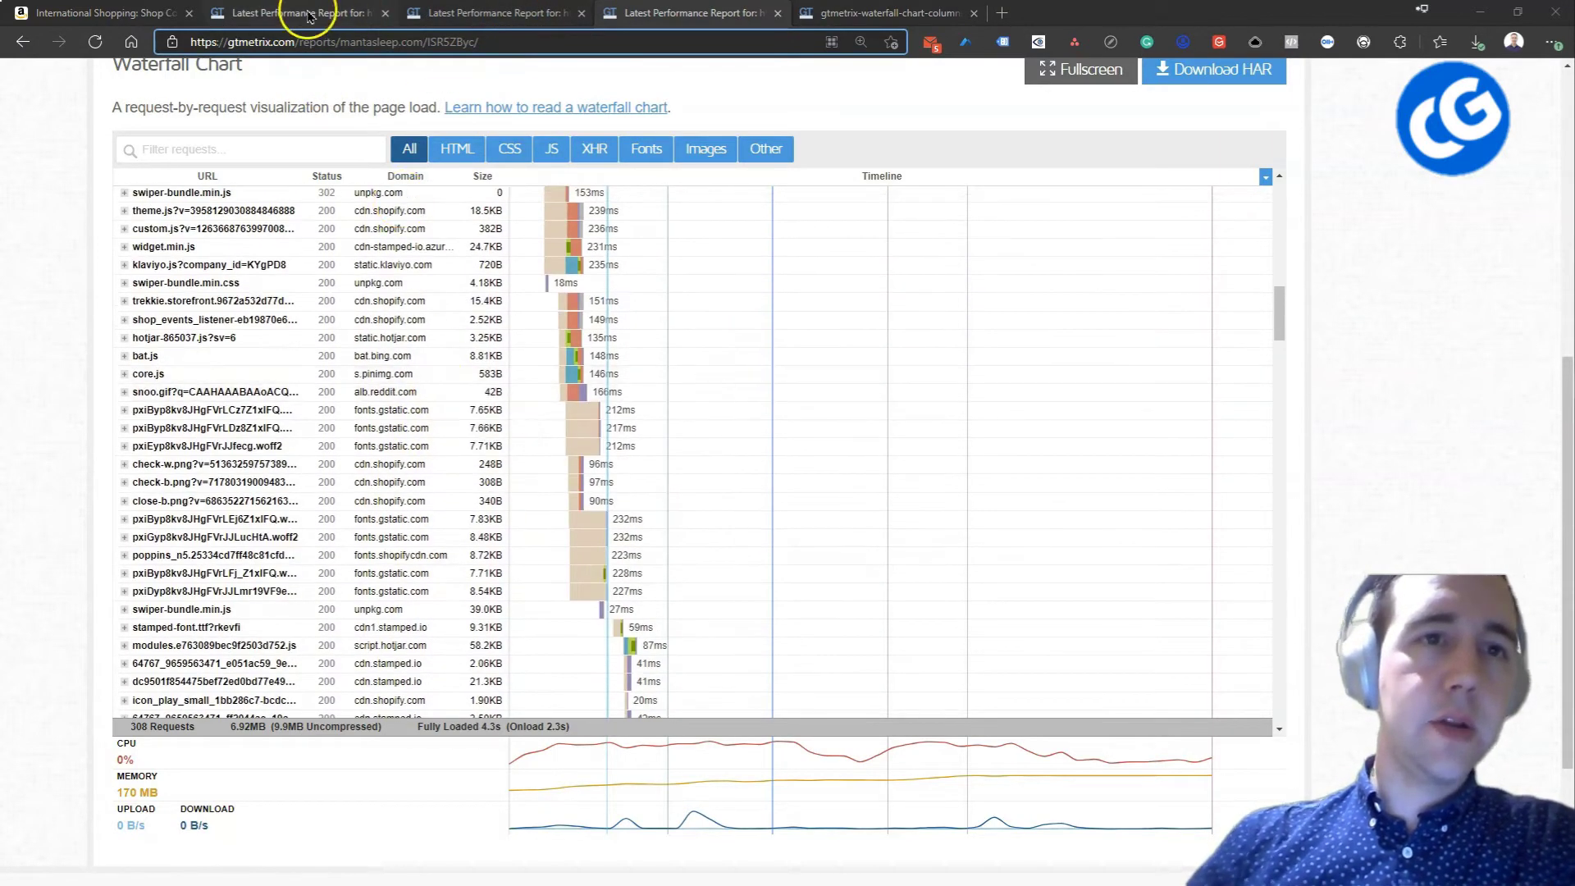
pyautogui.scroll(10, 534, 395)
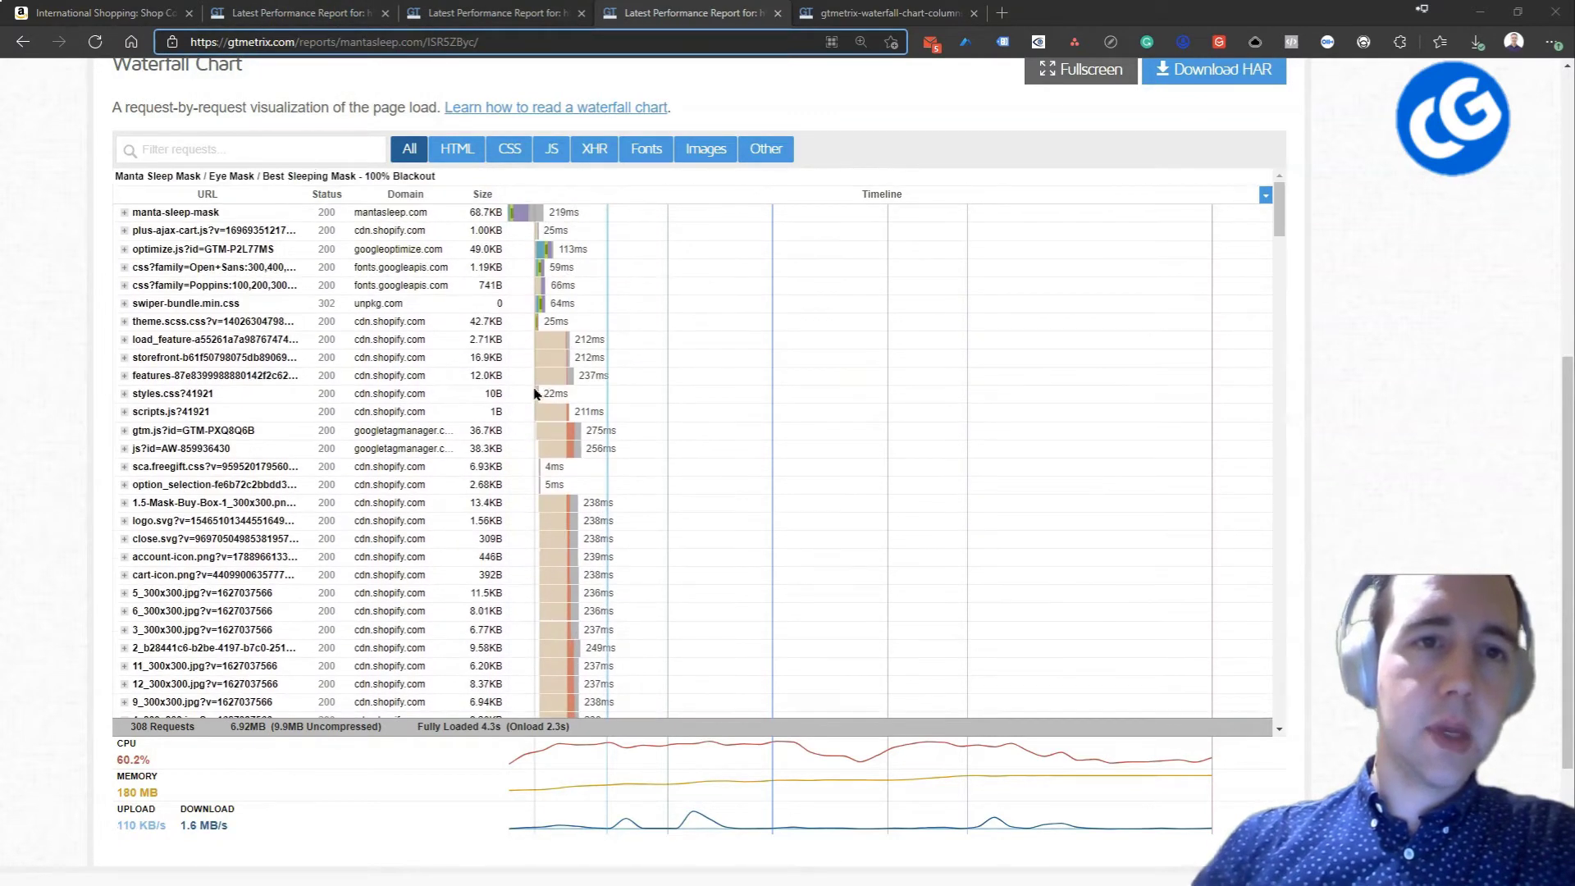
pyautogui.scroll(-2, 492, 558)
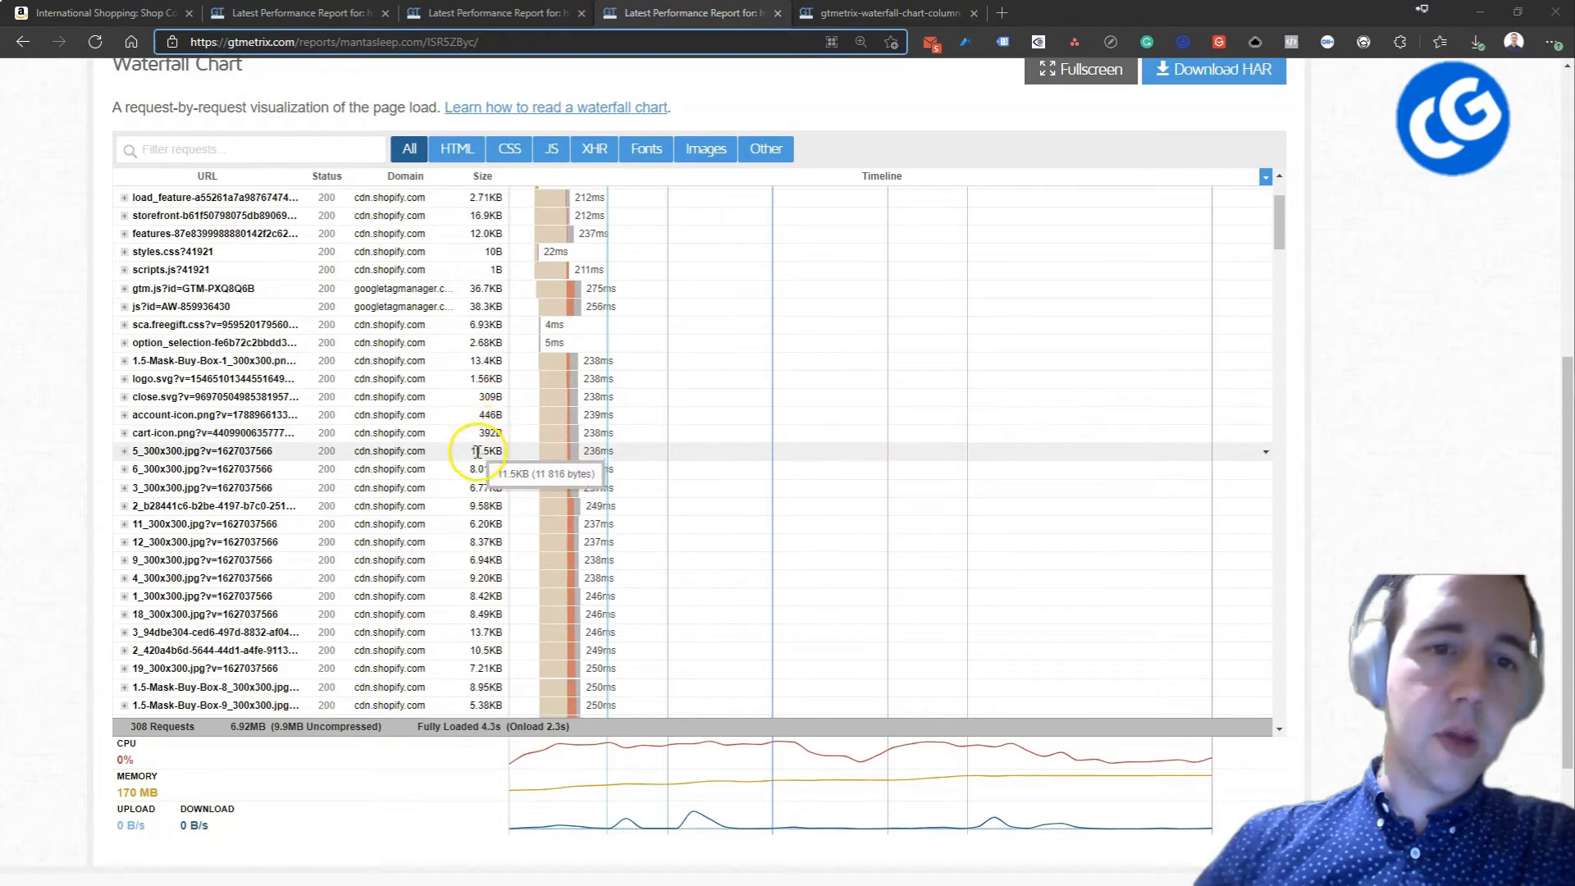
pyautogui.scroll(3, 489, 447)
pyautogui.click(484, 195)
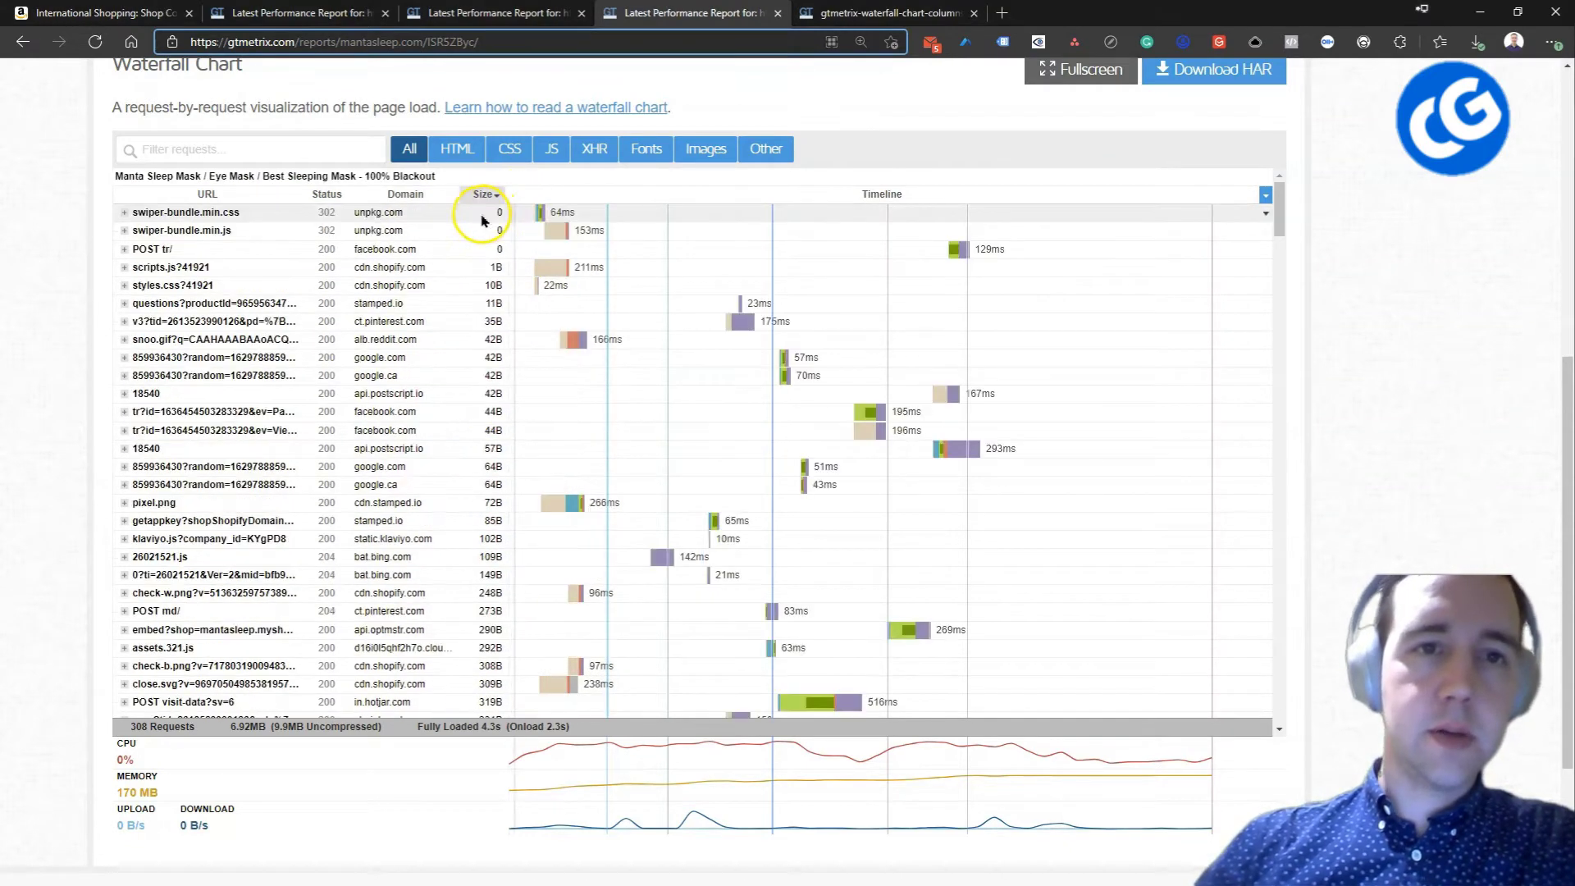
pyautogui.click(490, 197)
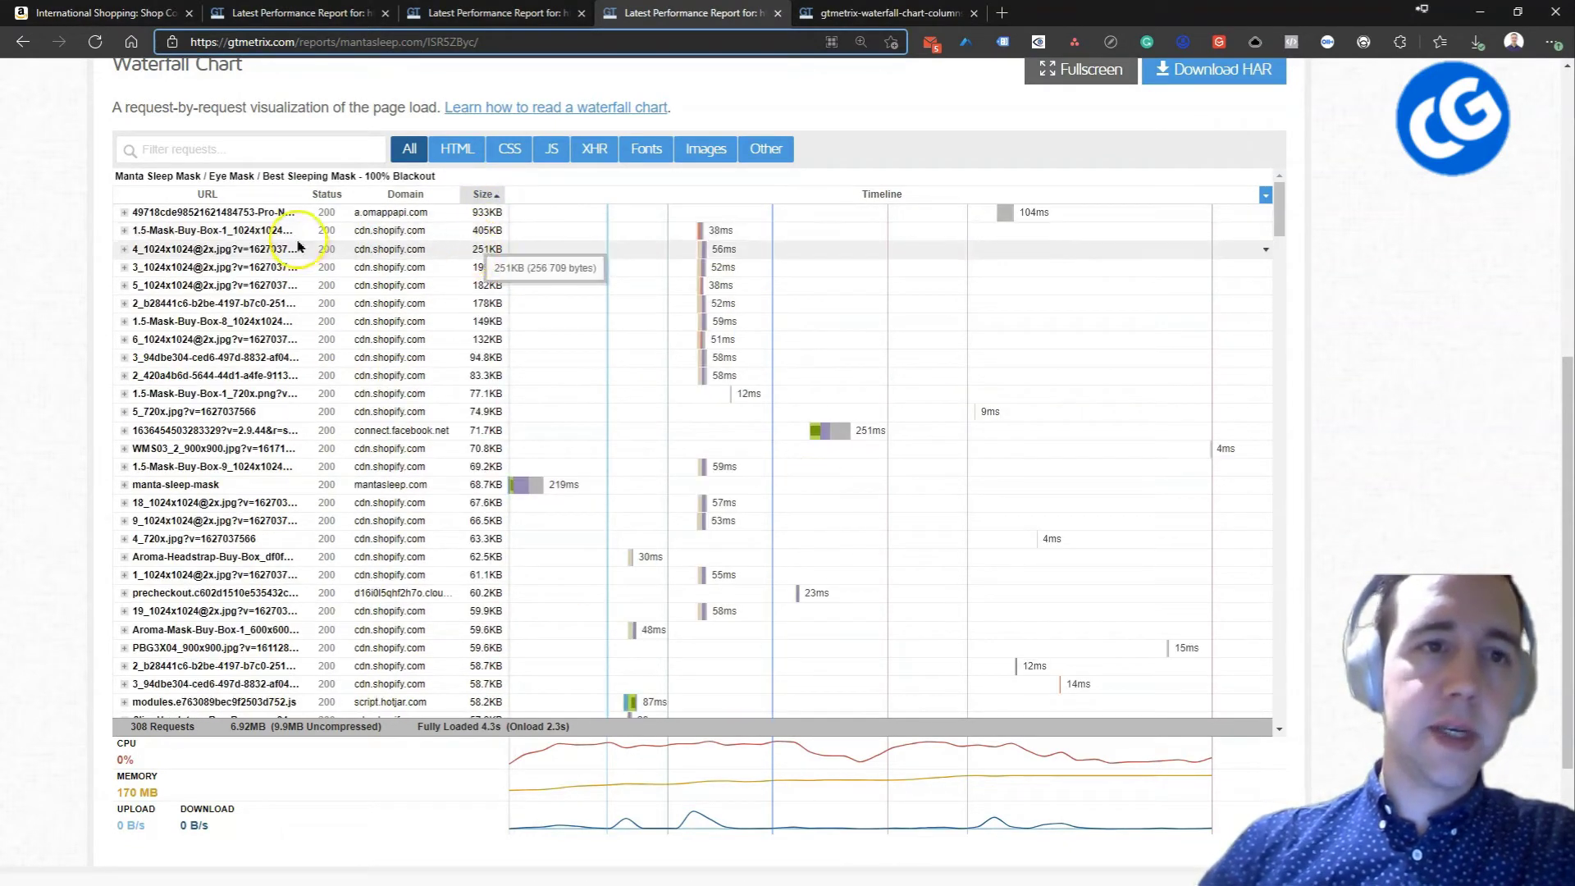
# - Open the largest request, the 933KB a.omappapi.com image, in a new tab
pyautogui.click(297, 214)
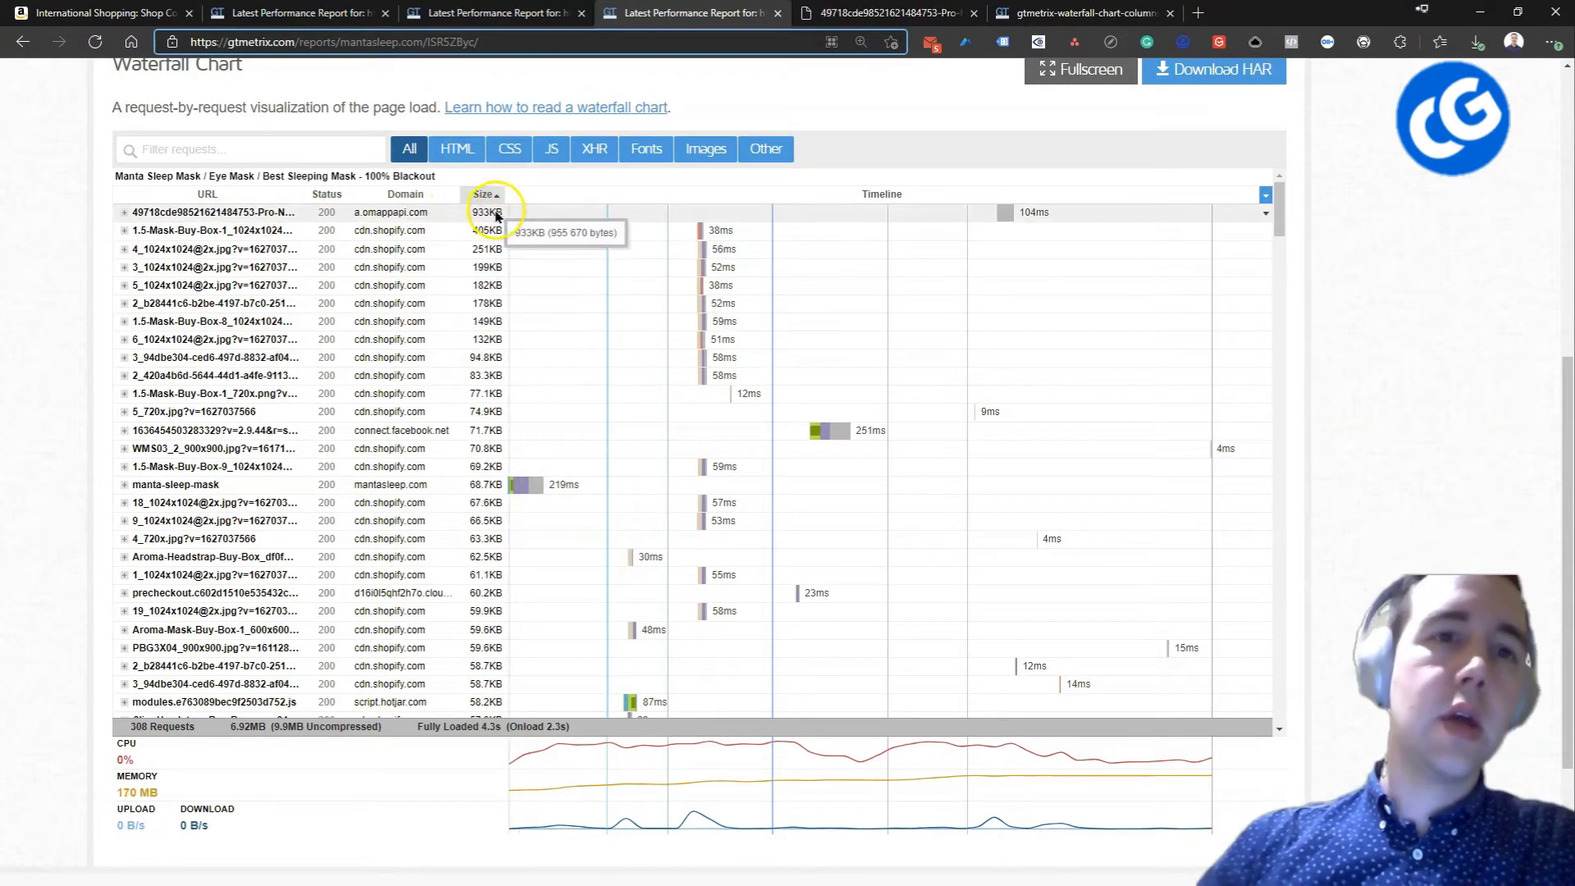
pyautogui.doubleClick(486, 212)
pyautogui.click(485, 213)
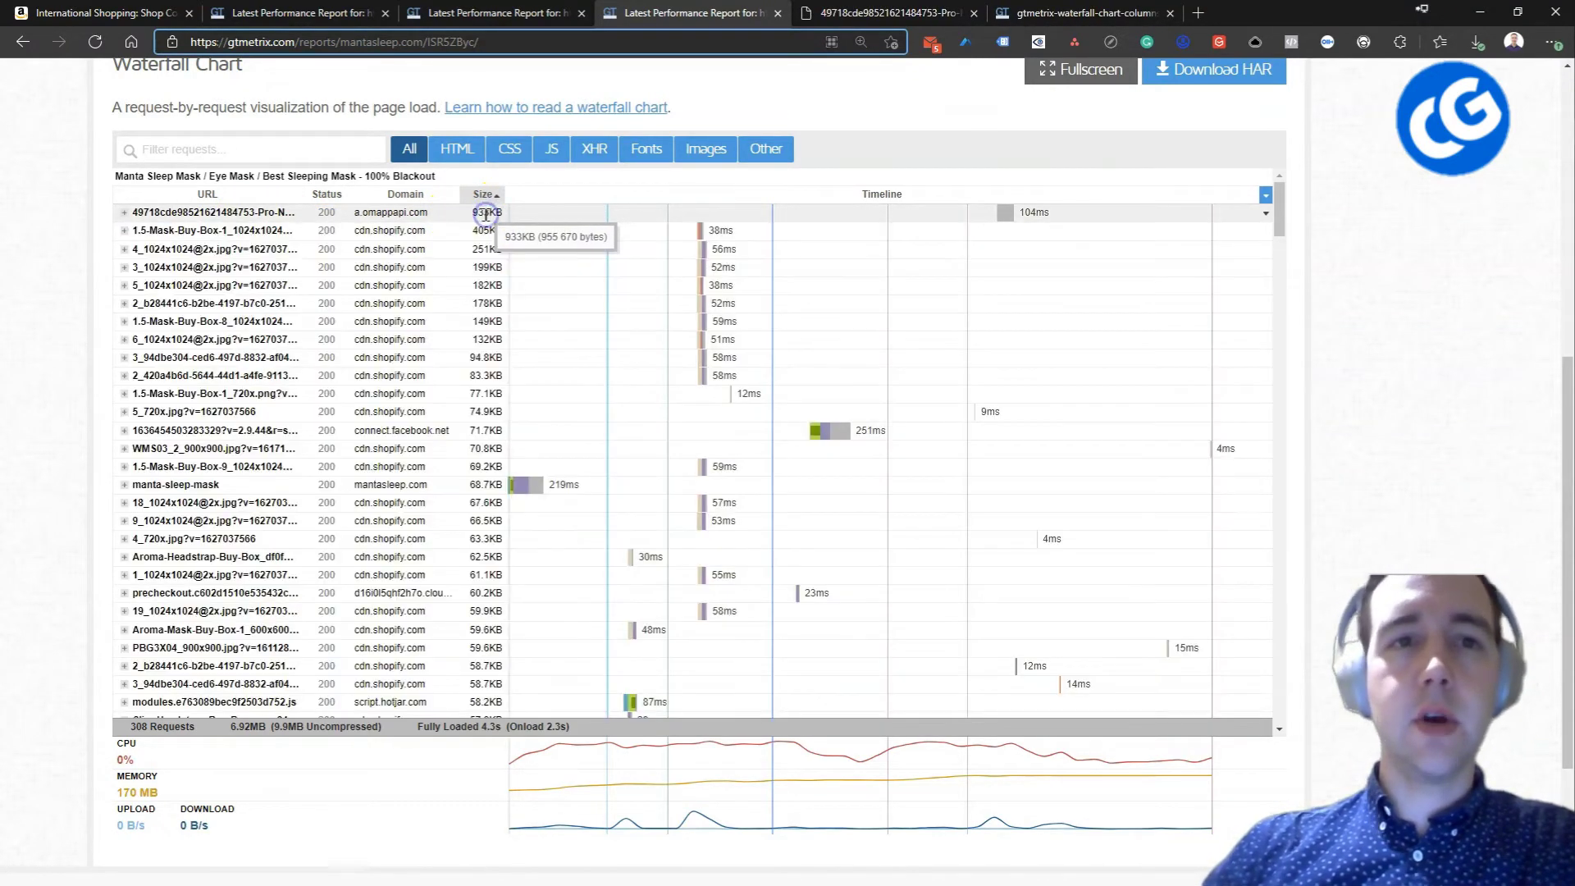
pyautogui.click(857, 11)
pyautogui.click(853, 280)
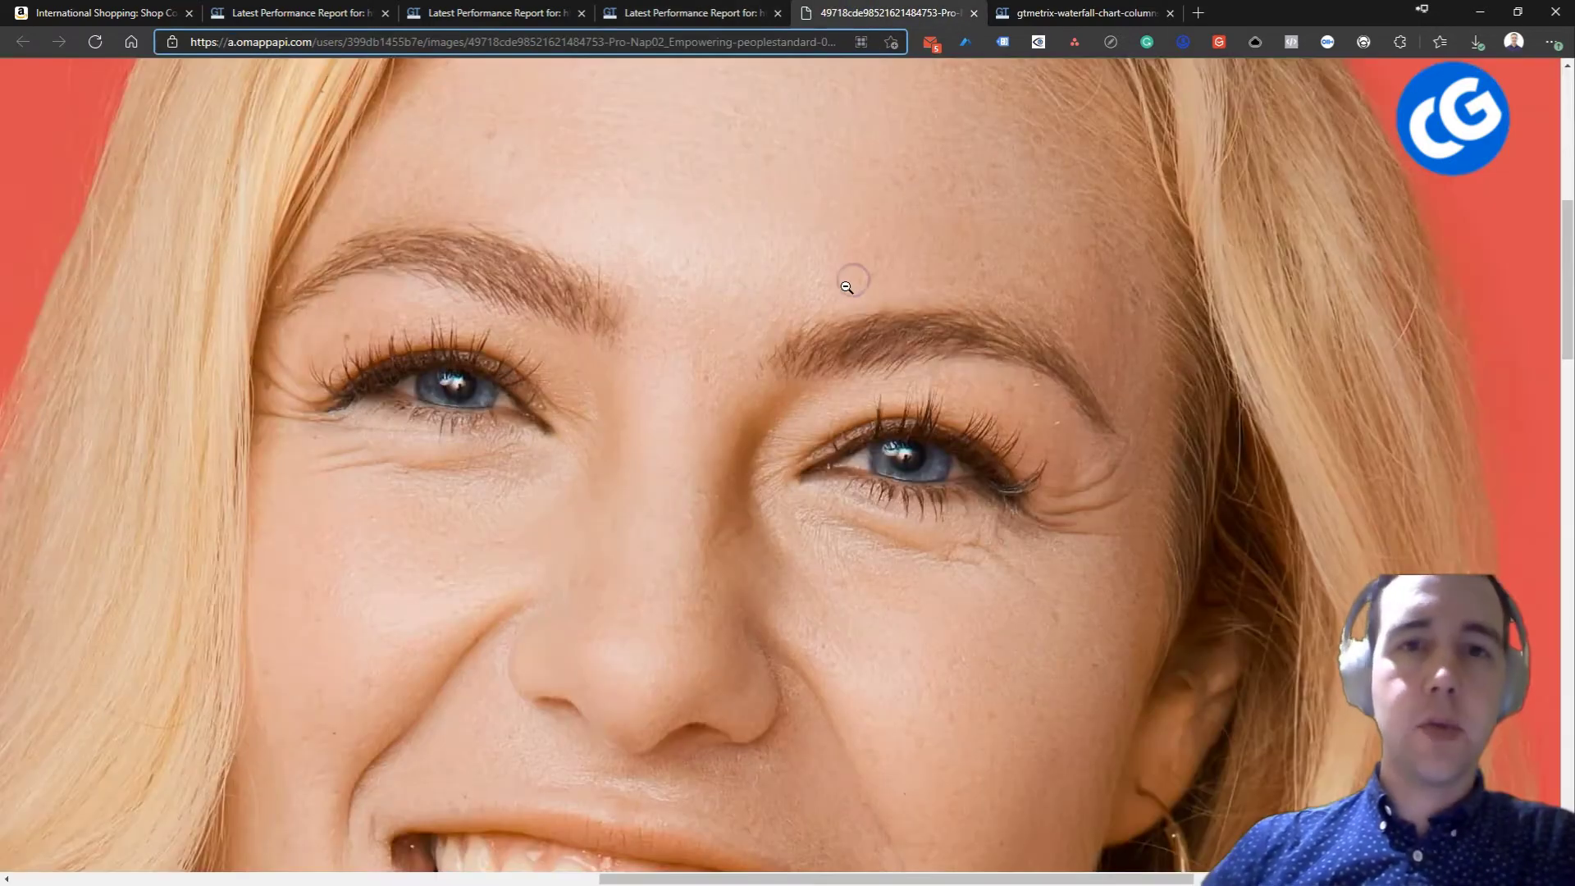
pyautogui.scroll(-15, 741, 453)
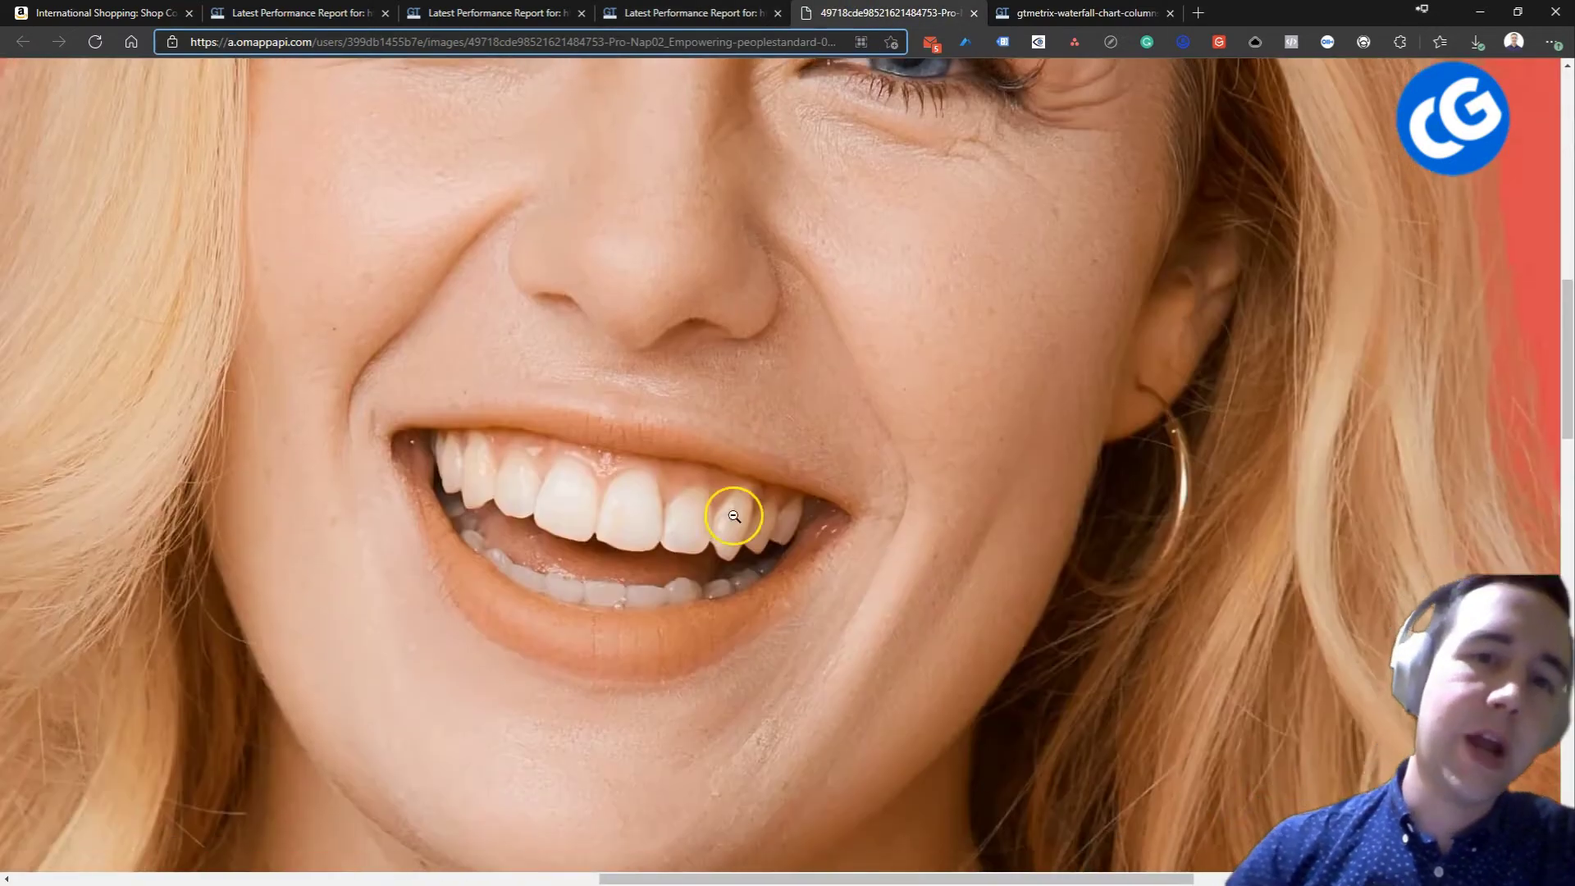
pyautogui.hscroll(10, 879, 570)
pyautogui.scroll(20, 1100, 664)
pyautogui.hscroll(-10, 520, 545)
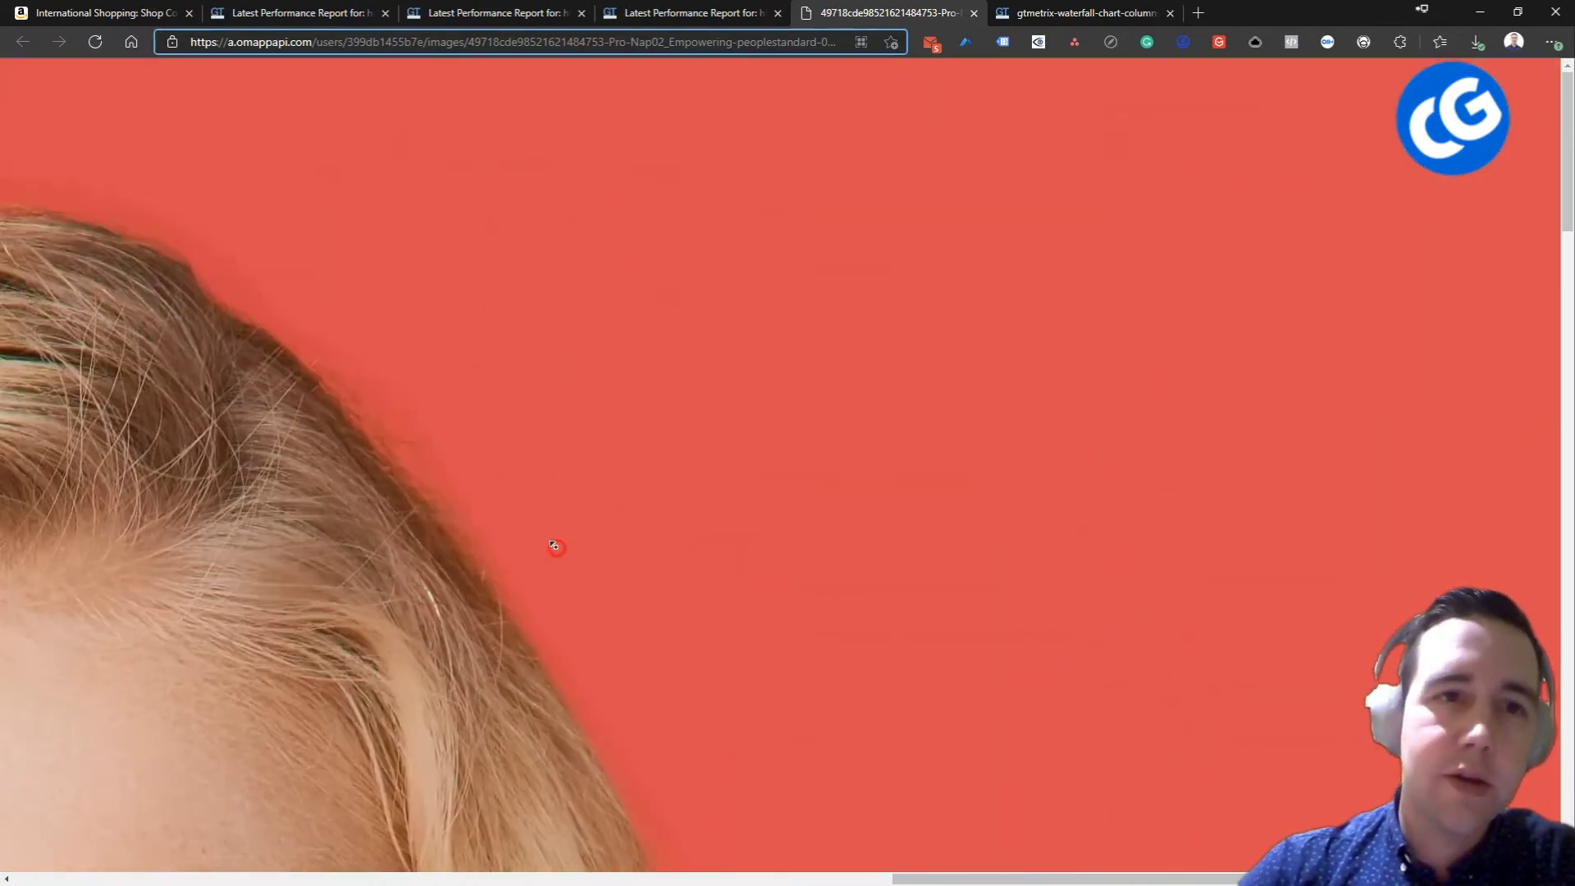
pyautogui.scroll(-5, 861, 549)
pyautogui.scroll(-15, 877, 578)
pyautogui.hscroll(3, 877, 578)
pyautogui.scroll(15, 433, 611)
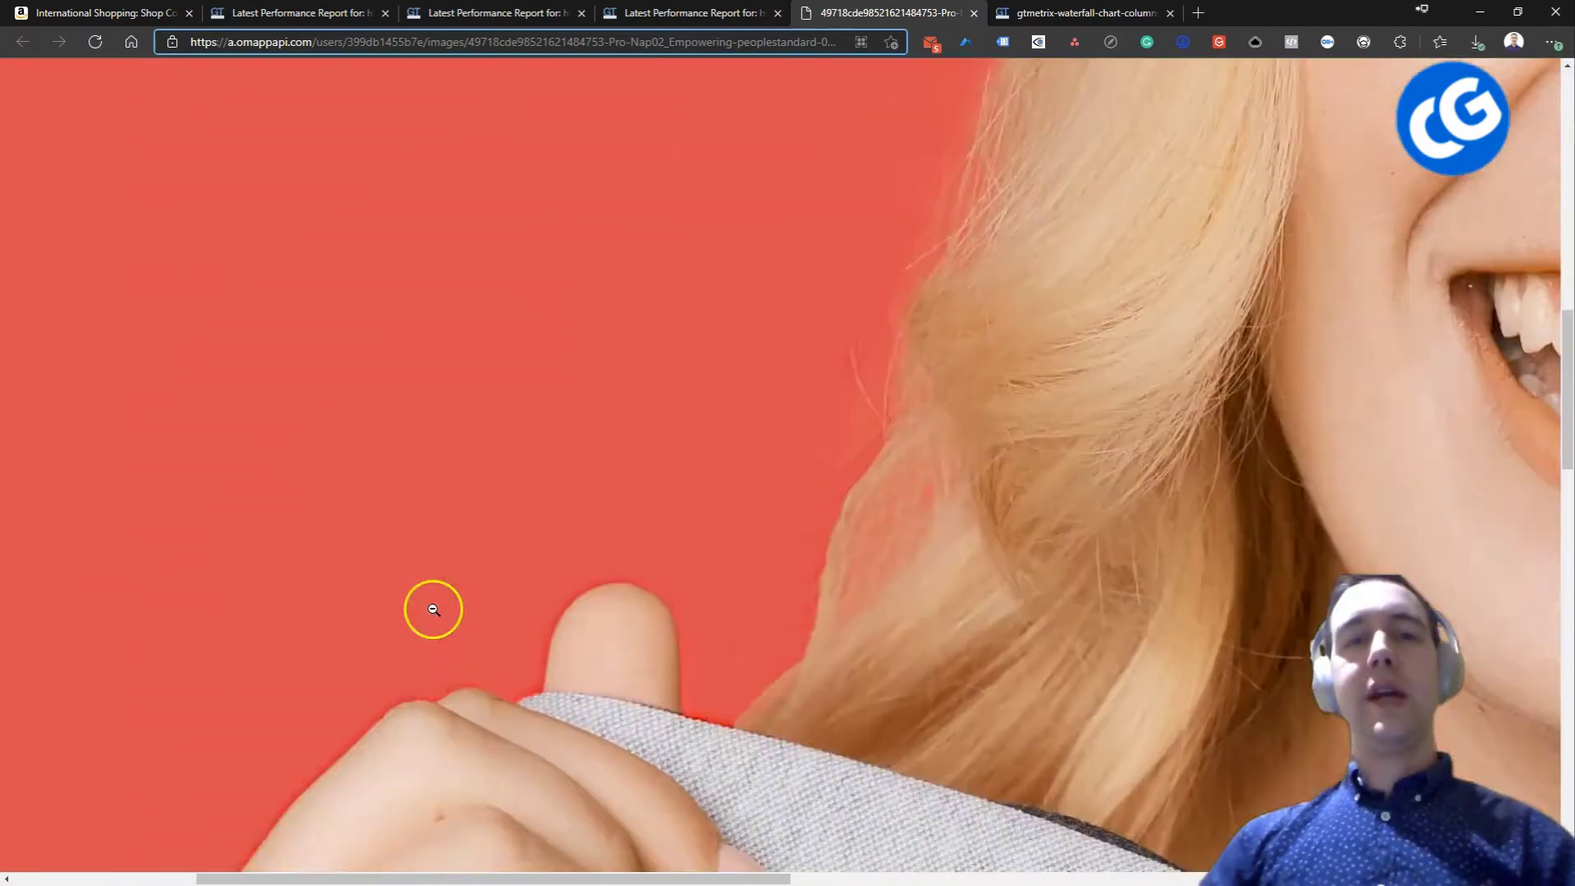
pyautogui.hscroll(5, 703, 234)
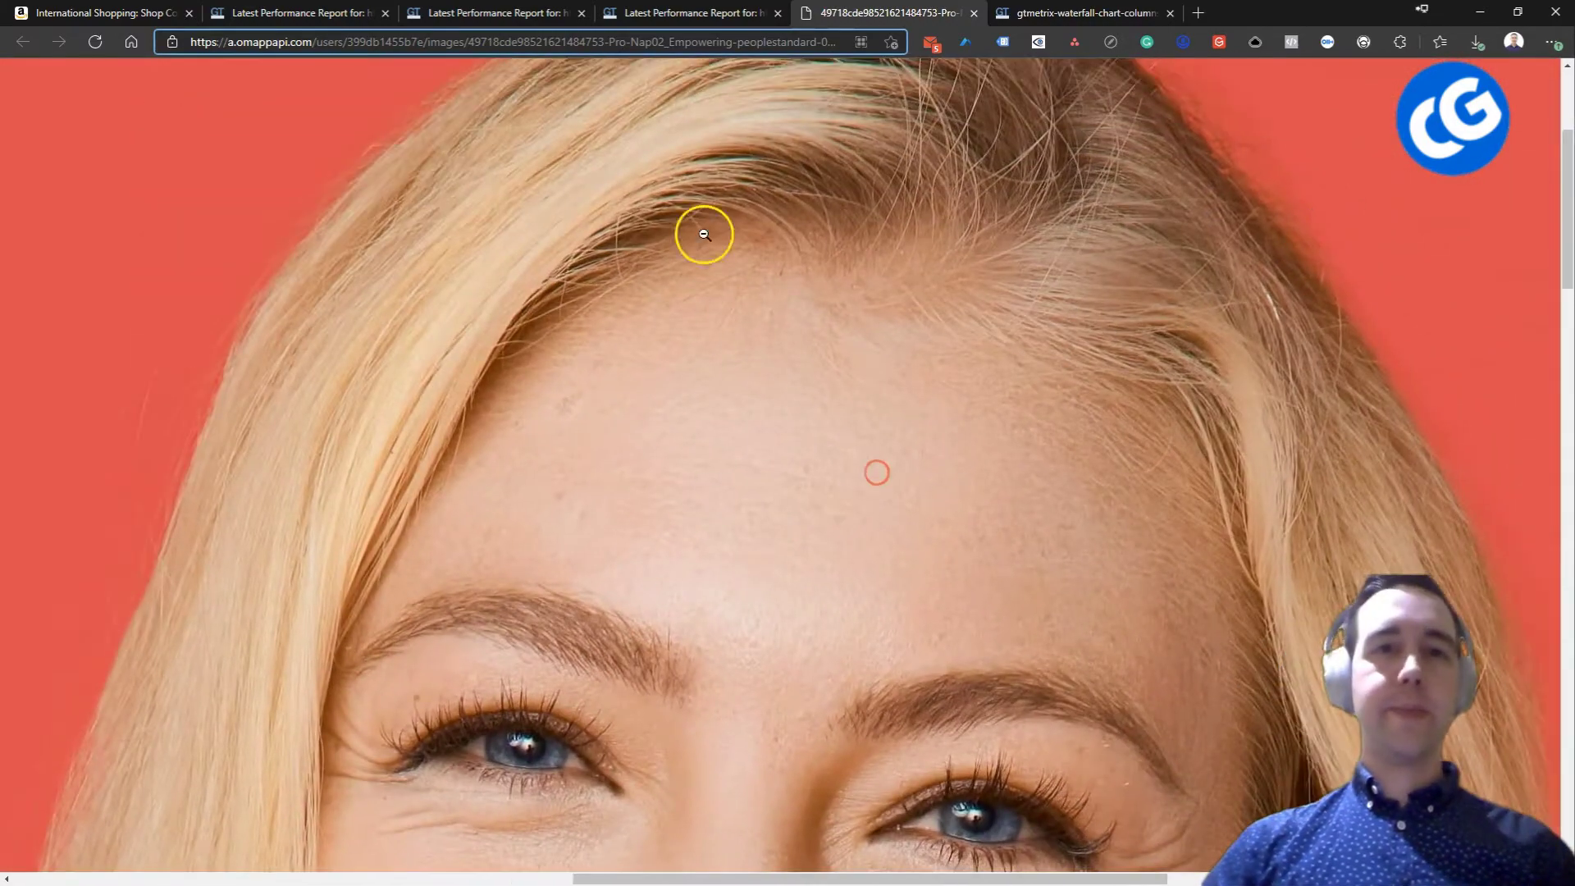
pyautogui.click(693, 13)
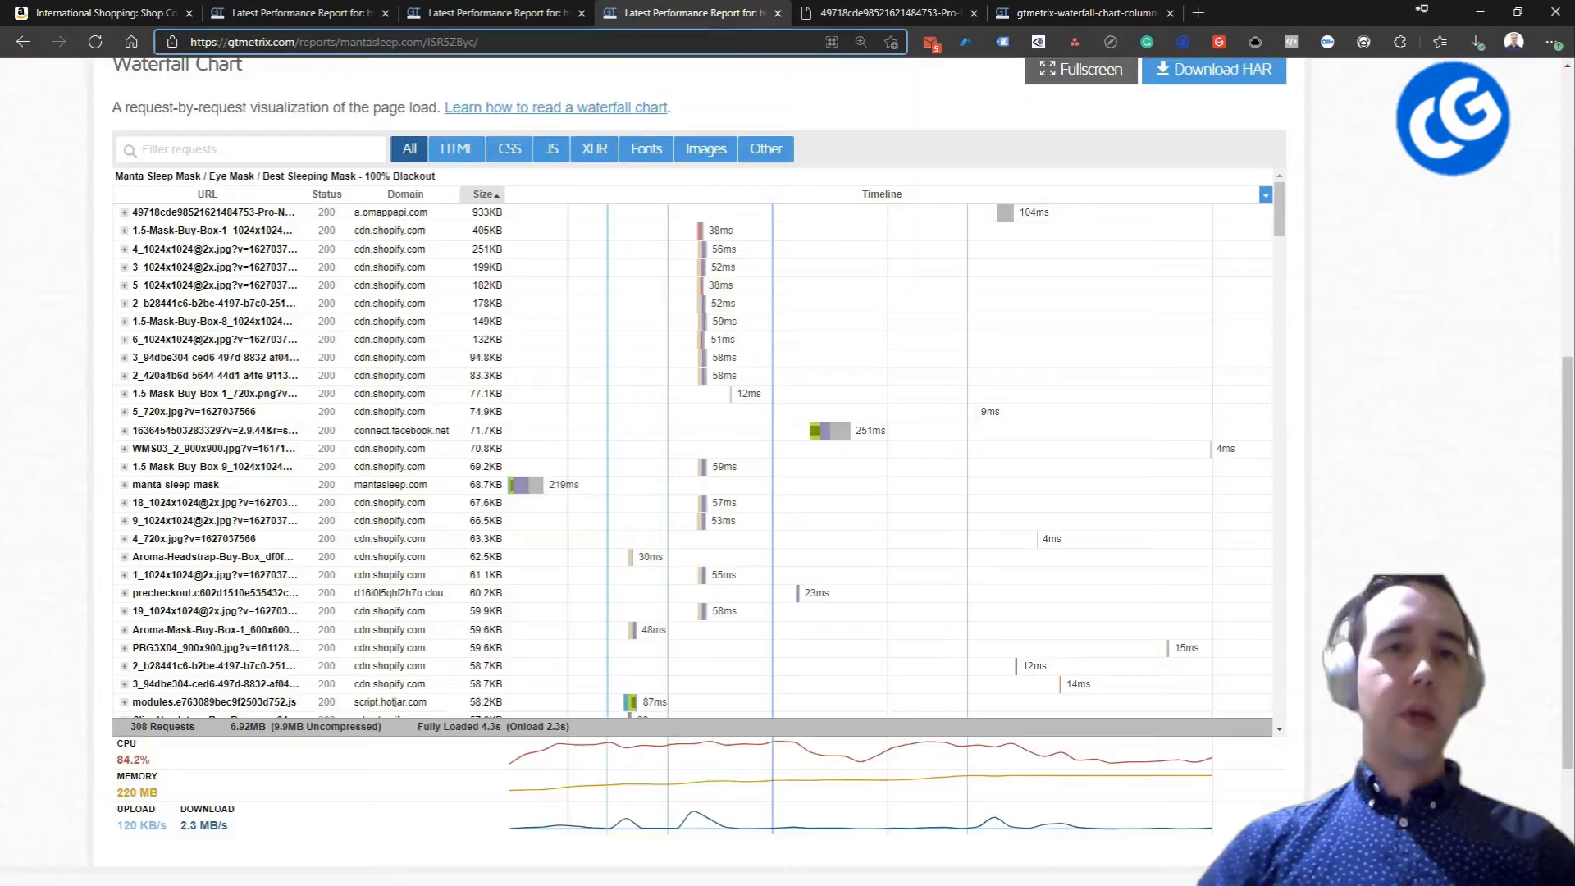
# - Re-sort requests largest first and view the 1.5-Mask-Buy-Box-1 image, then close it
pyautogui.middleClick(830, 14)
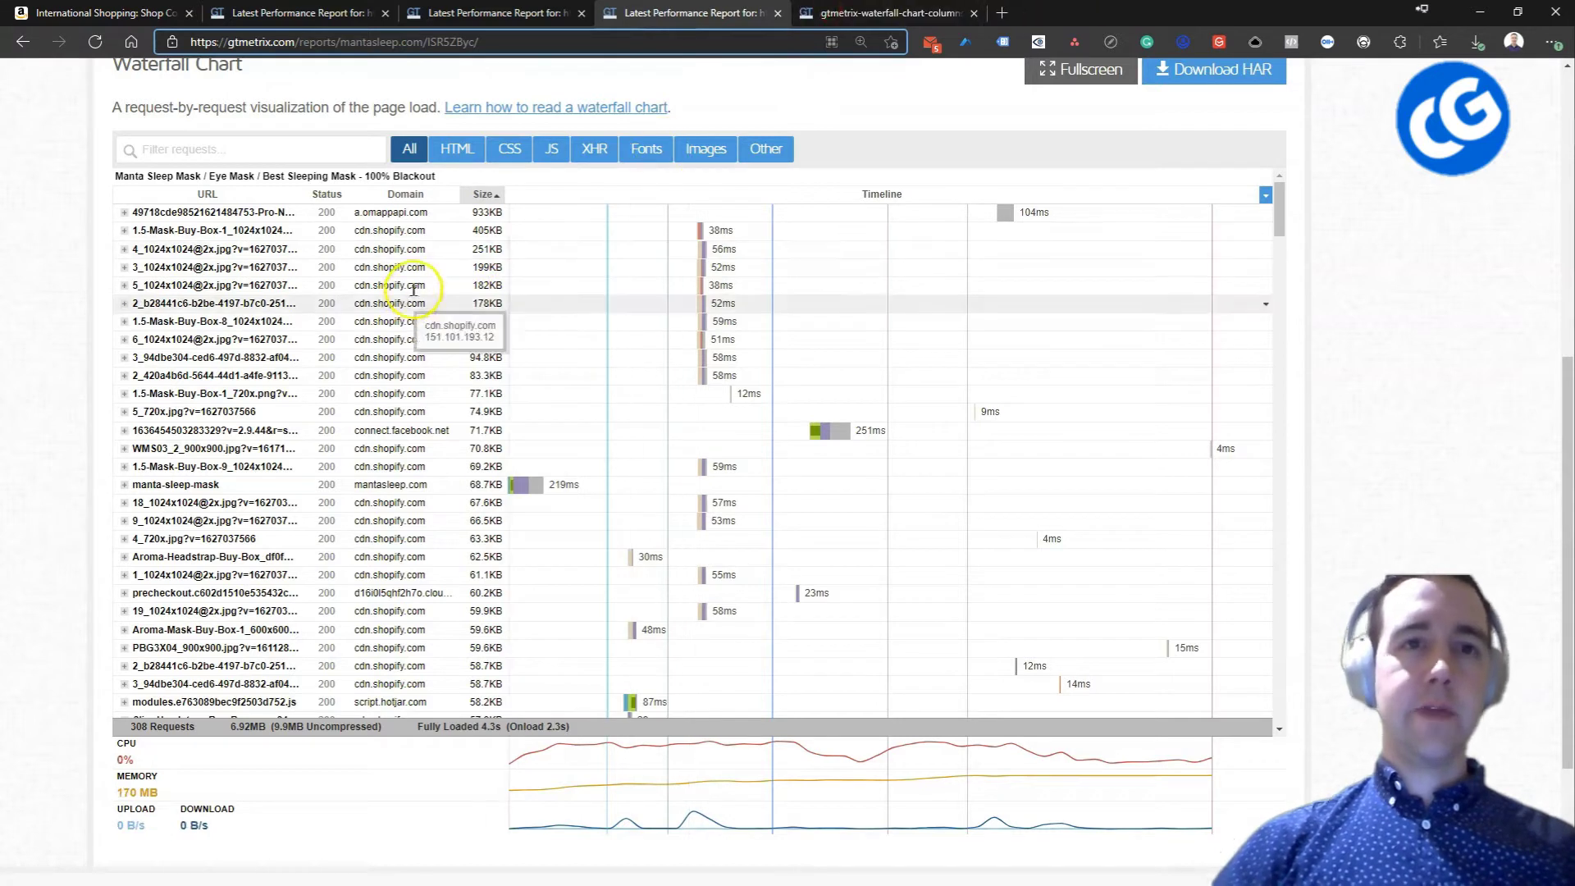
pyautogui.click(488, 196)
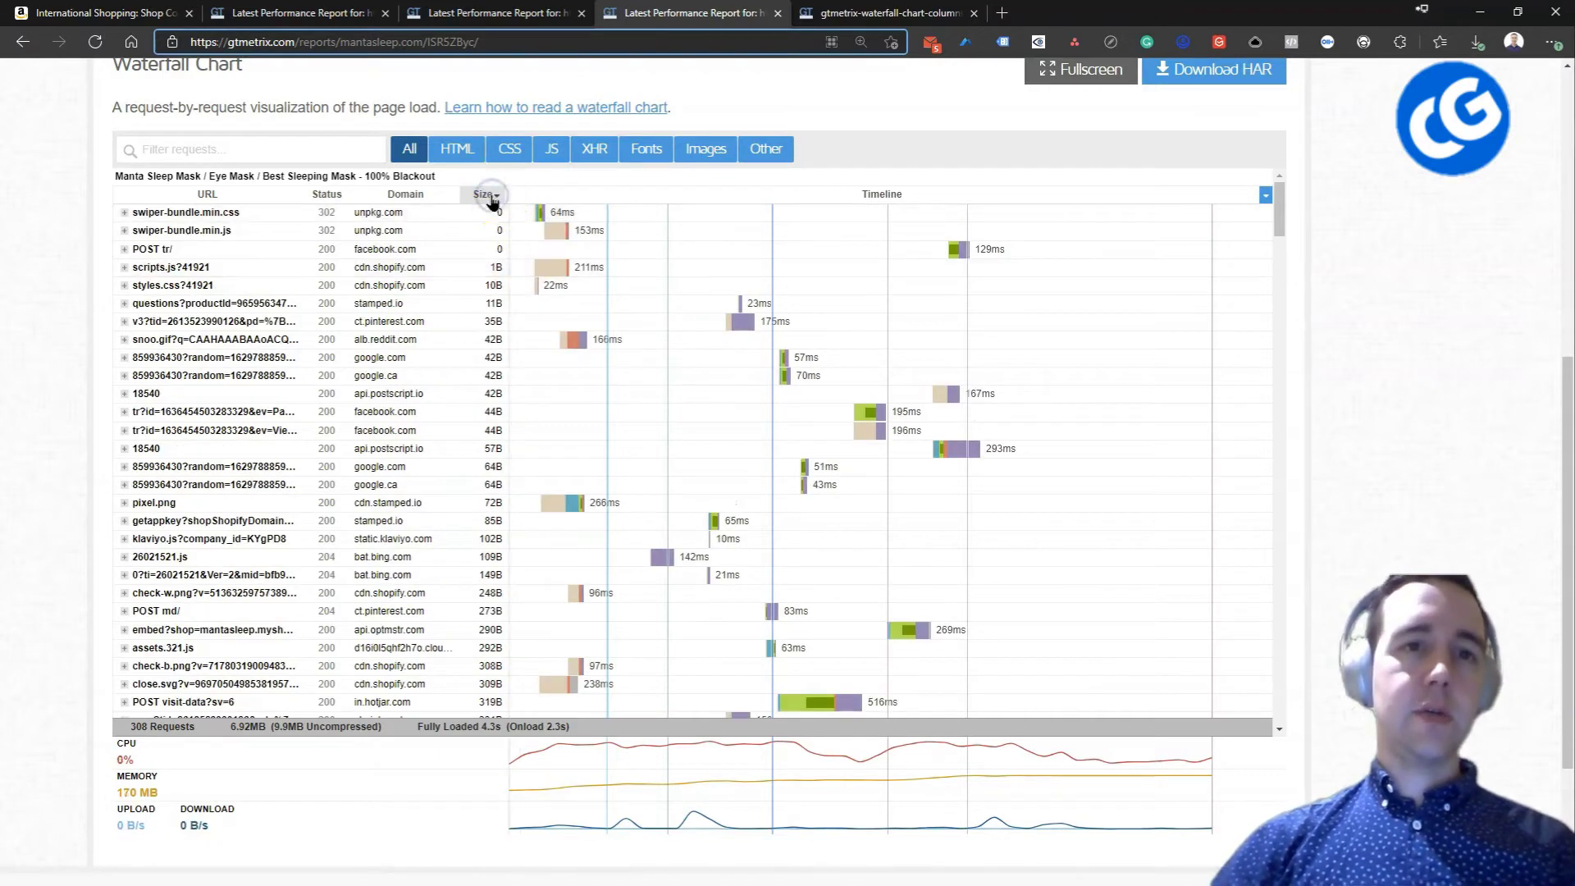
pyautogui.click(490, 197)
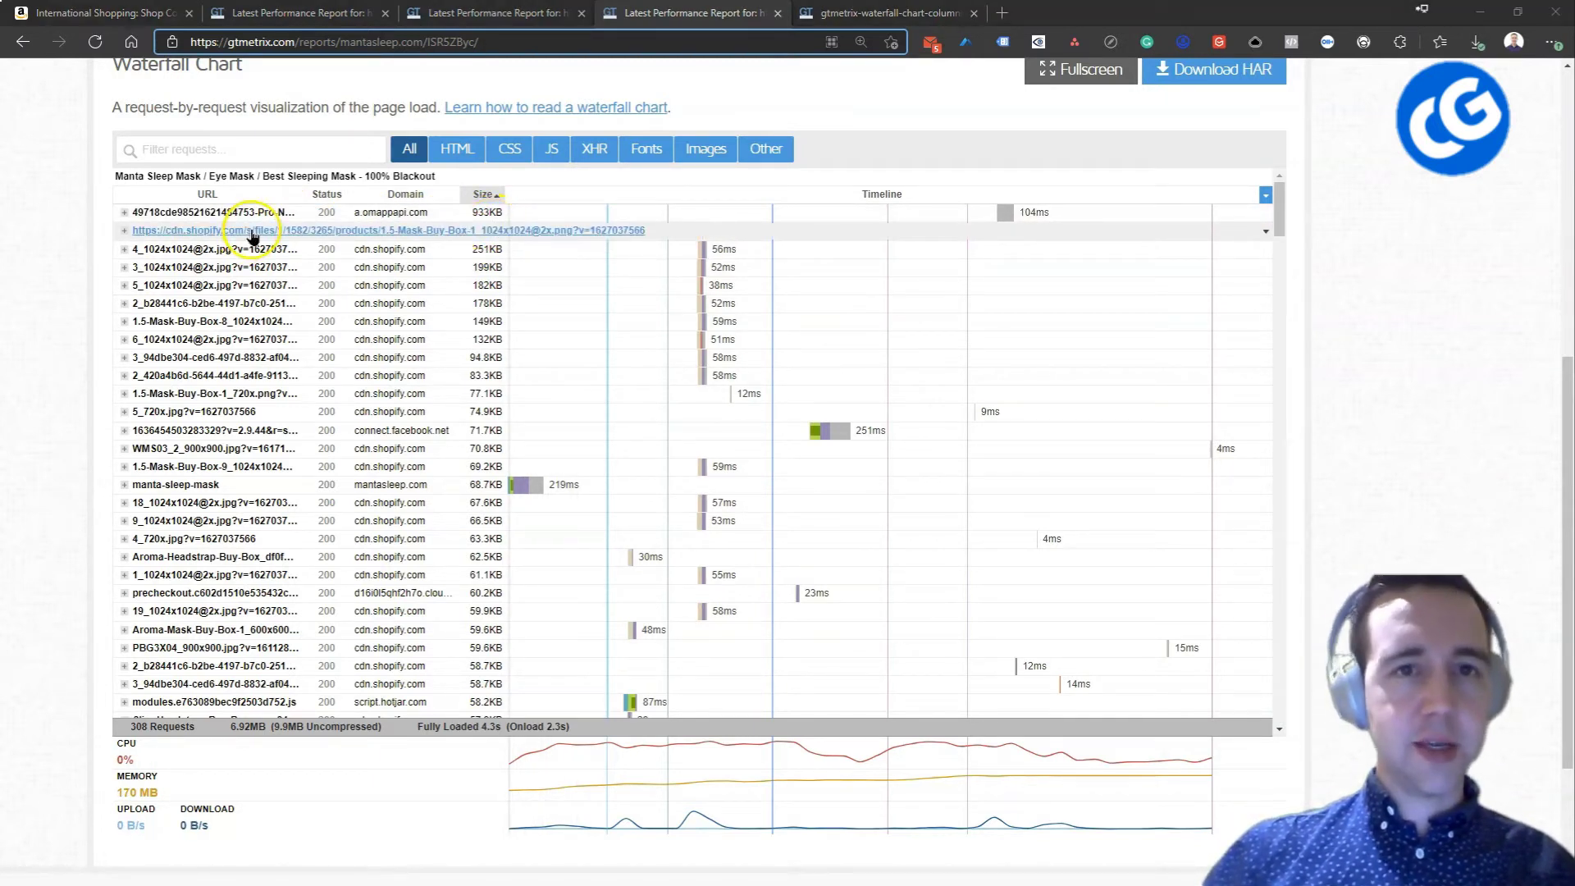
pyautogui.click(435, 234)
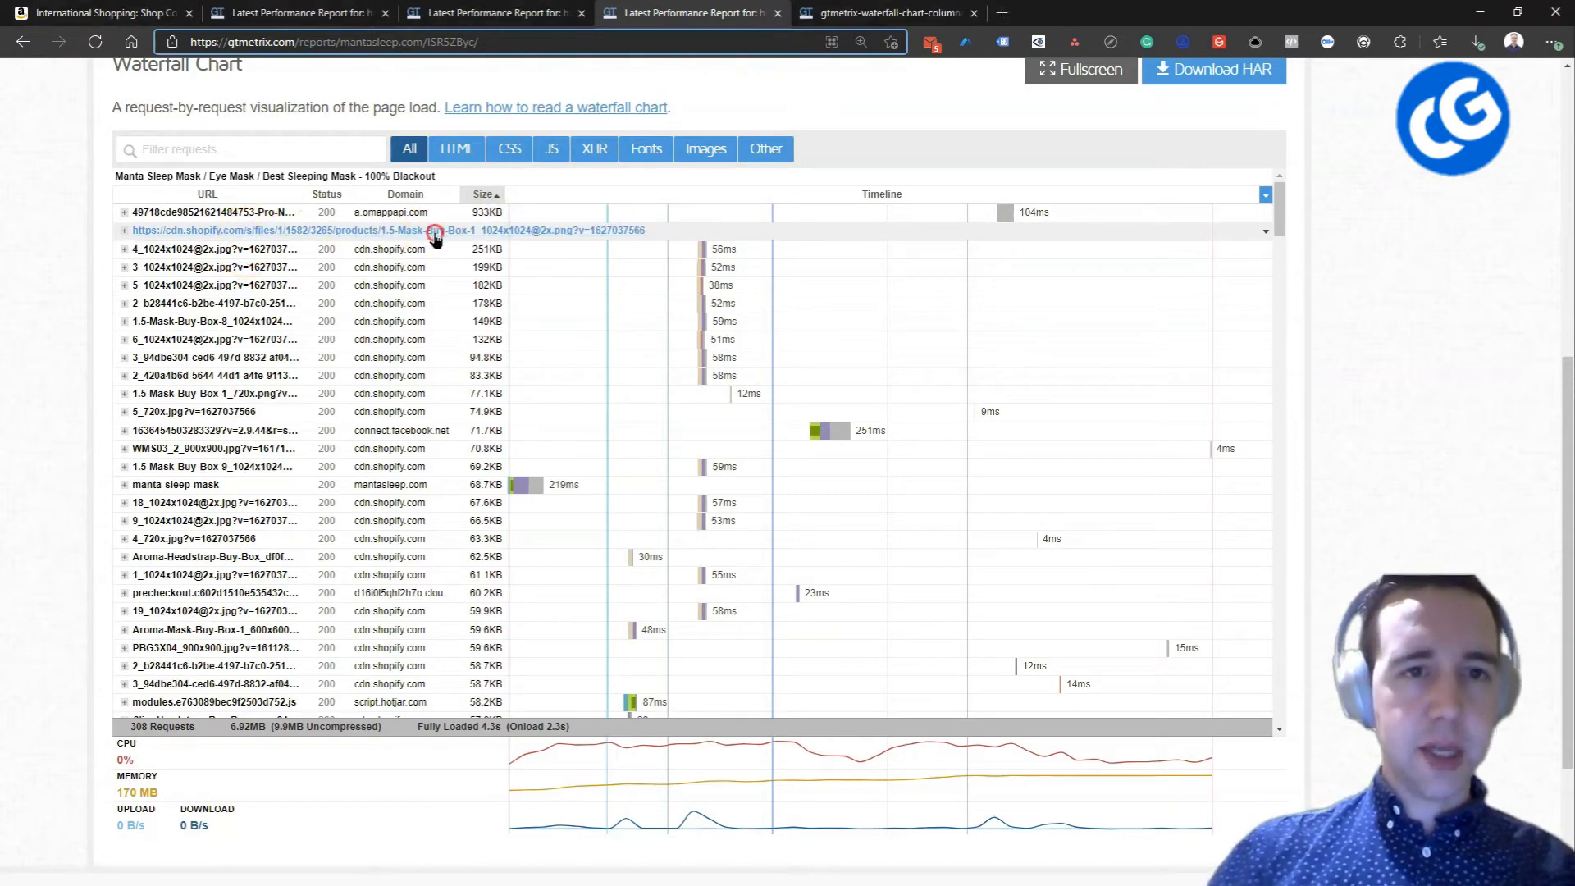
pyautogui.click(939, 13)
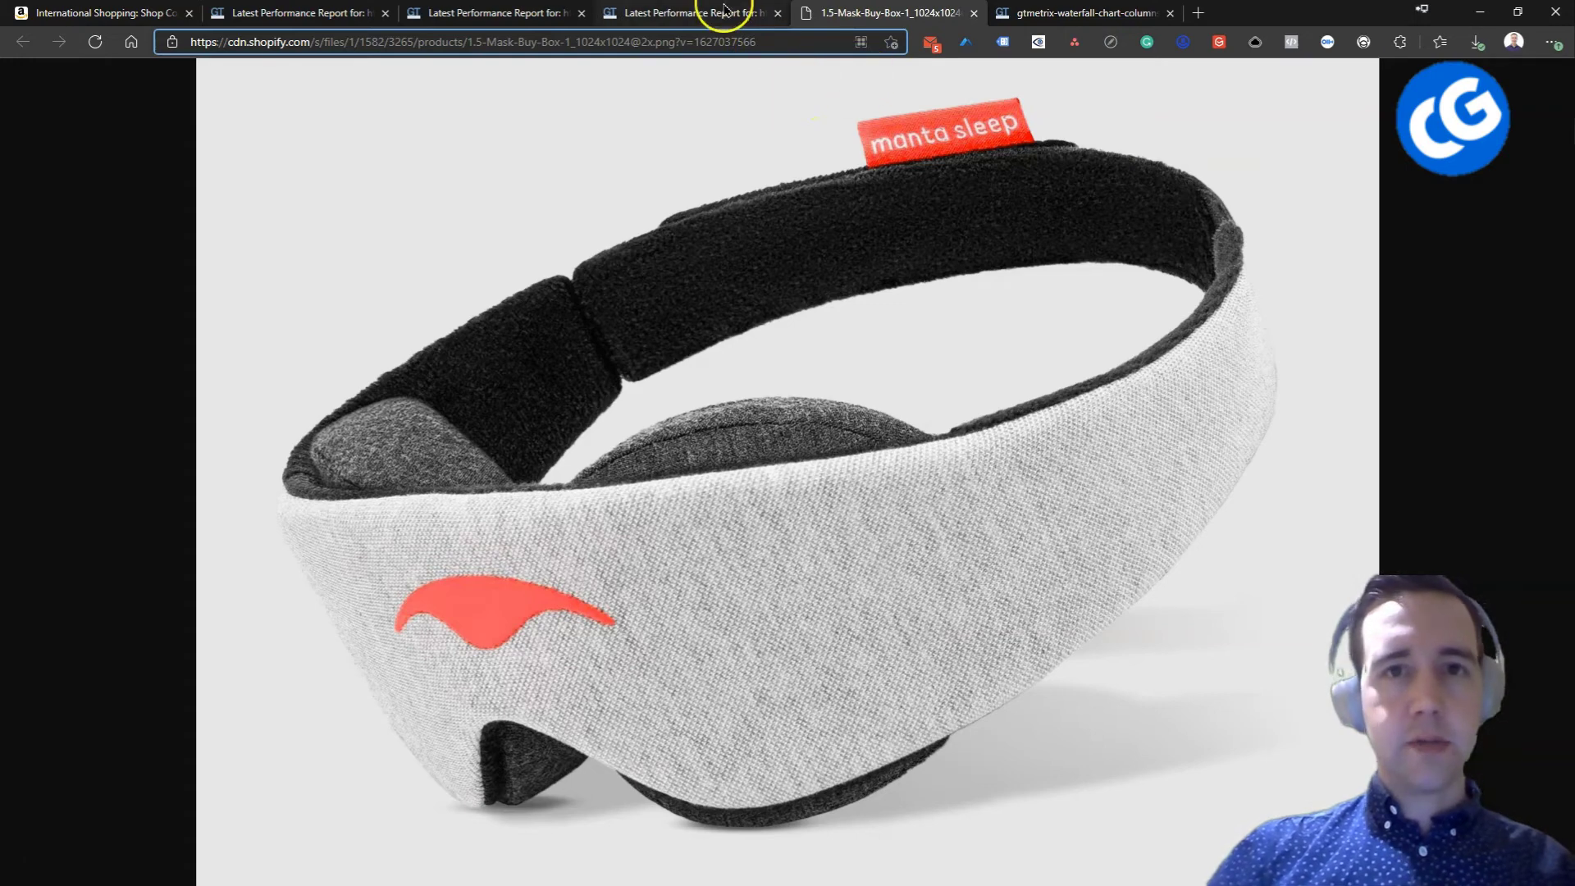
pyautogui.hotkey('ctrl', 'w')
# - Expand the 1.5-Mask-Buy-Box-1 request and inspect its mask image in a new tab
pyautogui.click(308, 232)
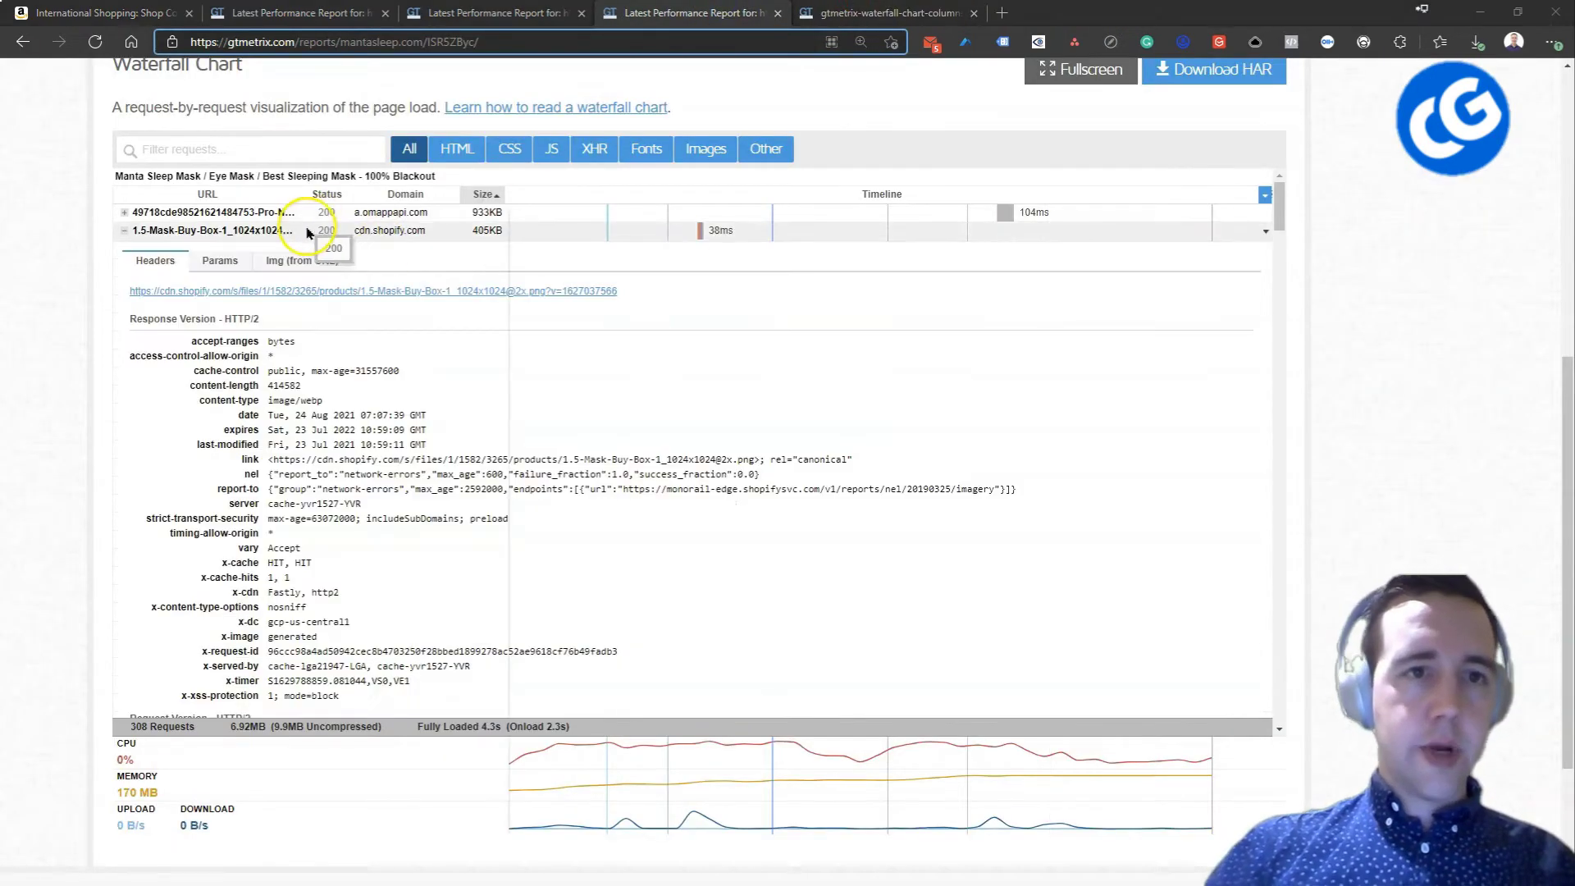
pyautogui.middleClick(250, 229)
pyautogui.click(894, 13)
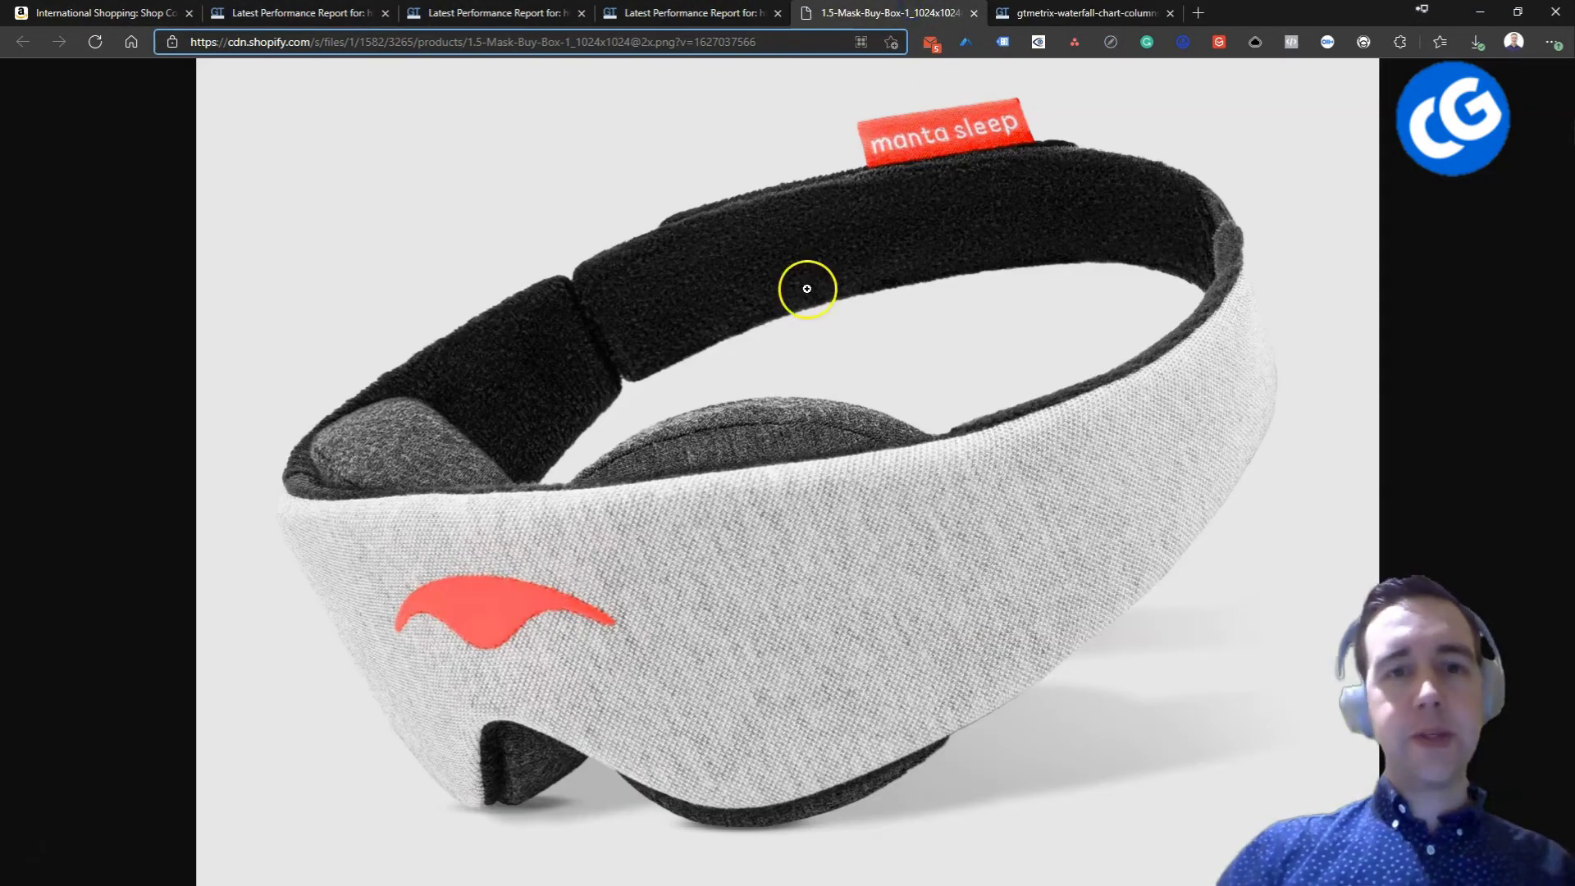
pyautogui.click(900, 360)
pyautogui.click(849, 414)
pyautogui.click(693, 13)
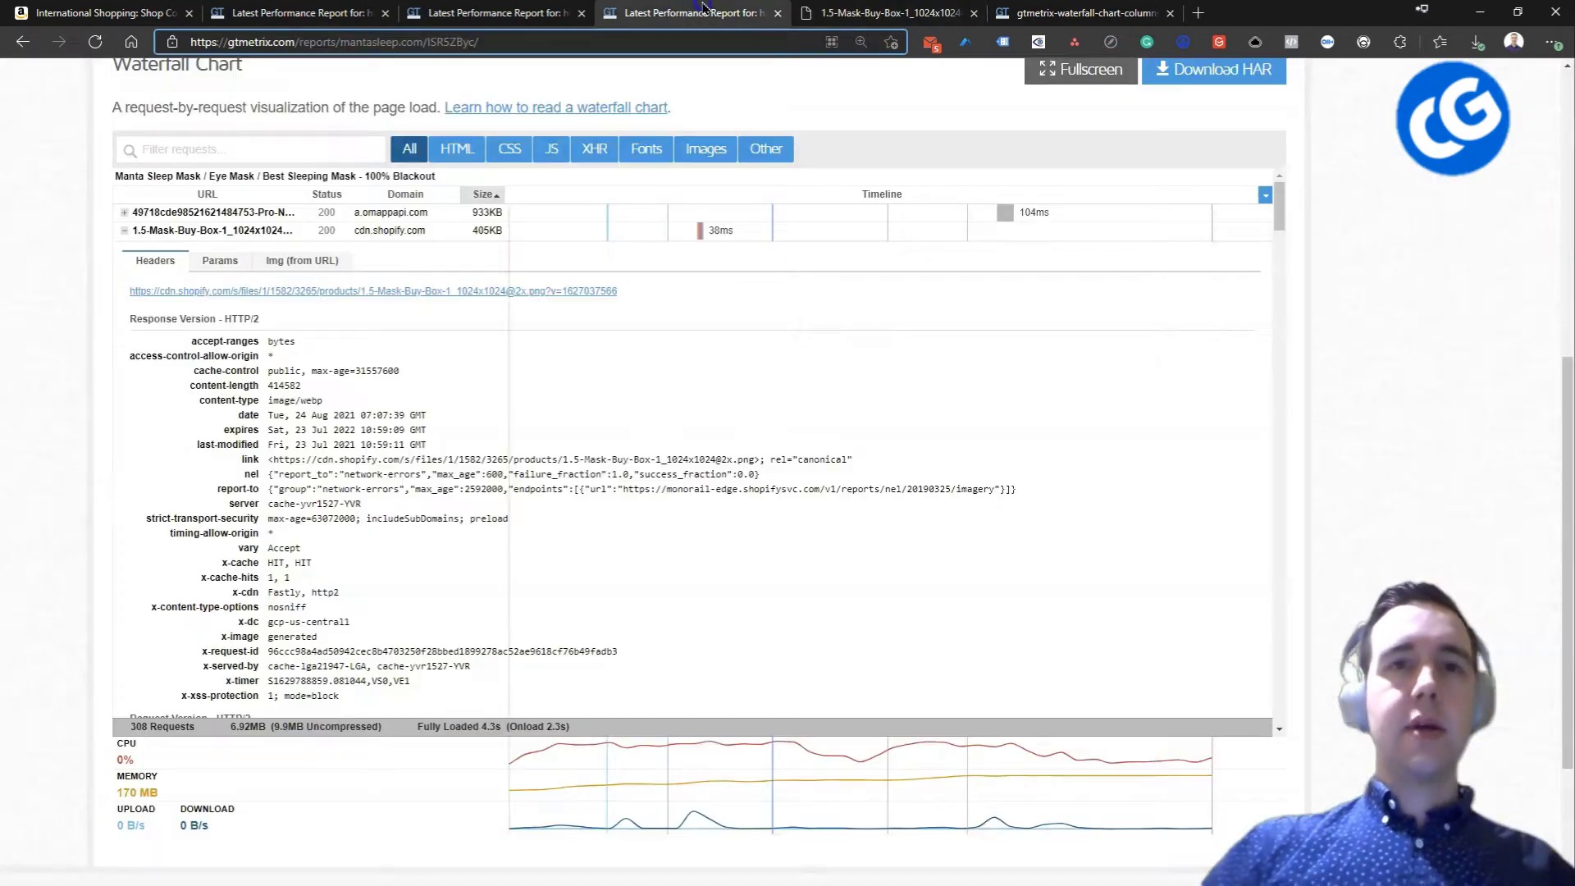
# - Select the headers showing content-type image/webp and authority cdn.shopify.com
pyautogui.scroll(-2, 715, 278)
pyautogui.scroll(3, 716, 260)
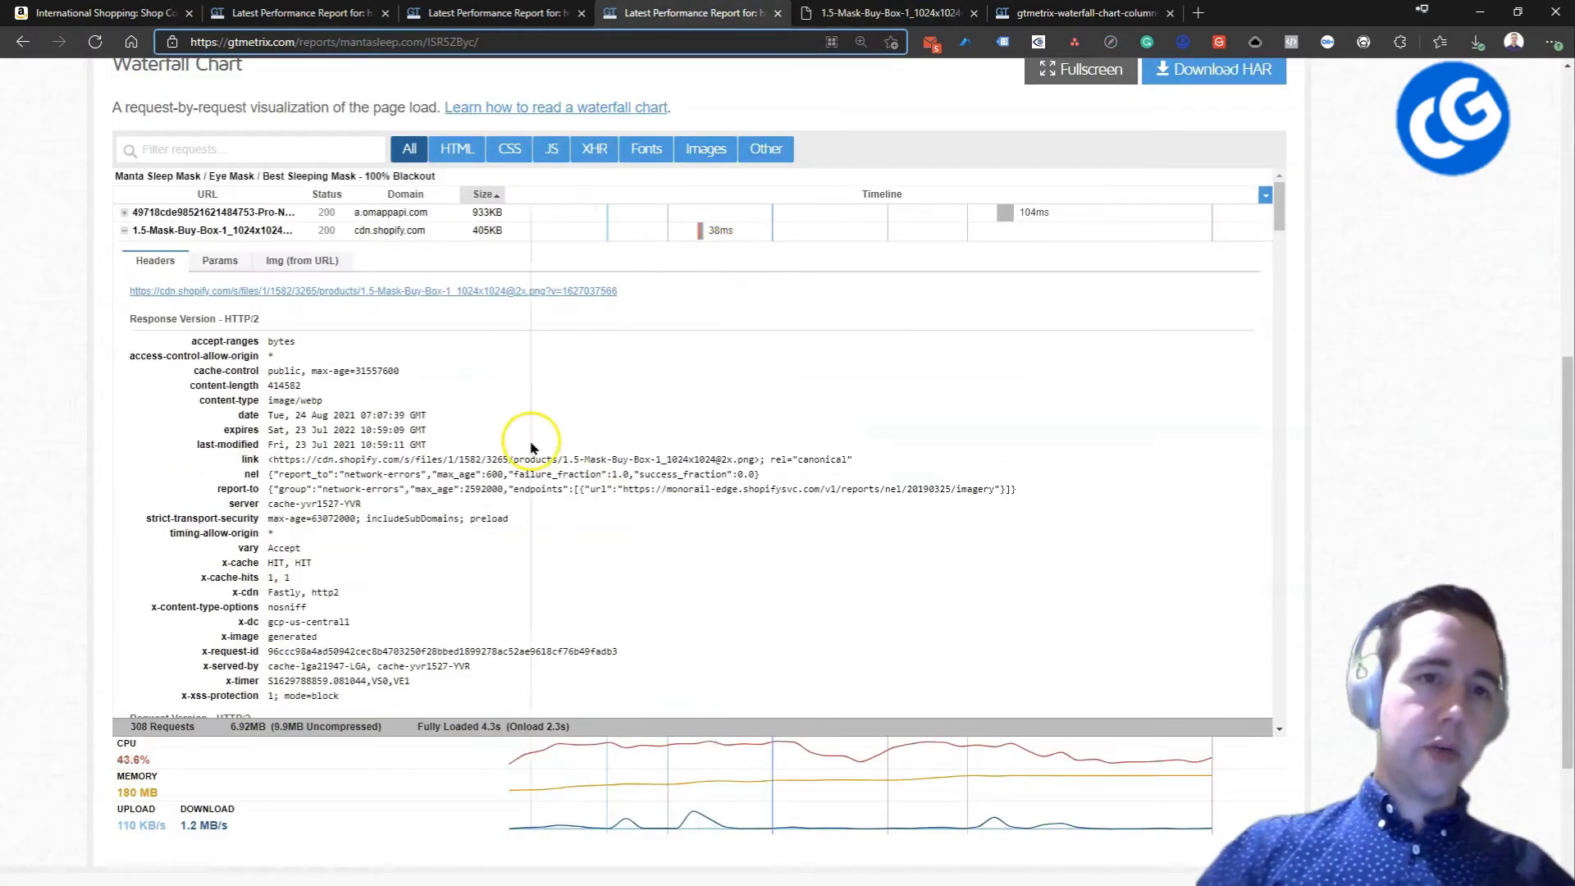
pyautogui.tripleClick(296, 400)
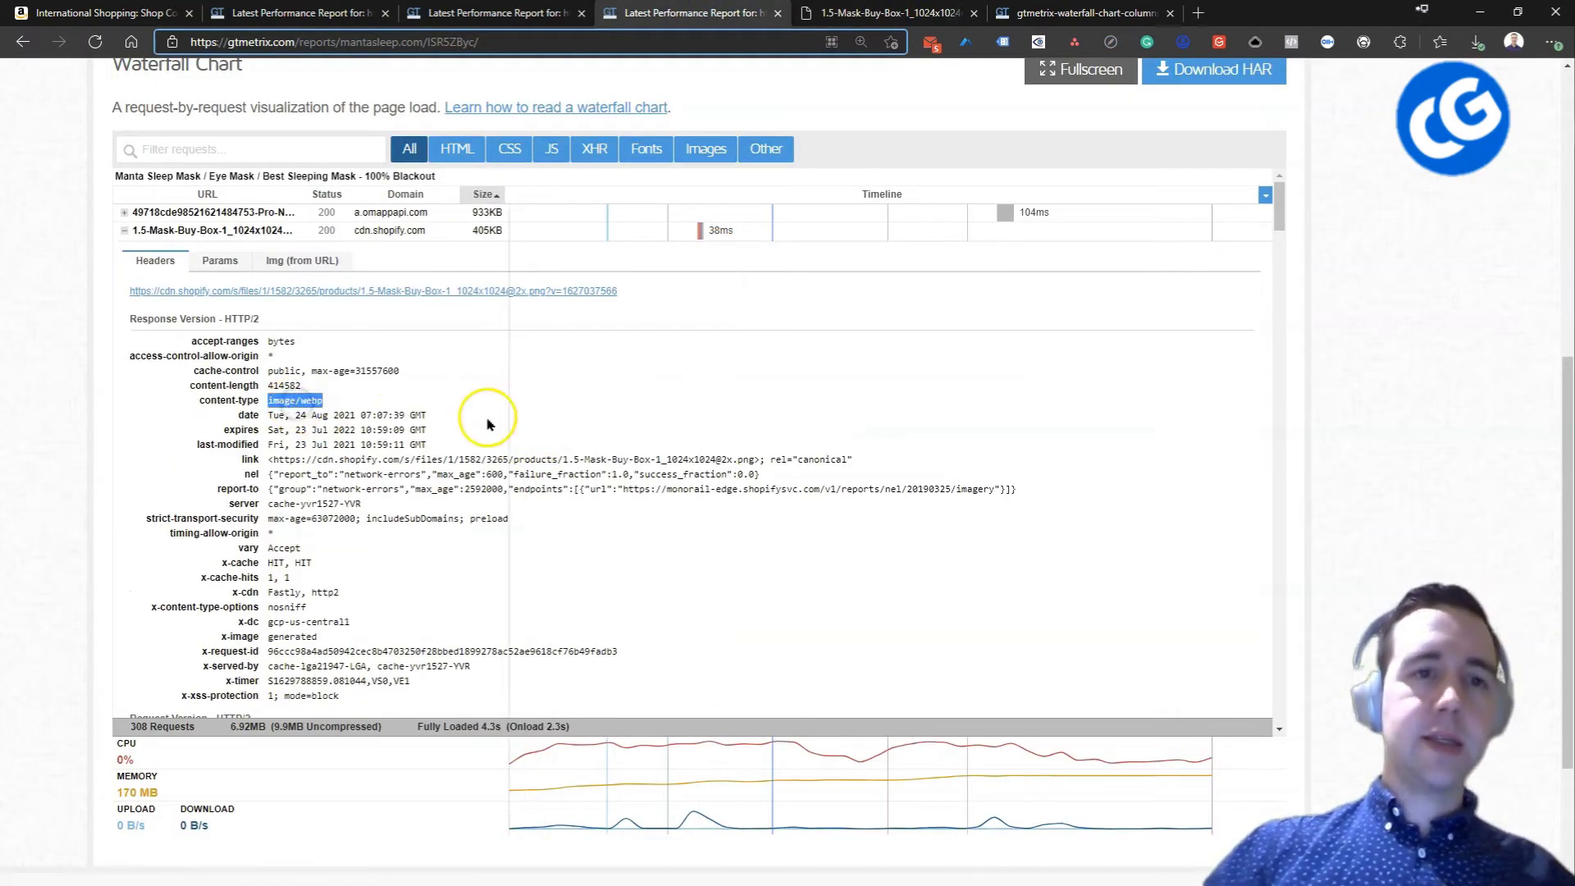
pyautogui.scroll(-2, 576, 458)
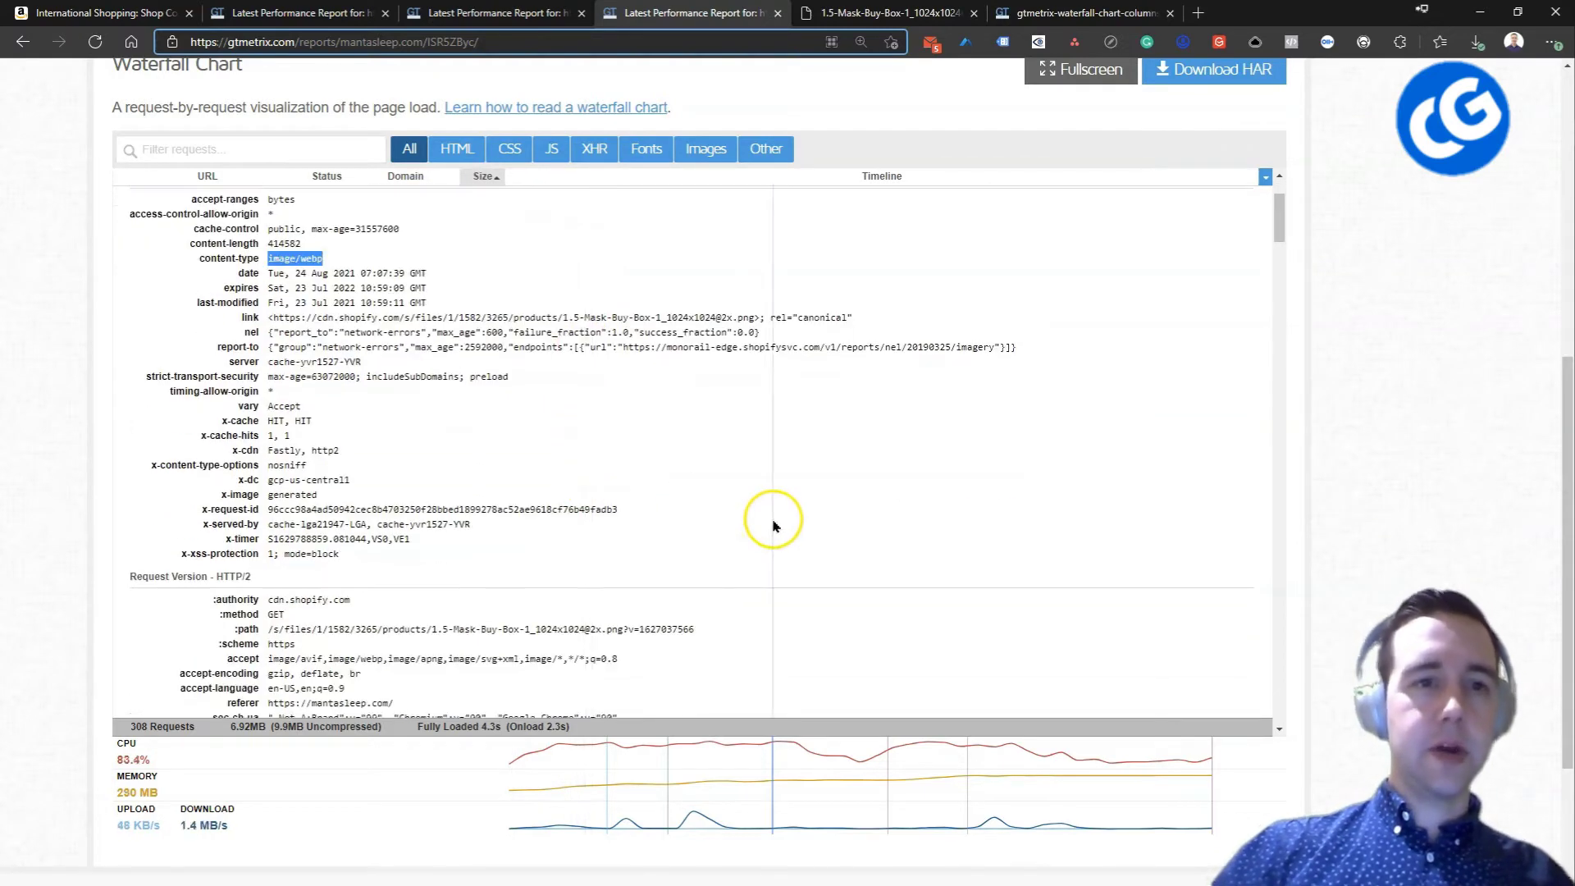
pyautogui.tripleClick(308, 599)
pyautogui.scroll(-2, 533, 532)
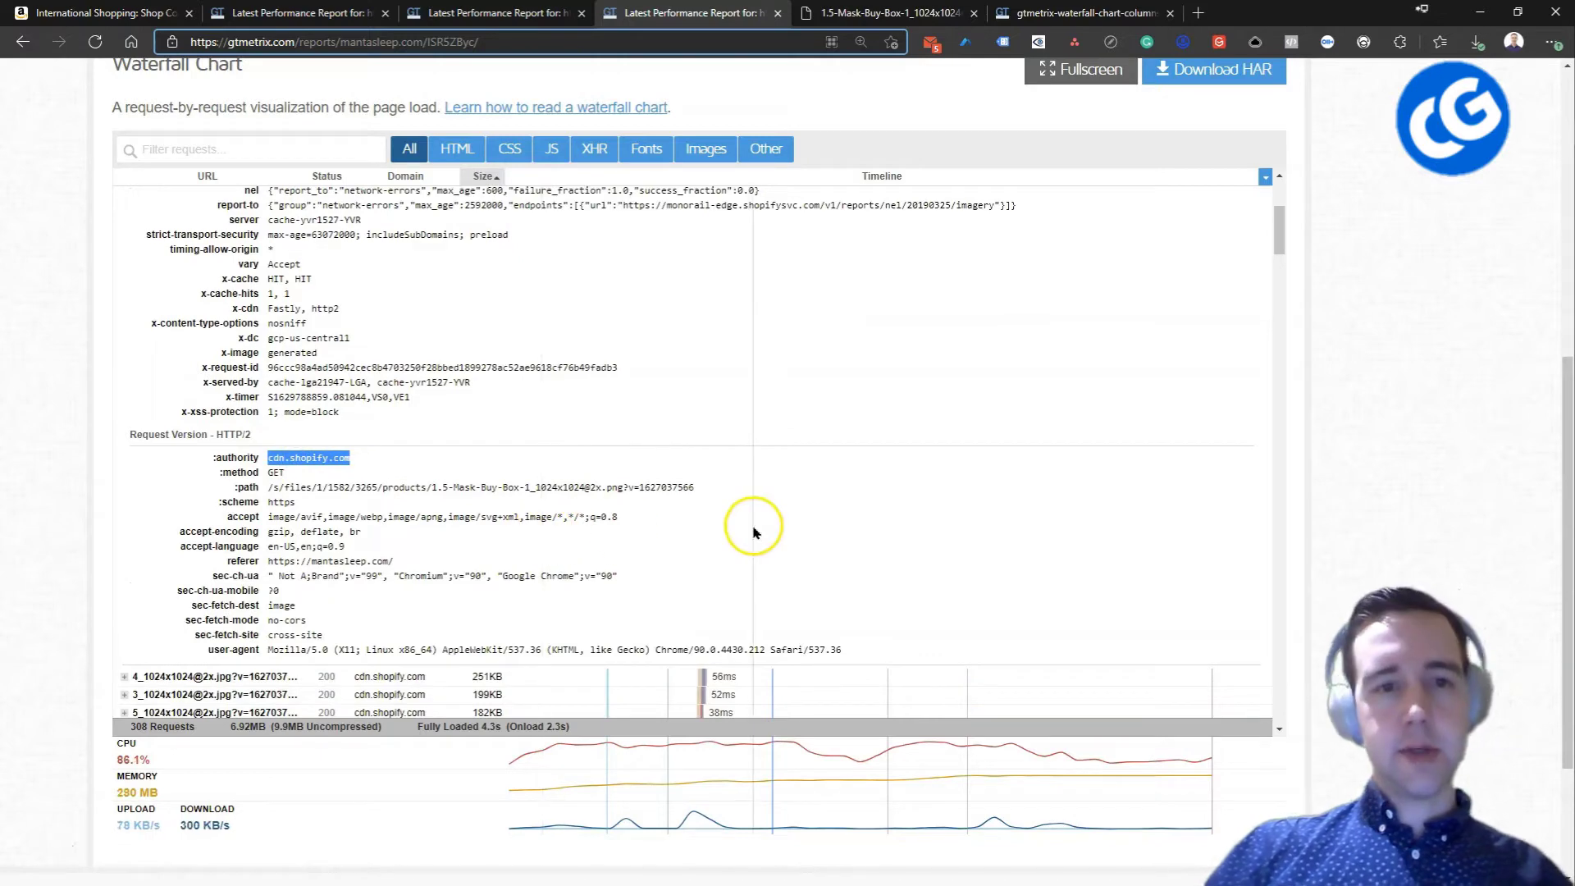
pyautogui.scroll(5, 755, 529)
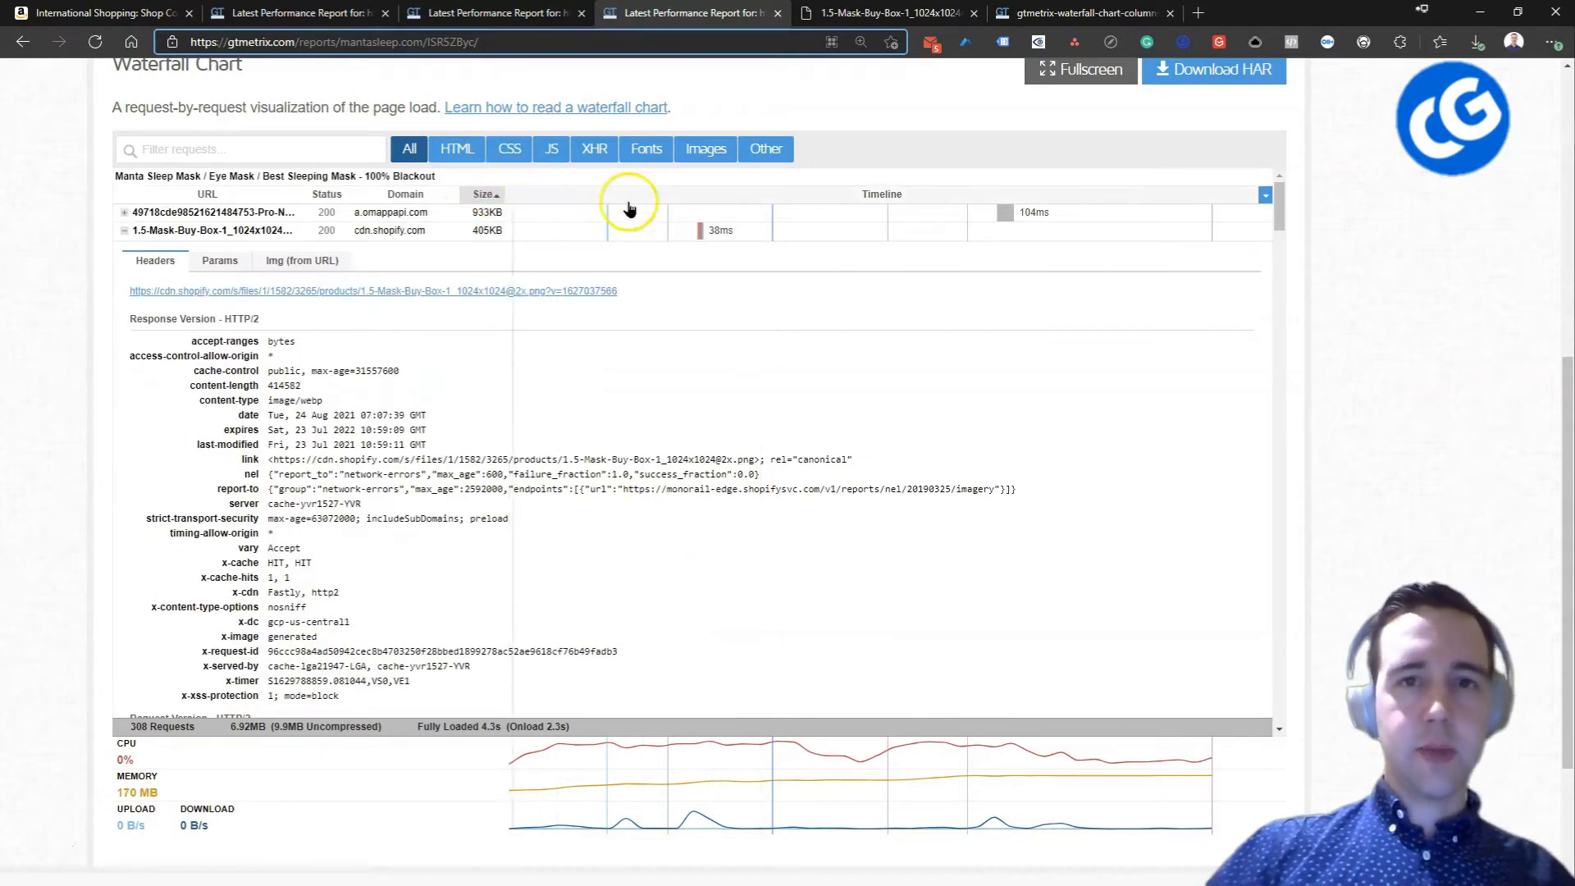
# - Sort the mantasleep.com waterfall requests by size, then by load timing
pyautogui.click(486, 194)
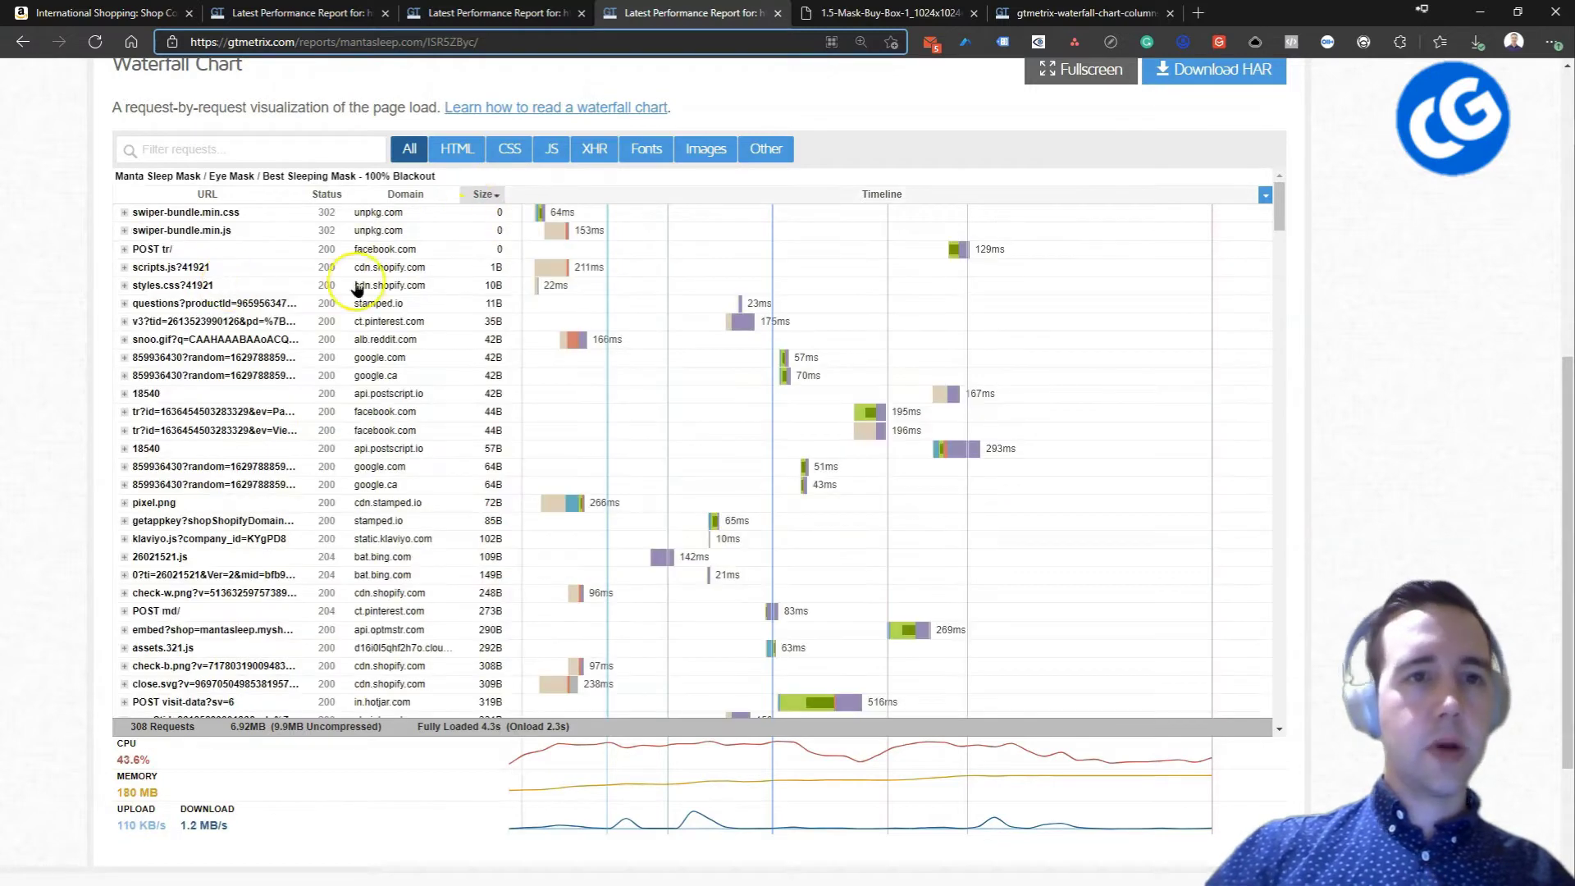
pyautogui.click(680, 193)
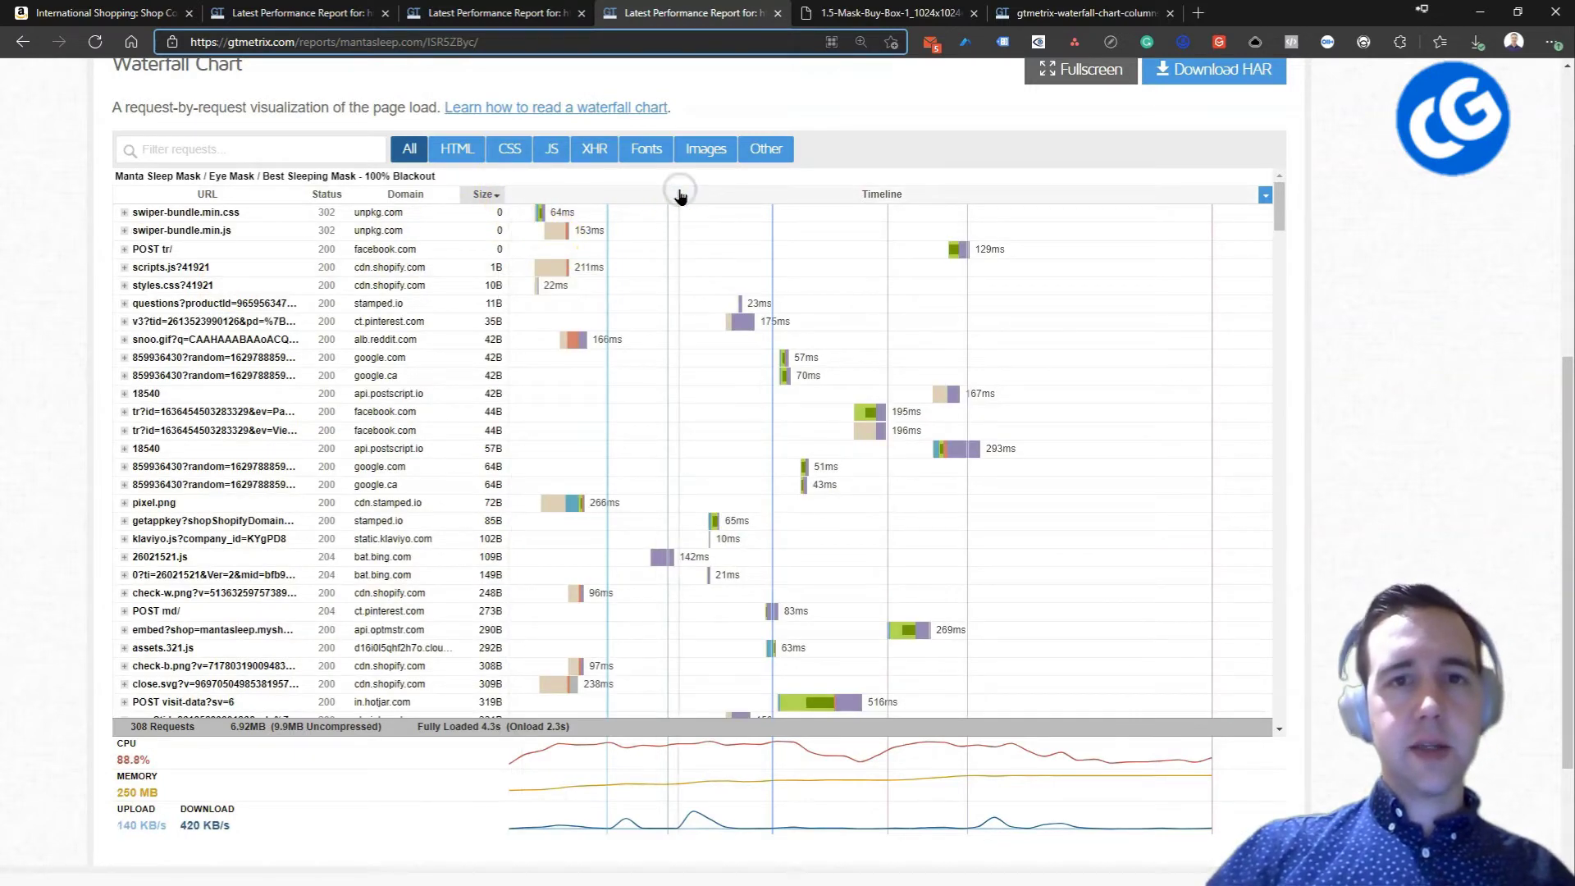
pyautogui.scroll(7, 648, 353)
pyautogui.scroll(-9, 616, 350)
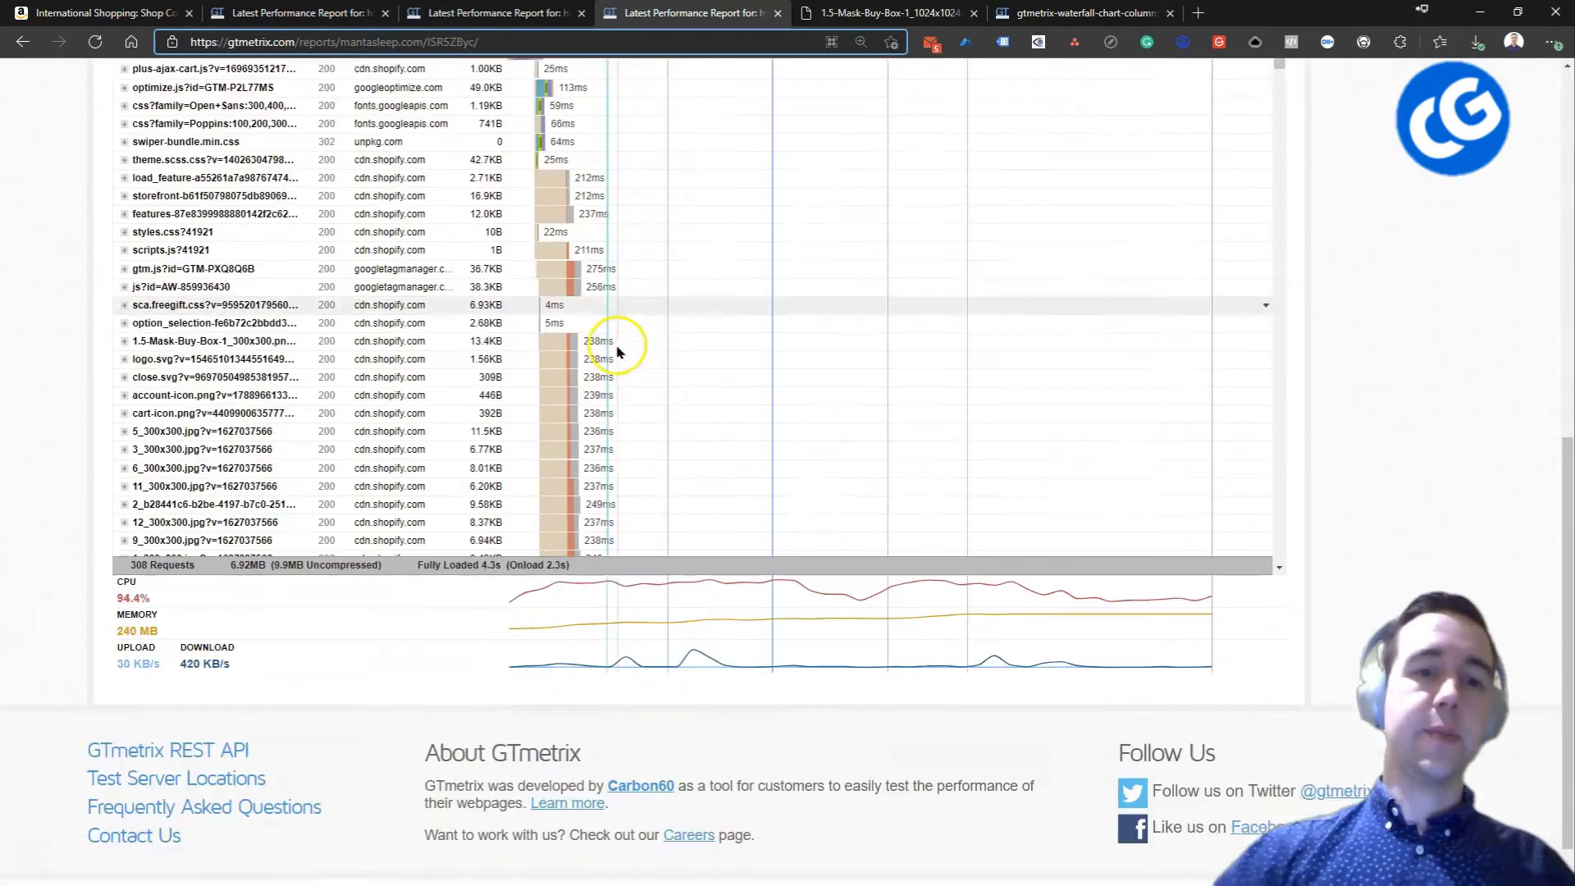
pyautogui.scroll(-2, 616, 350)
pyautogui.scroll(10, 726, 347)
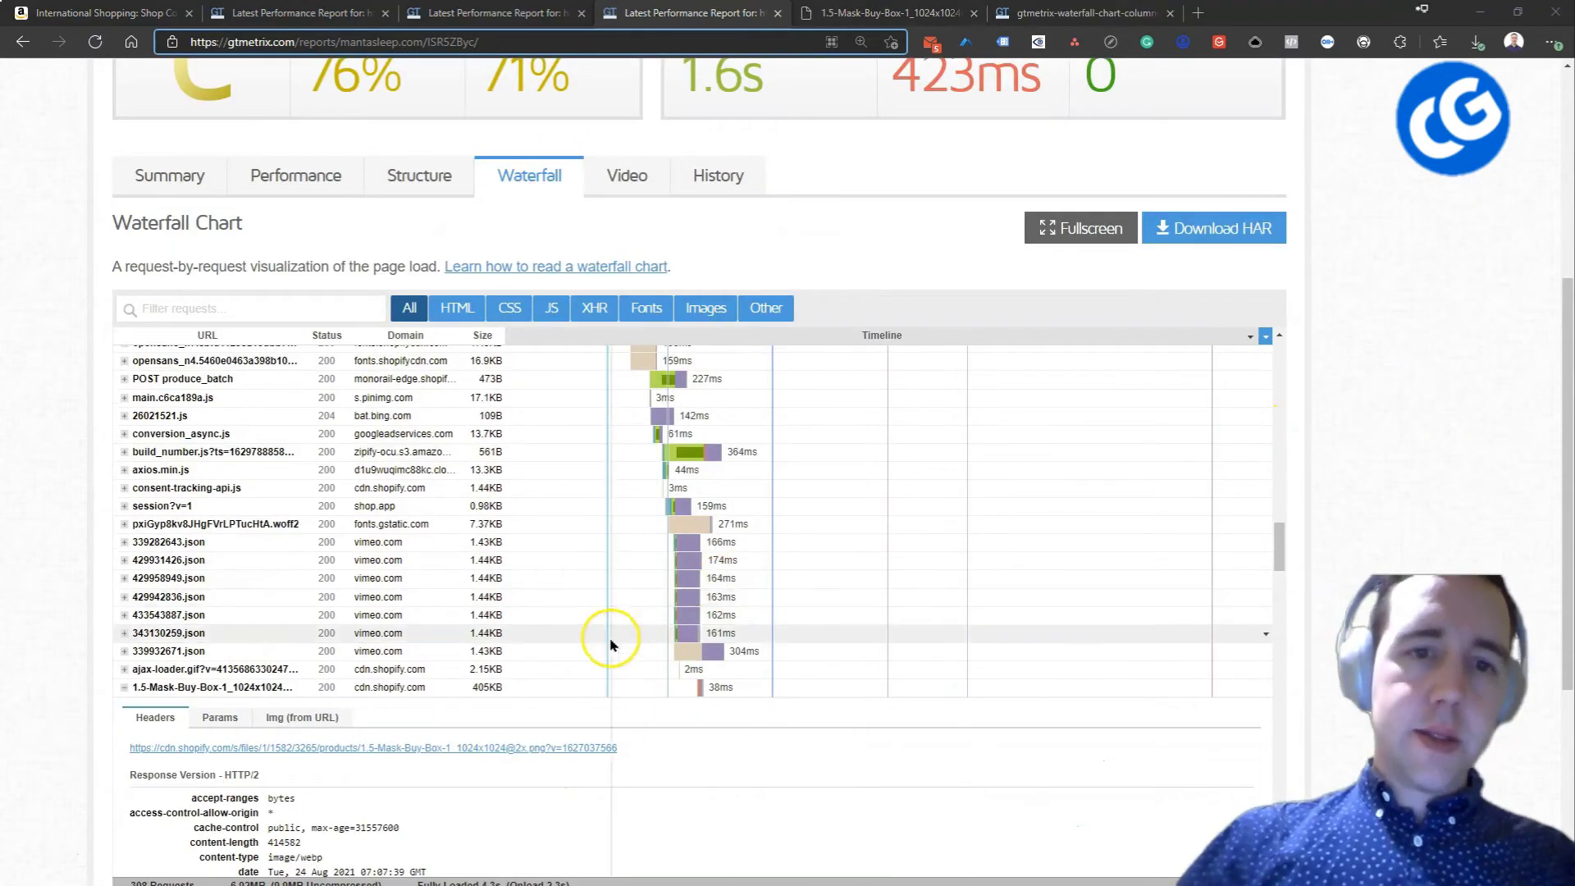
pyautogui.scroll(10, 608, 644)
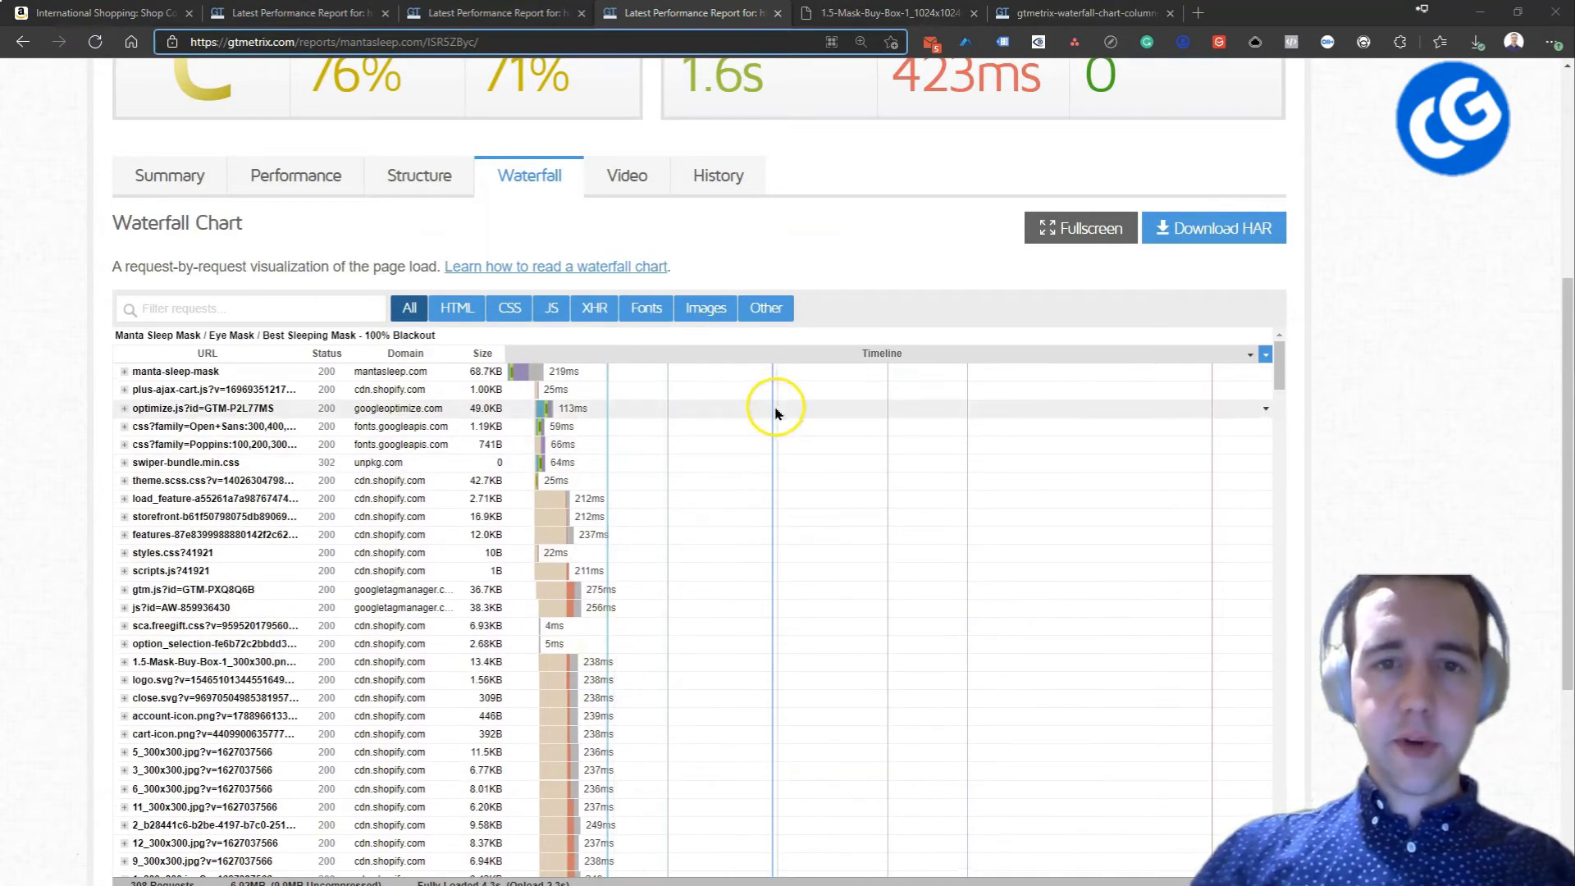
# - Check request timing popups in the waterfall, then bring up the report's Structure results
pyautogui.moveTo(889, 384)
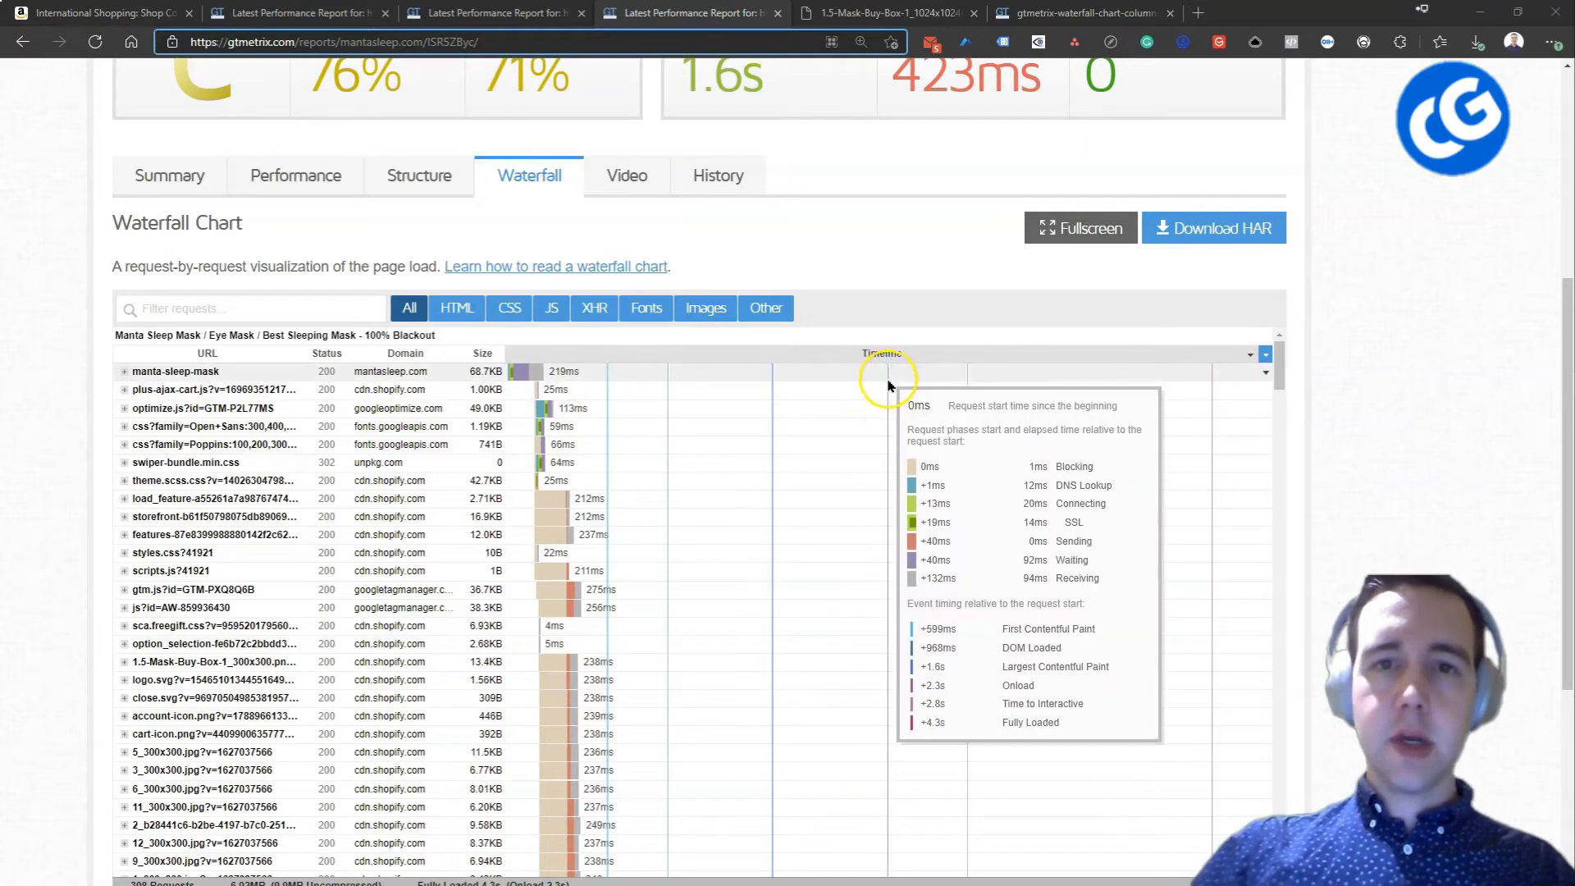
pyautogui.moveTo(961, 387)
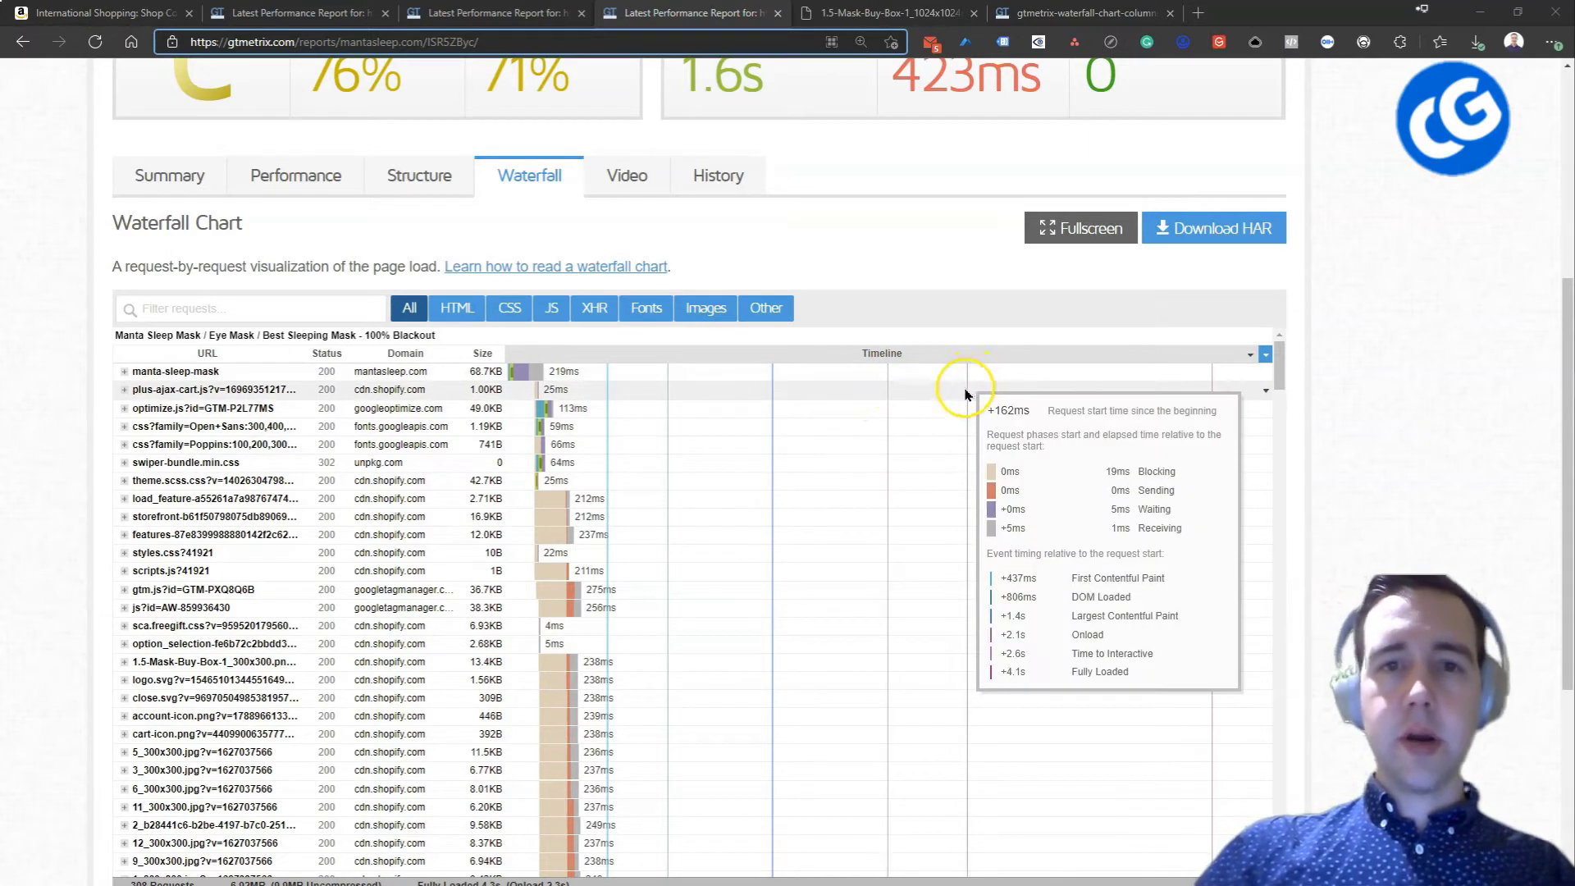
pyautogui.click(432, 180)
# - Review Performance Metrics: 600ms First Contentful Paint, 2.8s Time to Interactive, 423ms Total Blocking Time
pyautogui.click(322, 185)
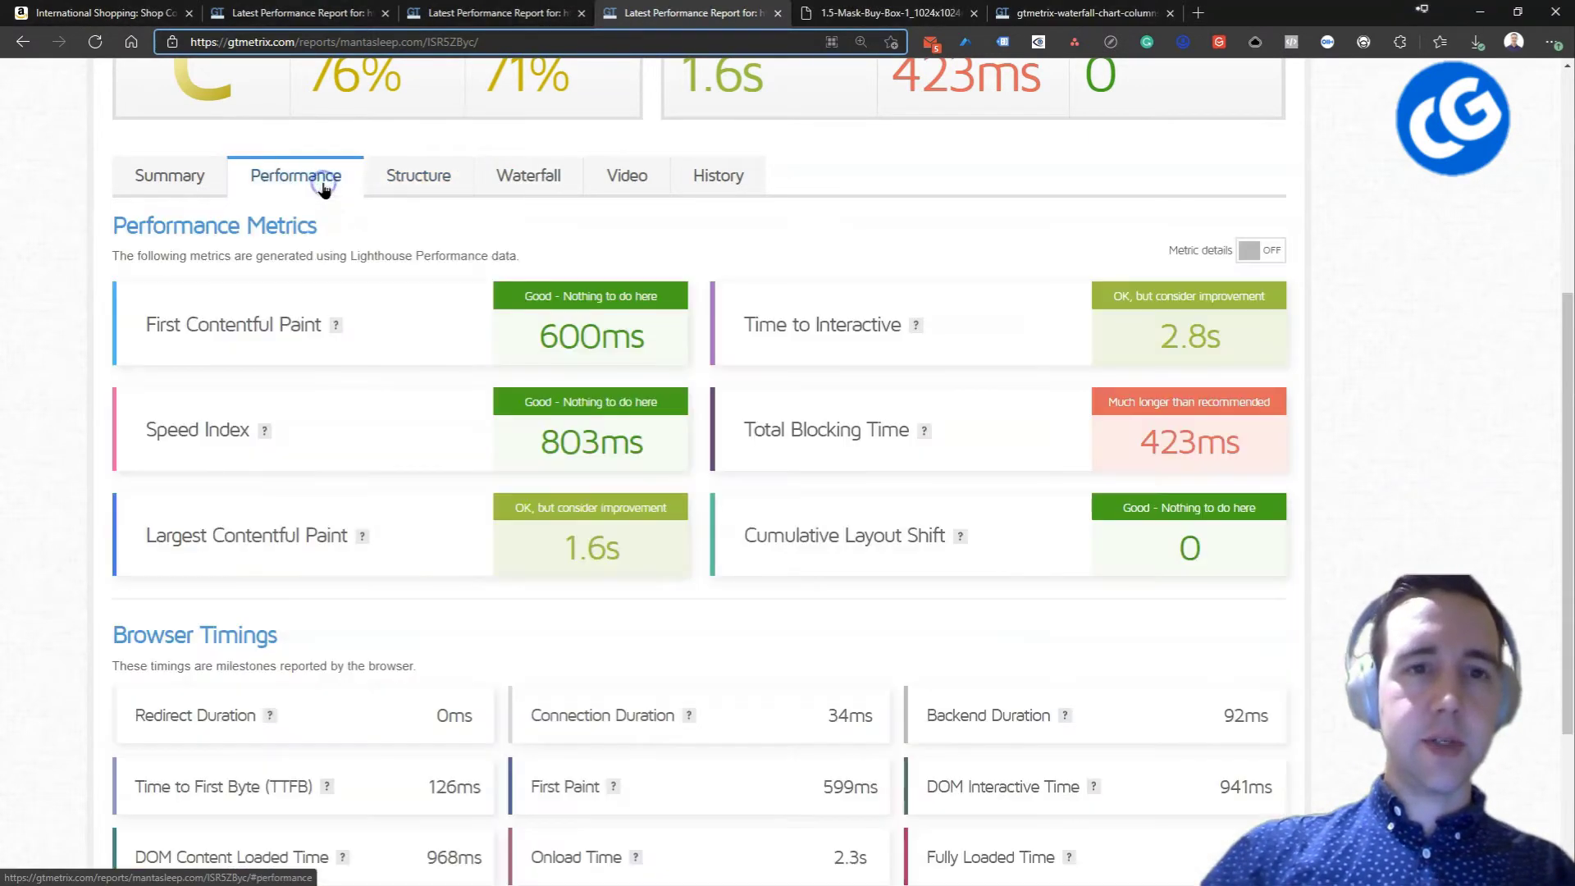
pyautogui.scroll(-2, 632, 411)
pyautogui.scroll(2, 633, 412)
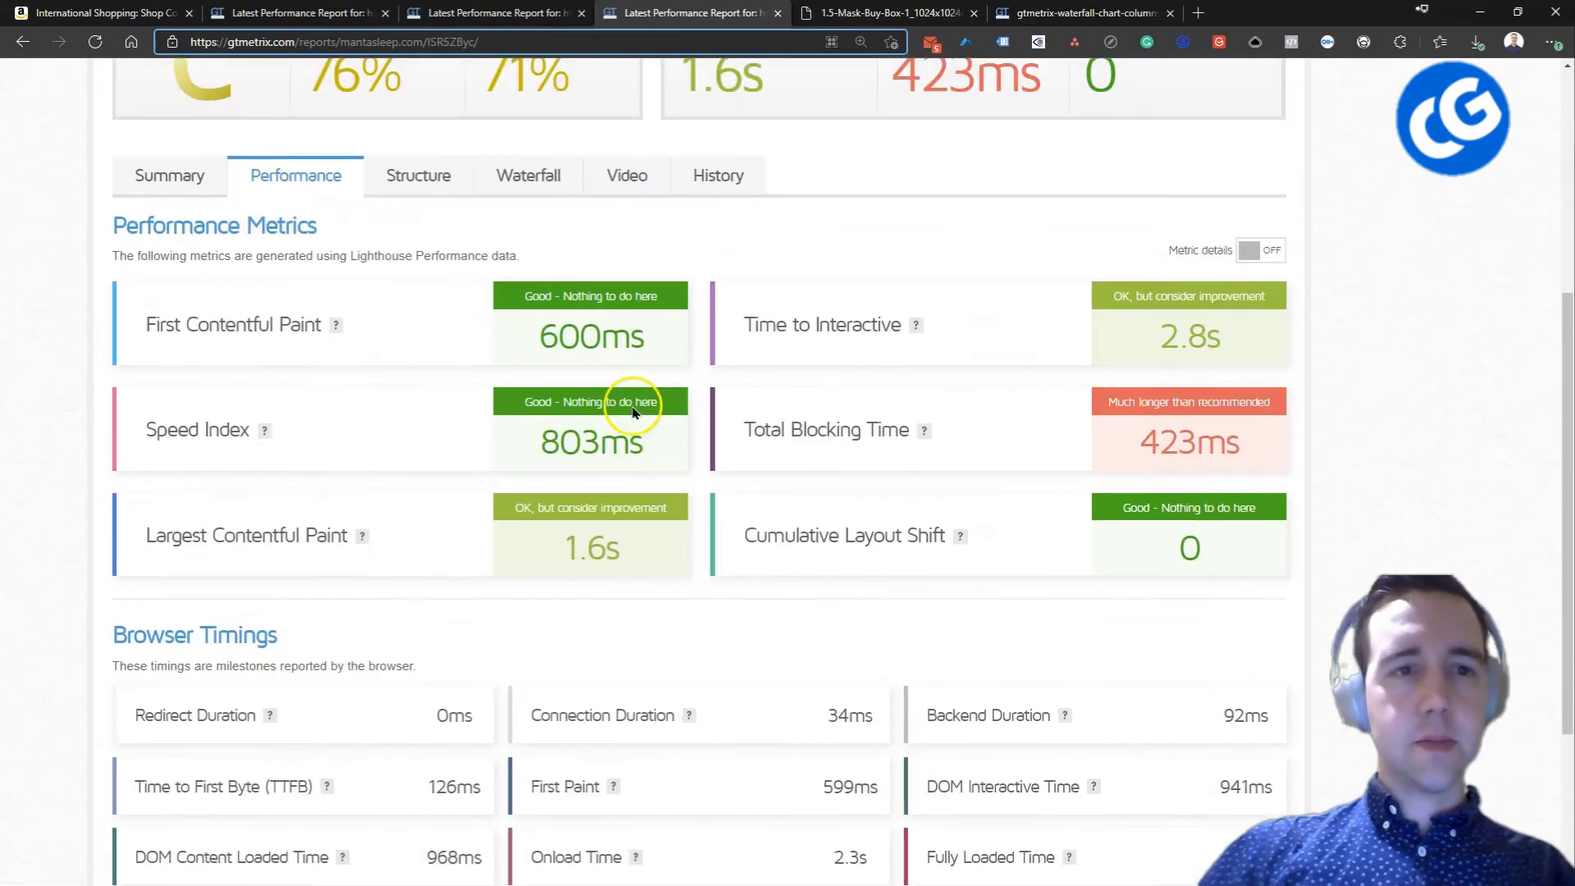
pyautogui.moveTo(337, 326)
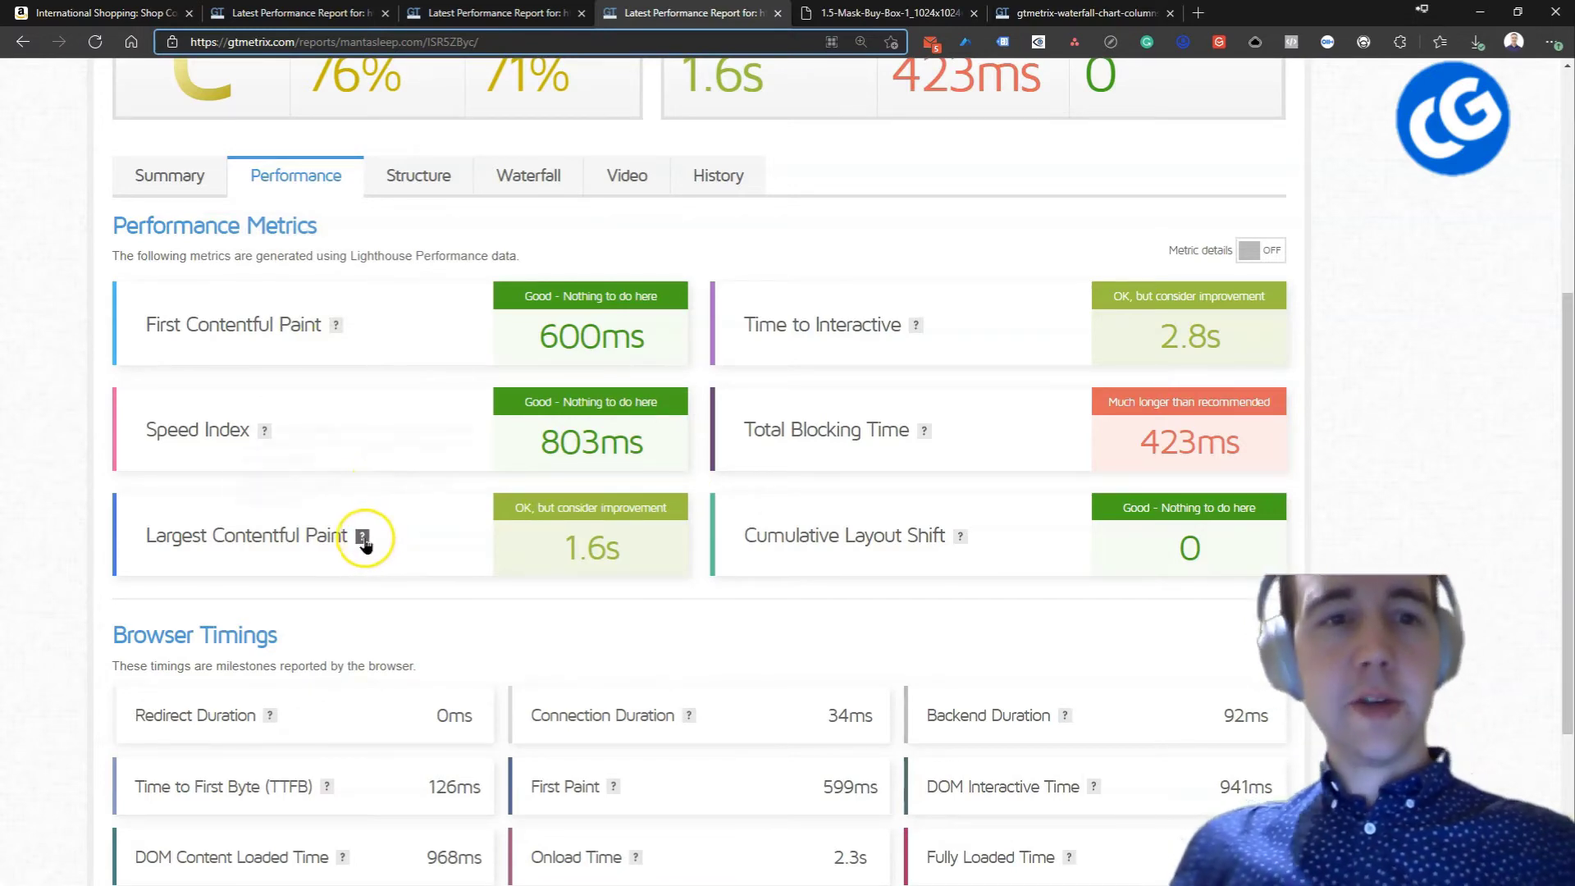
pyautogui.moveTo(363, 535)
pyautogui.moveTo(913, 328)
pyautogui.scroll(-1, 943, 410)
pyautogui.scroll(-2, 947, 415)
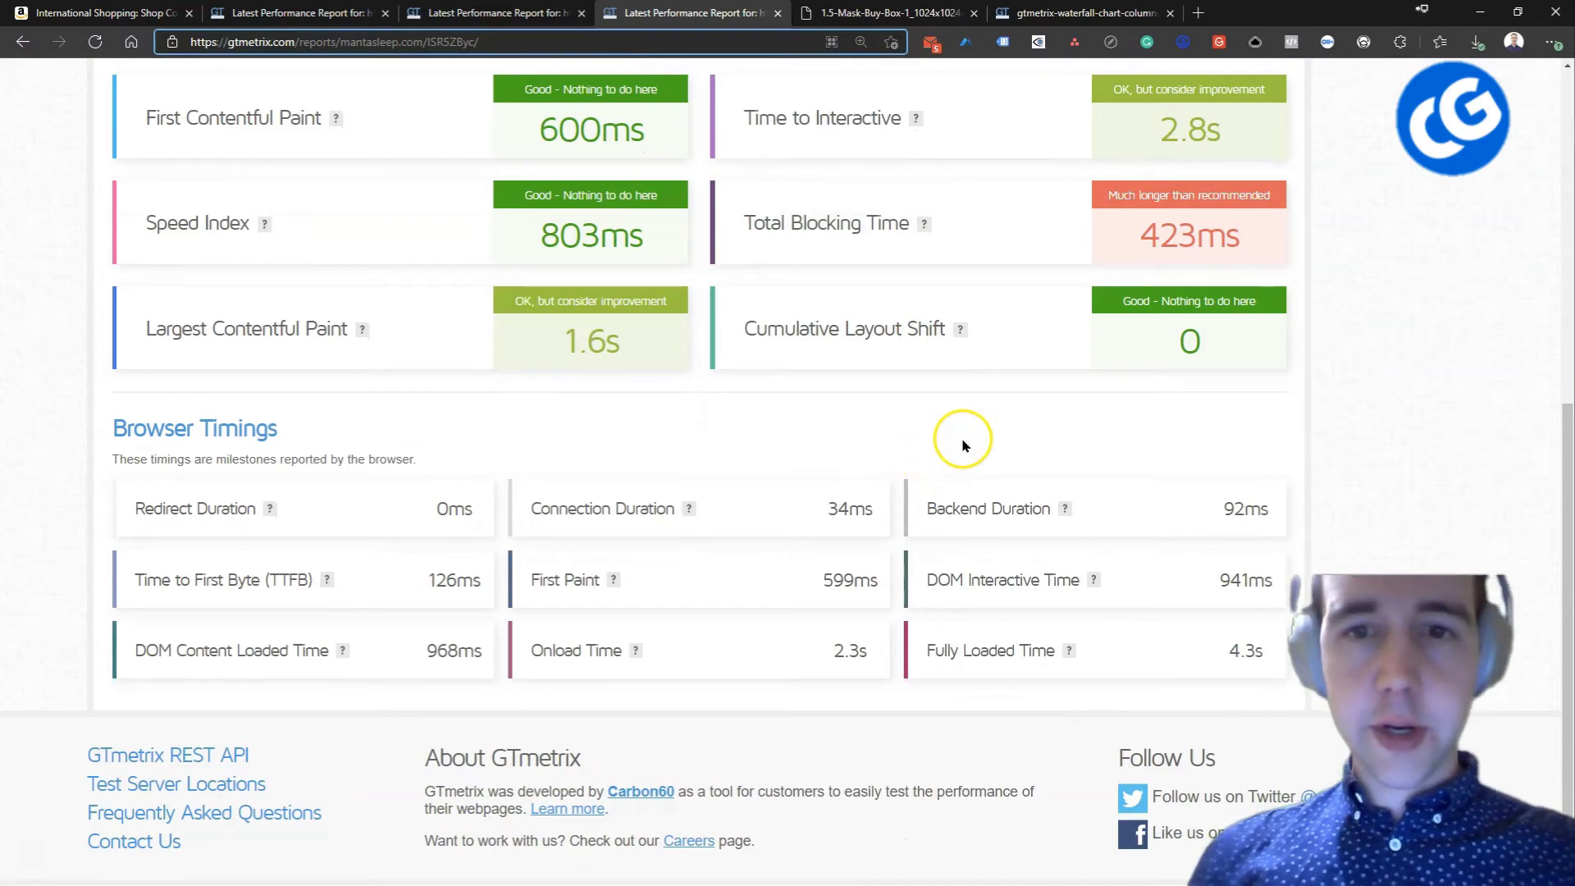
pyautogui.scroll(2, 961, 442)
pyautogui.scroll(-1, 1118, 520)
pyautogui.scroll(9, 844, 366)
# - Close the mask image tab and move through the CRO Gurus and Amazon report tabs
pyautogui.click(857, 13)
pyautogui.hotkey('ctrl', 'w')
pyautogui.click(510, 12)
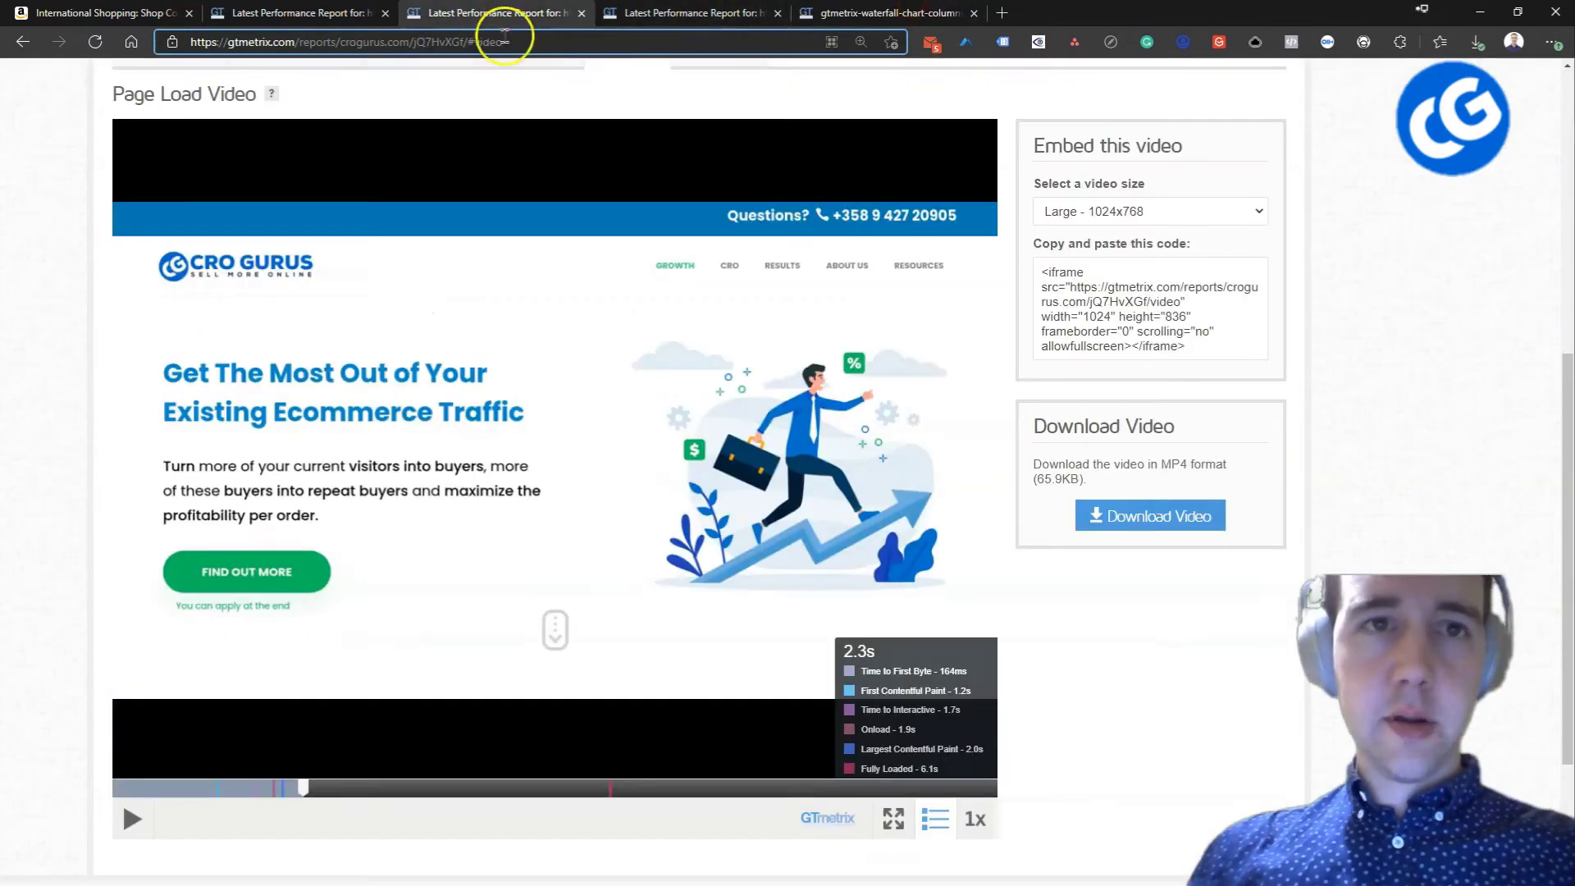
pyautogui.click(933, 20)
pyautogui.click(352, 15)
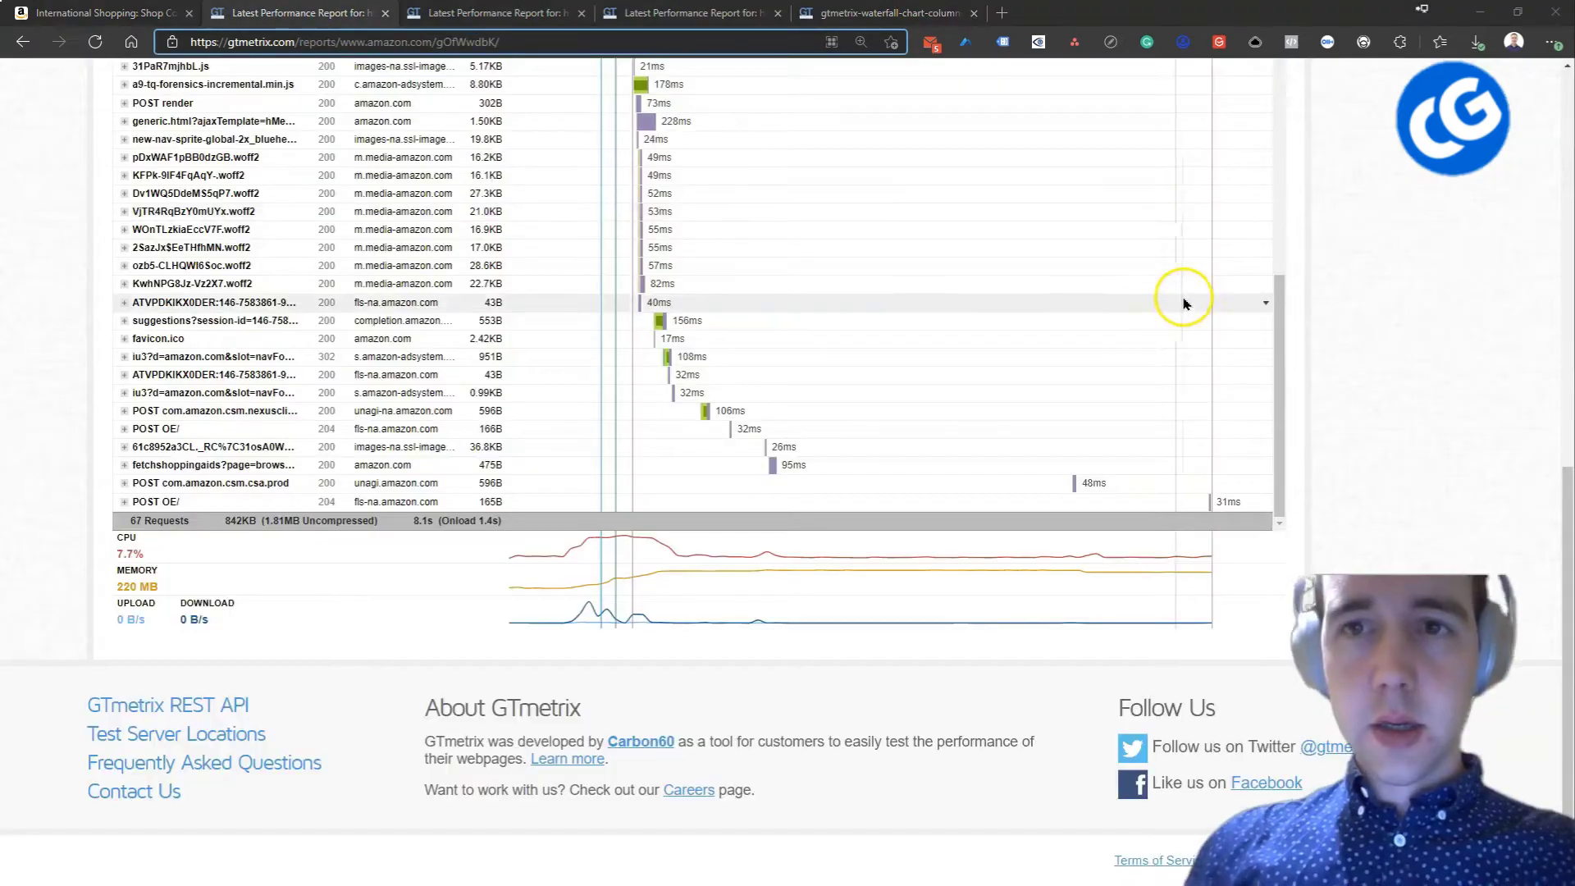
pyautogui.scroll(10, 1271, 312)
pyautogui.scroll(-2, 1345, 353)
# - On the Amazon network log, close the request details pane to reveal the waterfall bars
pyautogui.moveTo(1213, 628)
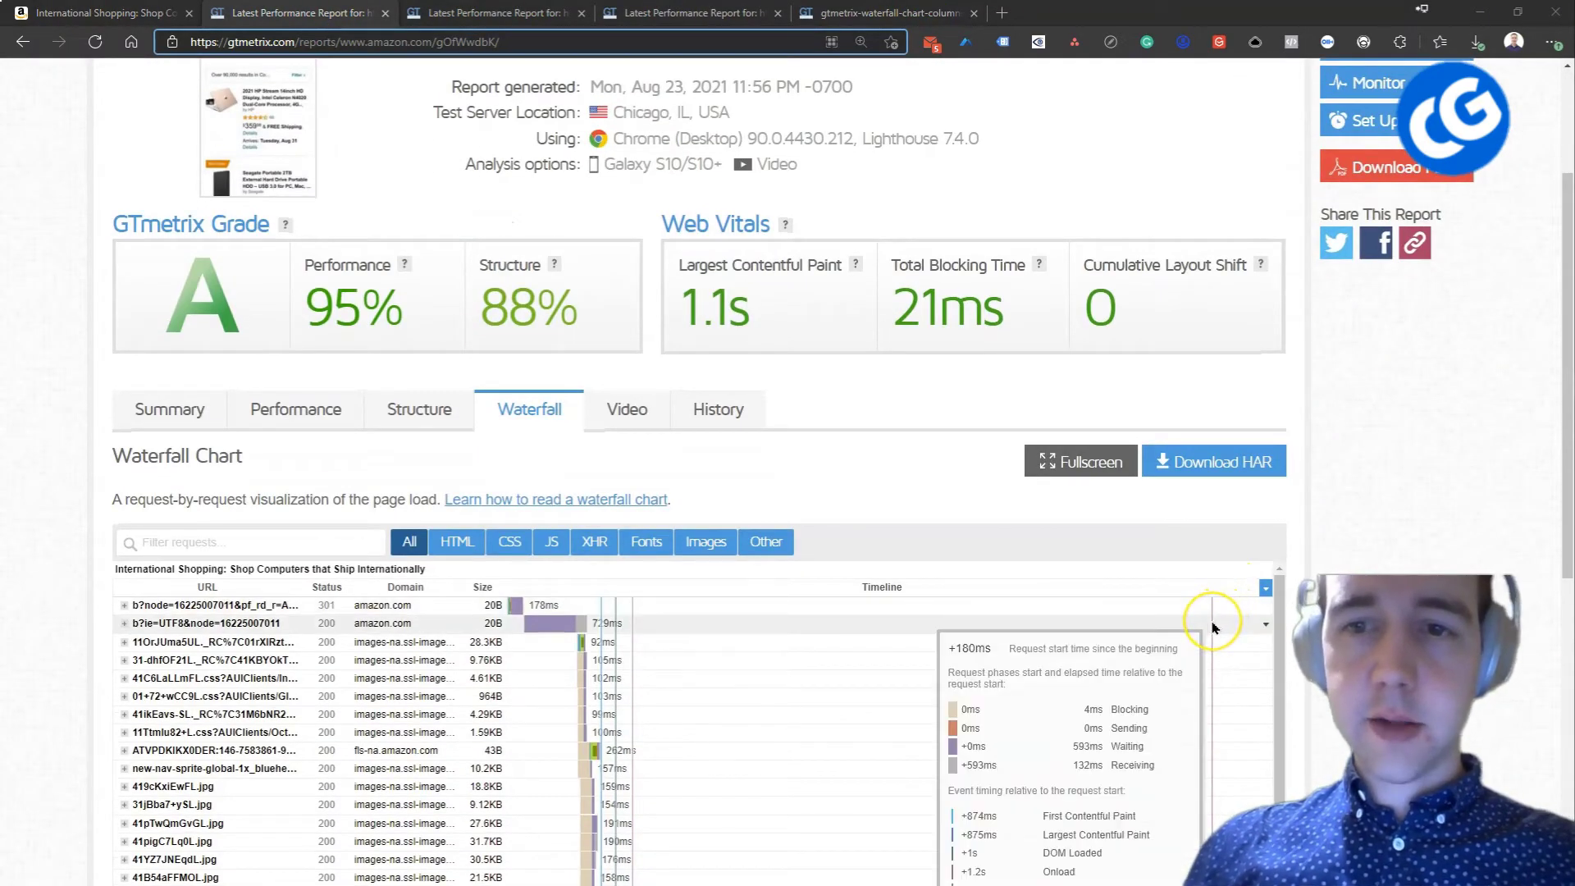
pyautogui.click(49, 13)
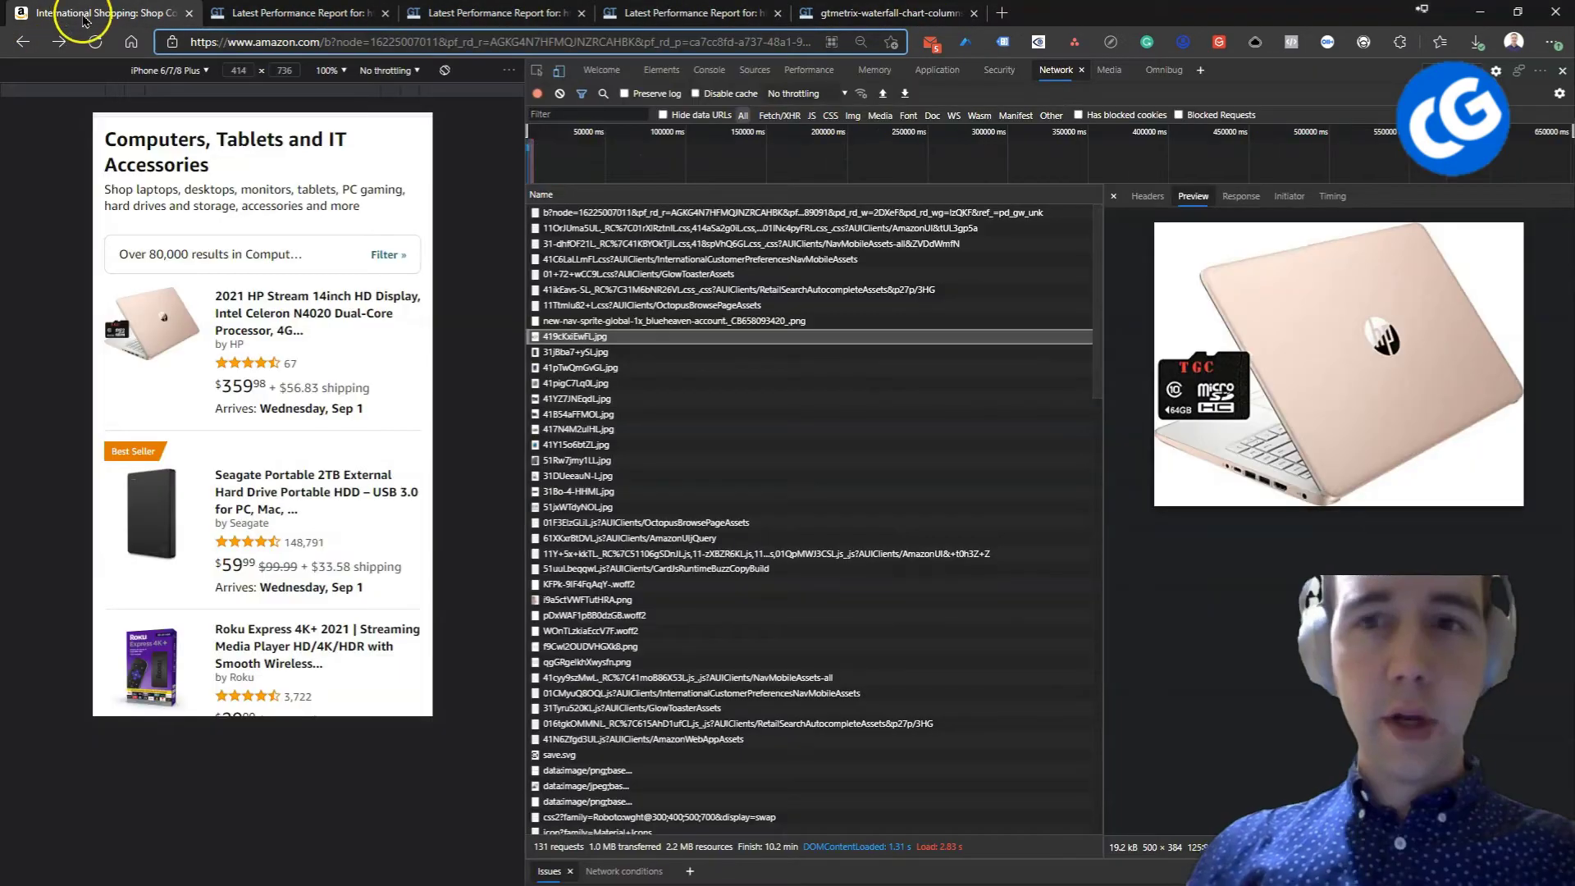
pyautogui.click(1113, 196)
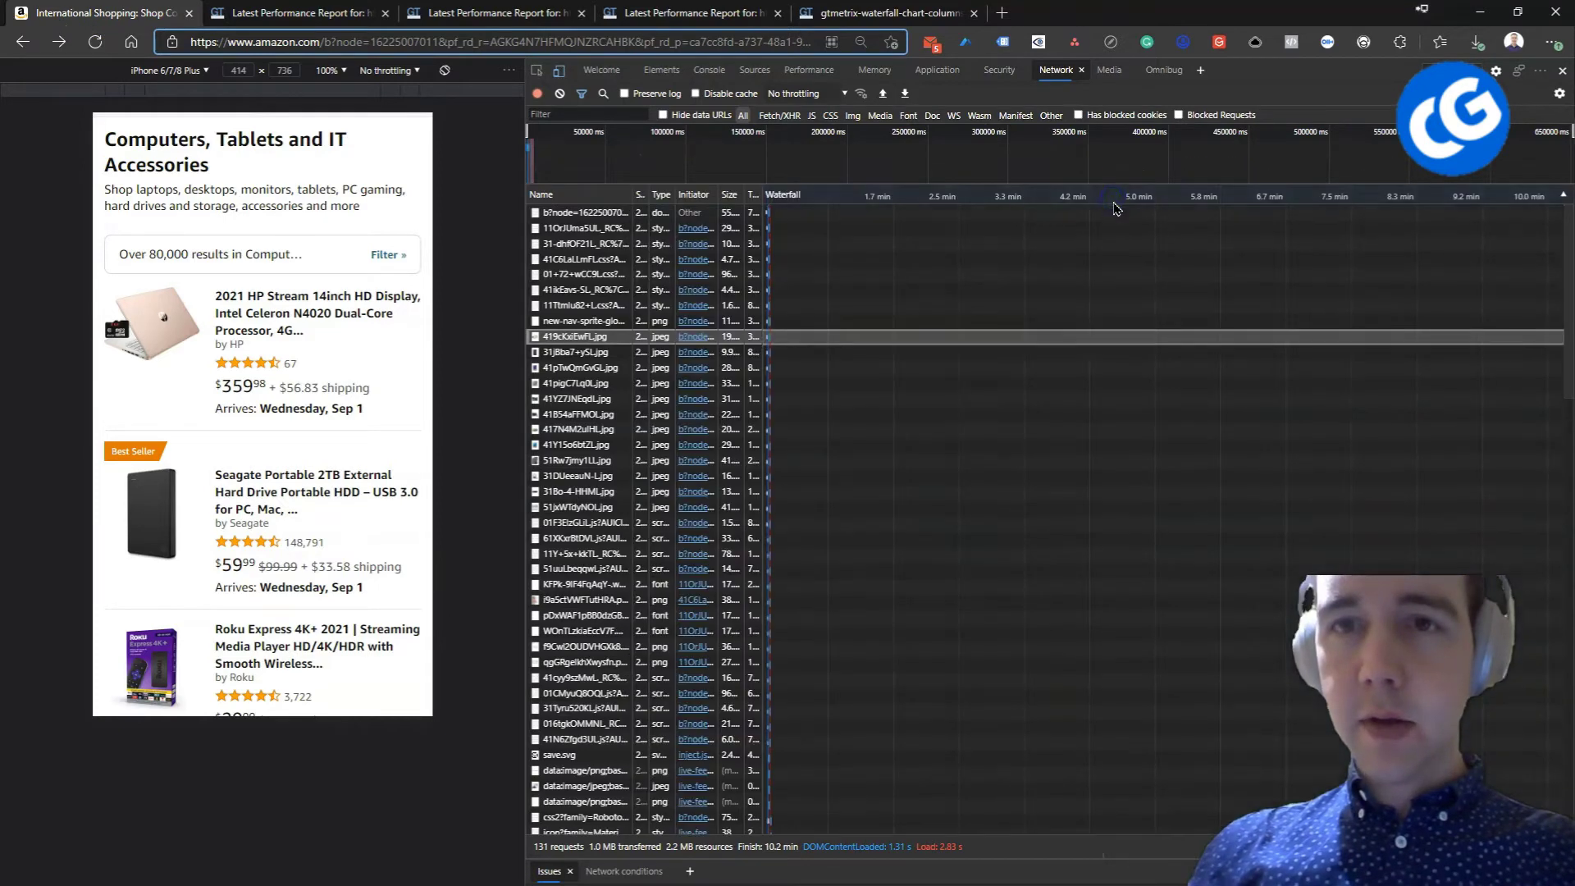
pyautogui.scroll(-15, 1017, 515)
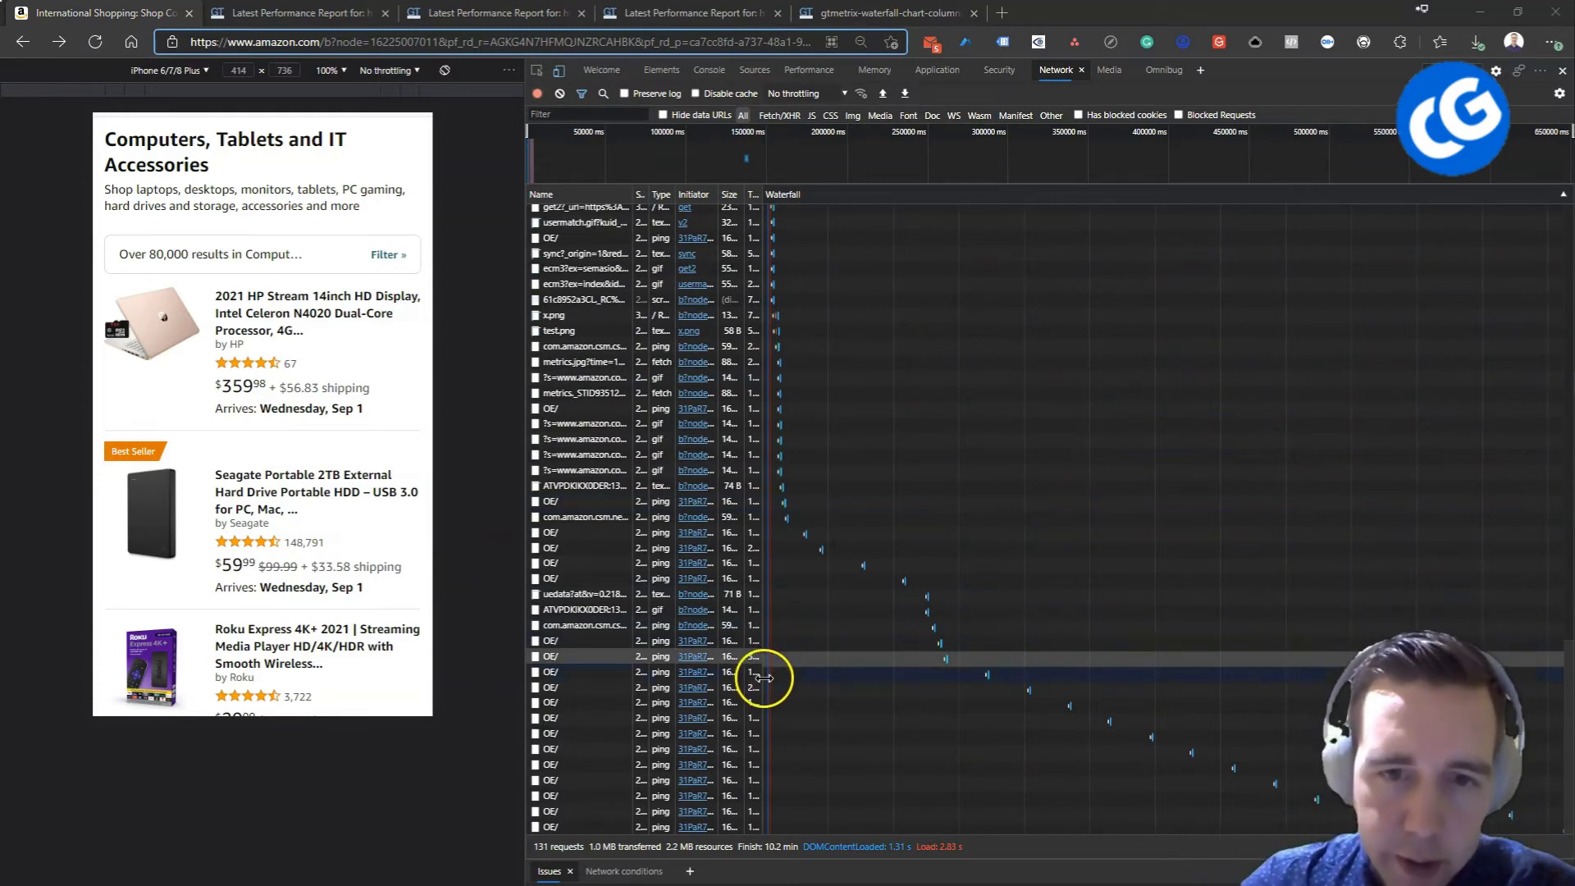
pyautogui.moveTo(780, 456)
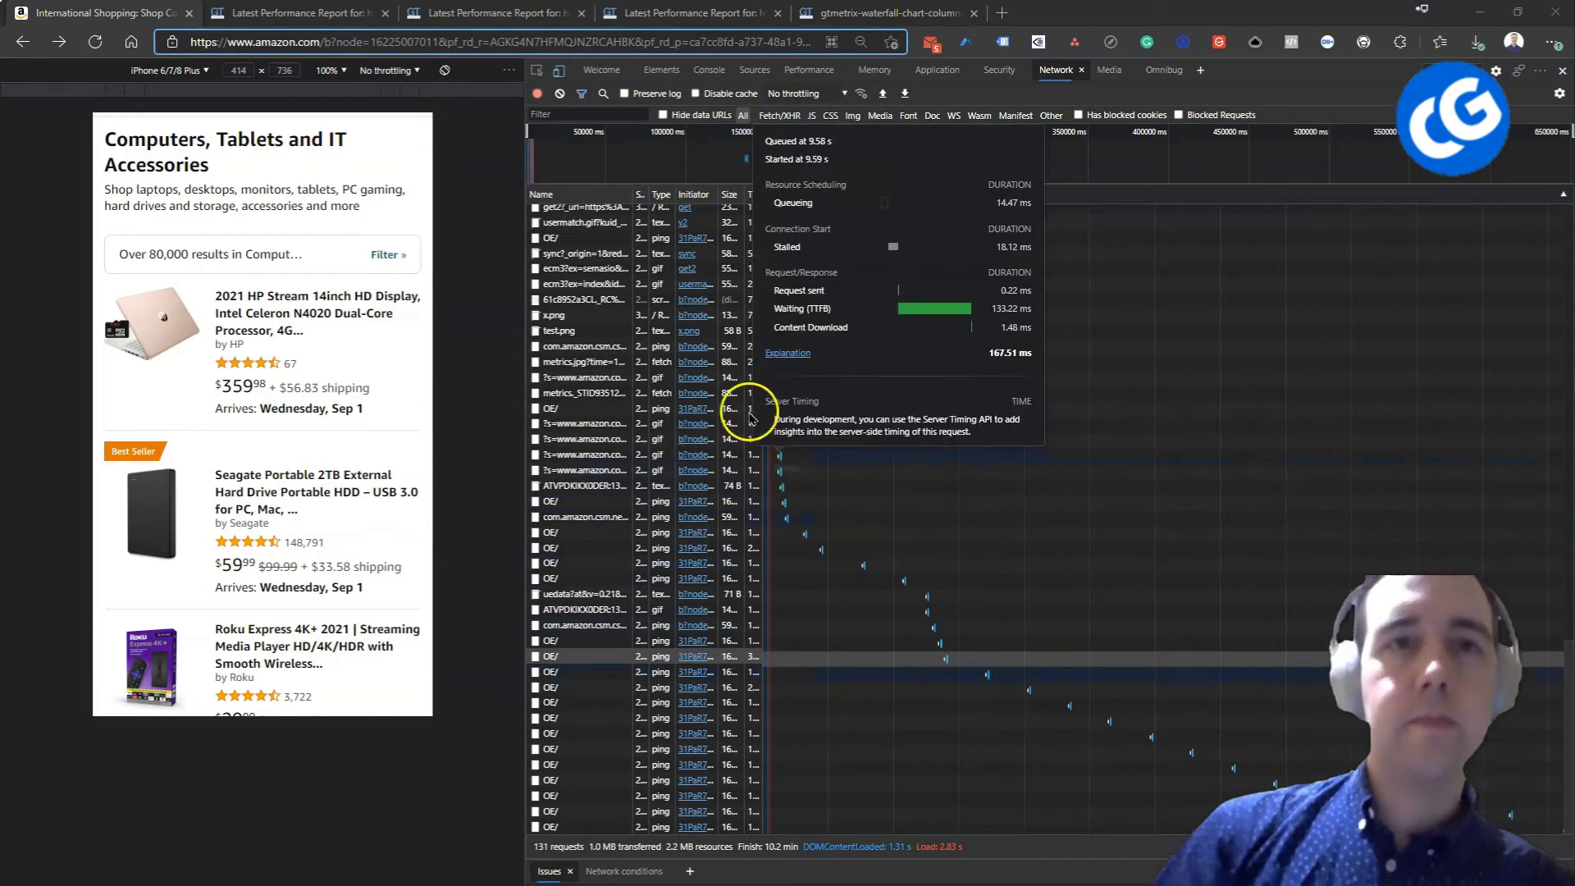
pyautogui.moveTo(963, 488)
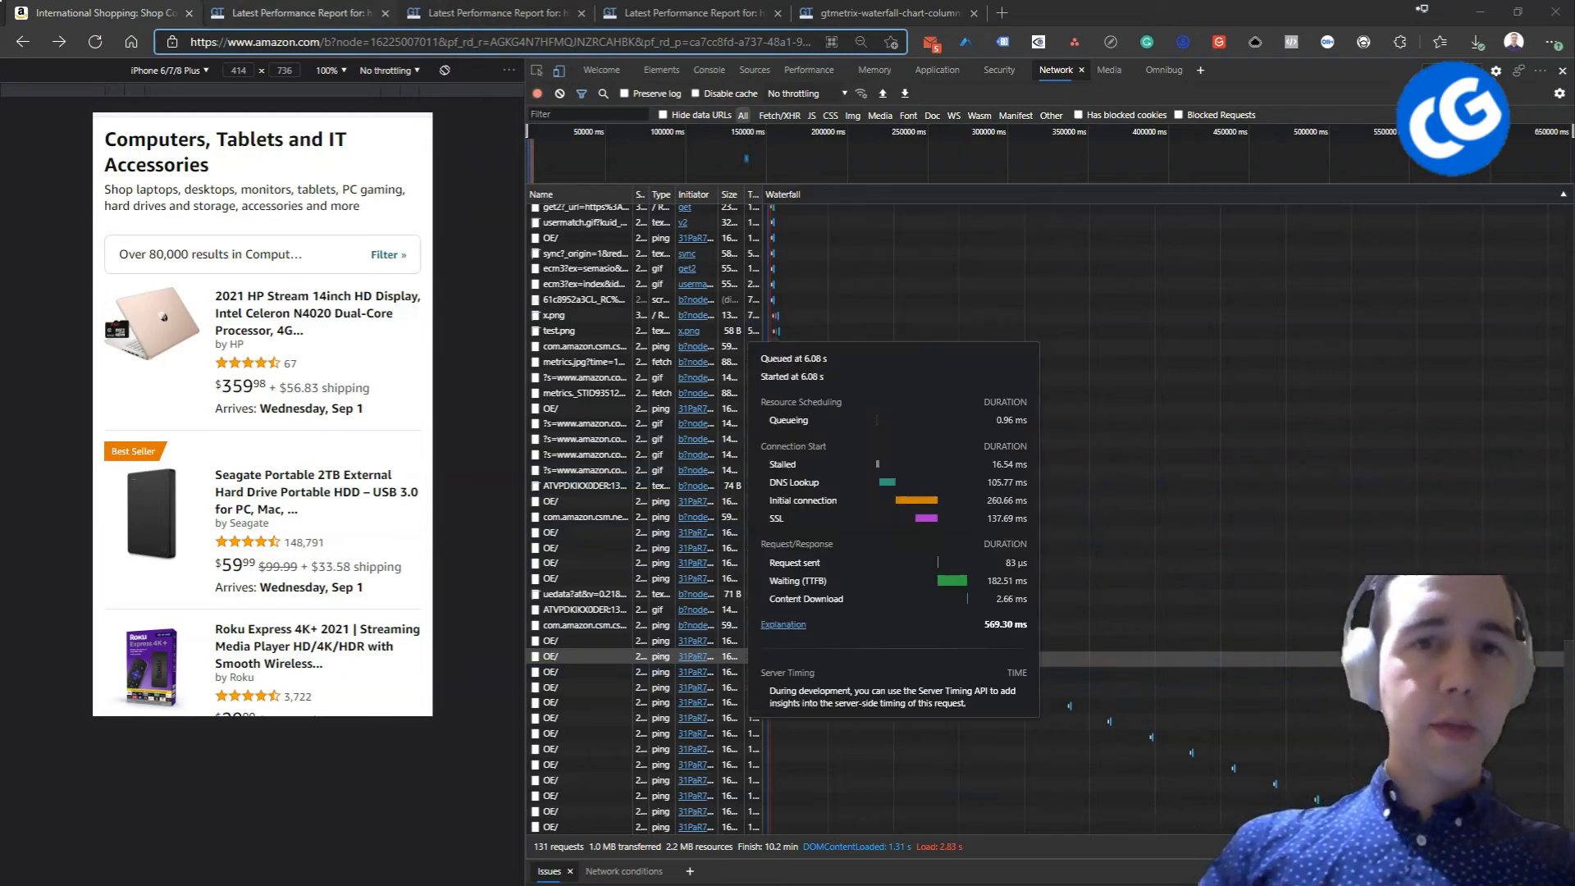
pyautogui.moveTo(773, 308)
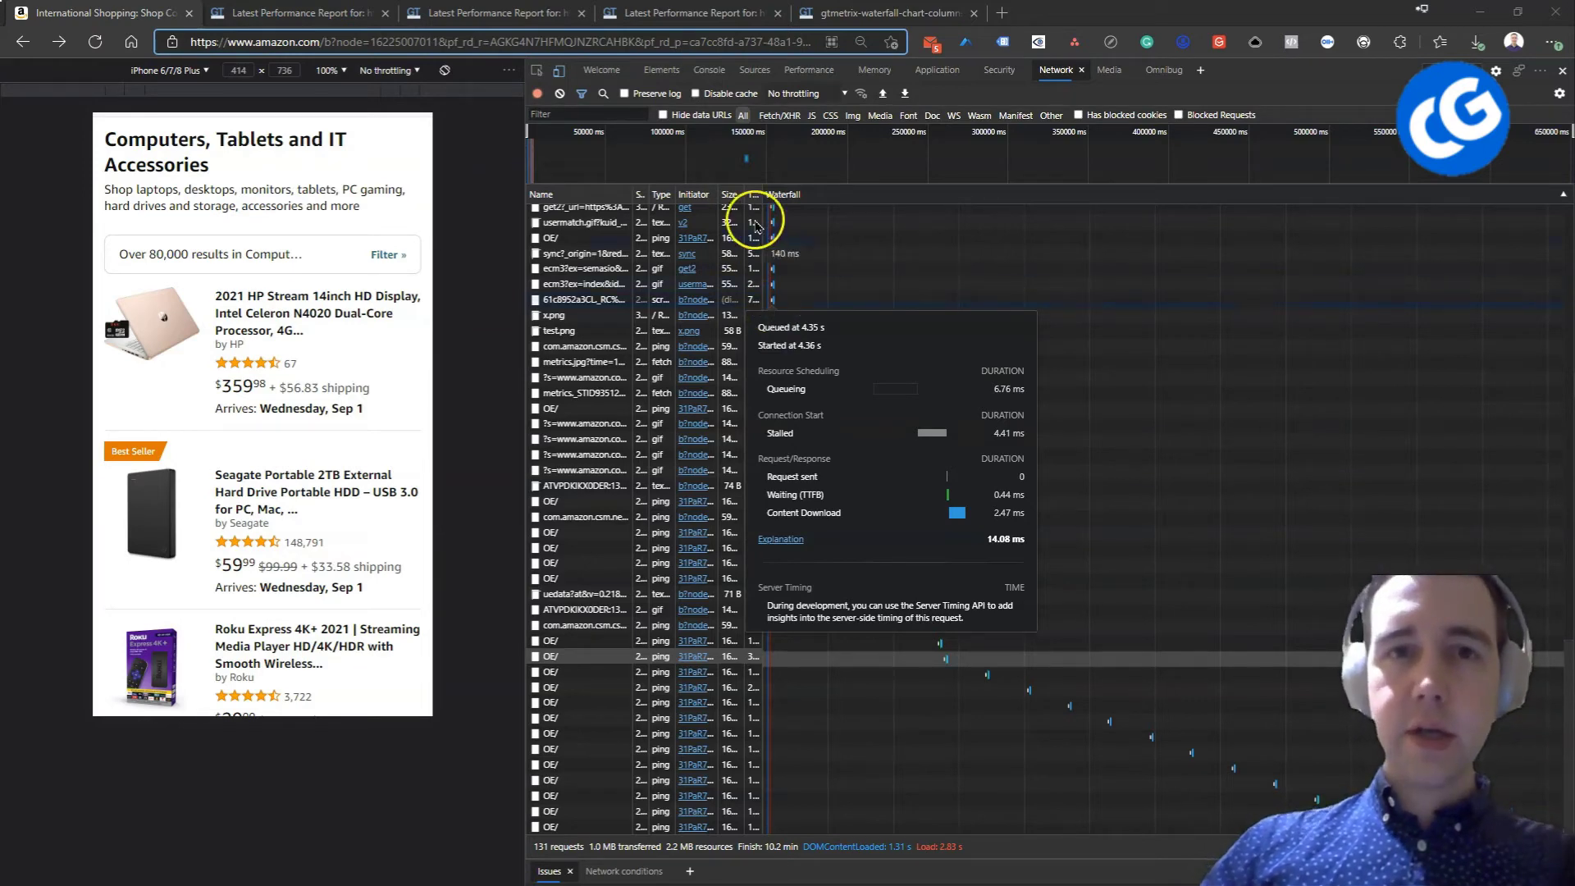
# - Sort requests by Waterfall earliest-first and view x.png's timing: 475.72 ms connection, 730.93 ms total
pyautogui.click(763, 195)
pyautogui.moveTo(761, 195); pyautogui.dragTo(779, 196)
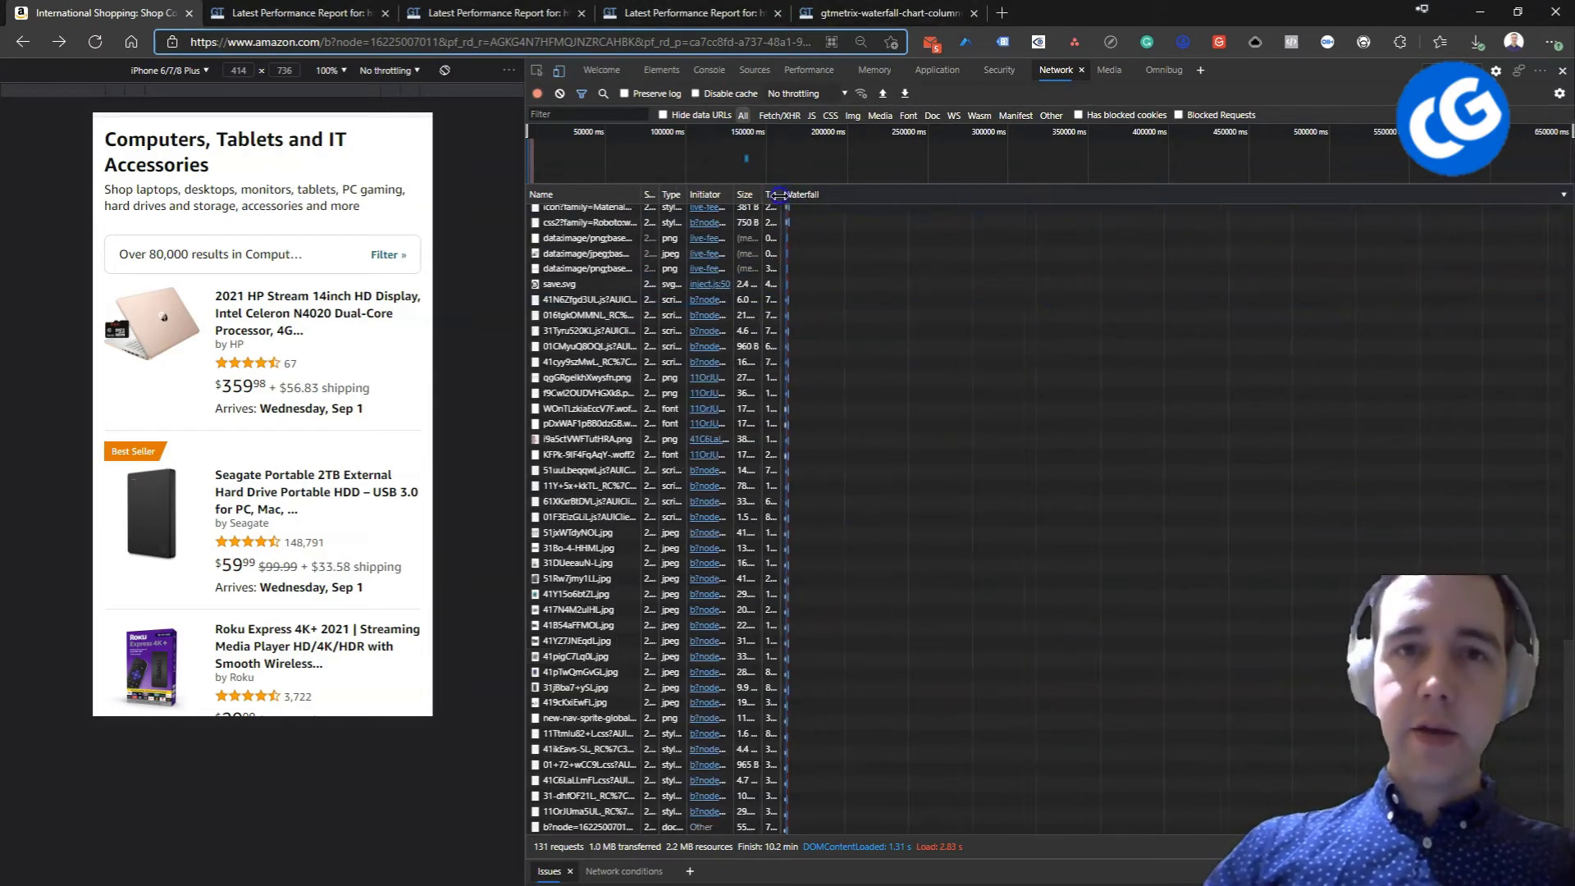
pyautogui.click(820, 195)
pyautogui.scroll(10, 894, 263)
pyautogui.moveTo(789, 220)
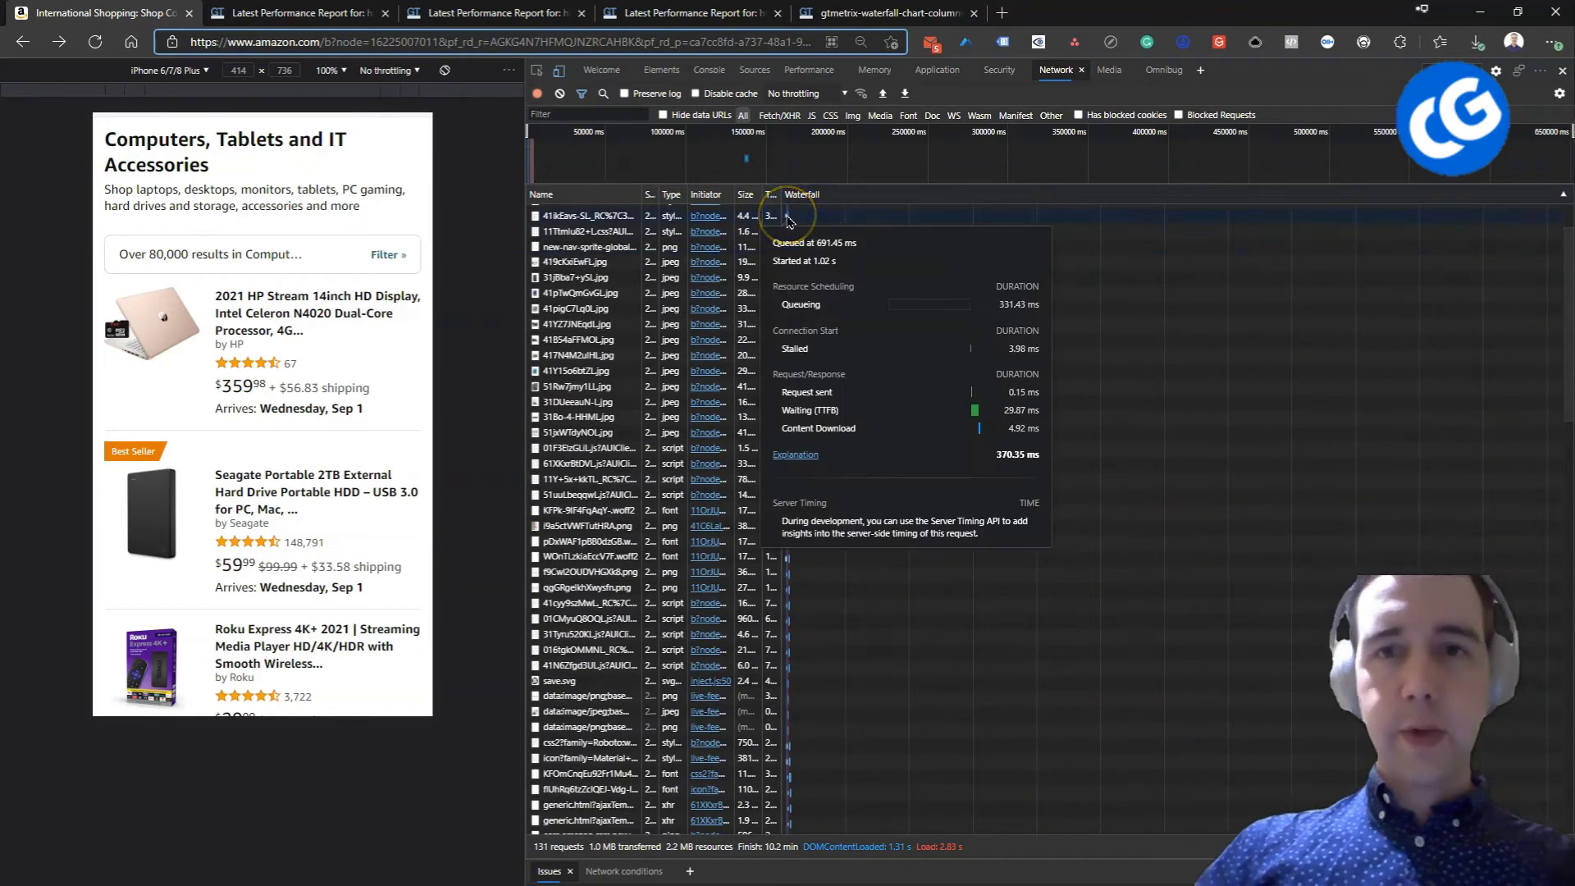
pyautogui.scroll(-10, 783, 270)
pyautogui.moveTo(793, 322)
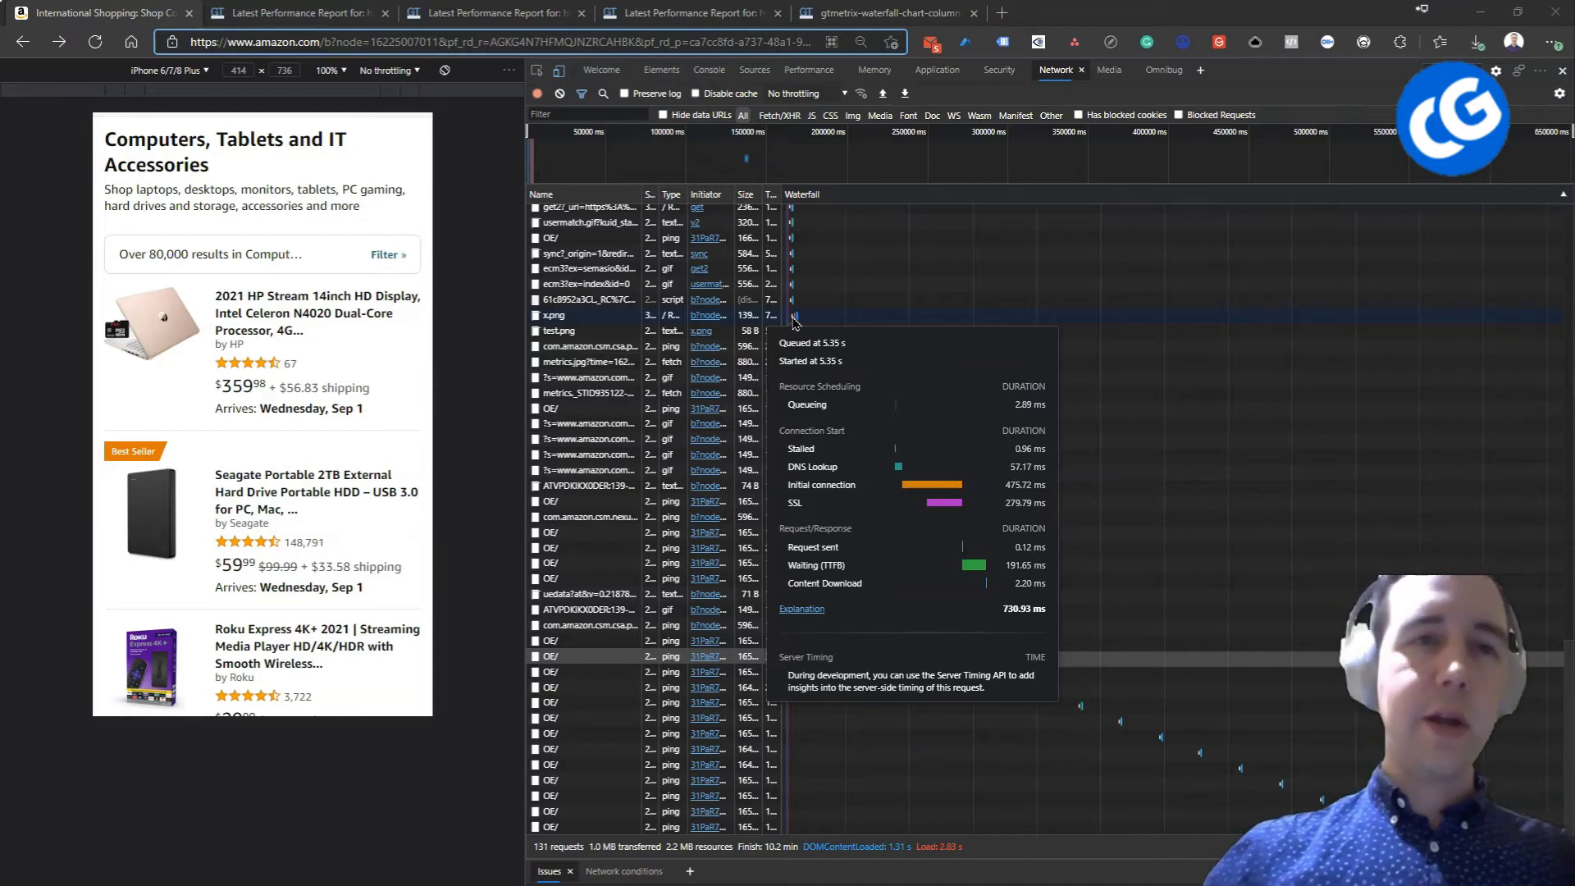
# - Back on the Amazon GTmetrix report, view the second waterfall request's timing breakdown
pyautogui.click(332, 12)
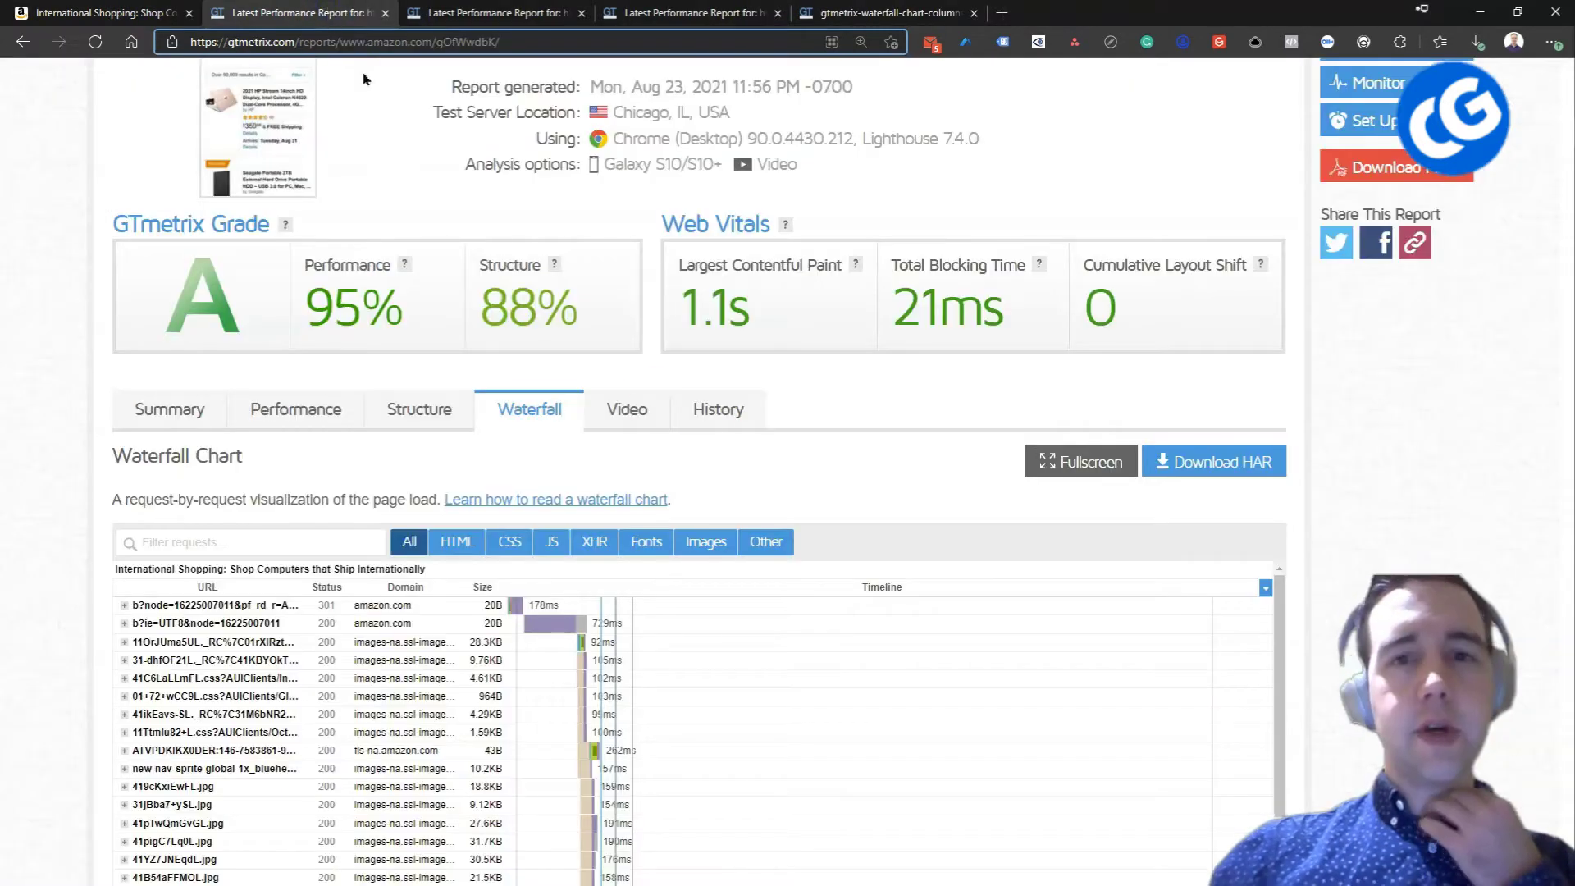
pyautogui.scroll(-3, 868, 632)
pyautogui.scroll(2, 832, 503)
pyautogui.scroll(-2, 892, 637)
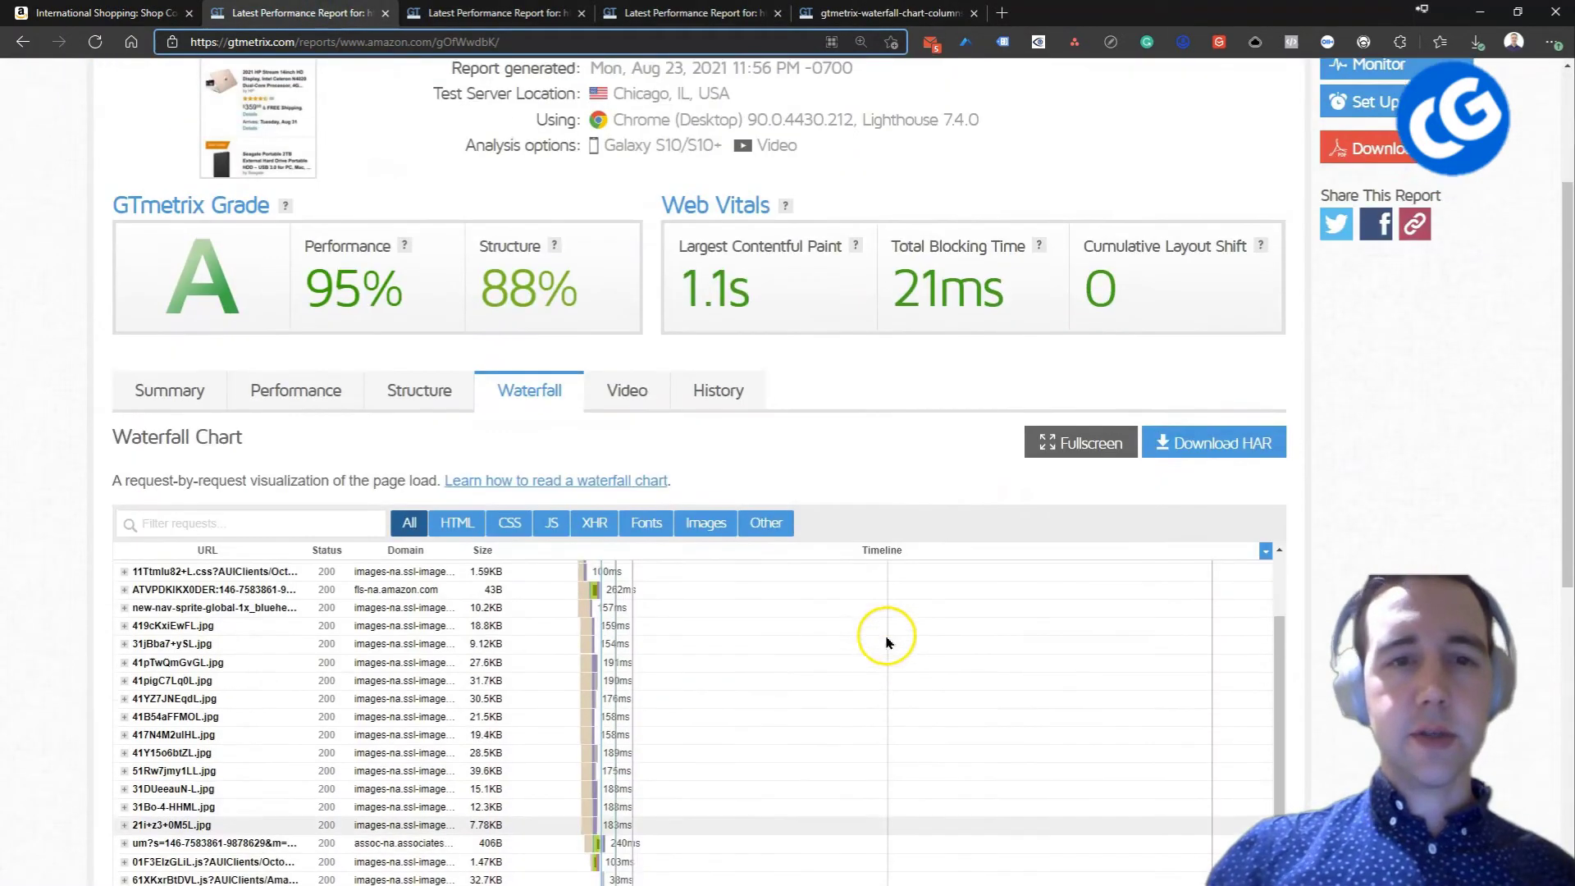
pyautogui.scroll(3, 884, 642)
pyautogui.scroll(-5, 1020, 703)
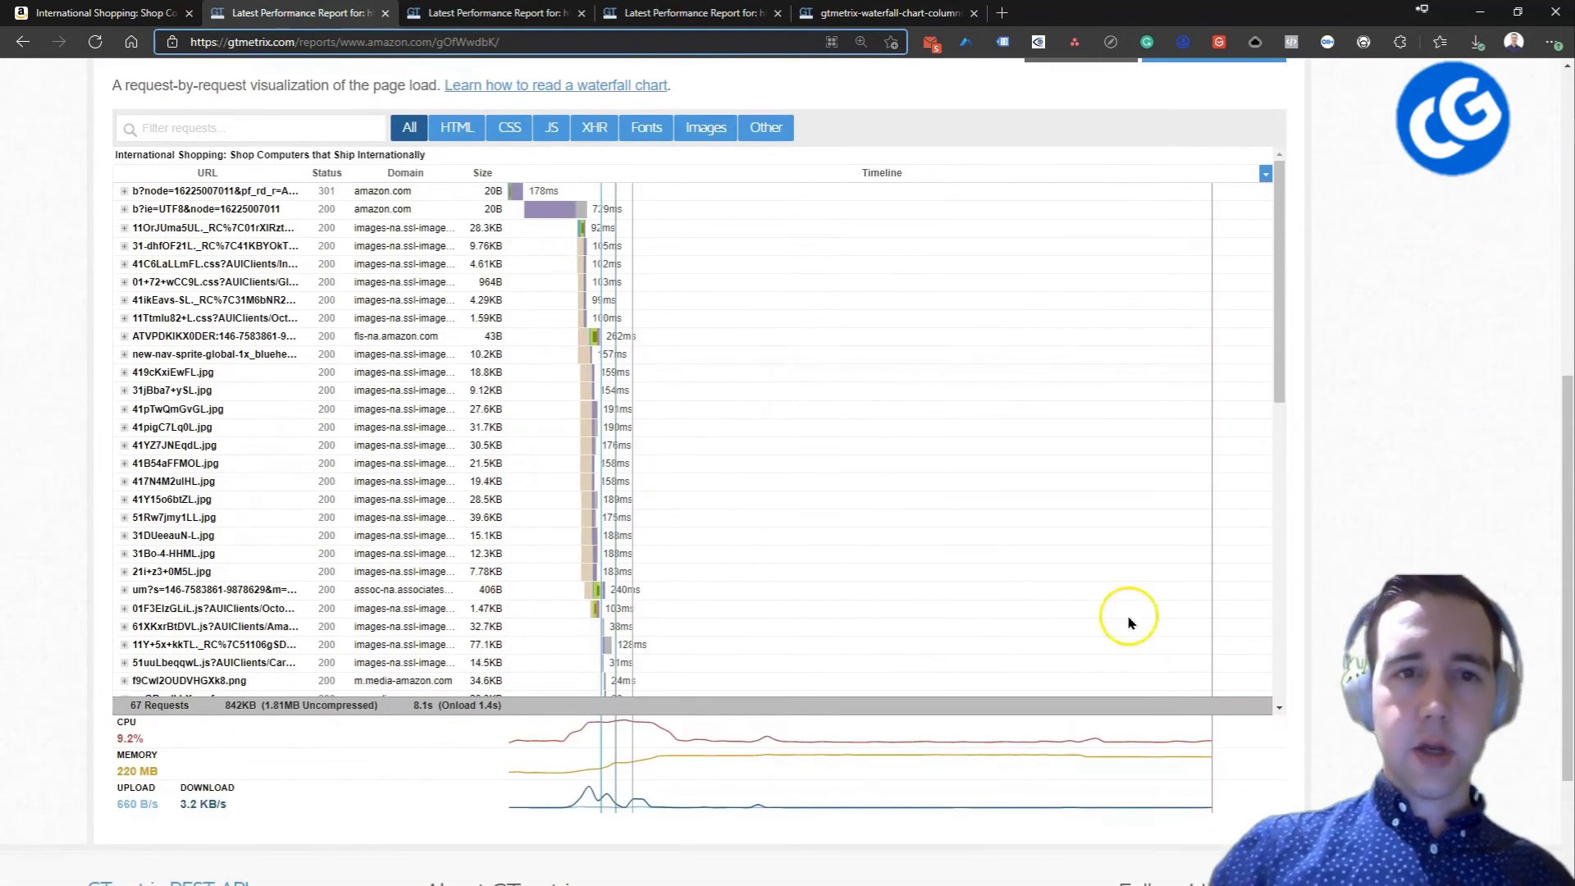
pyautogui.moveTo(557, 209)
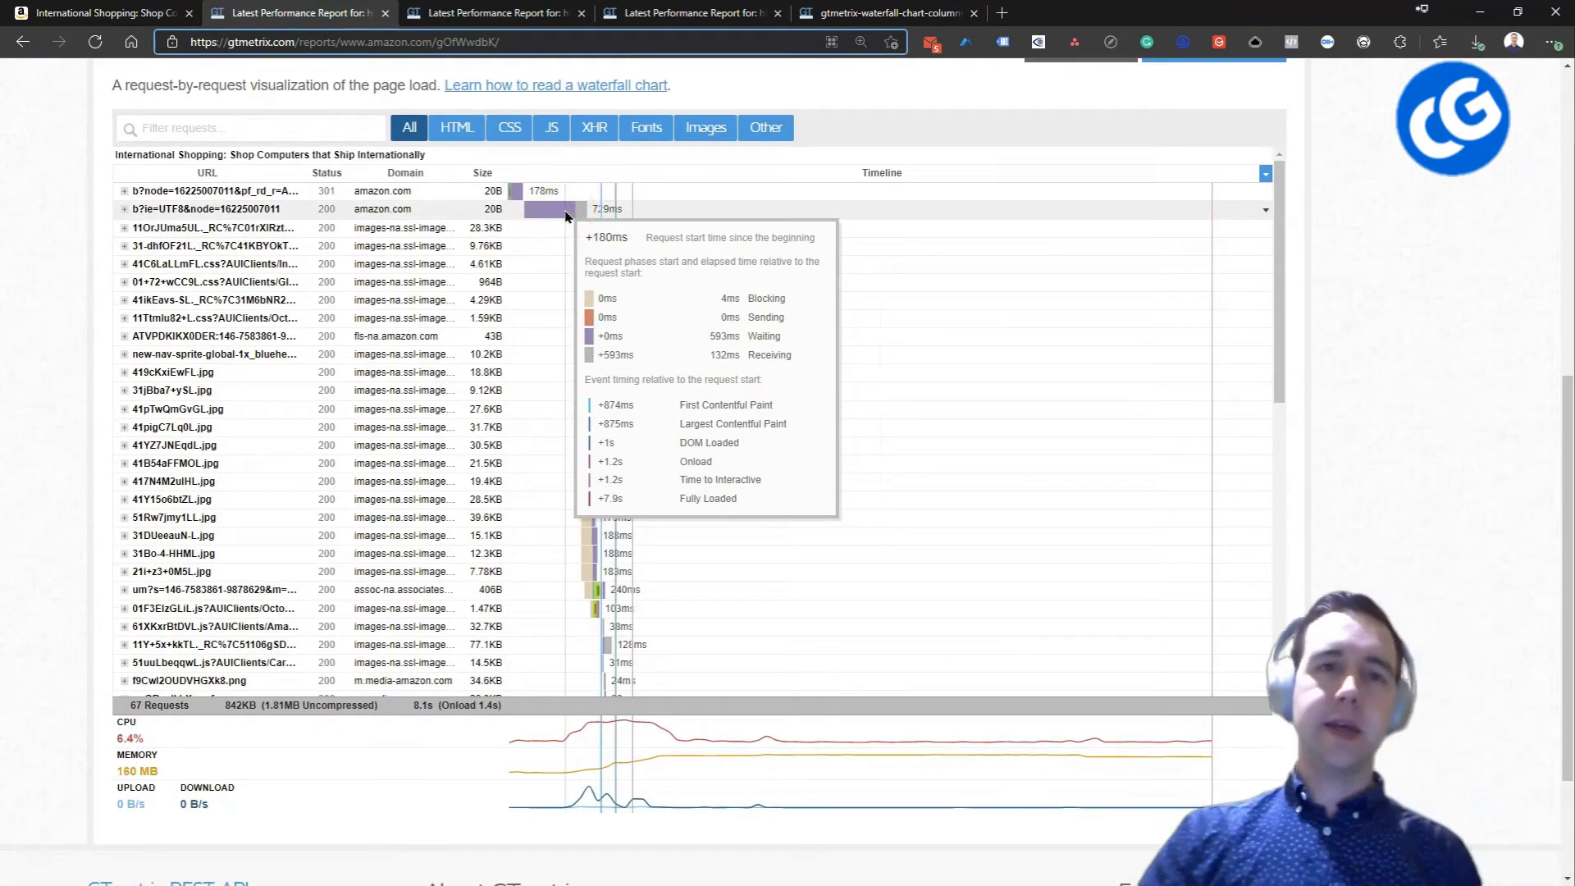
pyautogui.click(556, 211)
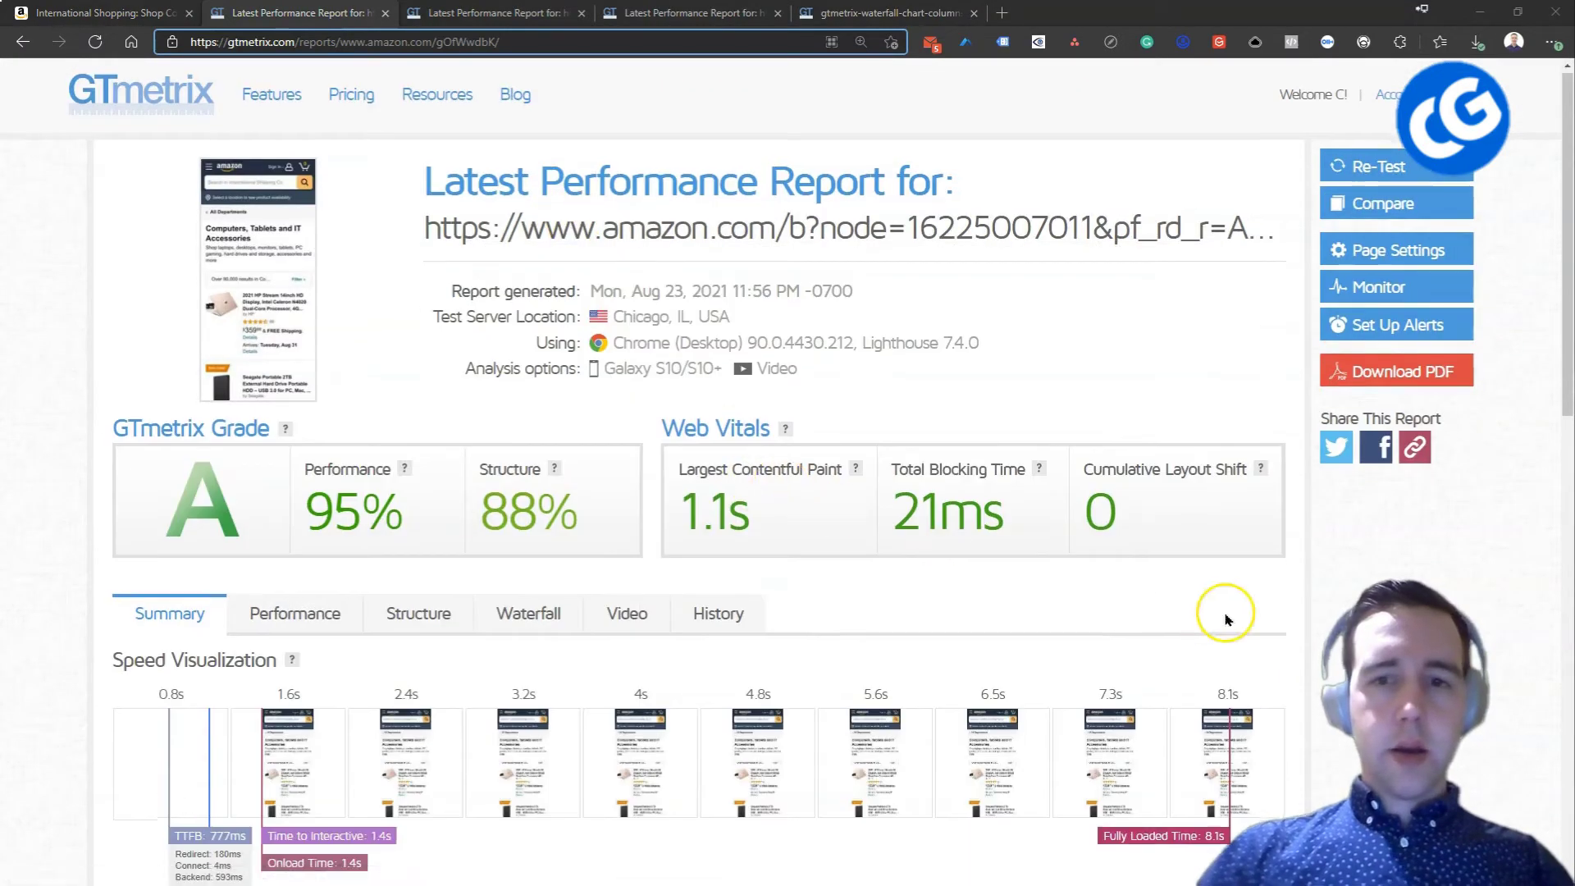
# - Scroll to the Amazon Speed Visualization: 777ms TTFB, 1.4s Time to Interactive, 8.1s Fully Loaded
pyautogui.scroll(-2, 1197, 623)
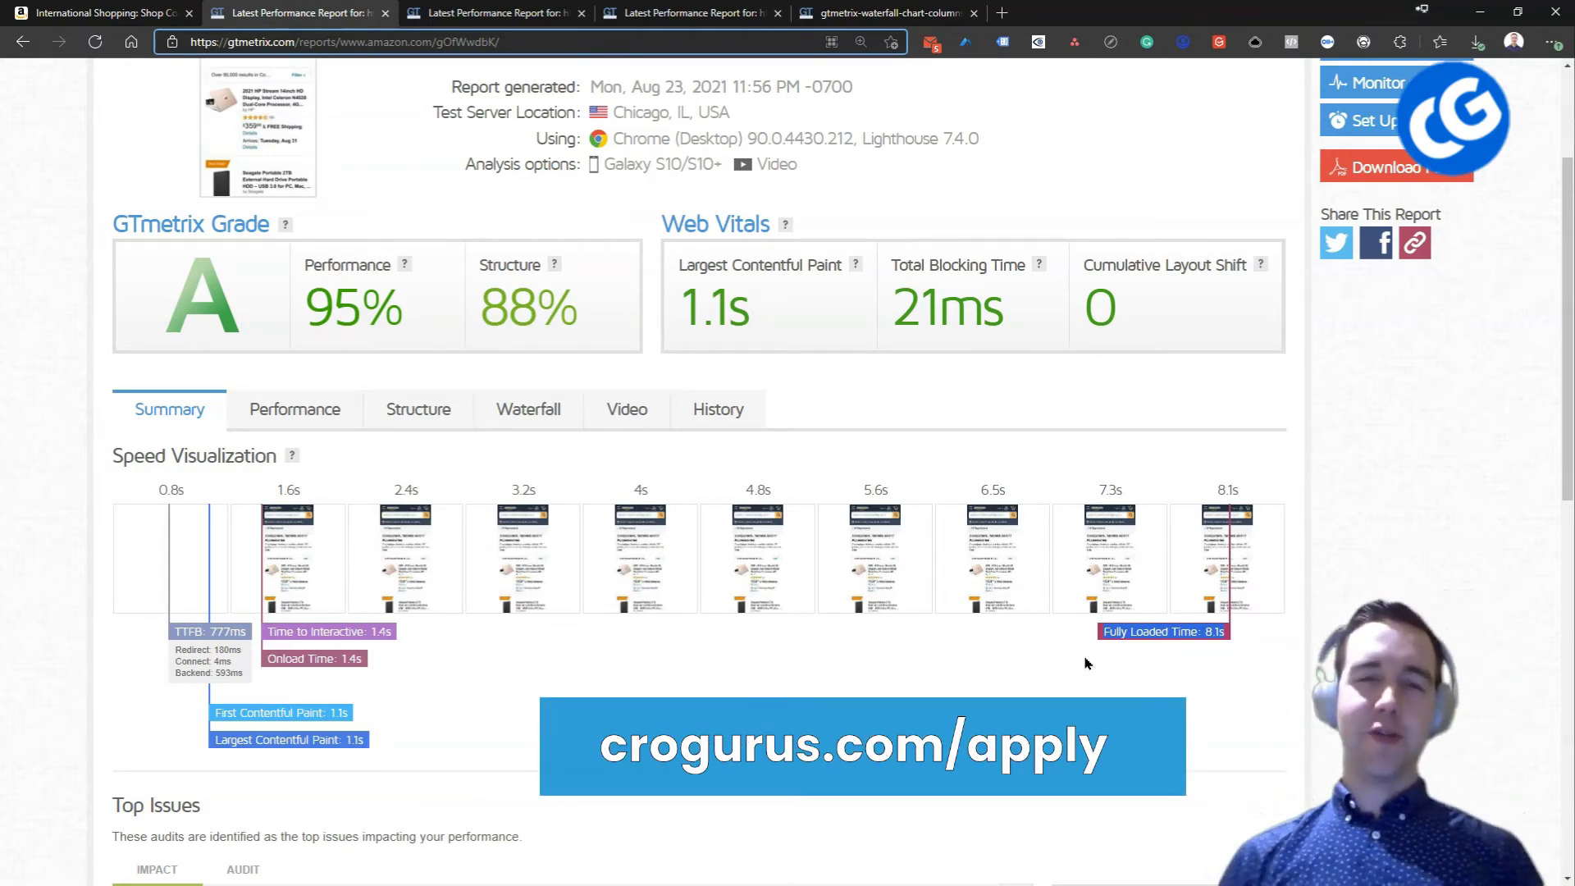
# - Rewind and replay the CRO Gurus page-load video, pausing around 1.4s and 2.1s
pyautogui.click(498, 13)
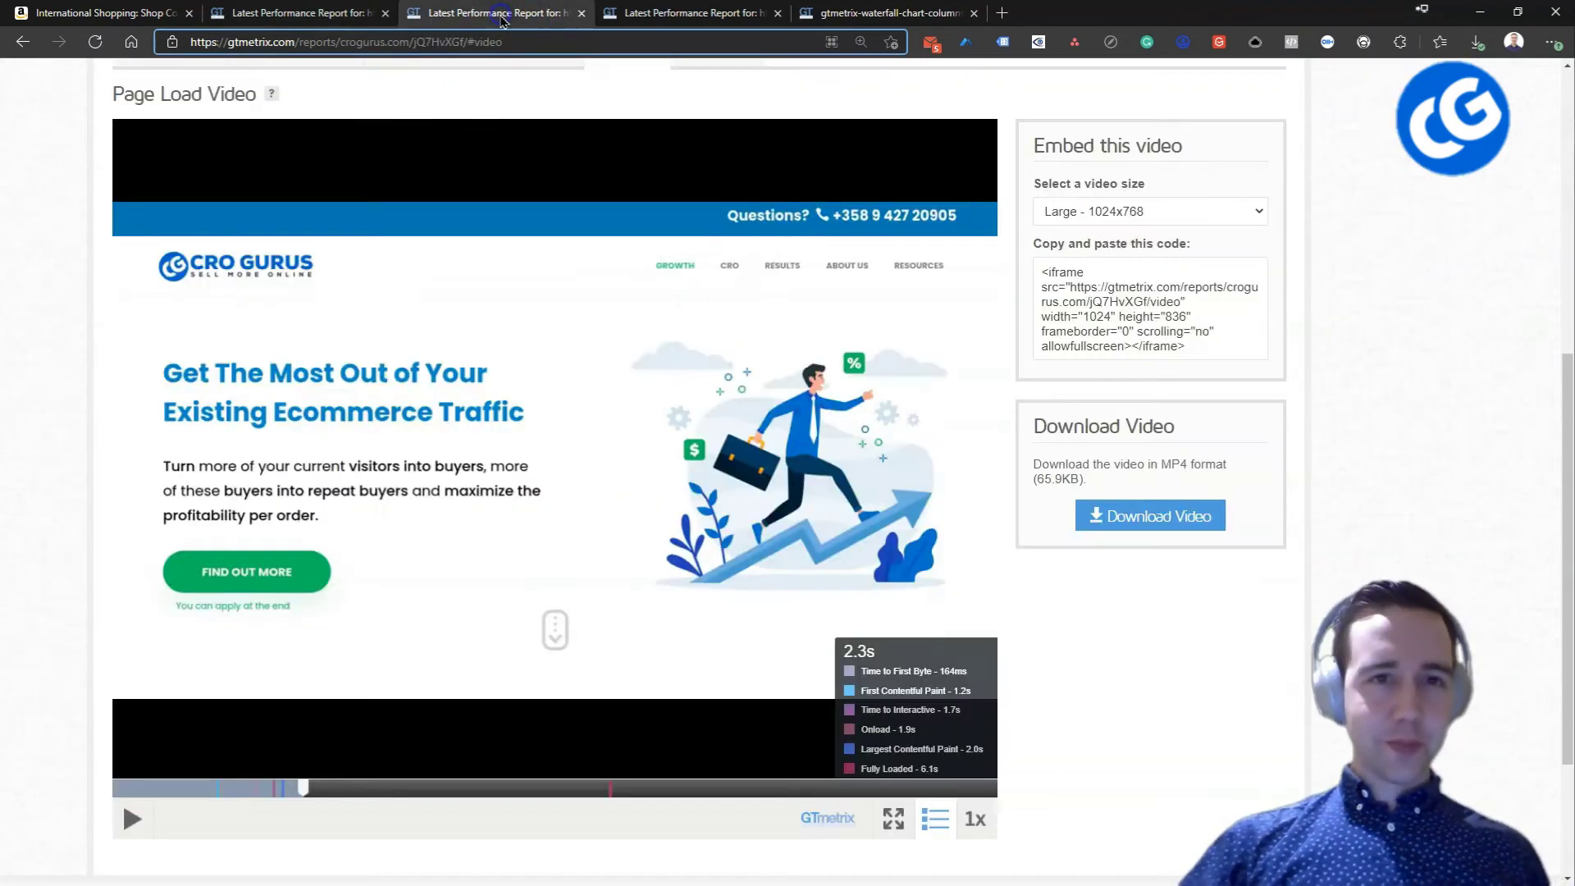
pyautogui.click(121, 787)
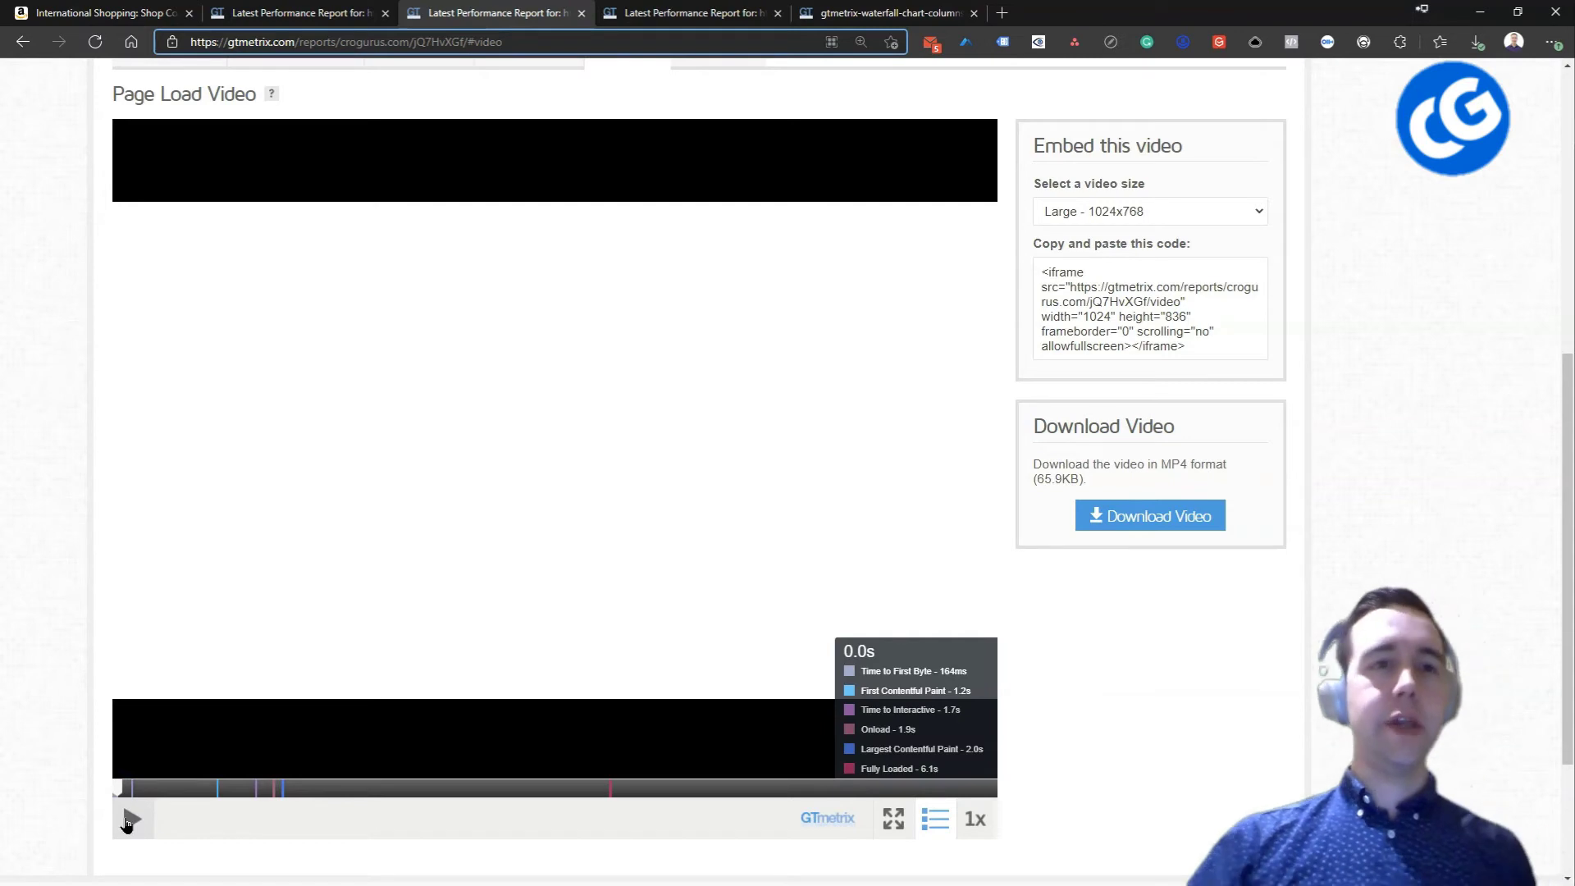
pyautogui.click(128, 821)
pyautogui.click(132, 823)
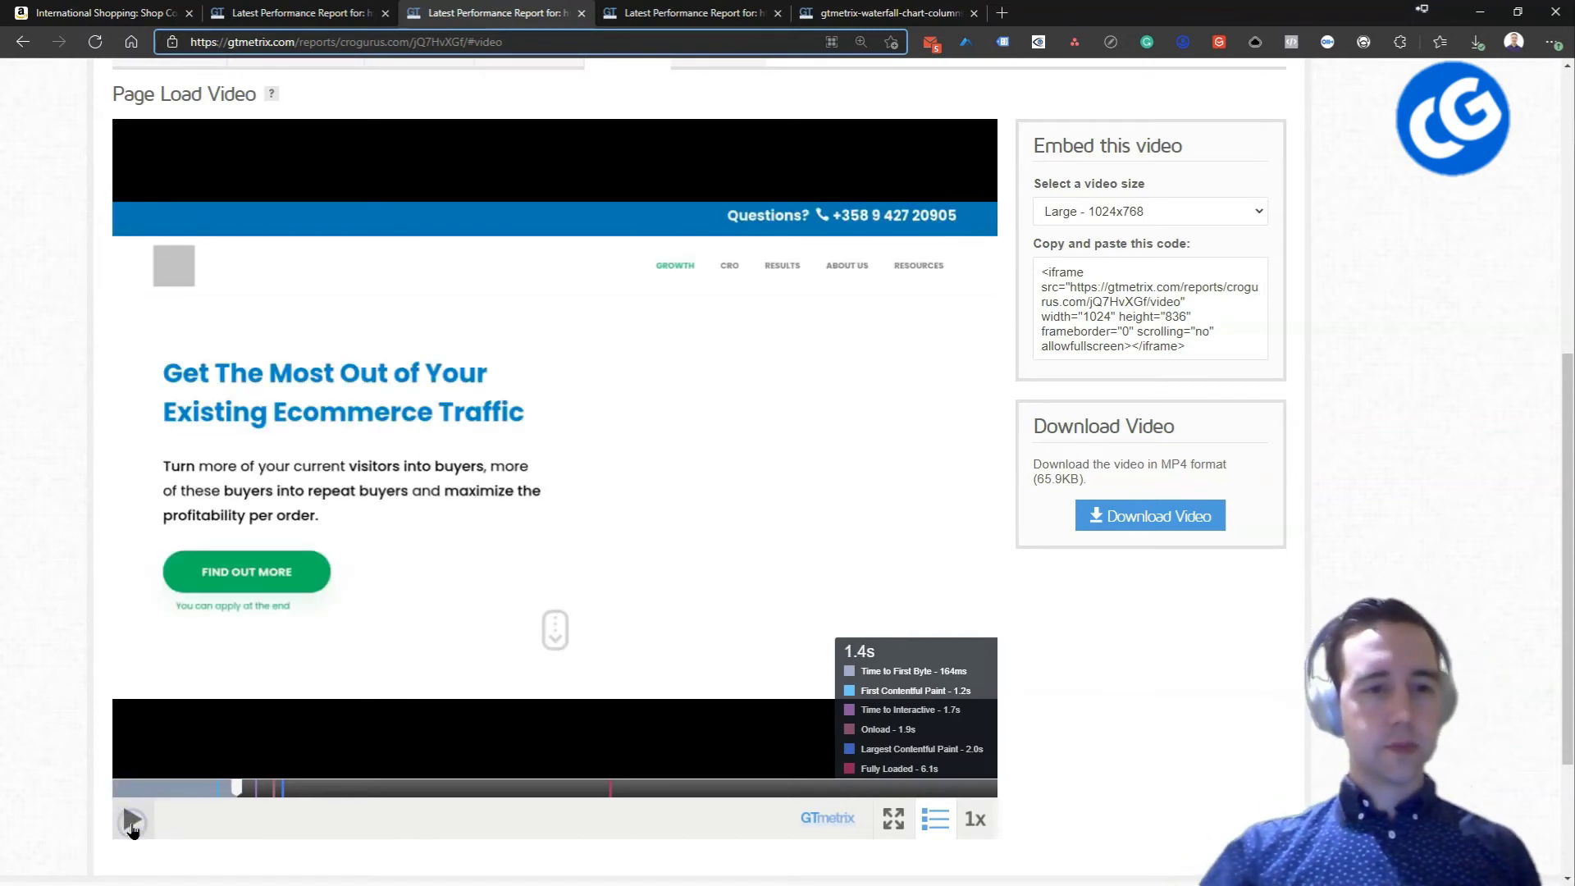
pyautogui.click(173, 837)
pyautogui.click(130, 820)
pyautogui.click(289, 790)
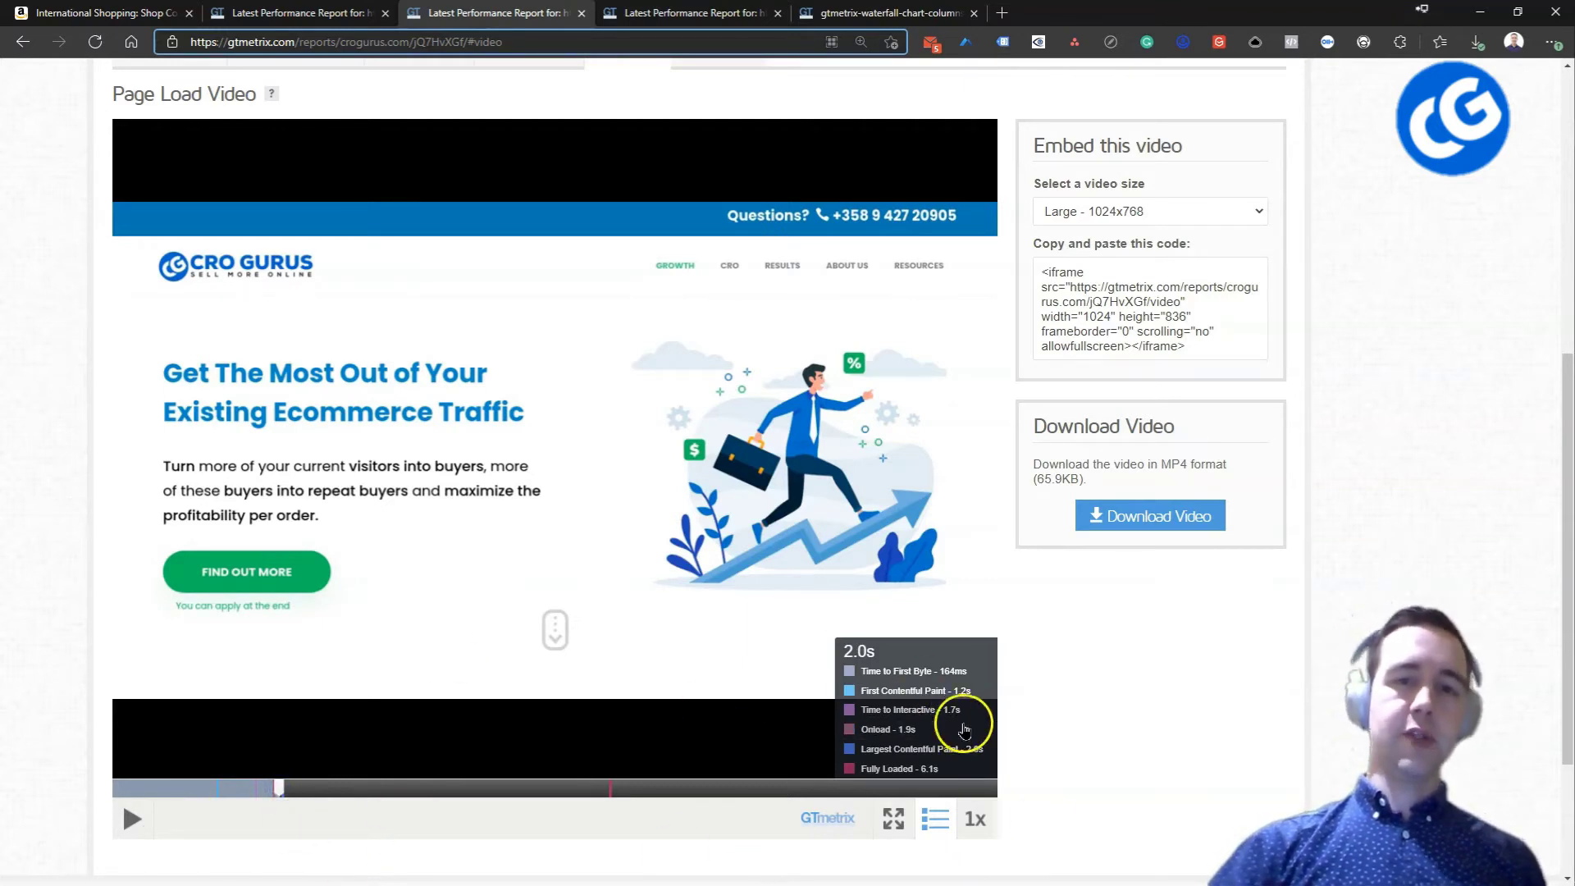
# - Jump the page-load video to the 6.1s Fully Loaded moment
pyautogui.click(1242, 668)
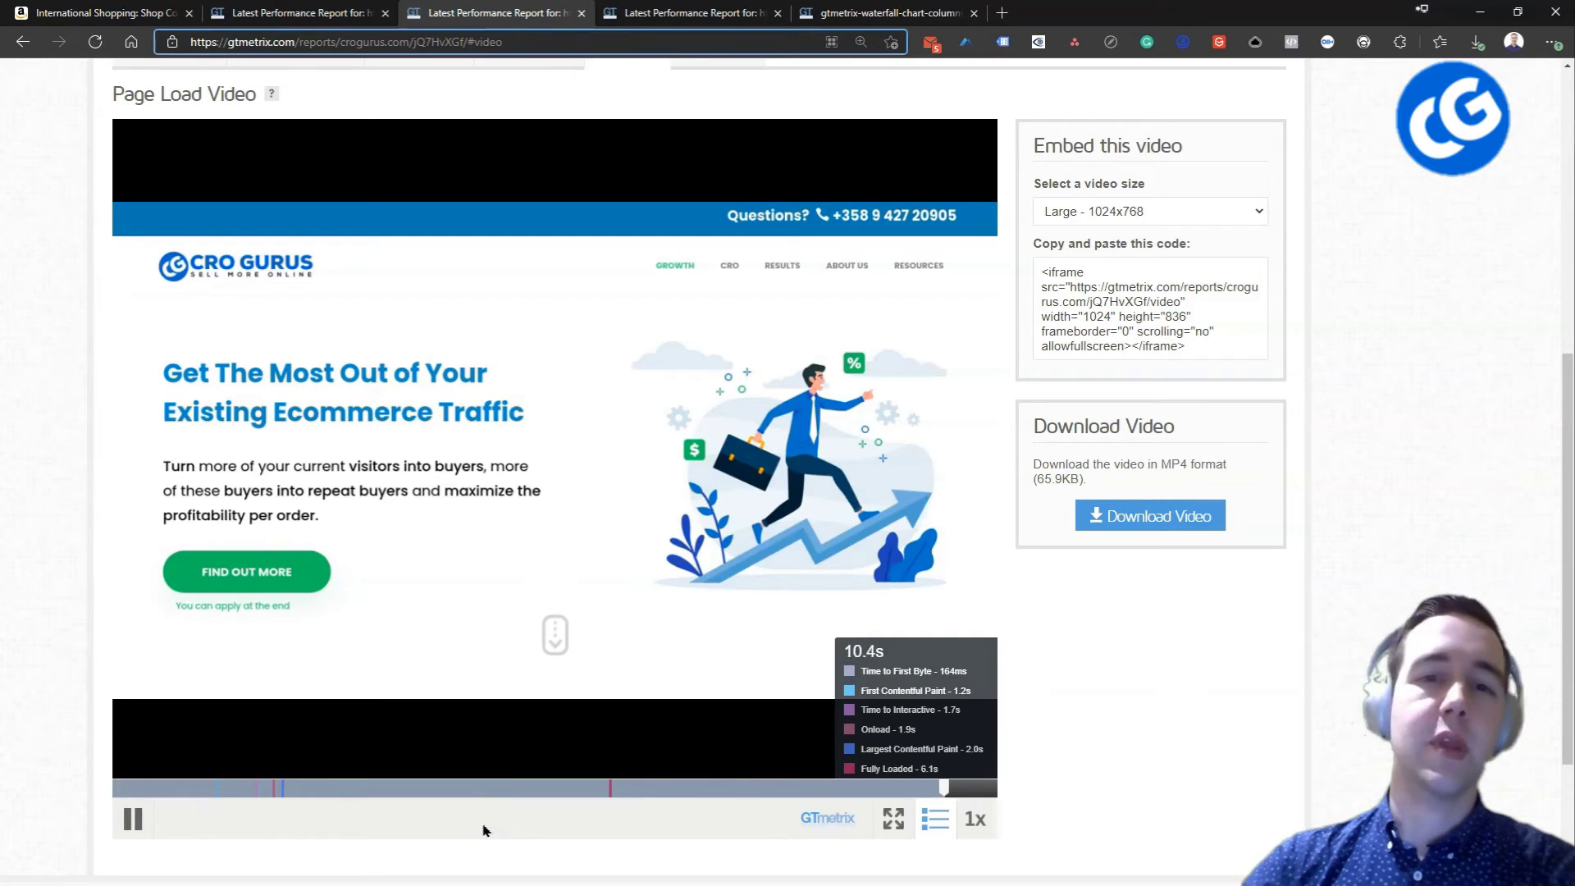
pyautogui.click(858, 697)
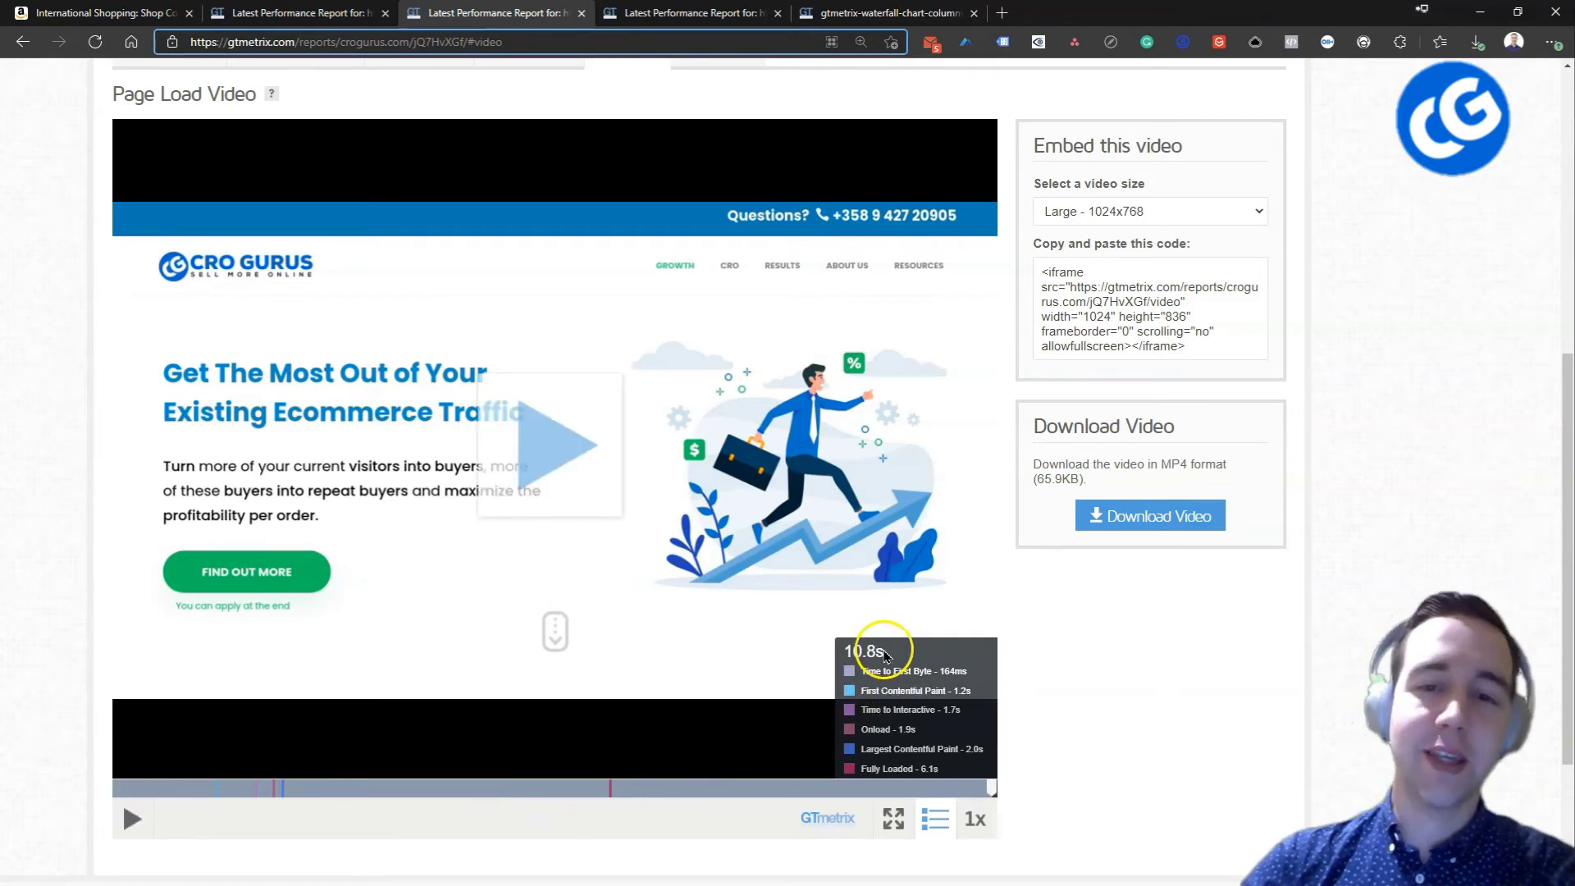
pyautogui.click(944, 768)
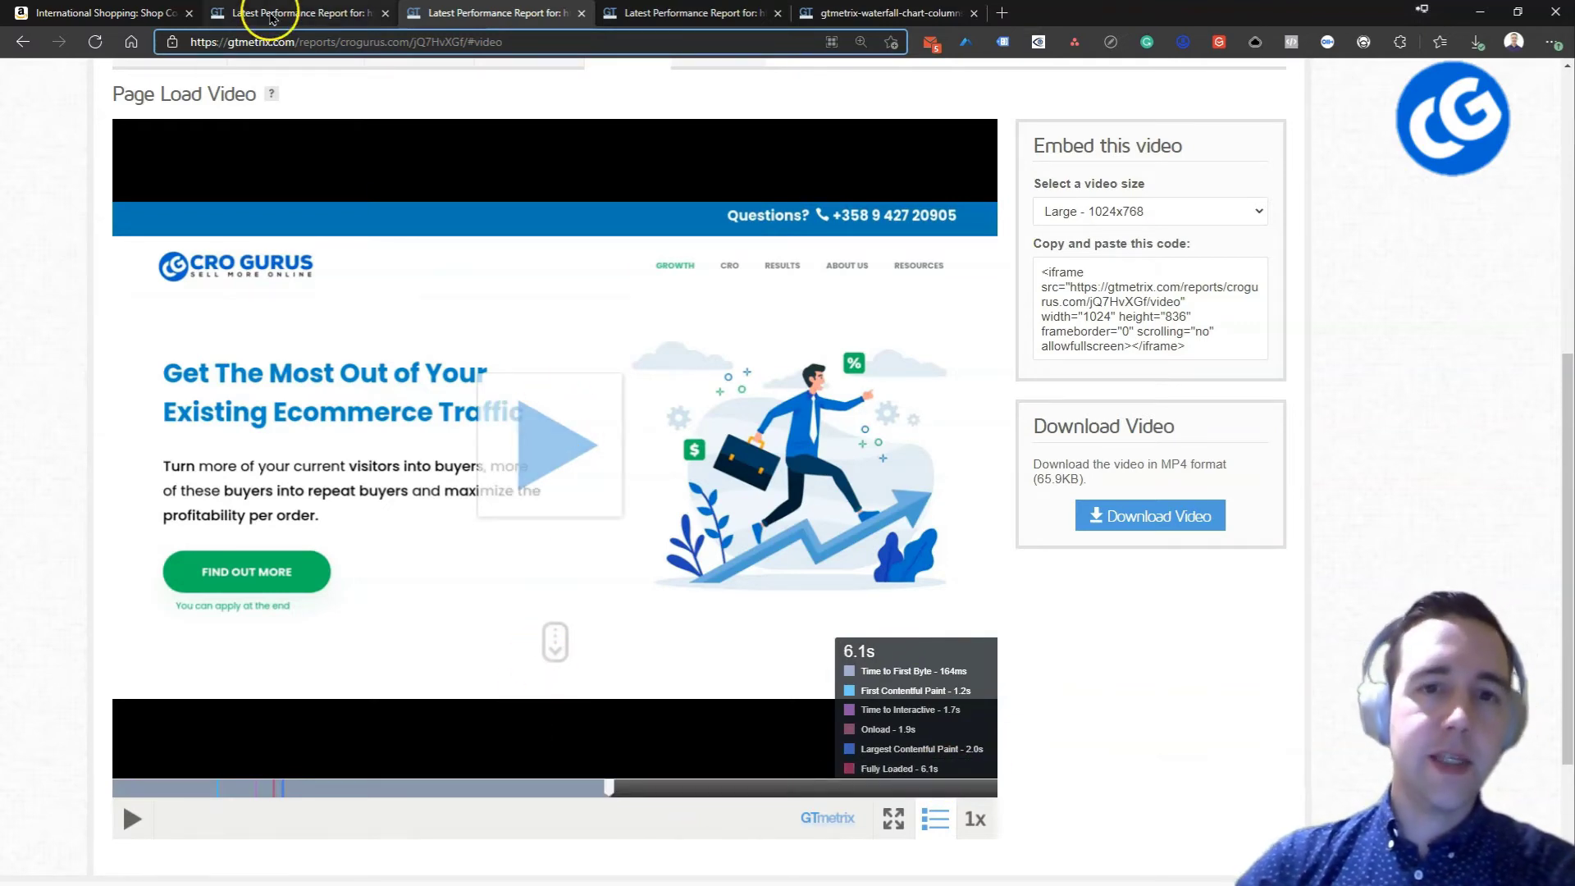
# - Open the Amazon report's Waterfall and inspect the final 48ms and 31ms requests near +8s
pyautogui.click(273, 15)
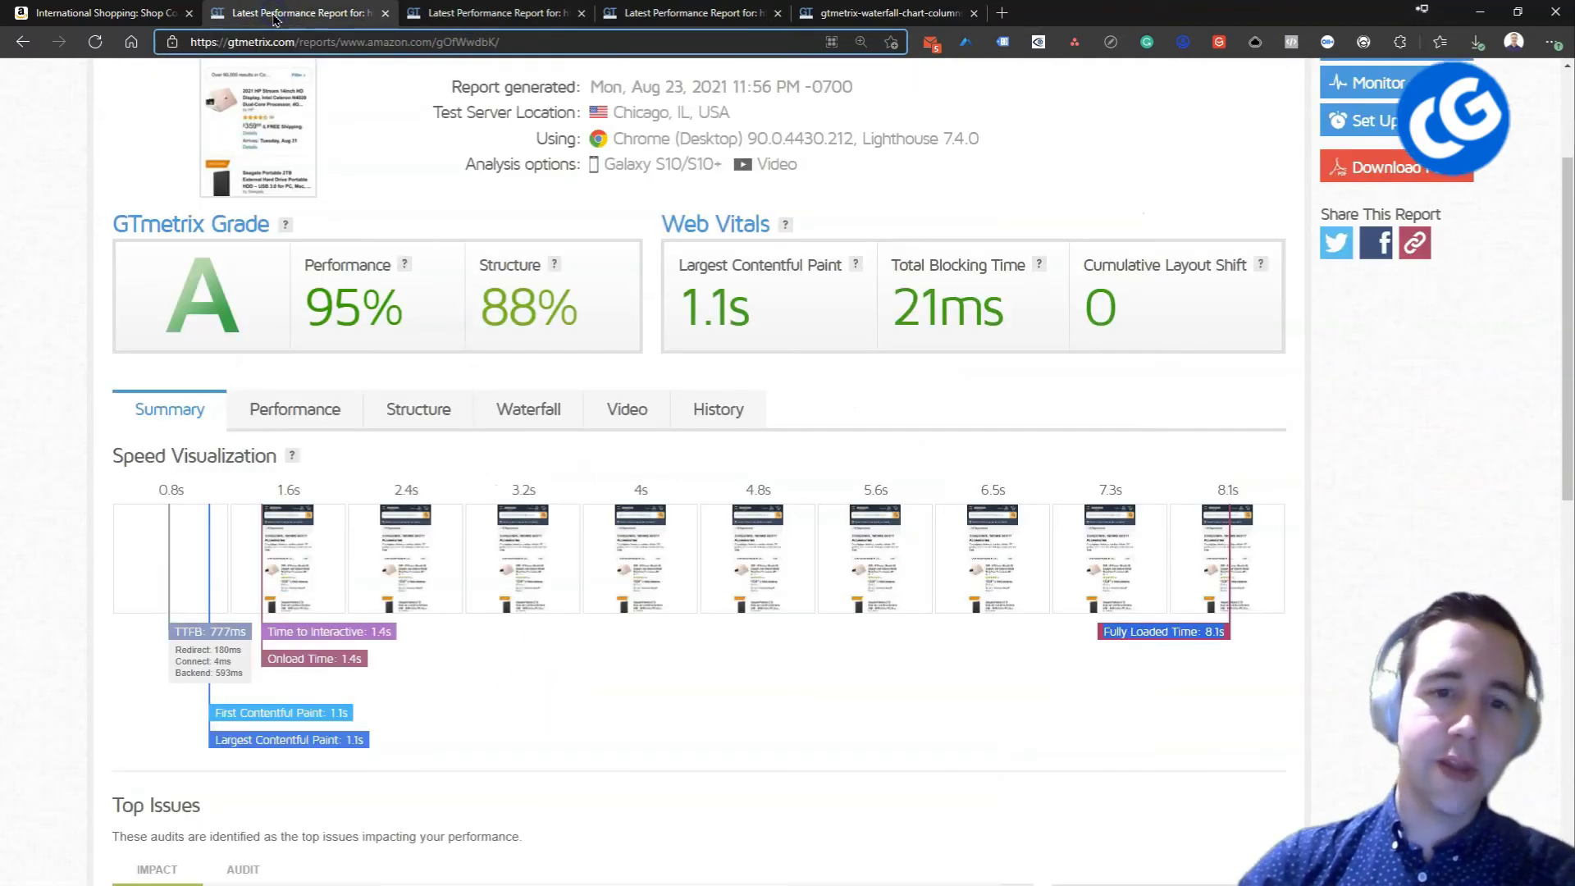
pyautogui.click(521, 408)
pyautogui.scroll(-7, 1353, 620)
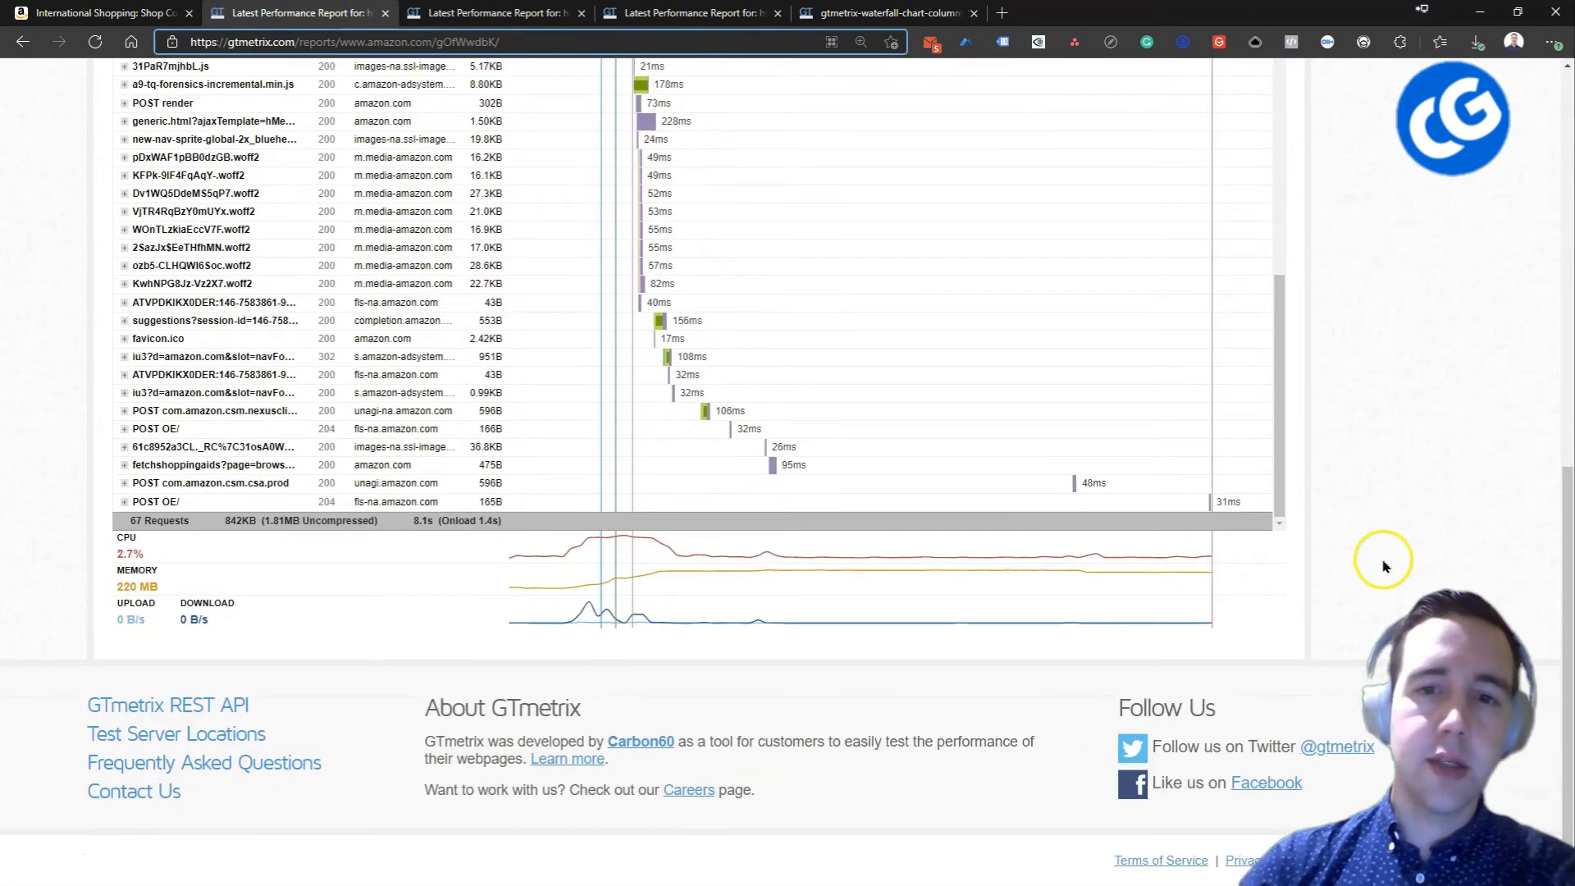
pyautogui.moveTo(1213, 461)
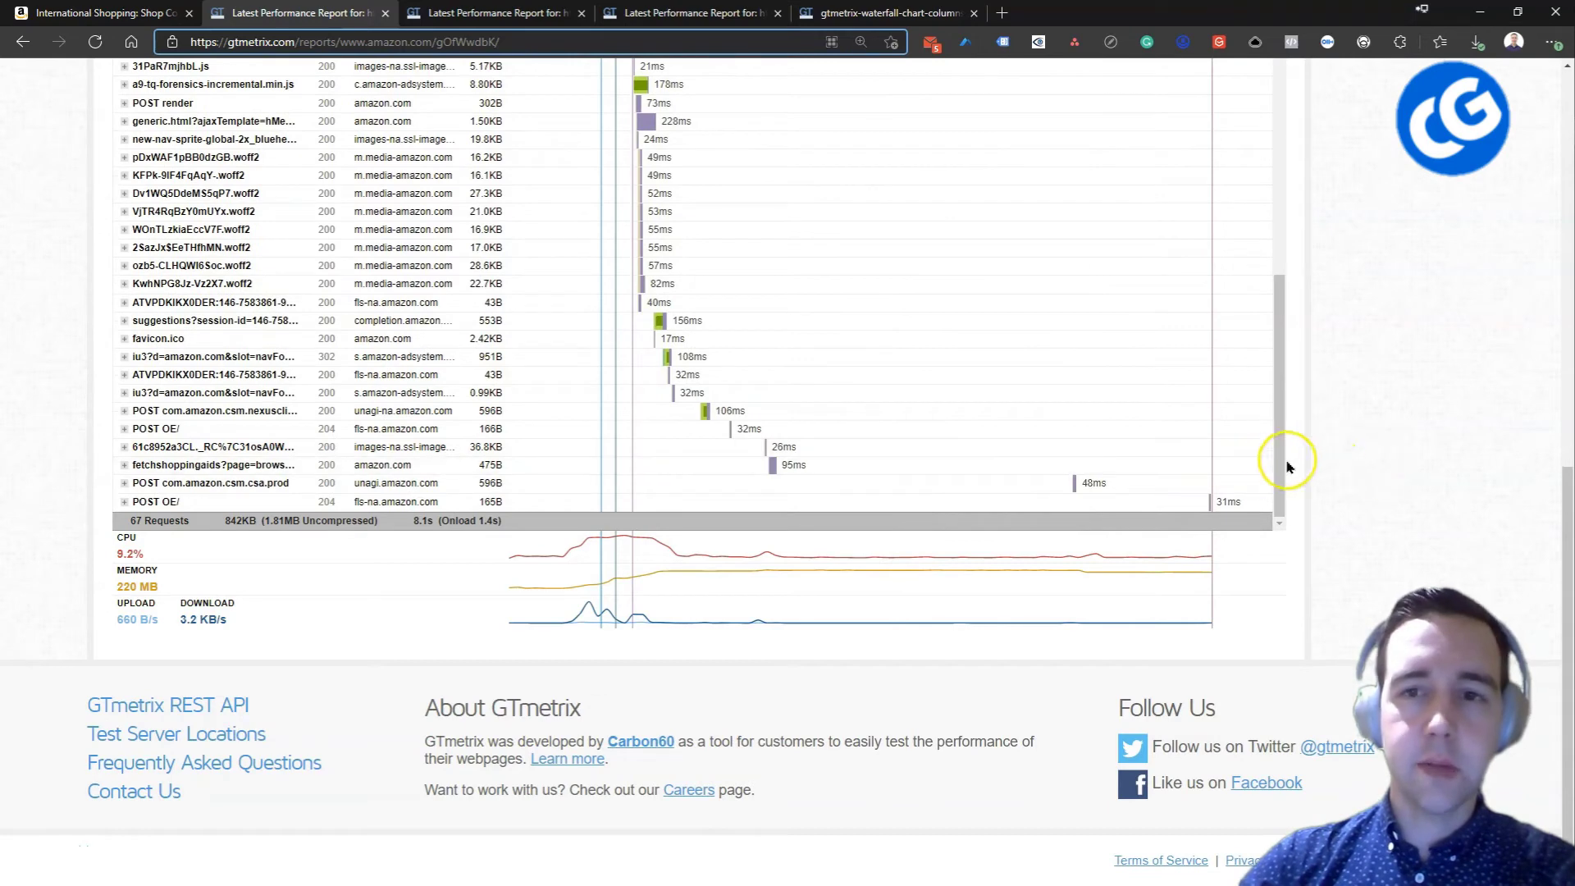
pyautogui.scroll(3, 1343, 476)
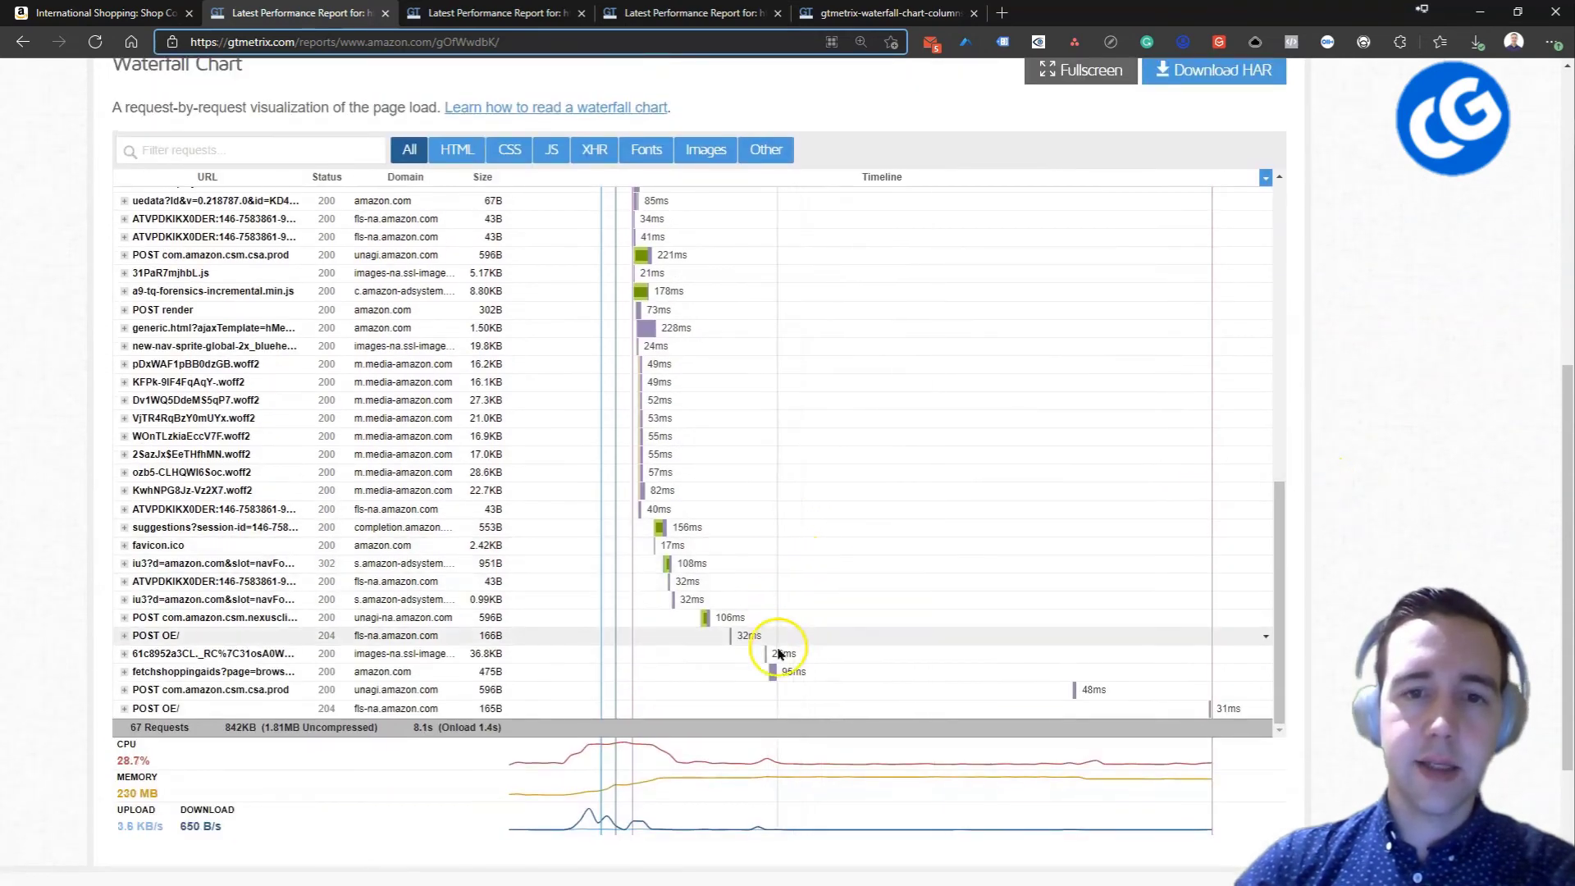
pyautogui.moveTo(775, 682)
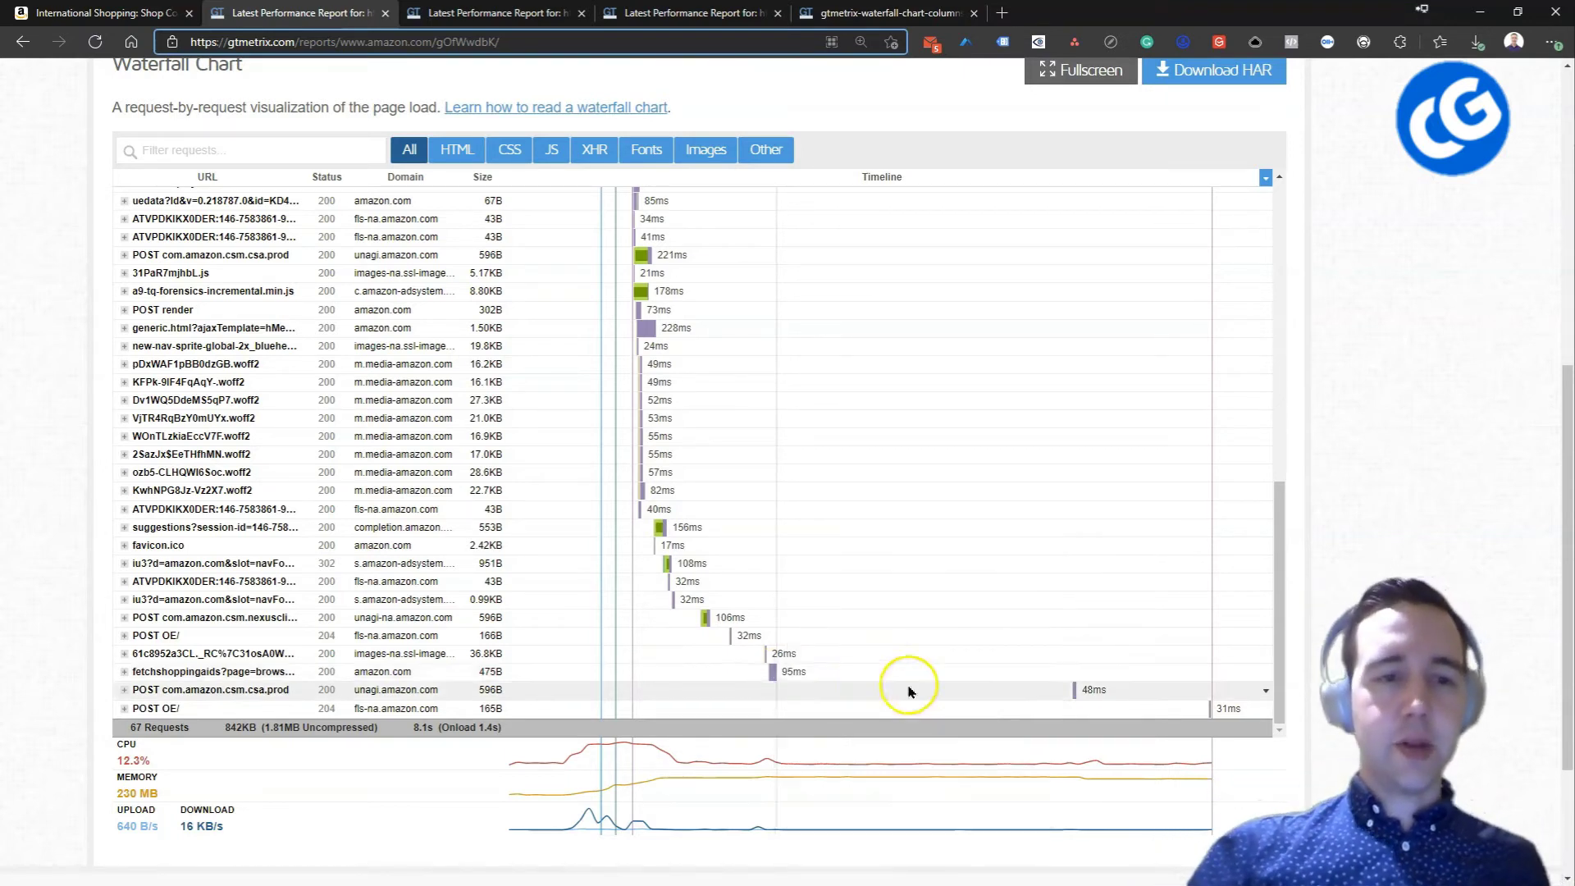
pyautogui.moveTo(1074, 696)
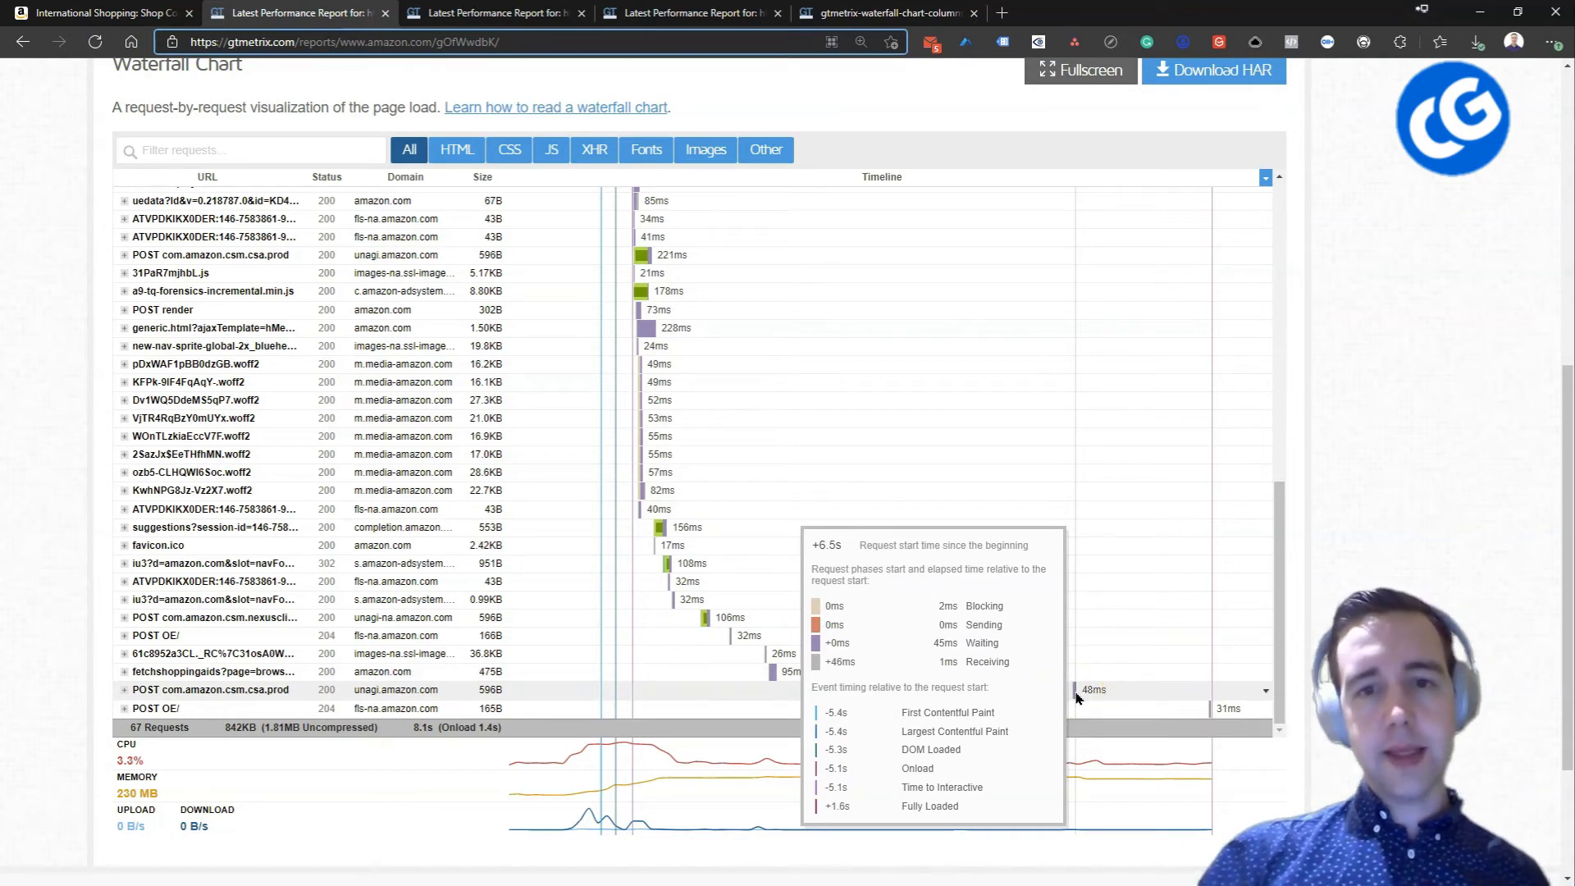
pyautogui.moveTo(1212, 713)
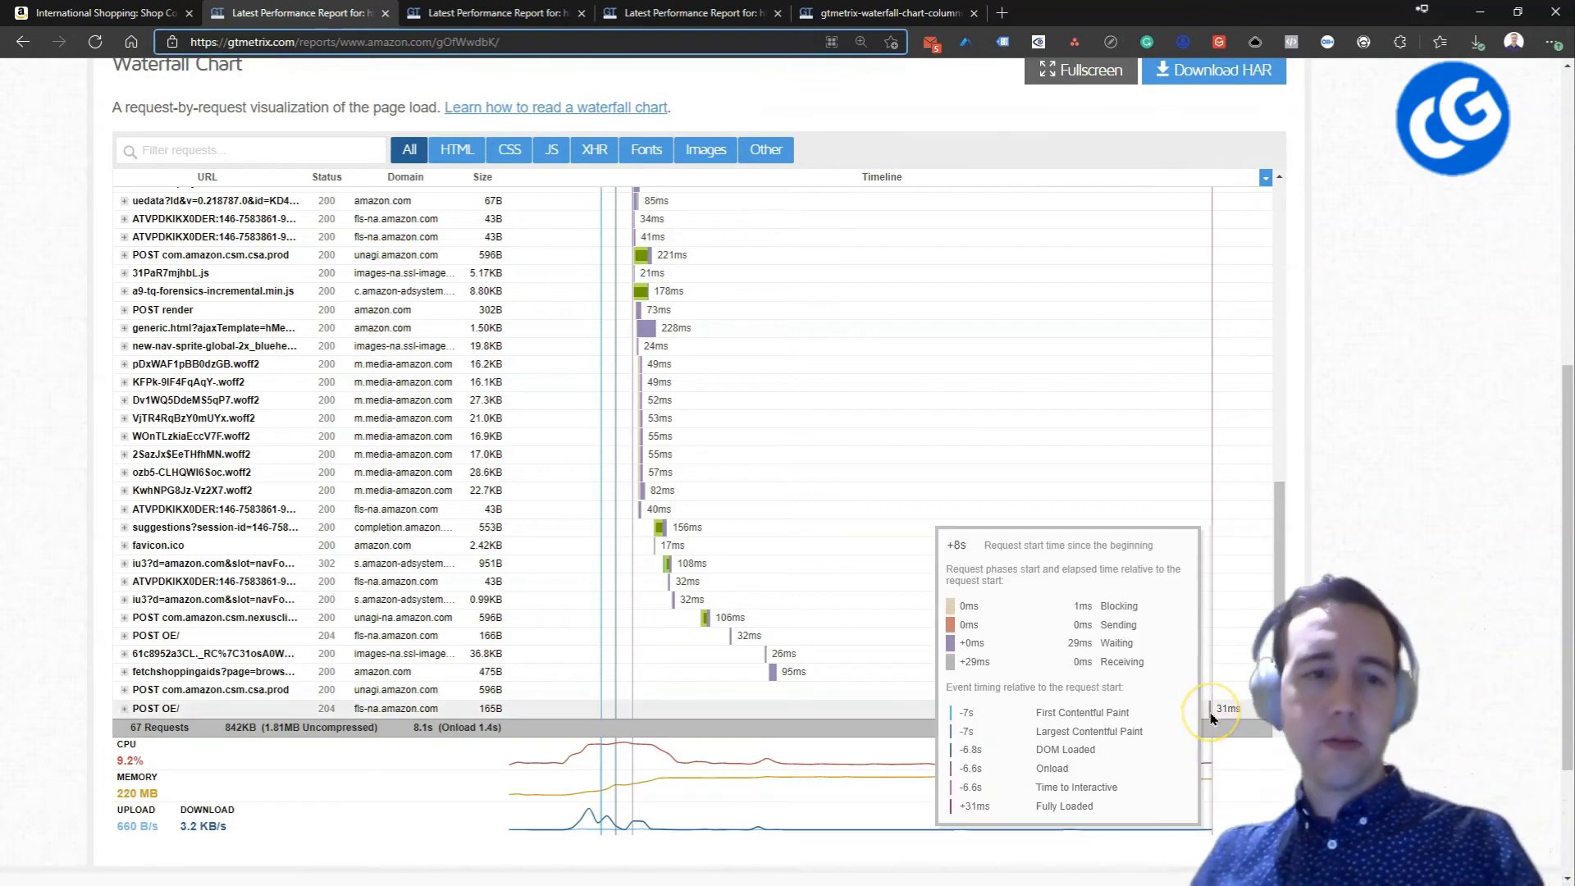
# - Expand the POST csa.prod request to review its request and response headers
pyautogui.click(423, 727)
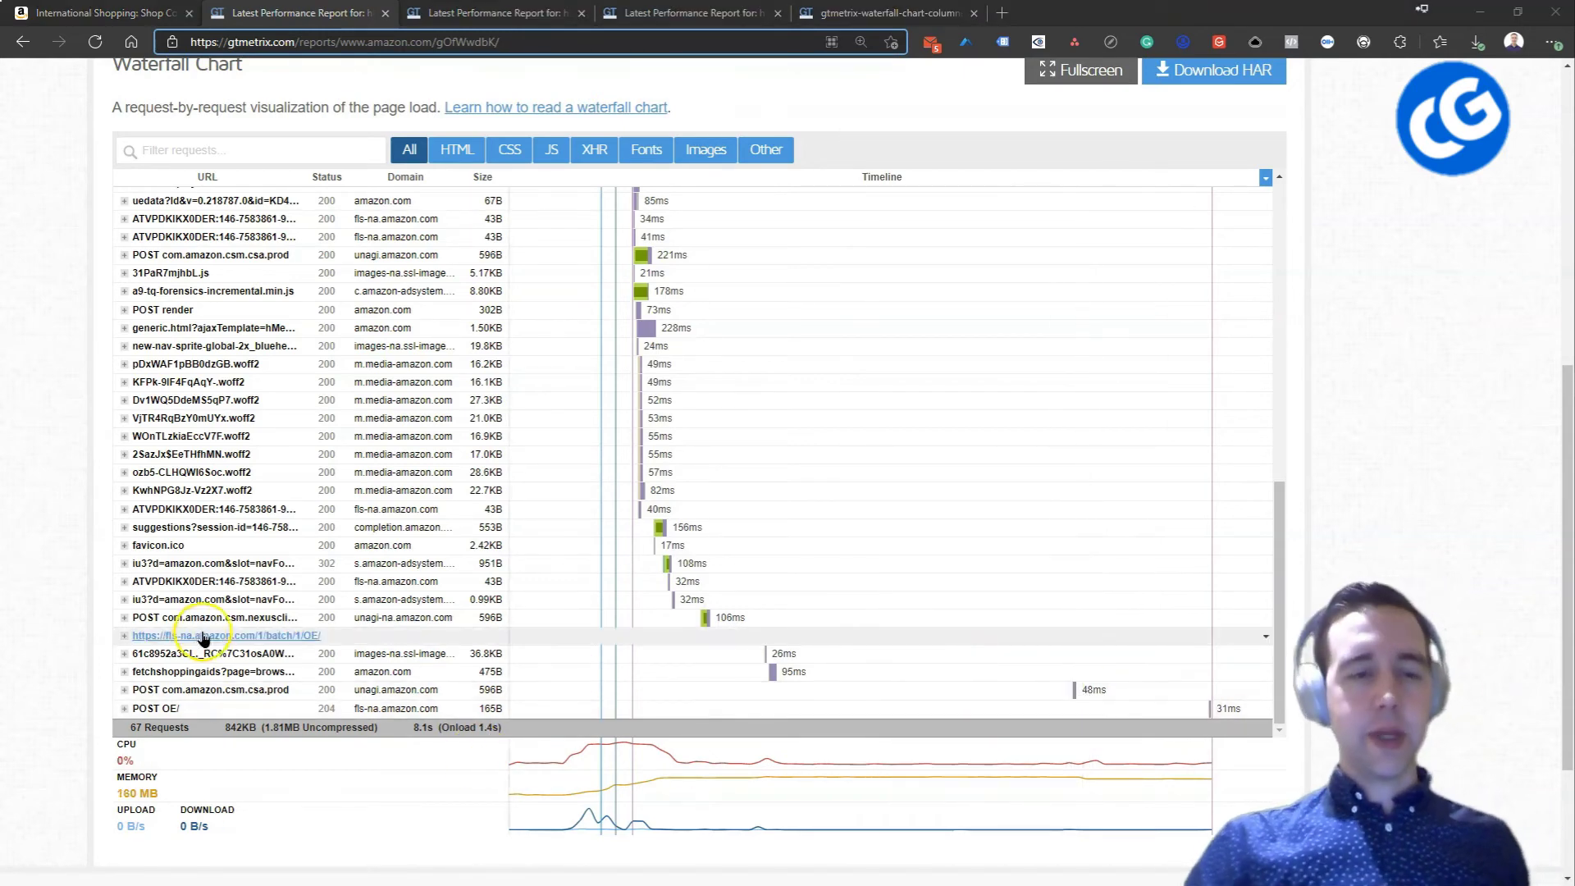
pyautogui.click(138, 690)
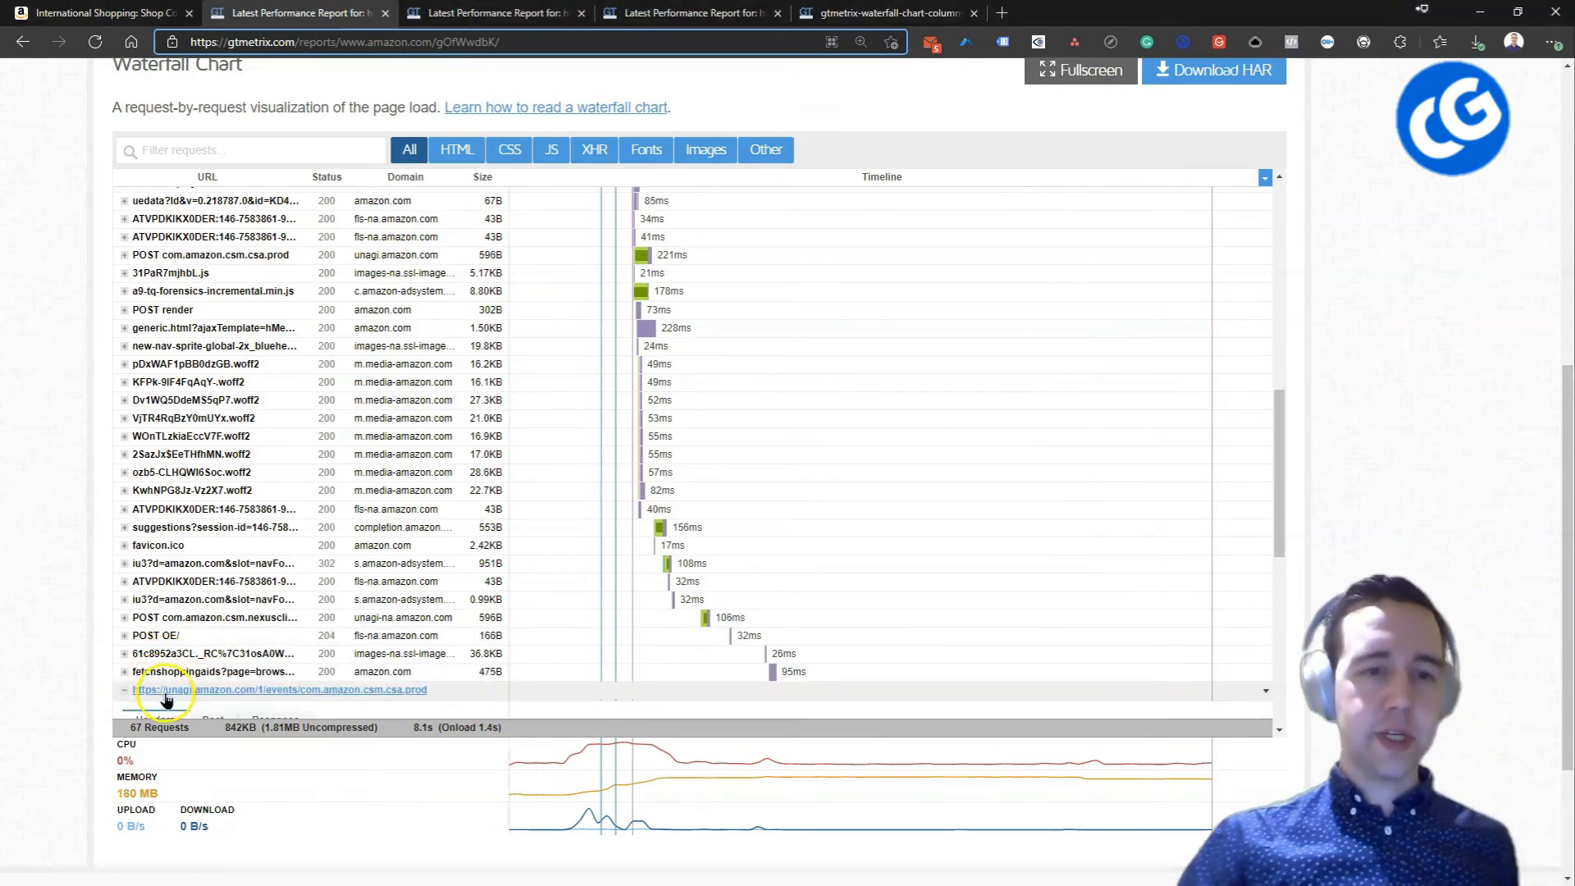
pyautogui.scroll(-5, 162, 696)
pyautogui.scroll(-5, 554, 574)
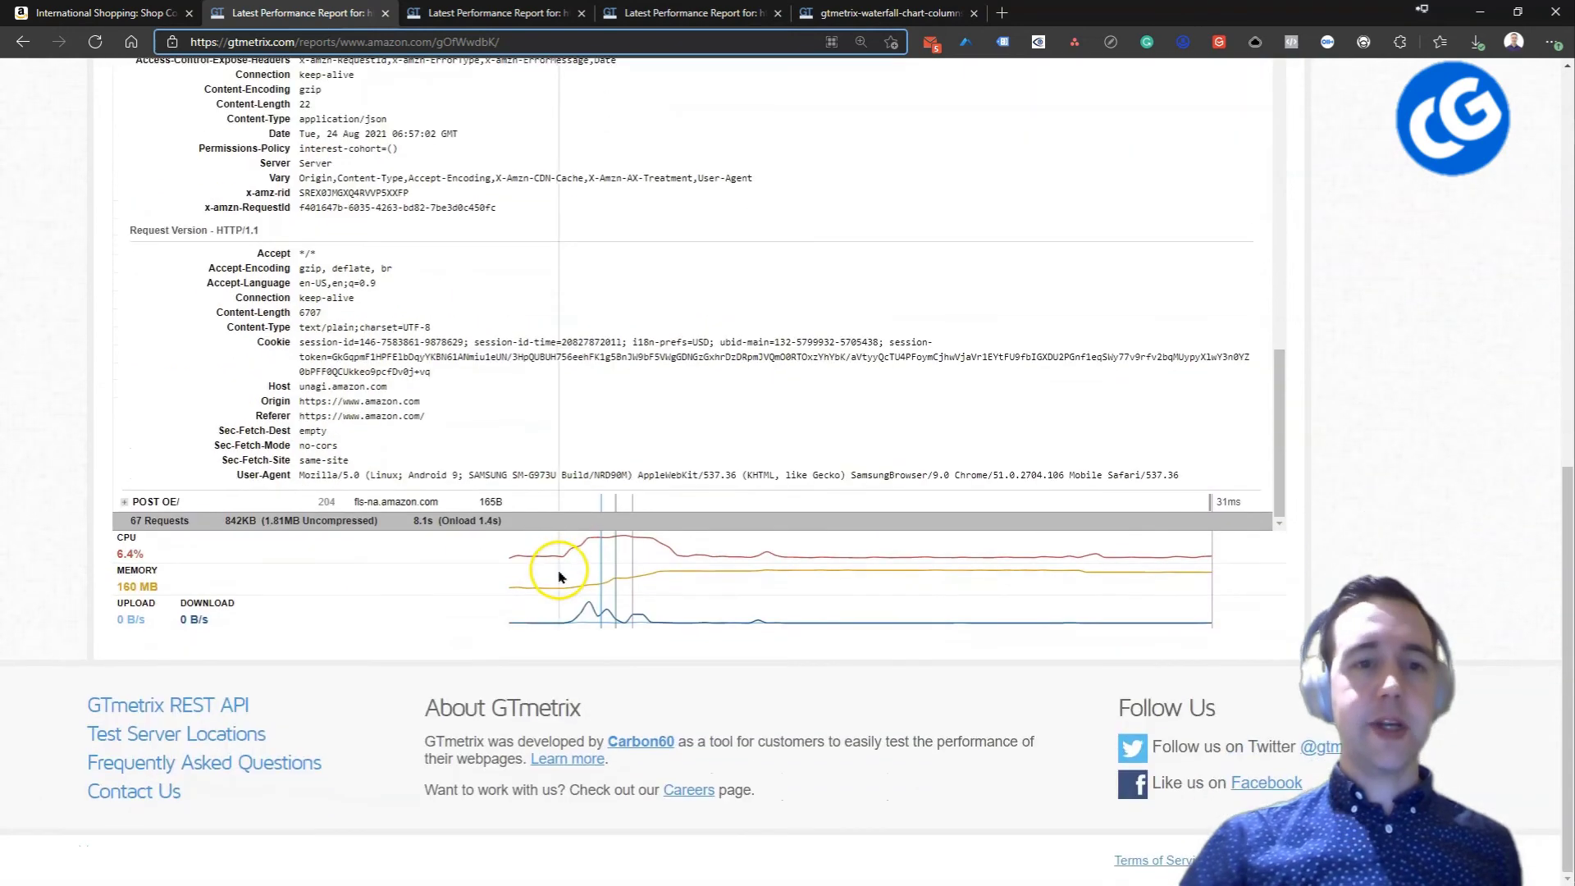
# - Expand the final POST OE/ request and scroll through its headers
pyautogui.click(123, 502)
pyautogui.scroll(-3, 569, 436)
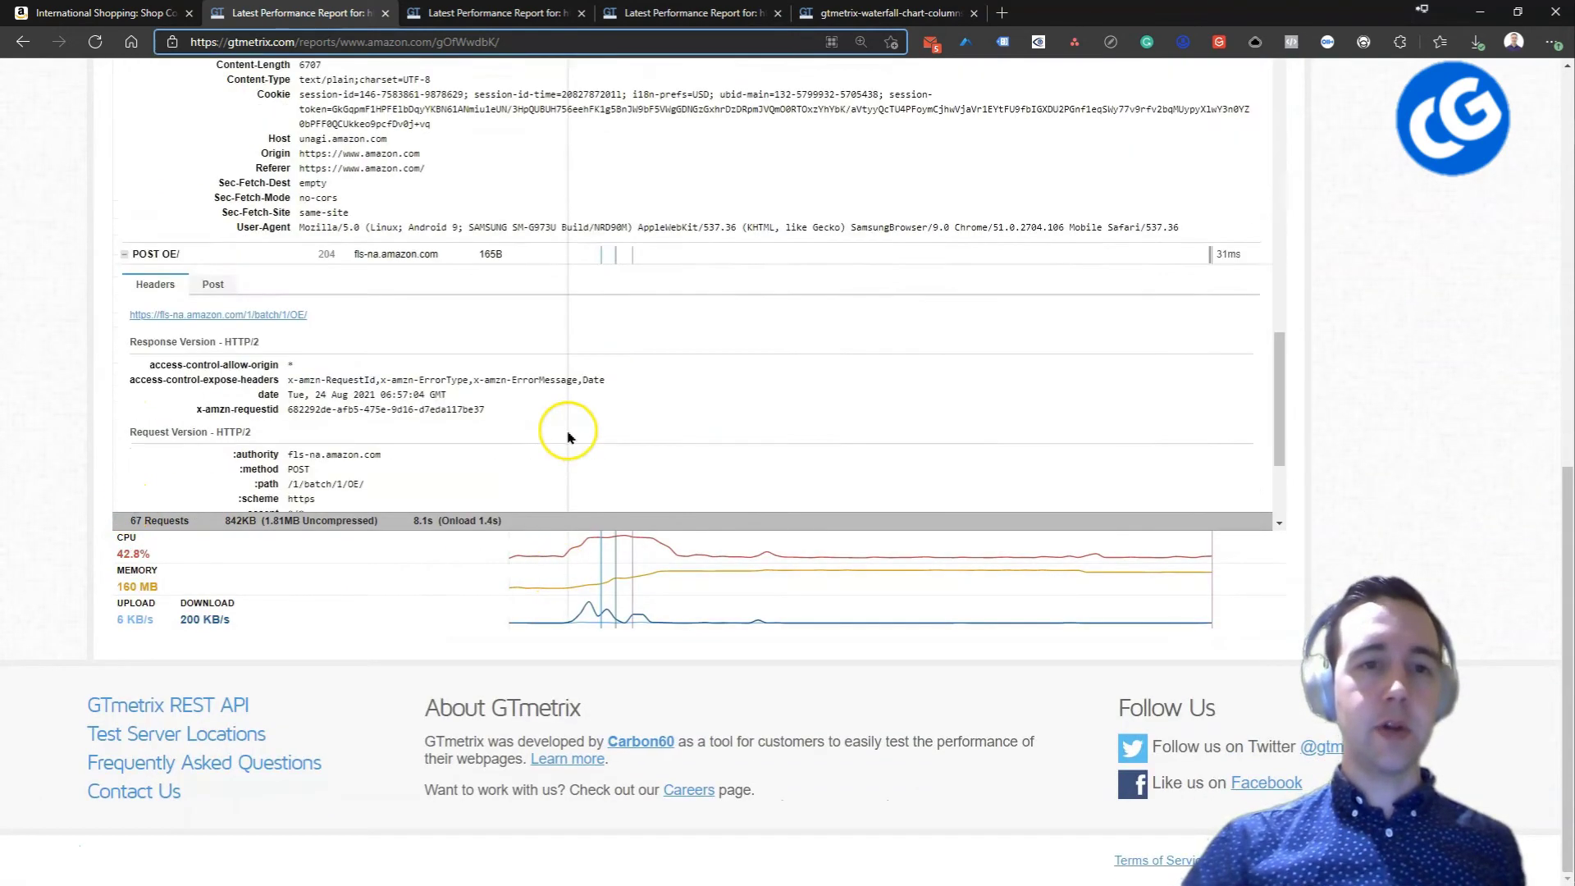
pyautogui.scroll(-3, 984, 429)
pyautogui.scroll(-1, 1066, 447)
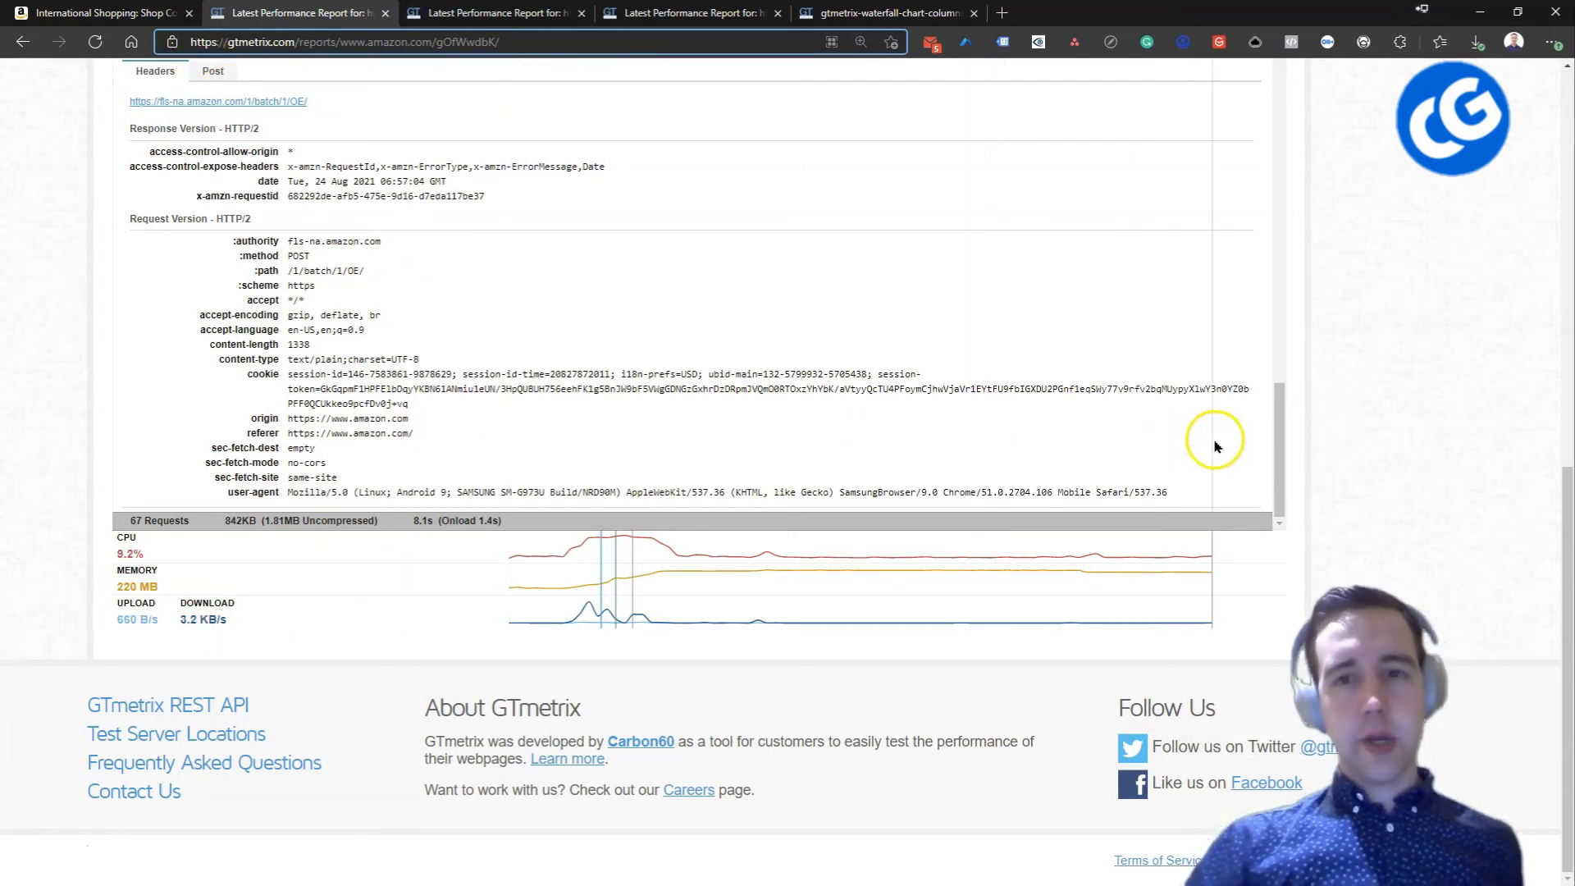
pyautogui.scroll(10, 1205, 439)
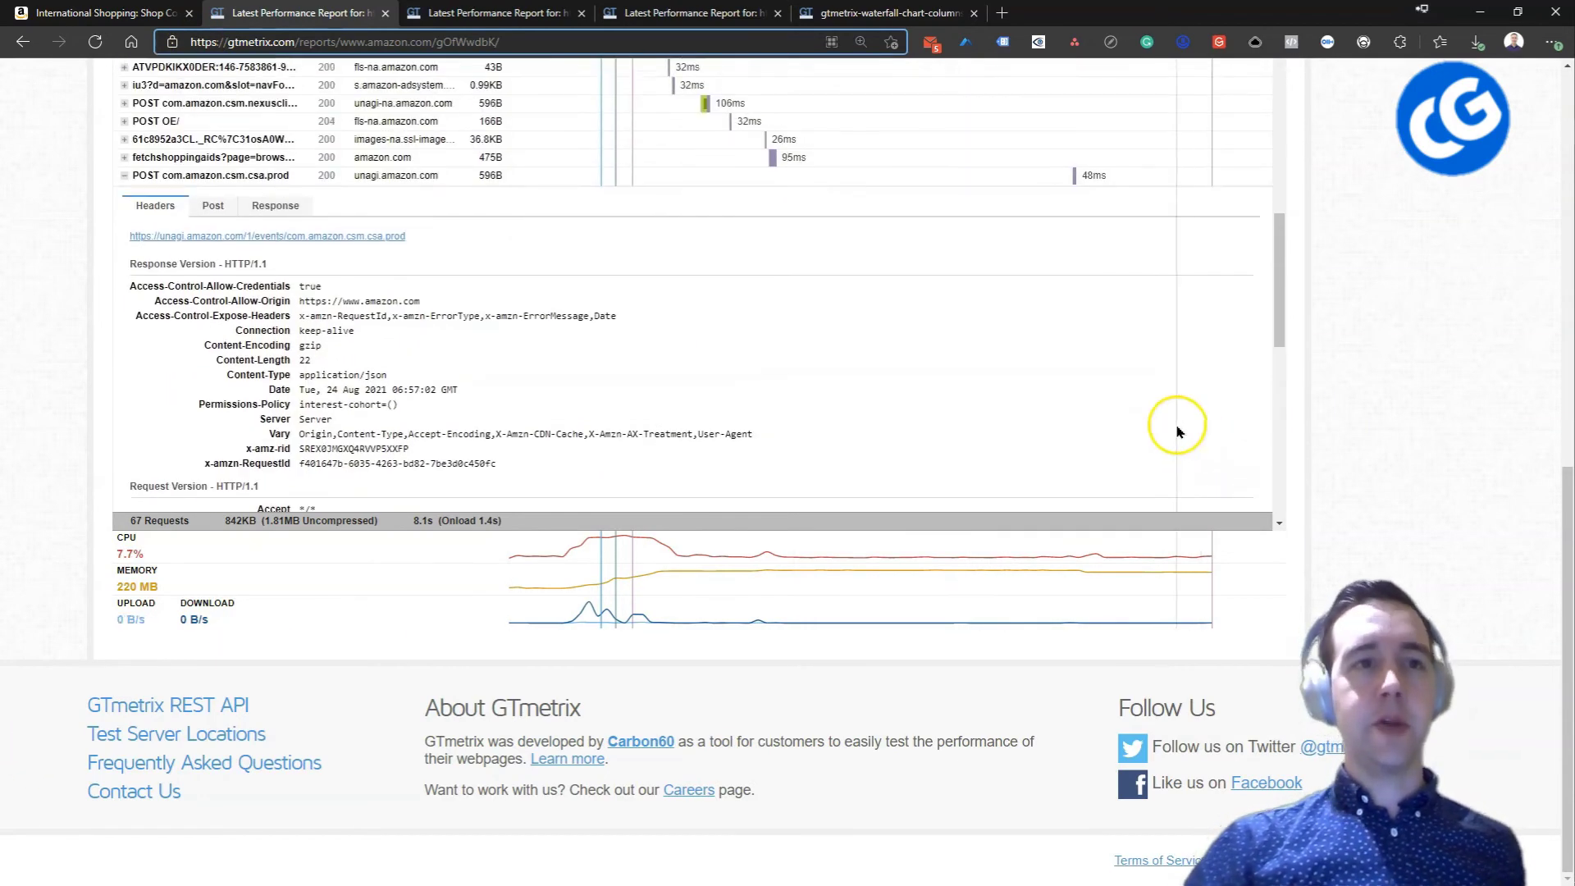
pyautogui.scroll(3, 1177, 430)
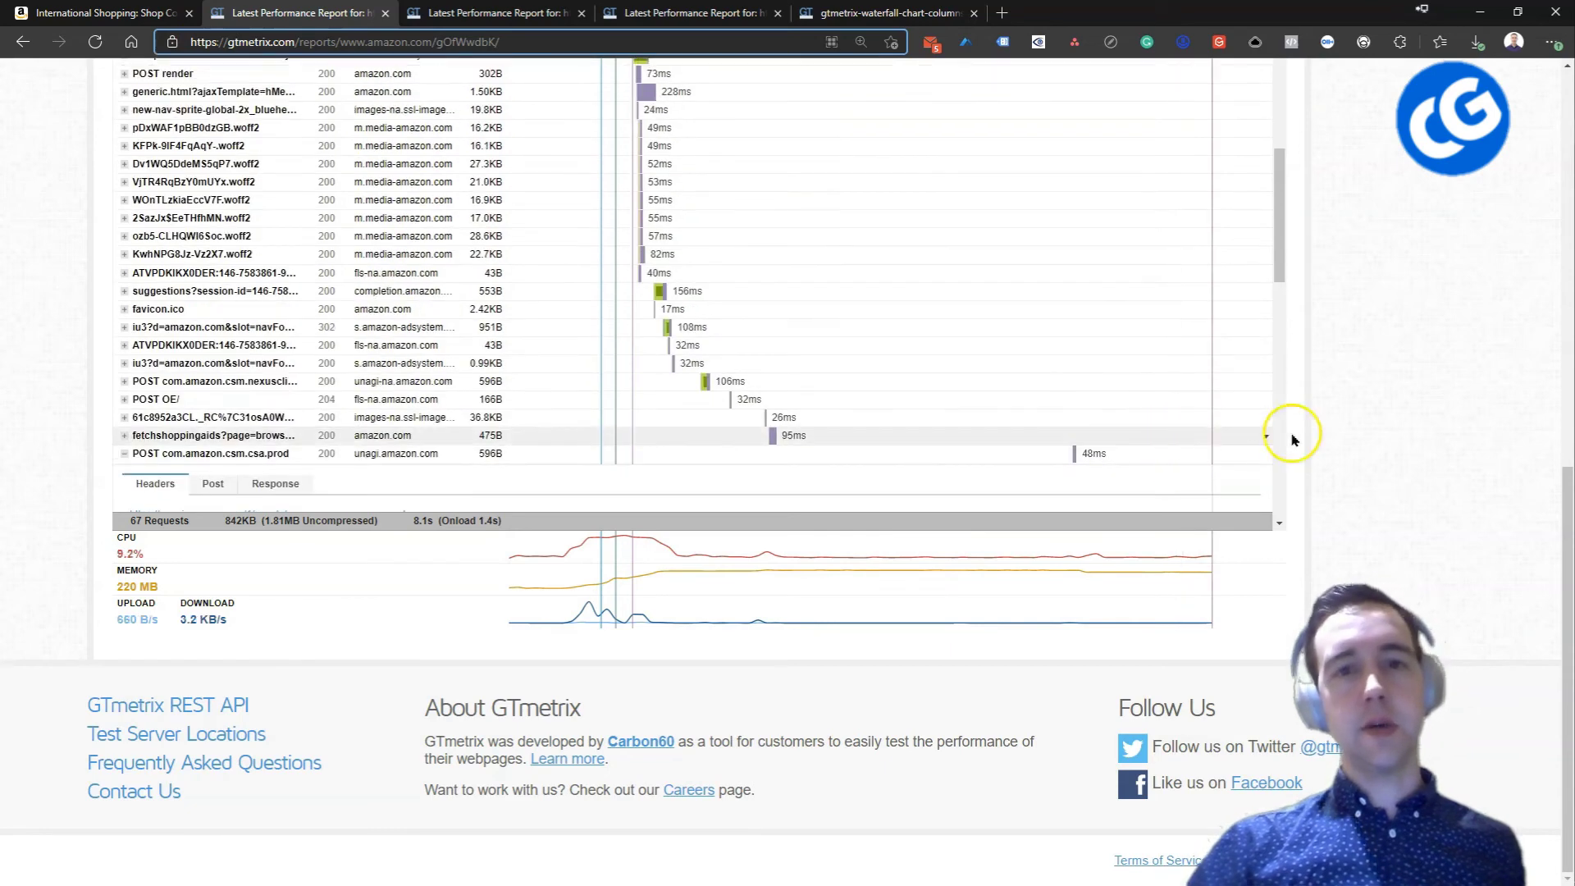
# - Collapse POST csa.prod and scroll back up to the summary speed visualization
pyautogui.click(119, 458)
pyautogui.scroll(5, 1116, 369)
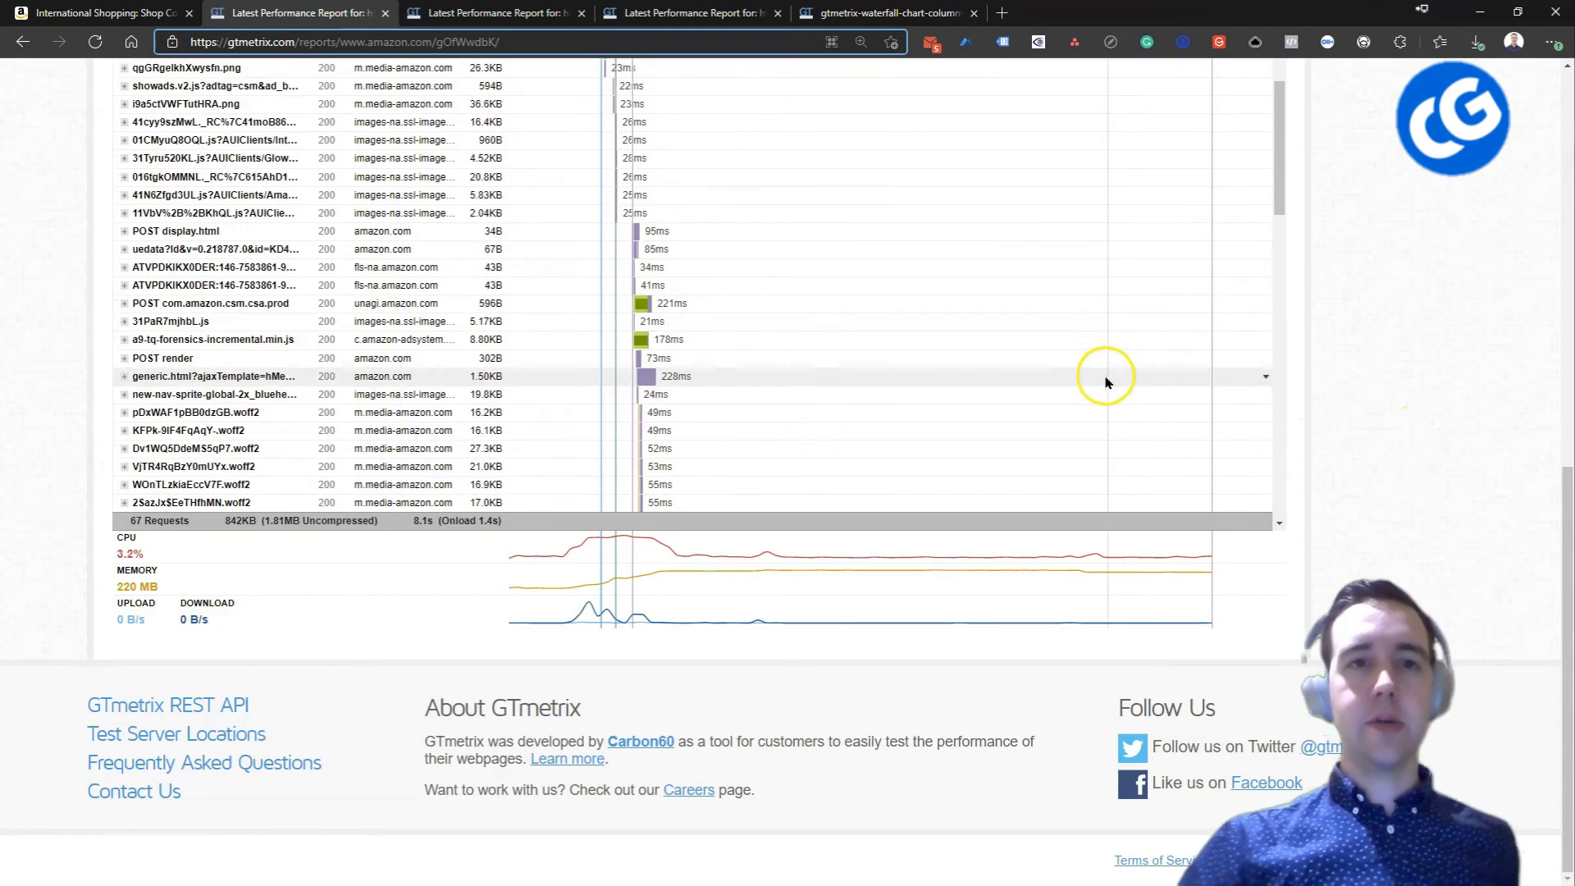
pyautogui.scroll(5, 1104, 383)
pyautogui.scroll(9, 1318, 422)
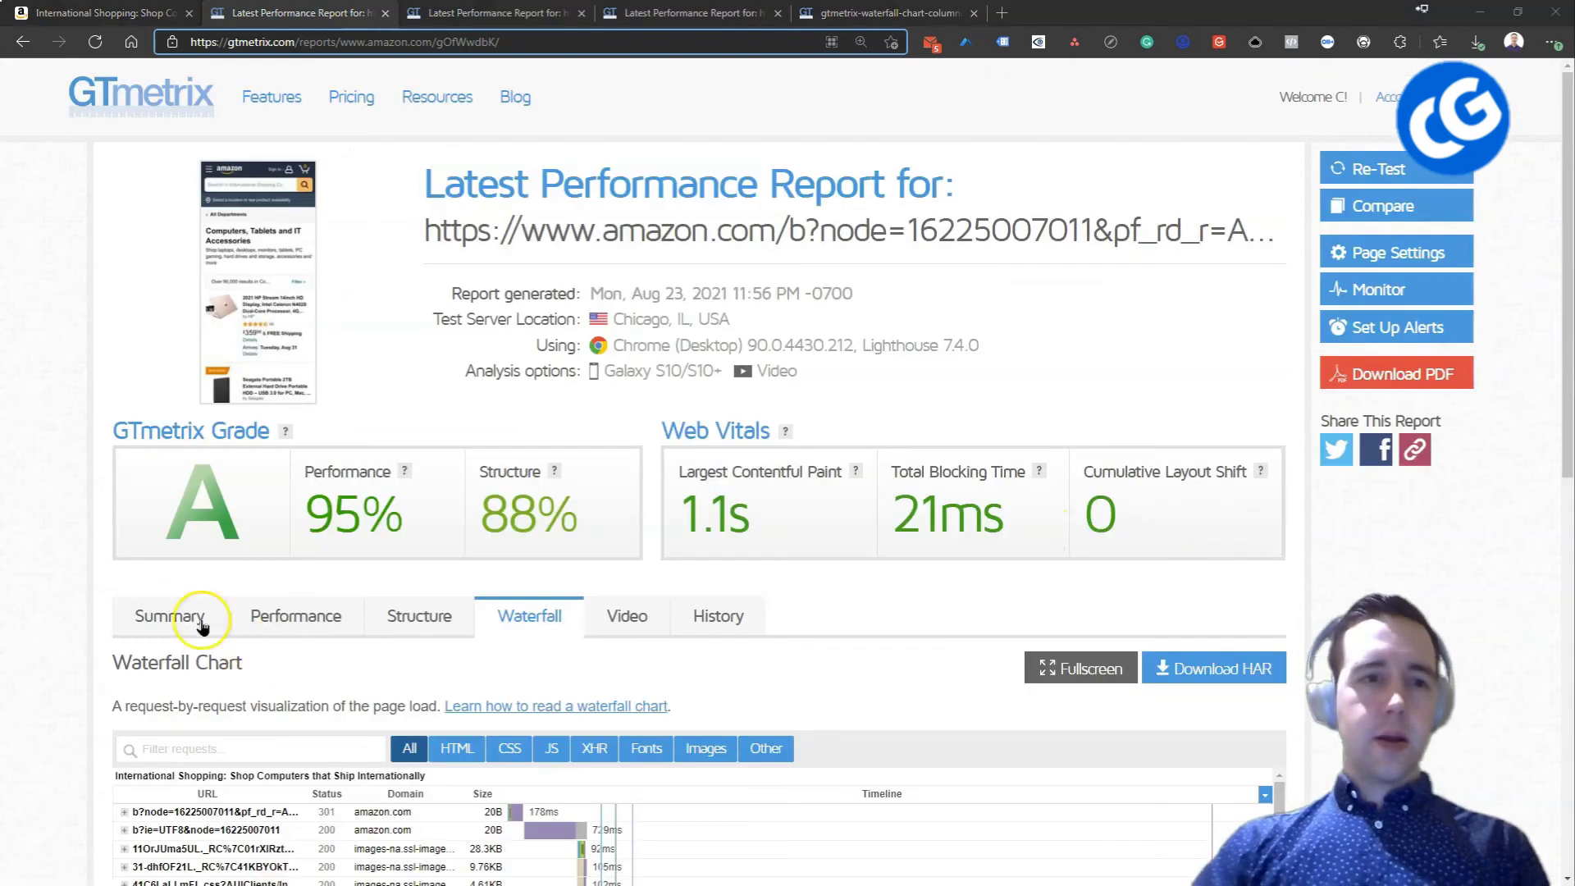
pyautogui.click(197, 621)
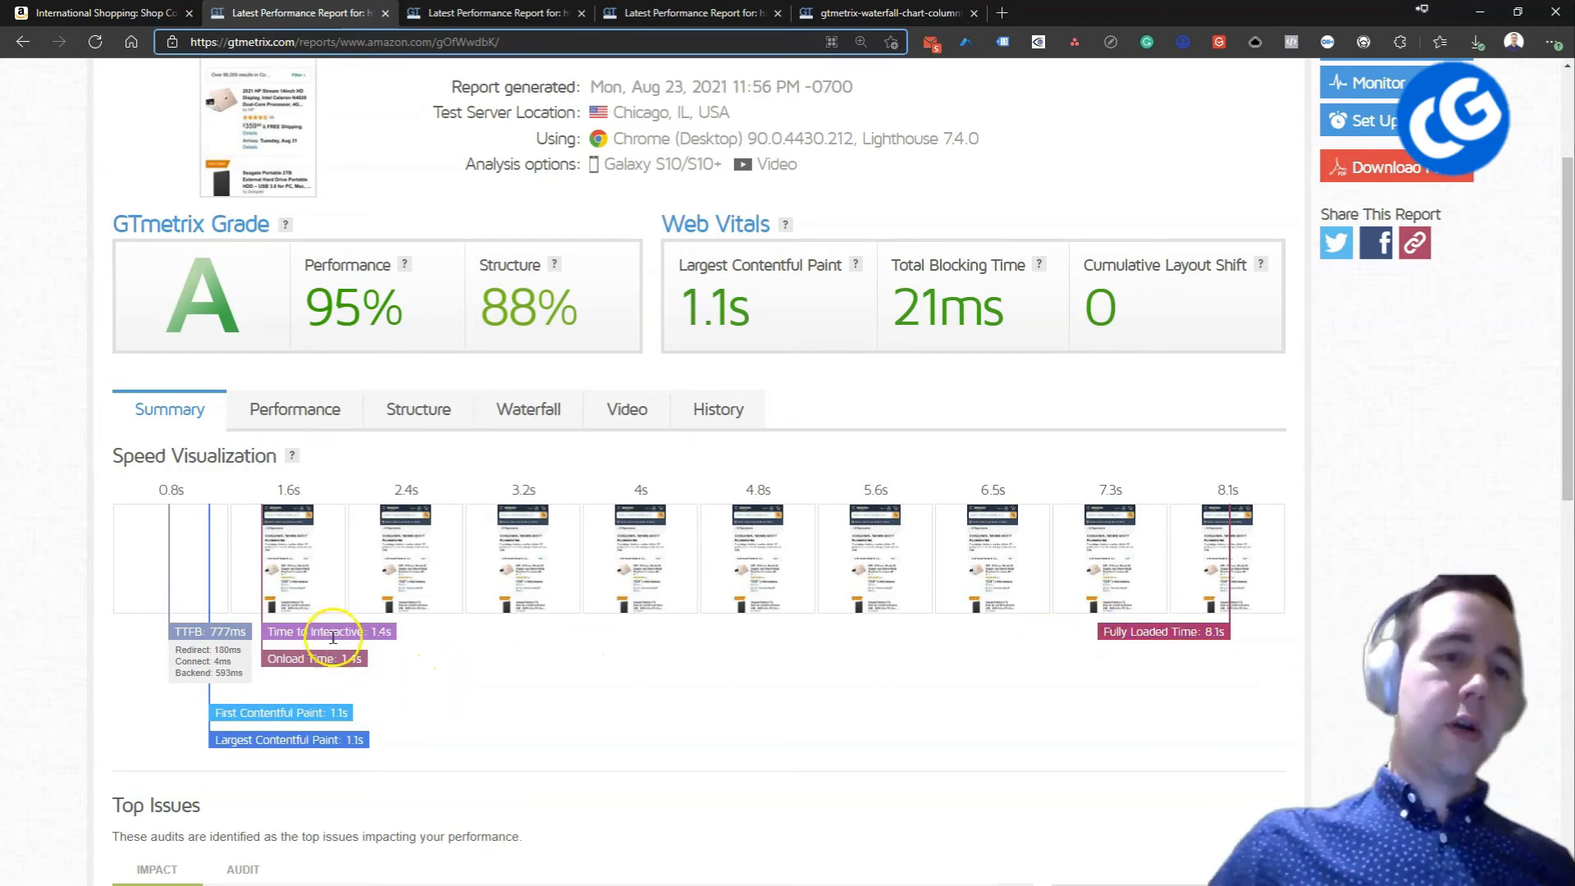
pyautogui.click(346, 736)
pyautogui.click(322, 712)
pyautogui.click(522, 713)
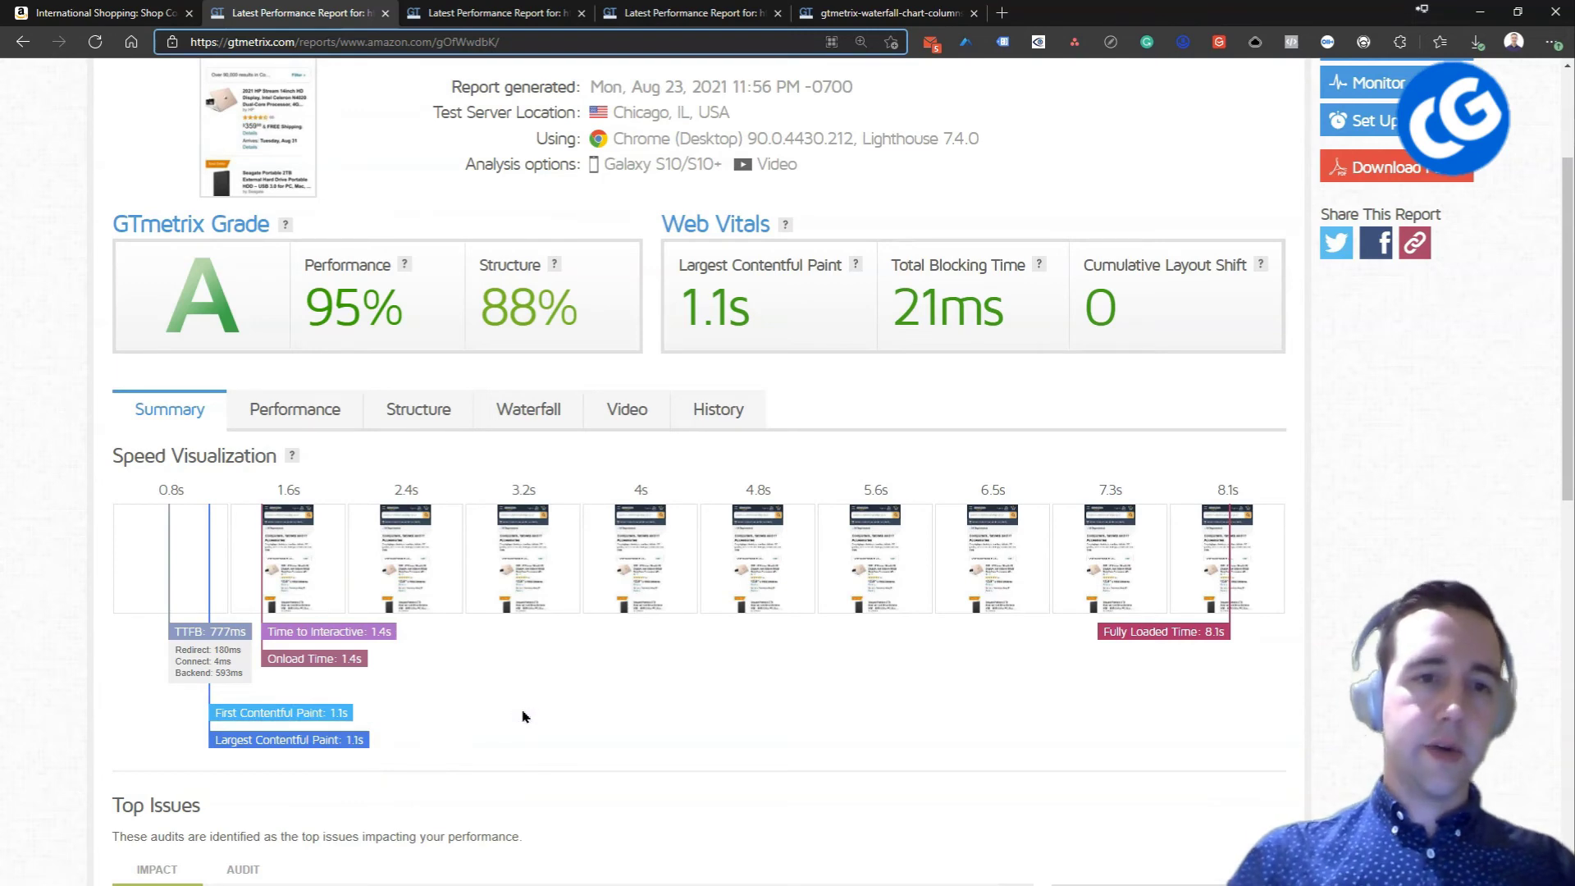
pyautogui.hotkey('ctrl', '1')
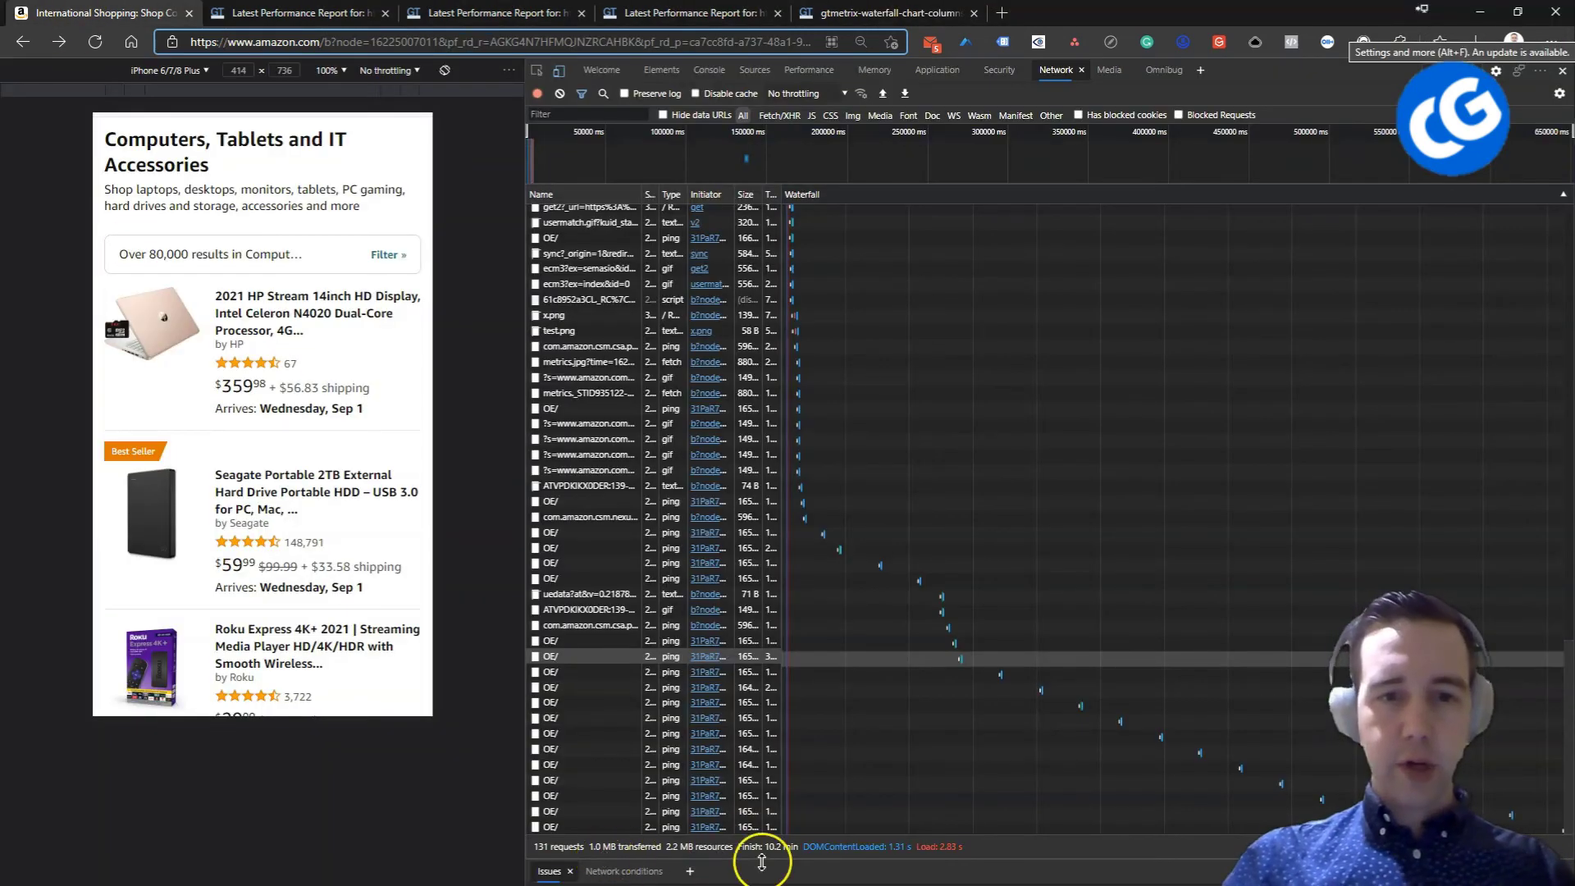
pyautogui.click(701, 859)
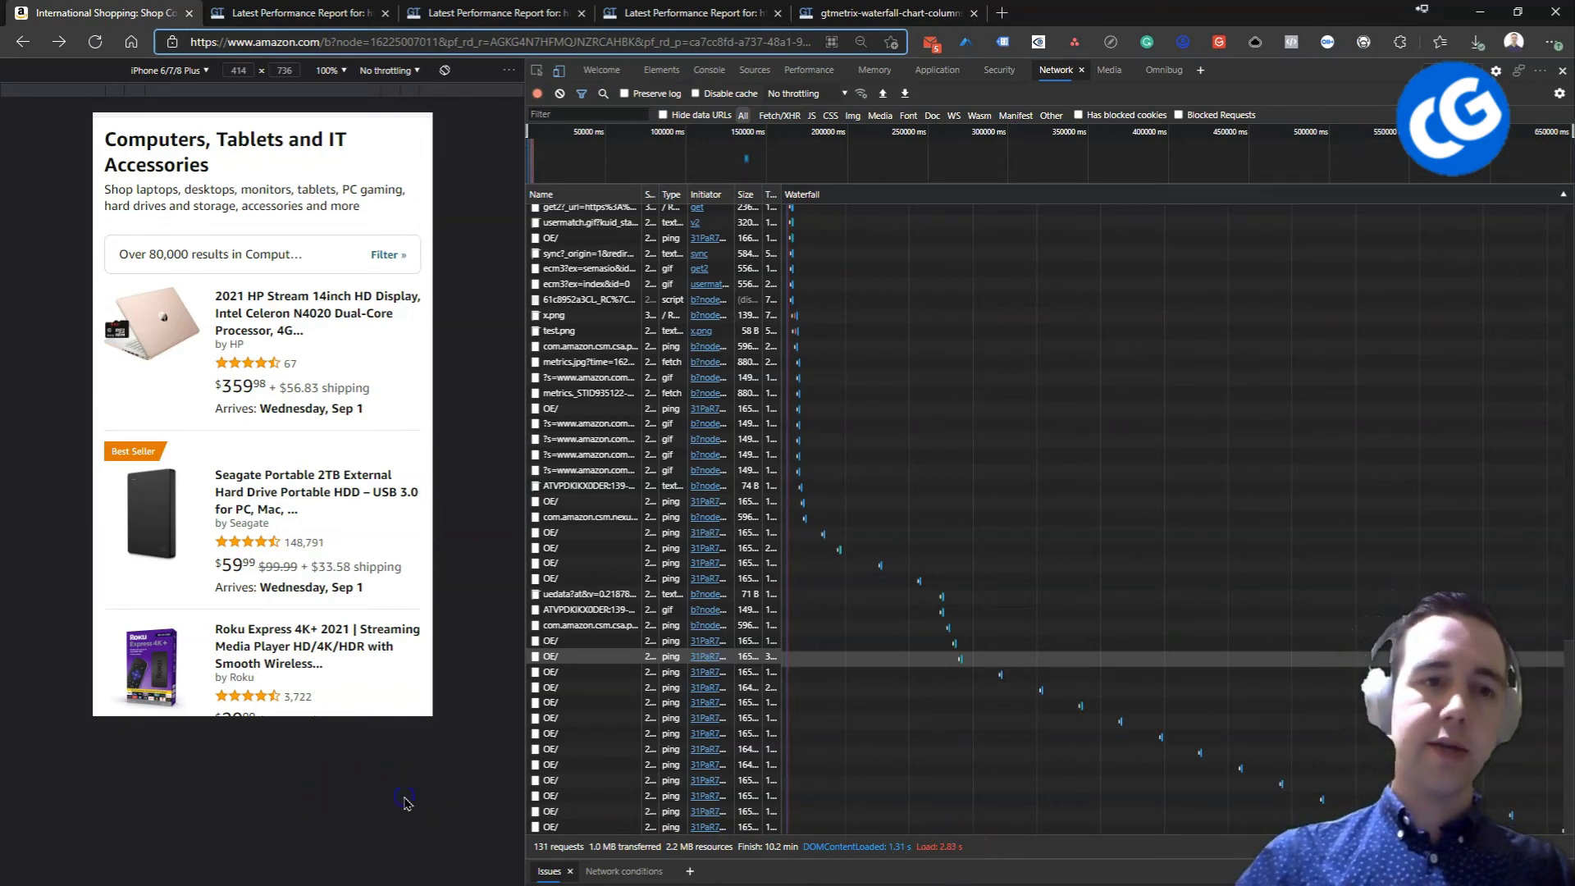
pyautogui.click(289, 17)
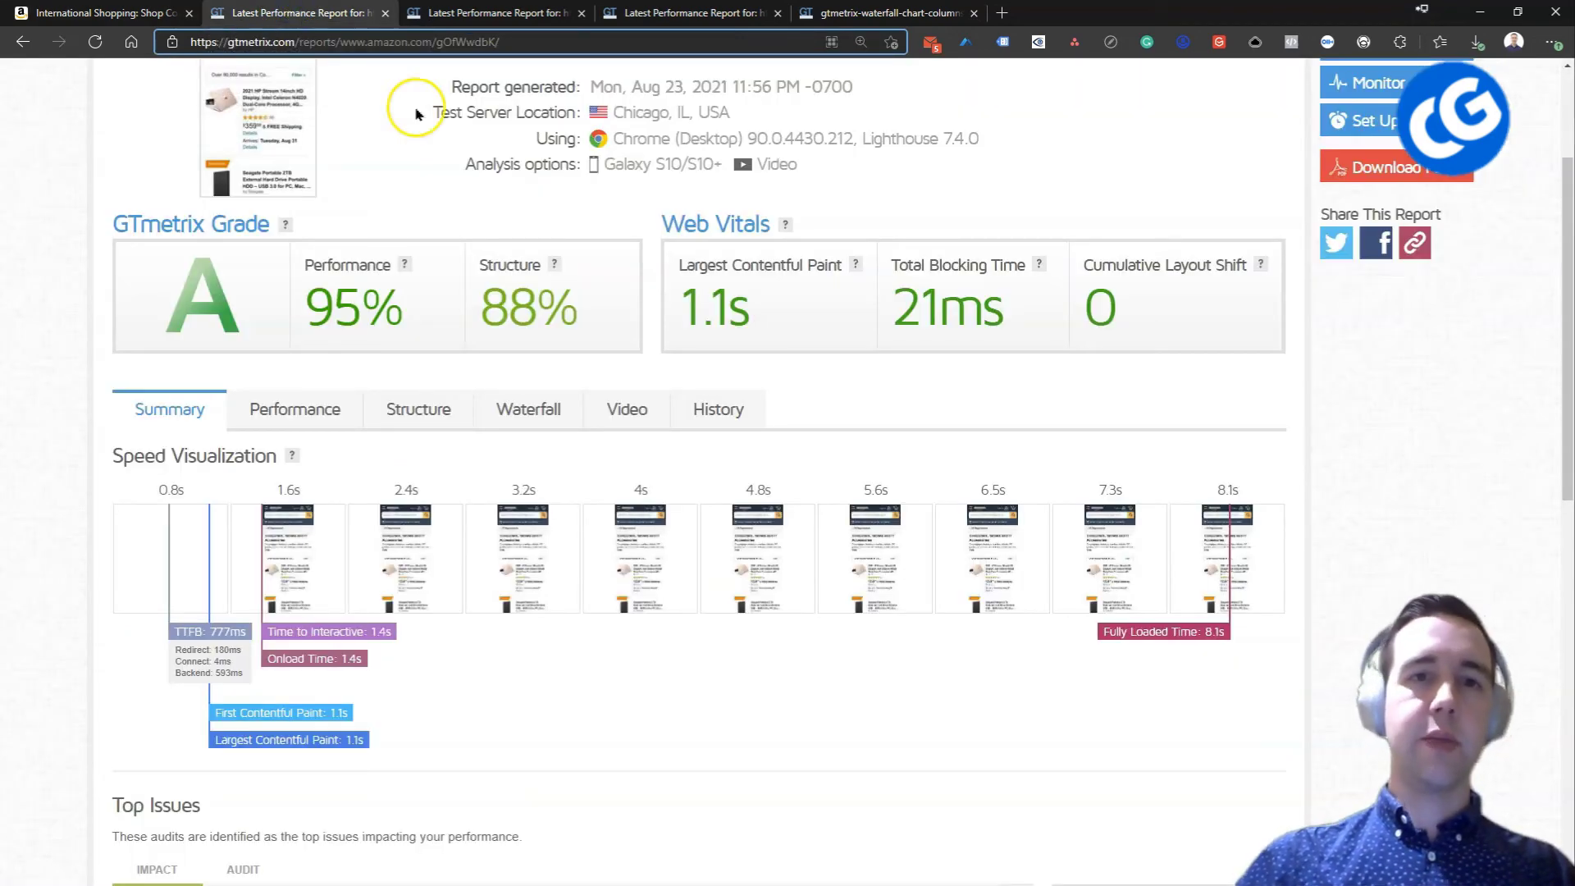
# - Cycle through the CRO Gurus and mantasleep.com reports, rewinding the CRO Gurus video to about 1.5s
pyautogui.scroll(3, 411, 105)
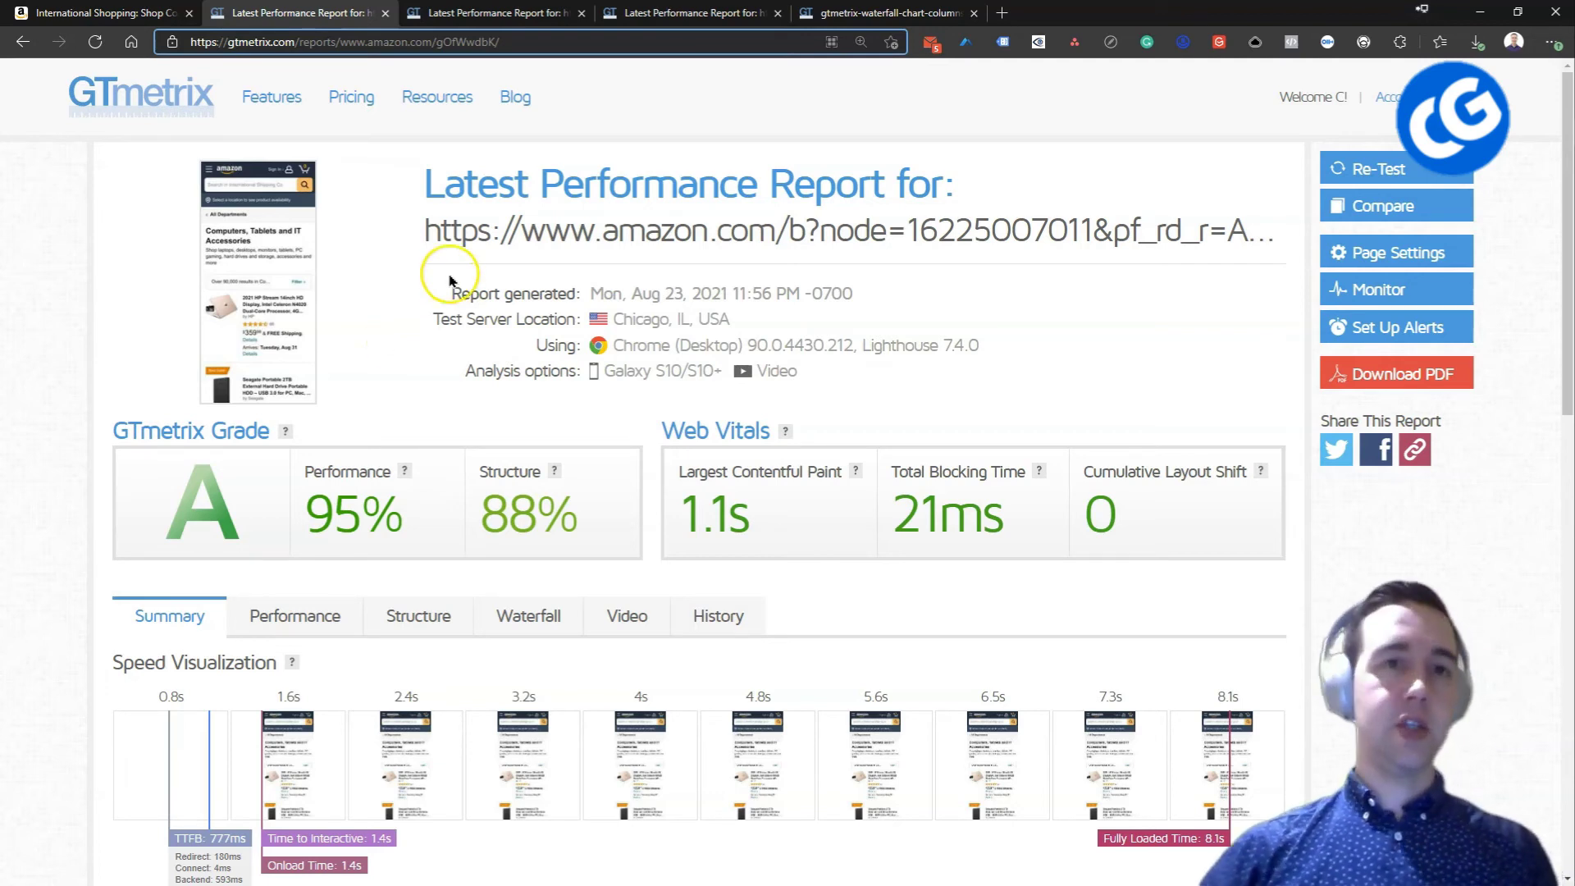
pyautogui.hotkey('ctrl', 'Tab')
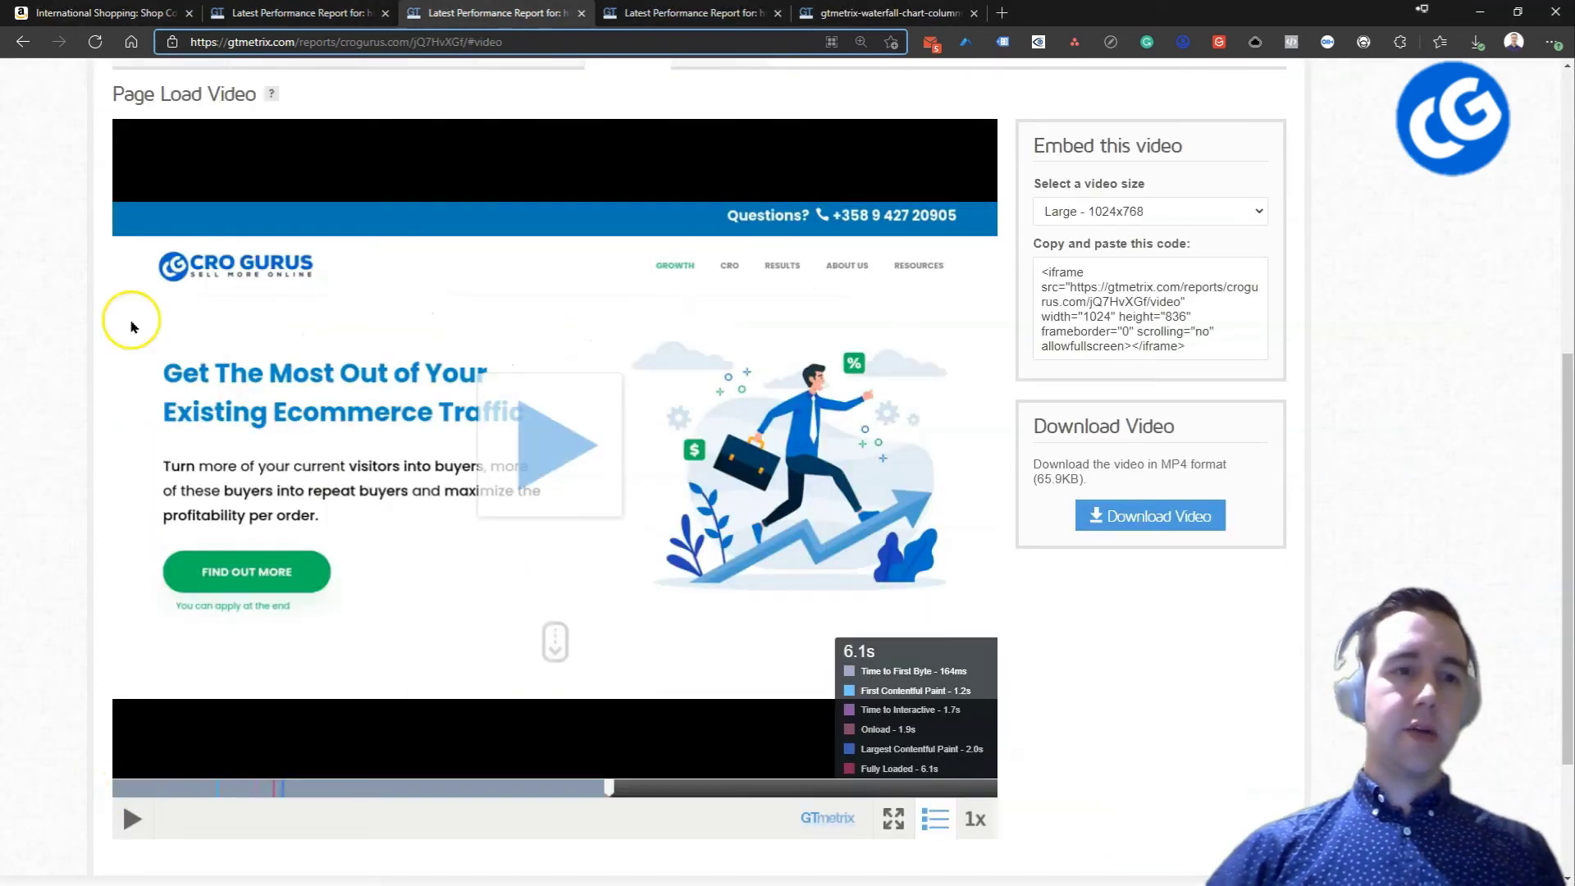
pyautogui.click(107, 13)
pyautogui.click(299, 14)
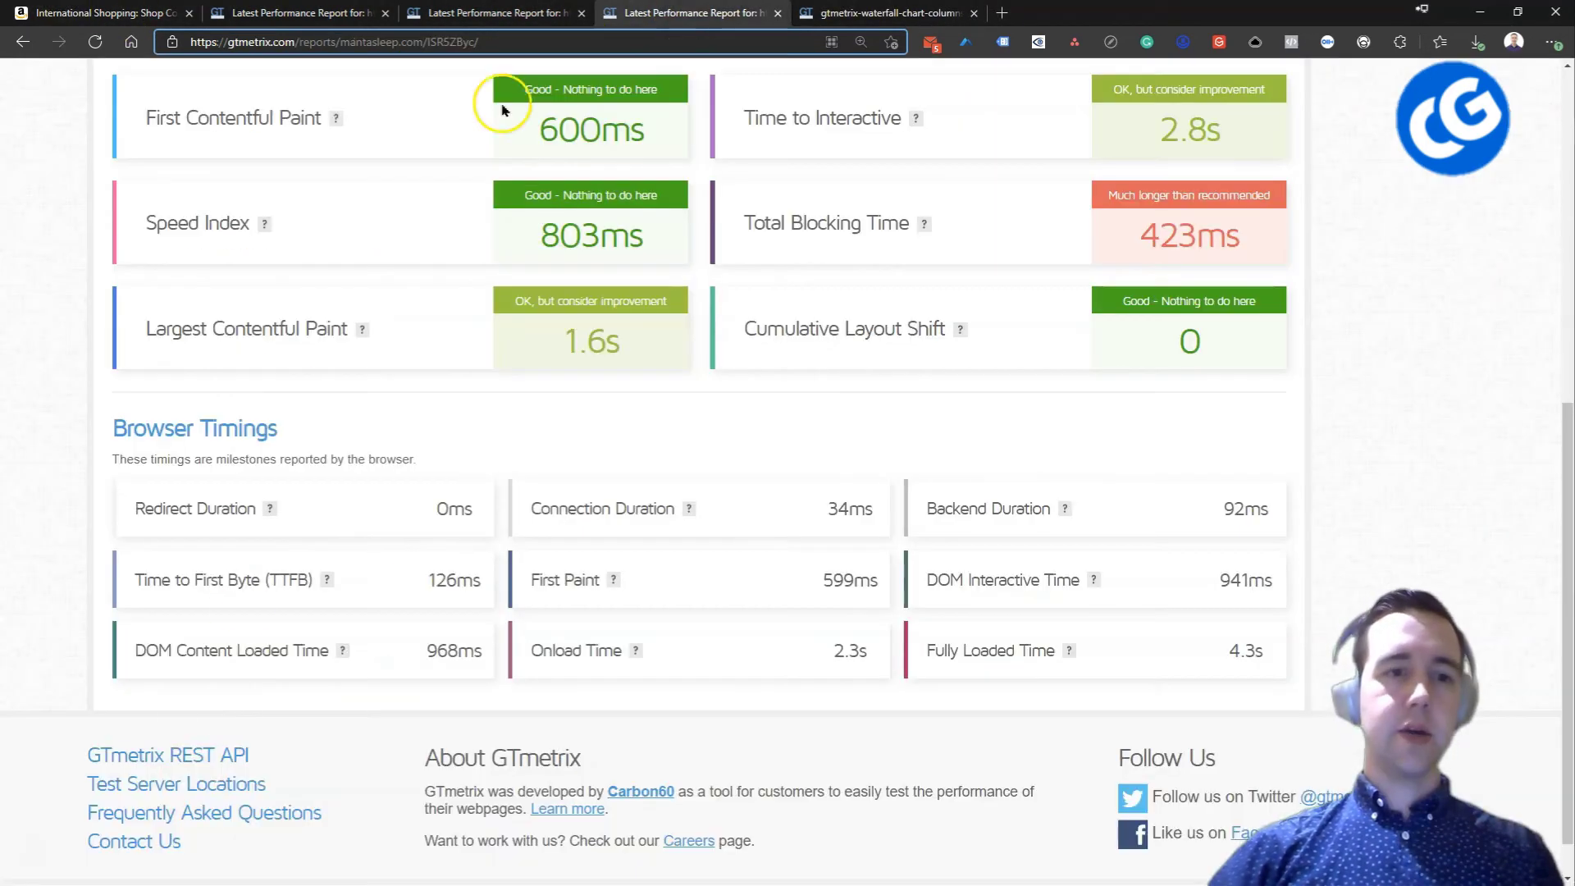
pyautogui.click(525, 14)
pyautogui.moveTo(156, 788); pyautogui.dragTo(238, 792)
# - On the live Amazon page, set DevTools throttling to Low-end mobile on Slow 3G
pyautogui.click(106, 16)
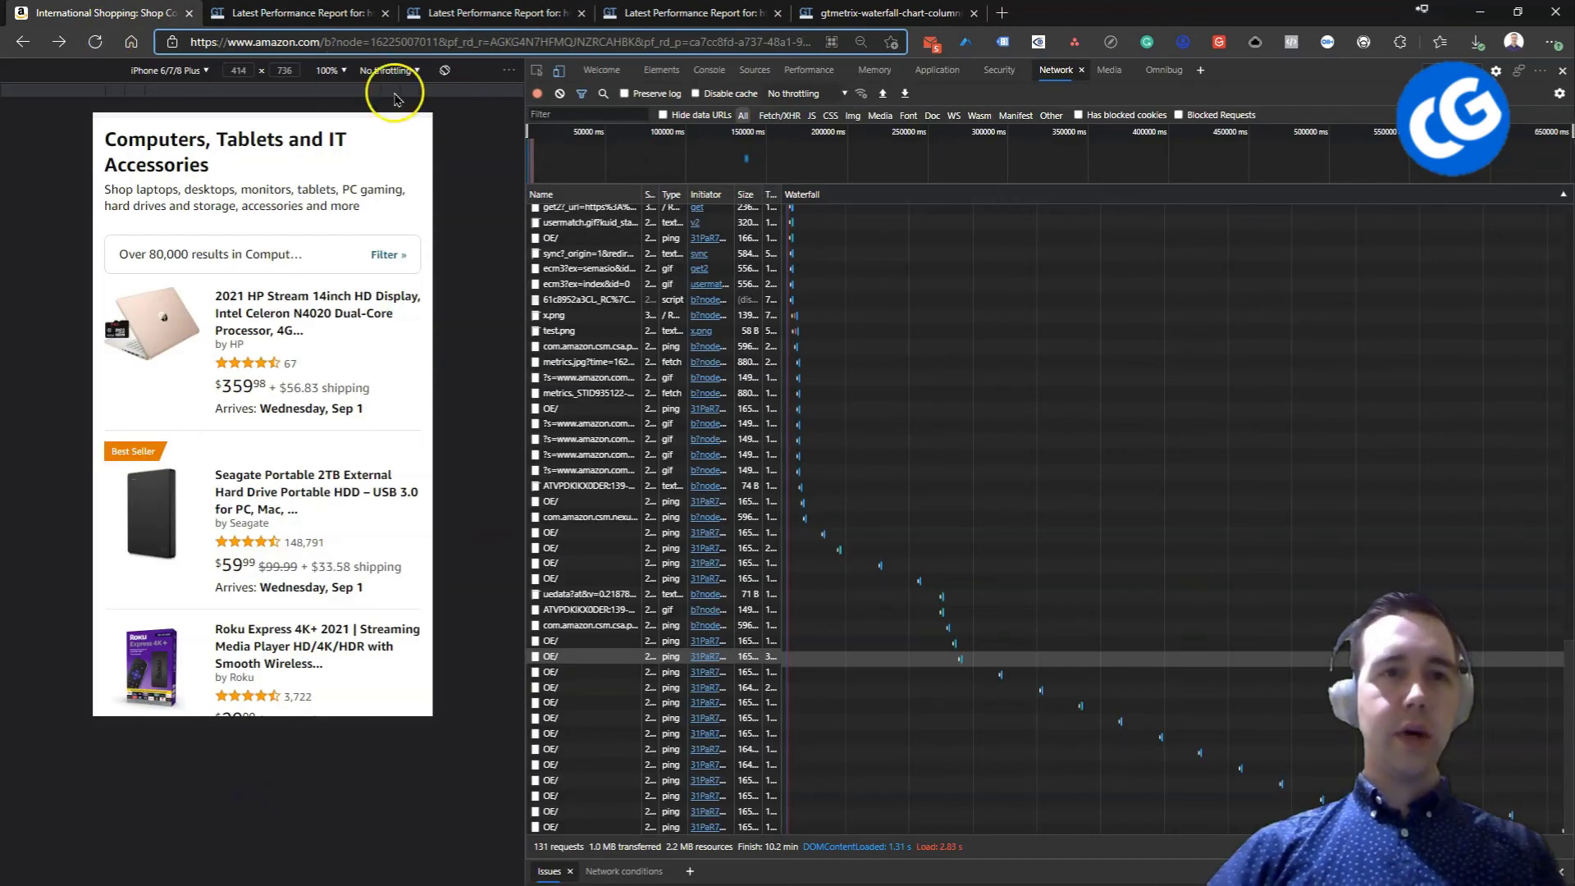
pyautogui.click(384, 71)
pyautogui.click(451, 146)
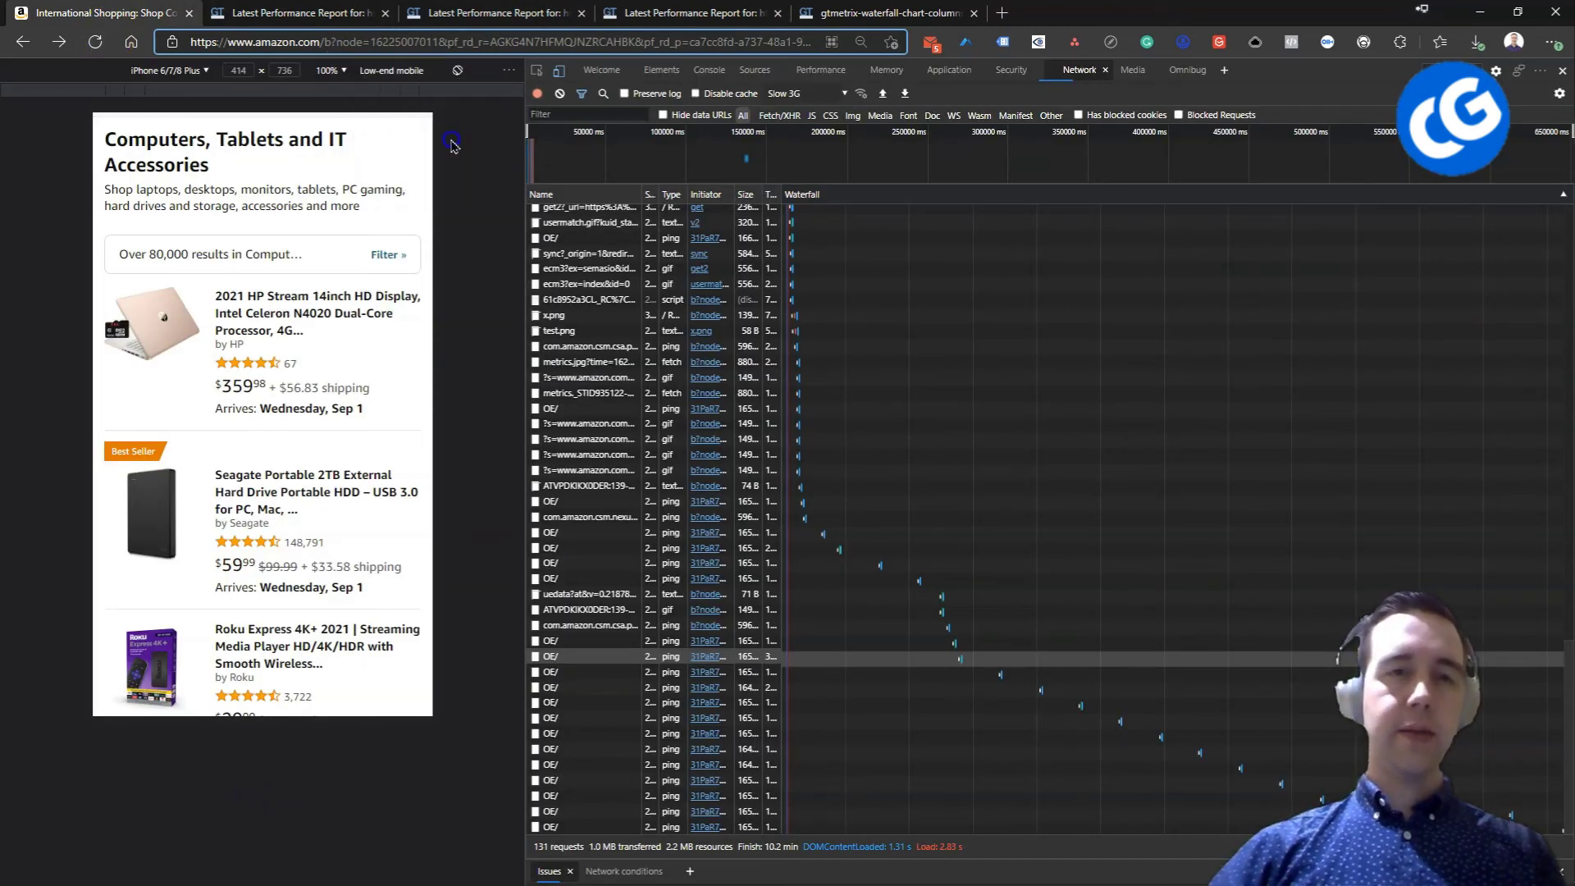
# - Reload the throttled page and watch the log reach 58 requests, 836 kB, 26.08 s
pyautogui.press('F5')
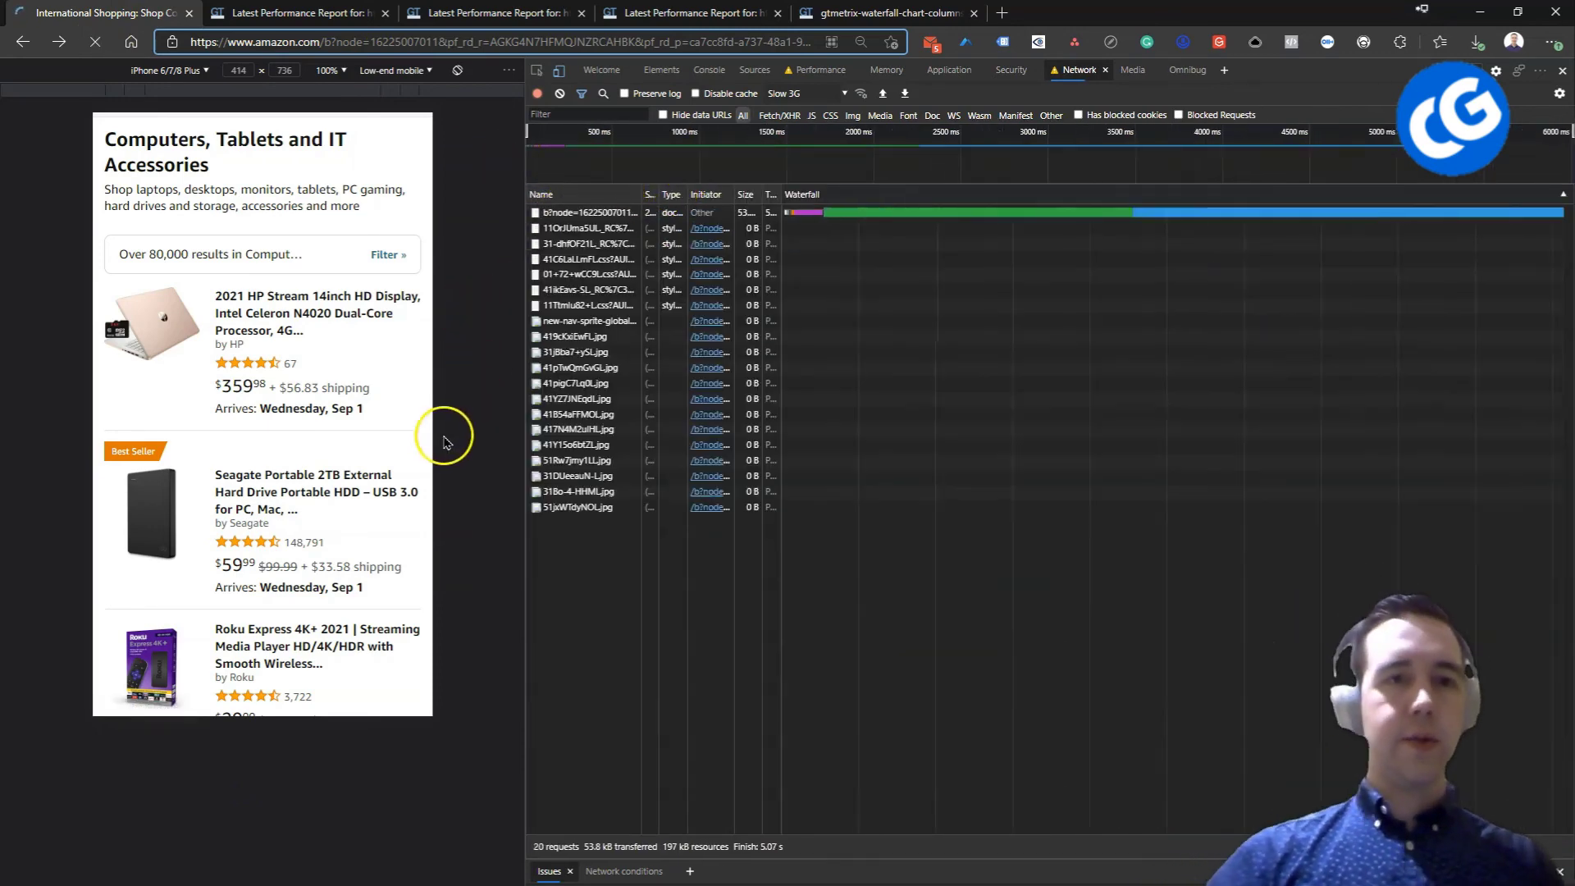
pyautogui.press('F5')
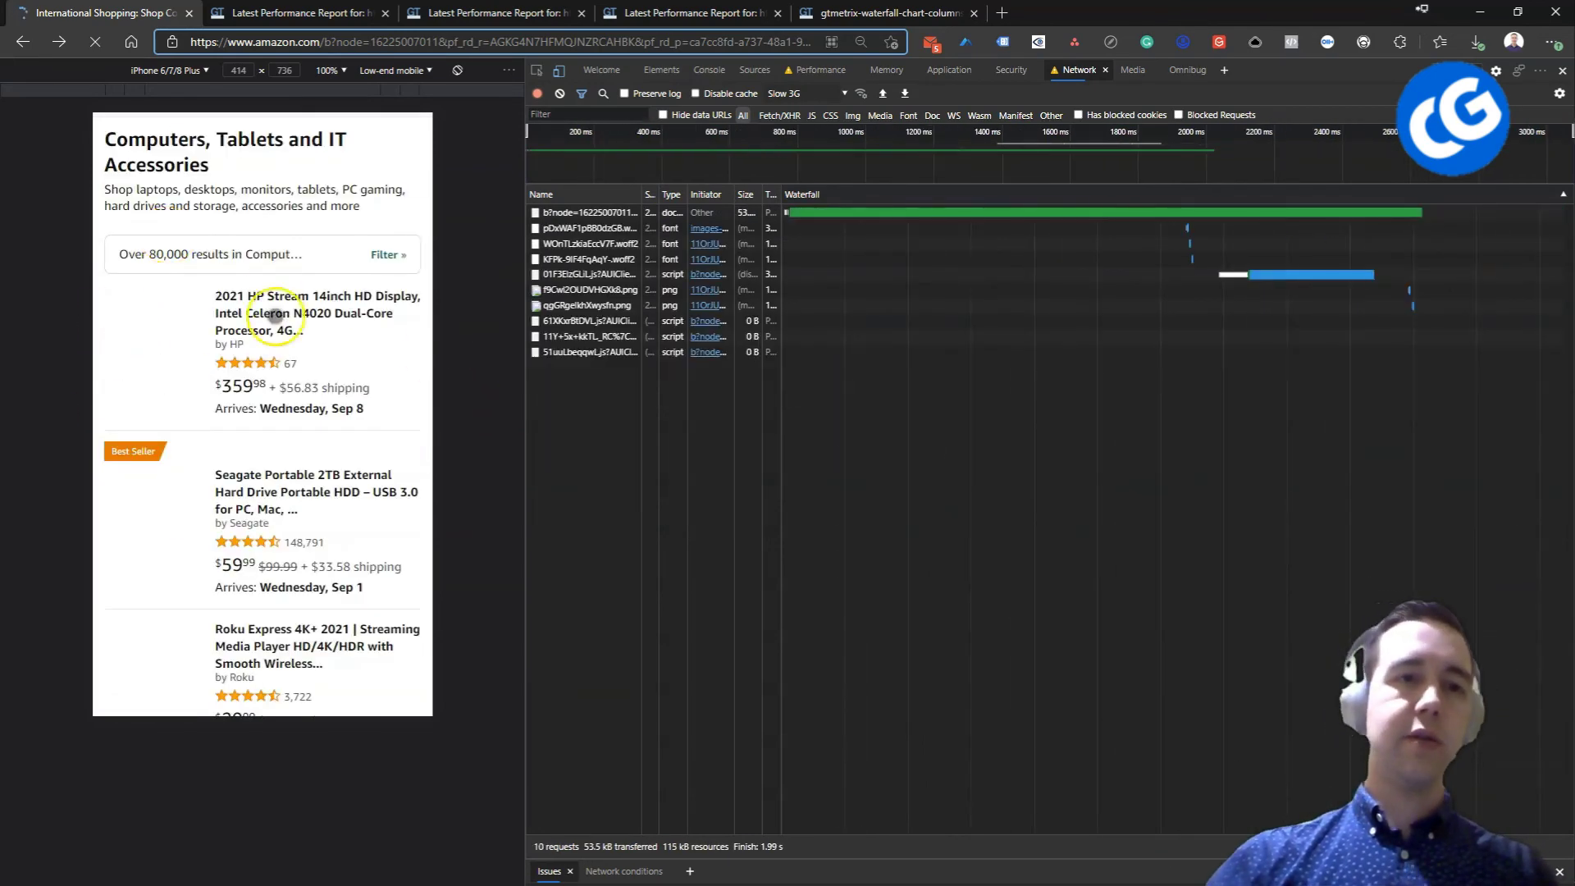
pyautogui.press('F5')
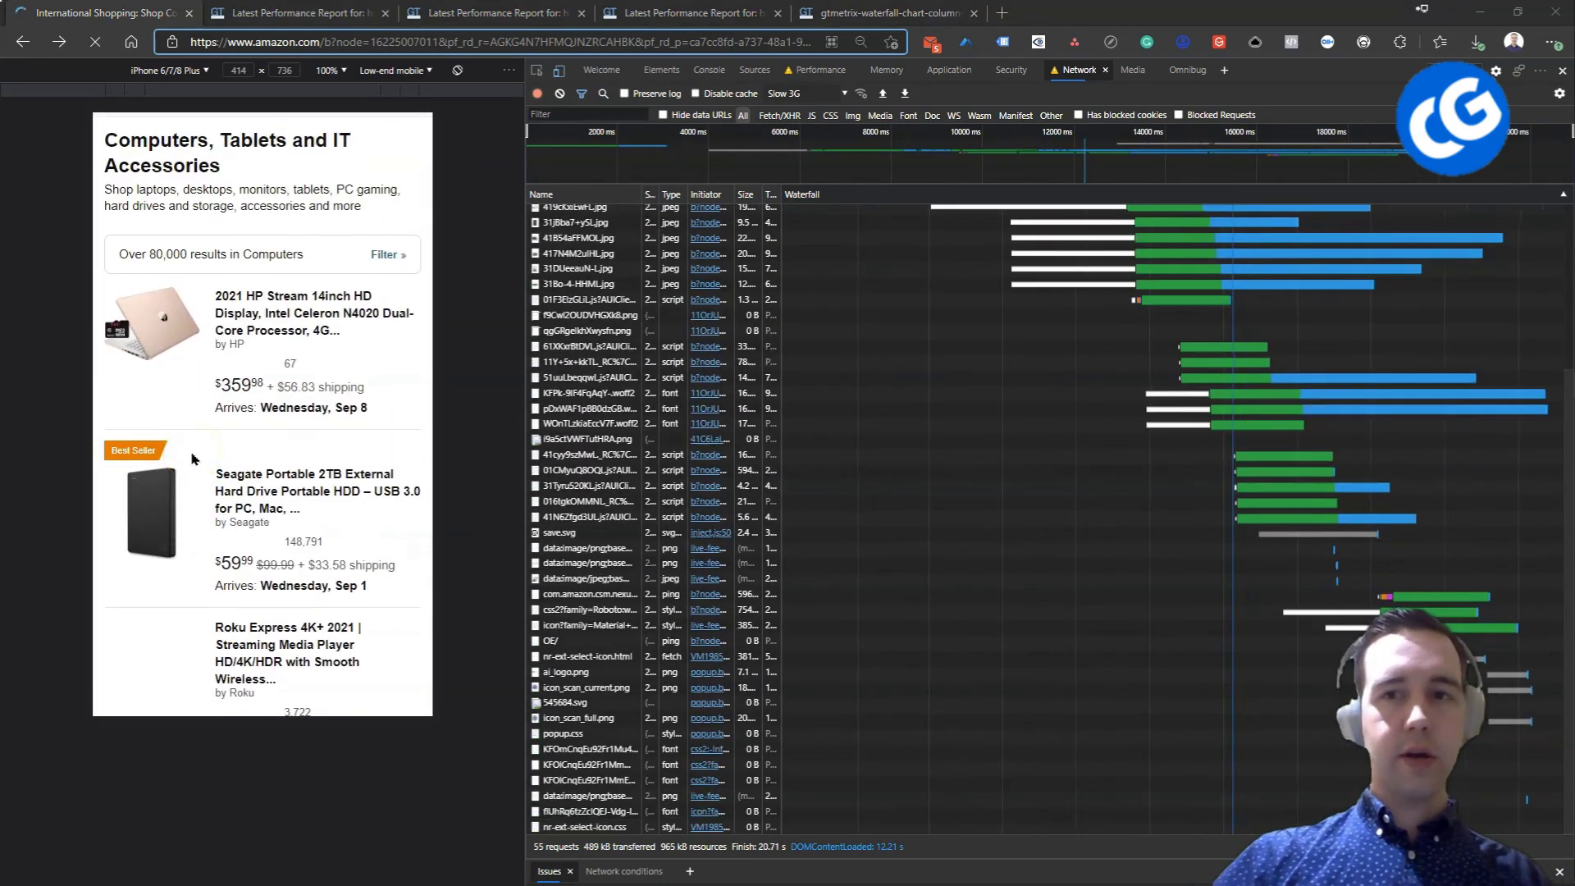
pyautogui.scroll(-2, 191, 451)
pyautogui.scroll(-15, 192, 451)
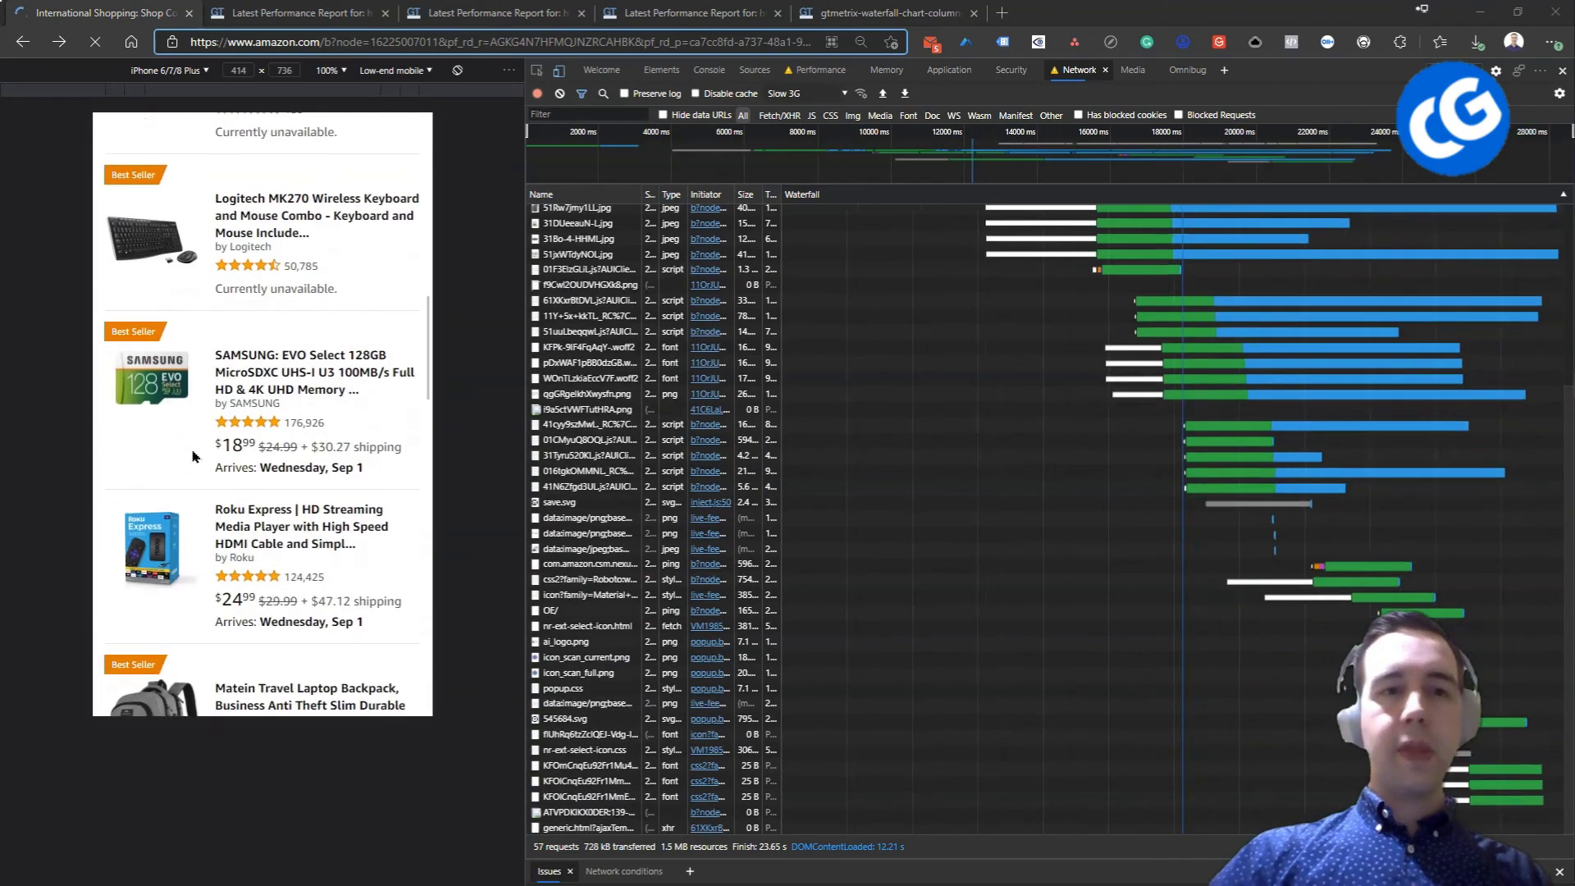
pyautogui.scroll(17, 211, 459)
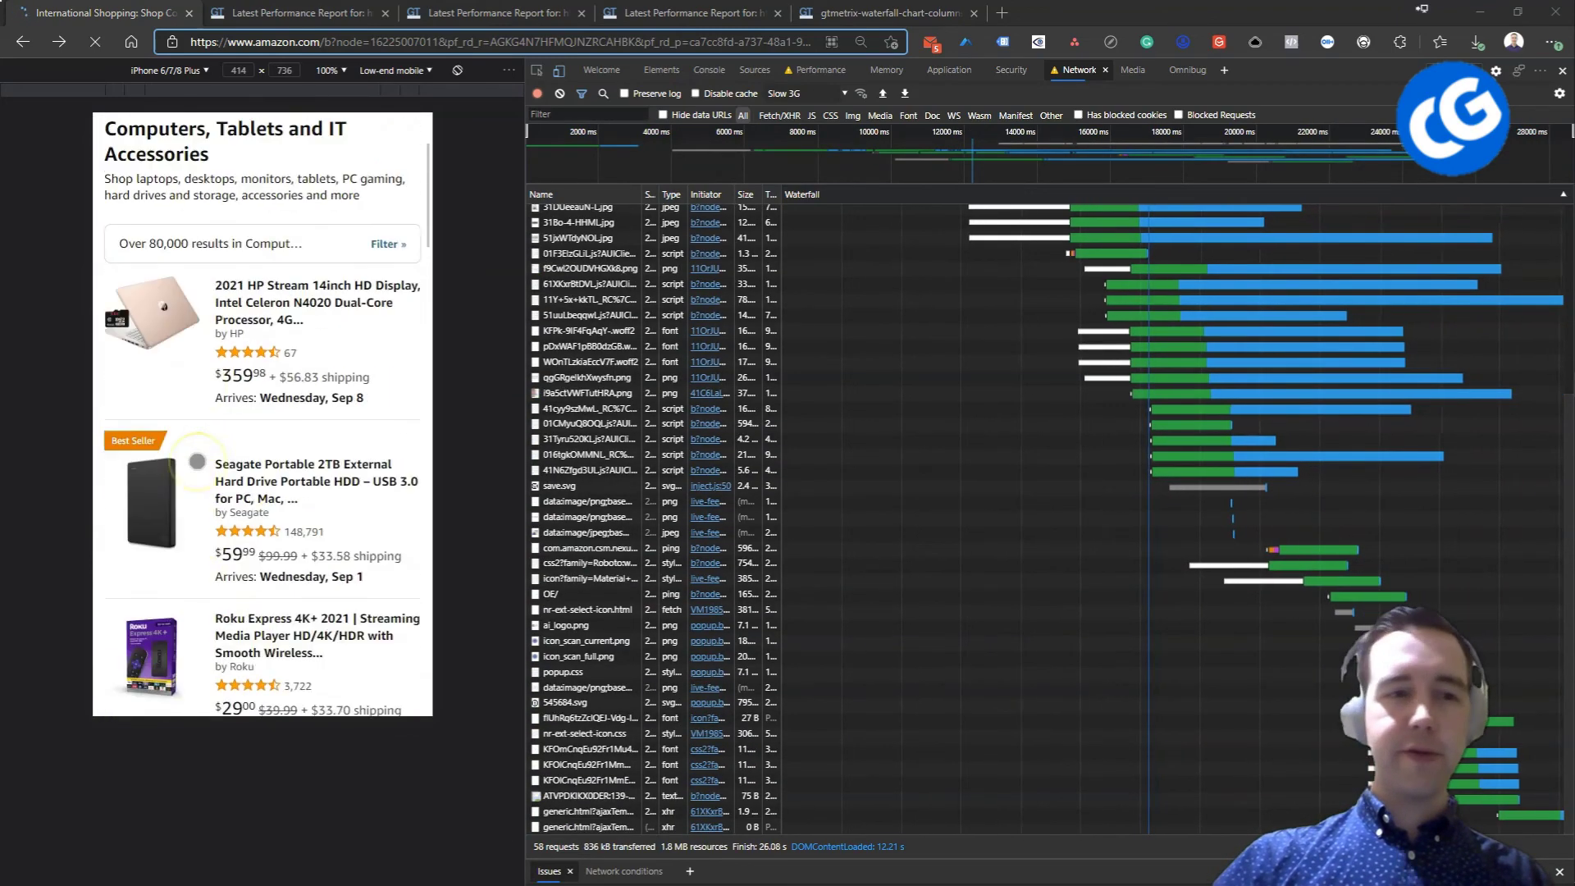
# - Switch from the other reports back to the Amazon GTmetrix report and scroll through its summary
pyautogui.click(623, 12)
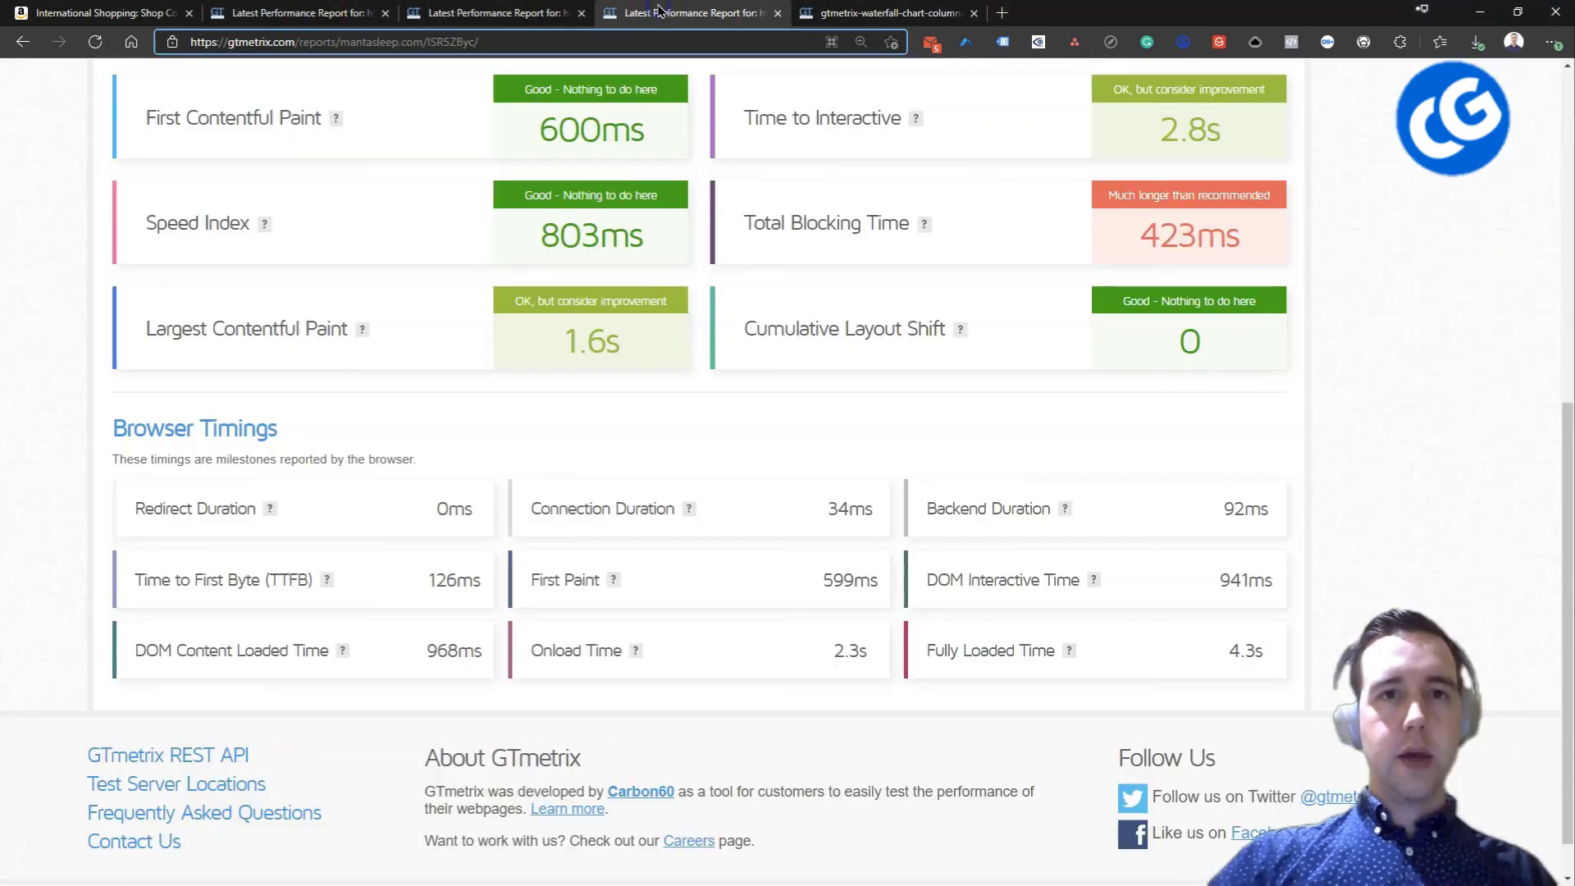
pyautogui.scroll(6, 966, 411)
pyautogui.hotkey('ctrl', 'shift', 'Tab')
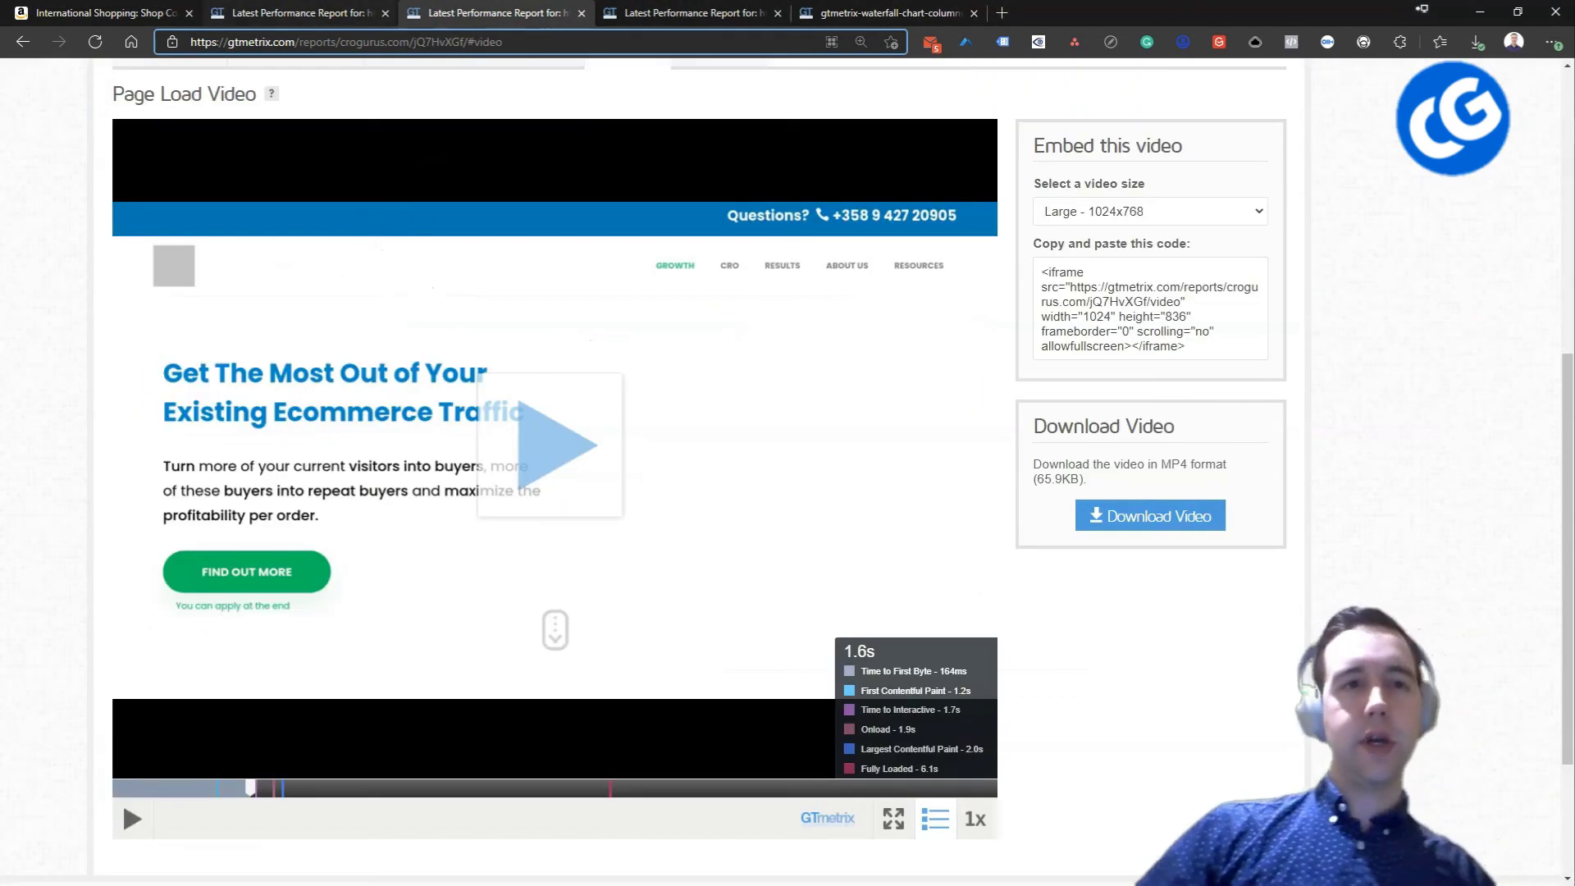
pyautogui.hotkey('ctrl', 'shift', 'Tab')
pyautogui.scroll(-5, 1003, 769)
pyautogui.scroll(-7, 1002, 769)
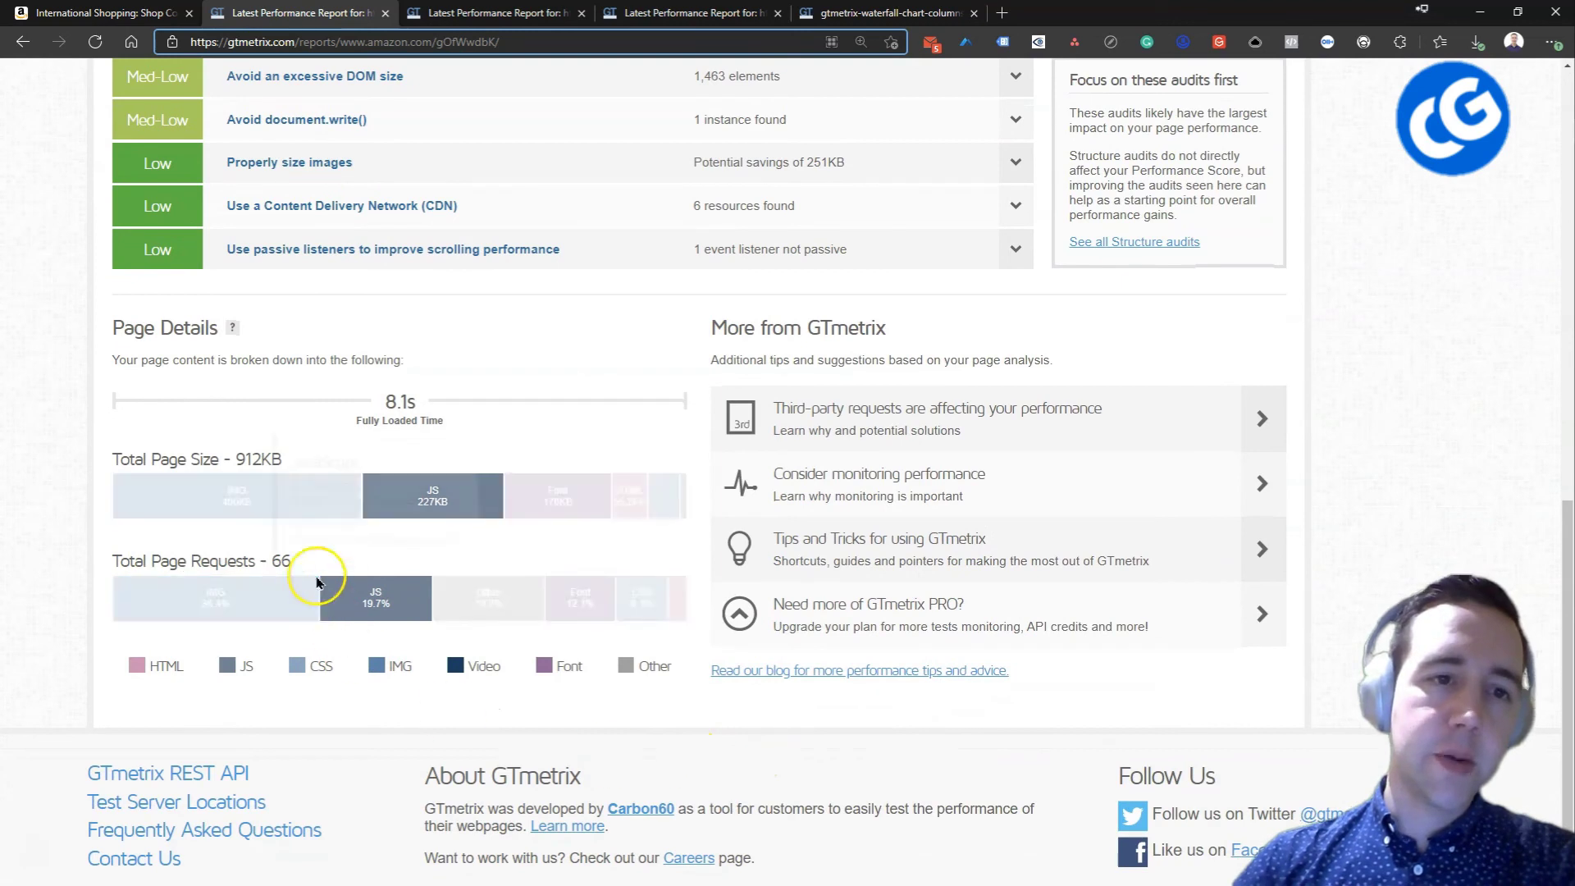
pyautogui.moveTo(311, 507)
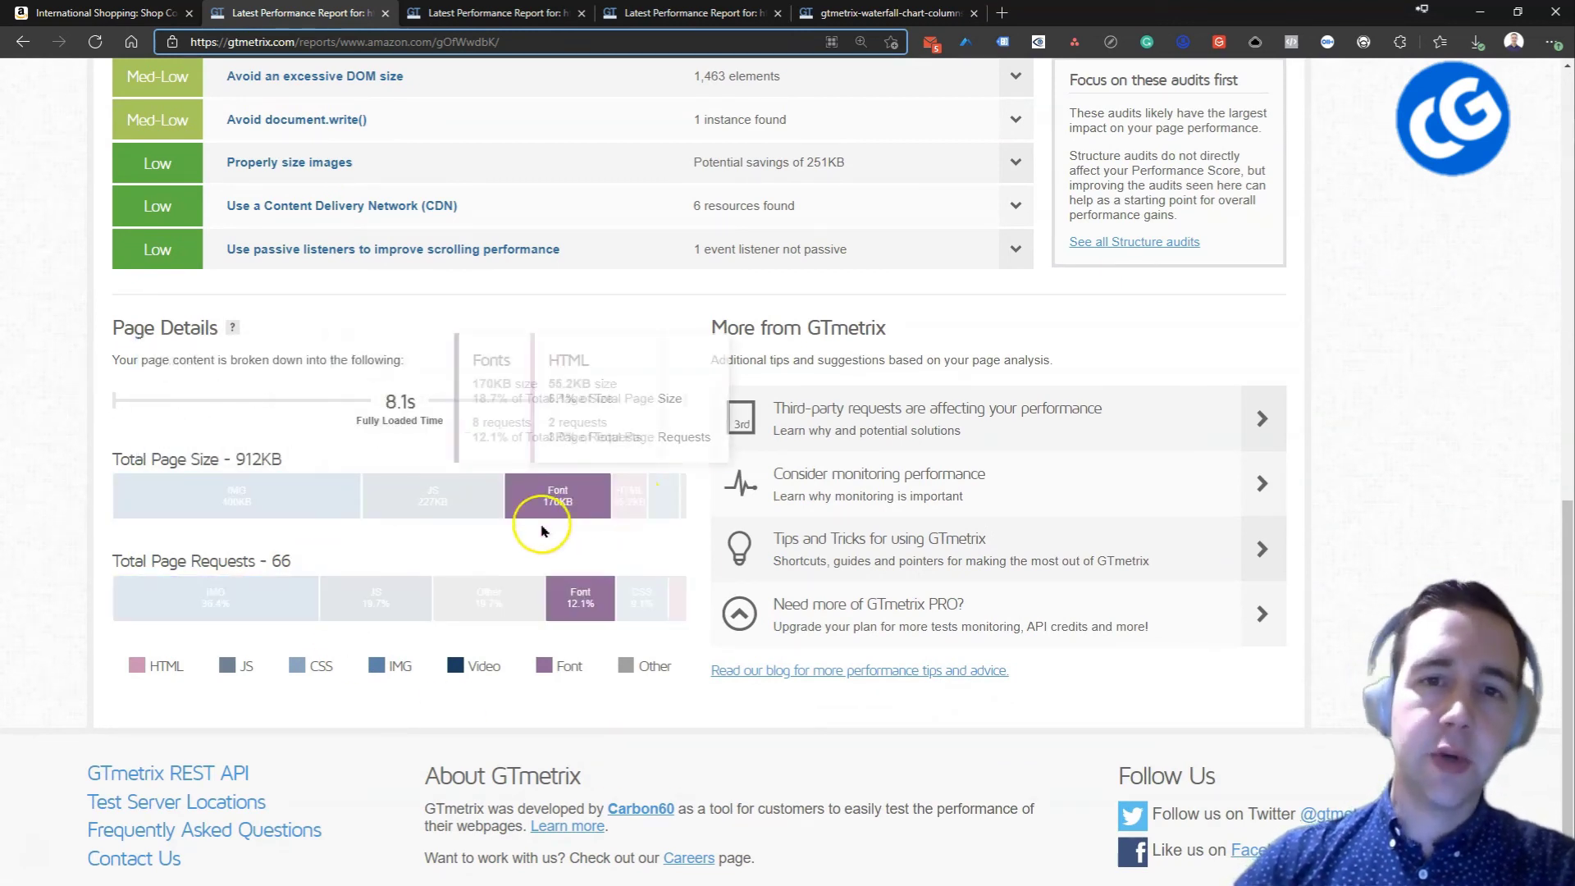
pyautogui.scroll(7, 538, 520)
# - Review Amazon's Performance and Structure results, then bring up its page load video (0.8s TTFB, 8.1s Fully Loaded)
pyautogui.click(310, 211)
pyautogui.scroll(-4, 907, 643)
pyautogui.moveTo(1069, 603)
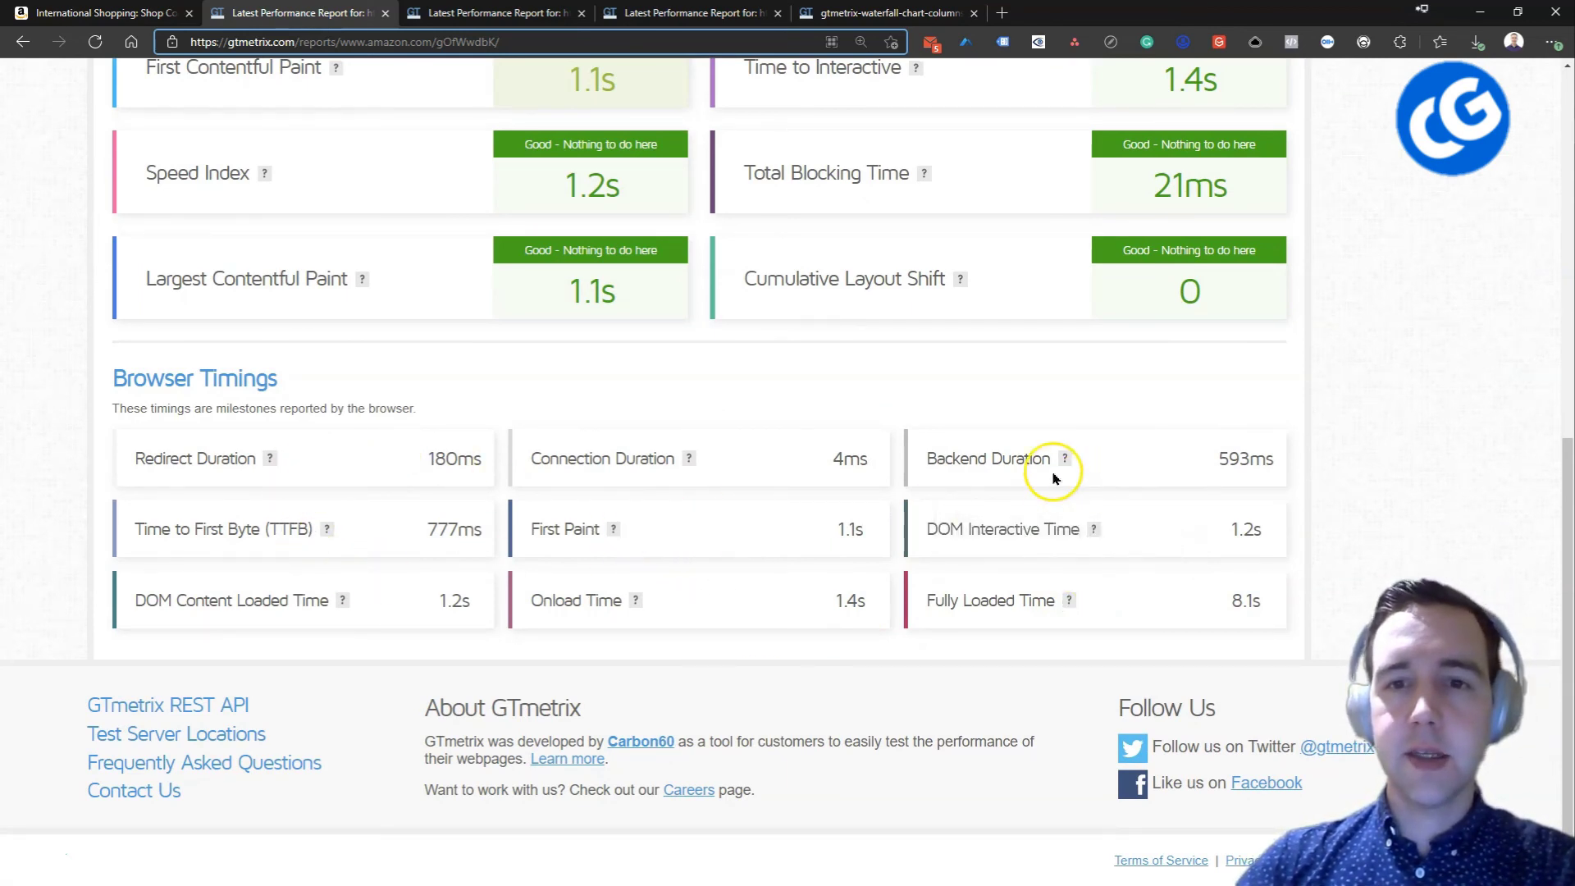
pyautogui.scroll(8, 752, 547)
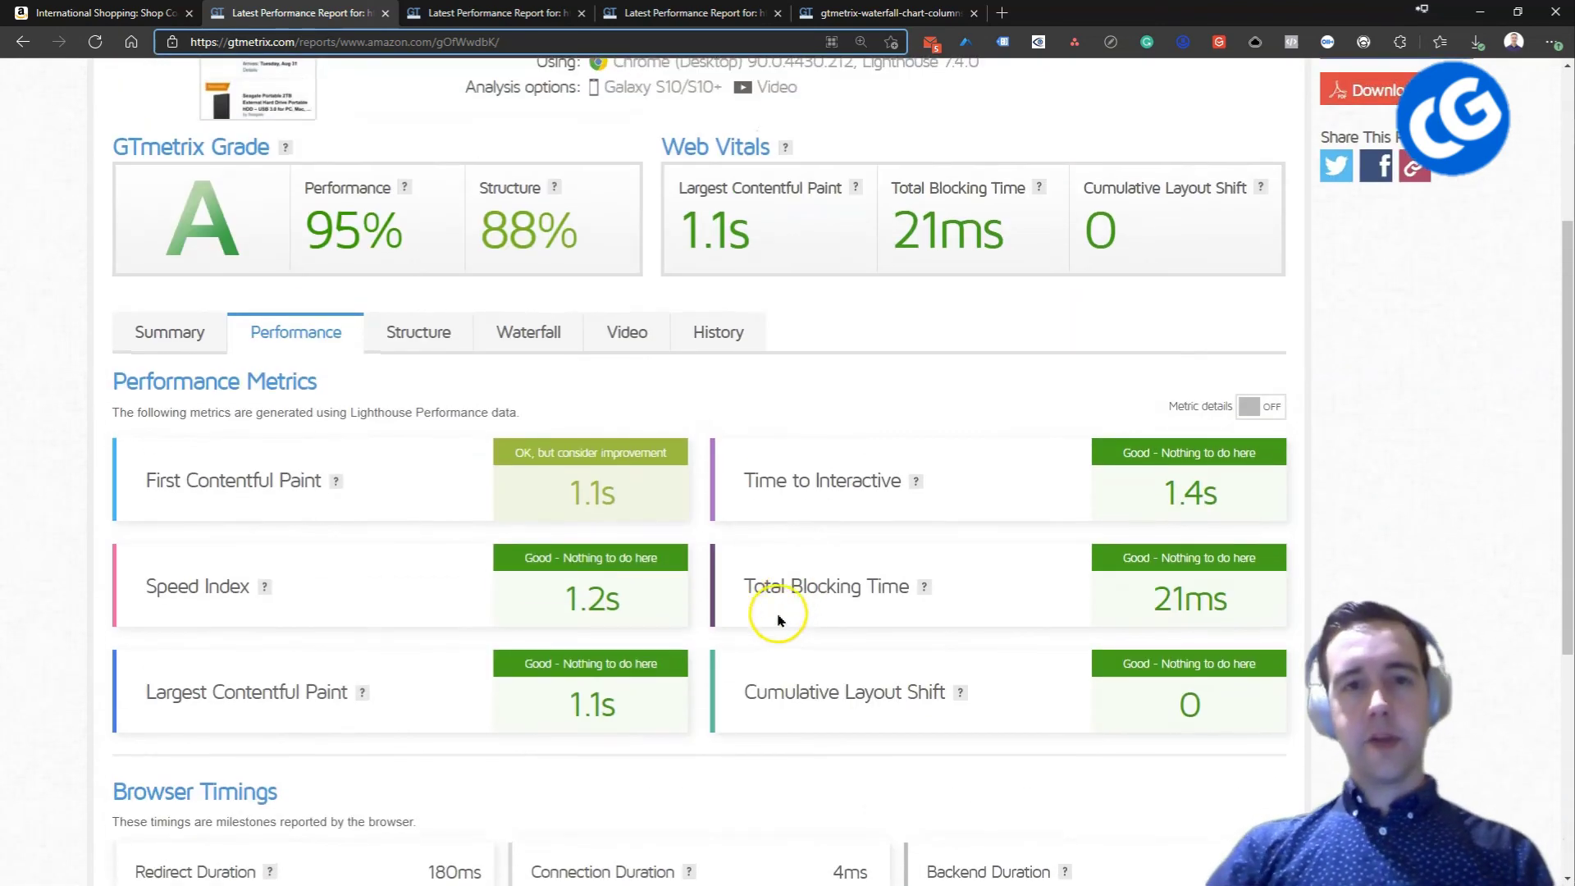
pyautogui.scroll(1, 785, 645)
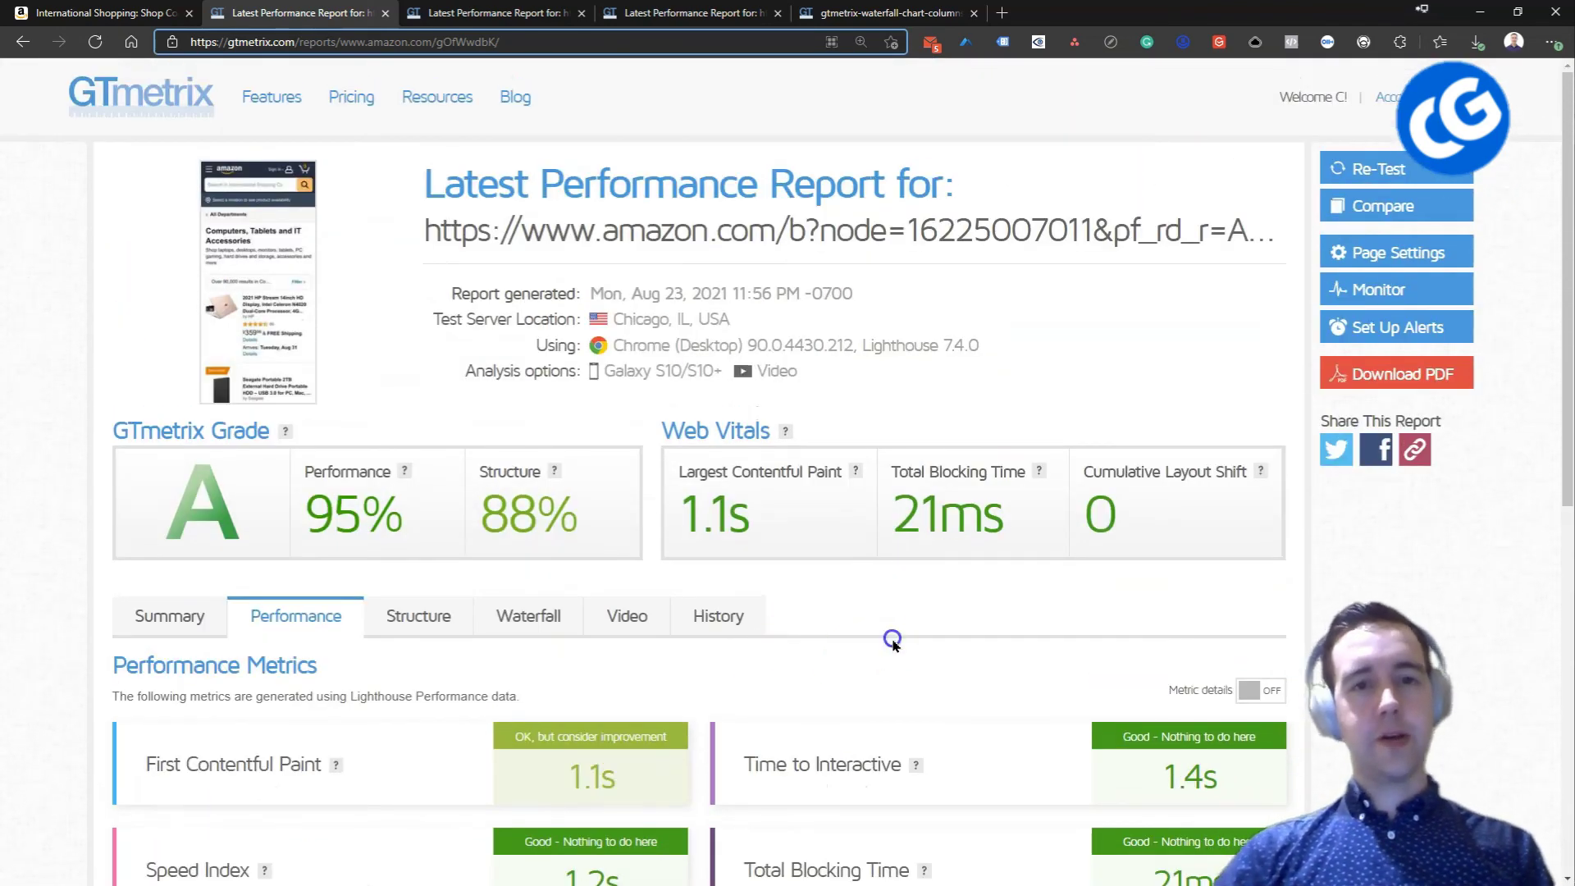
pyautogui.click(396, 624)
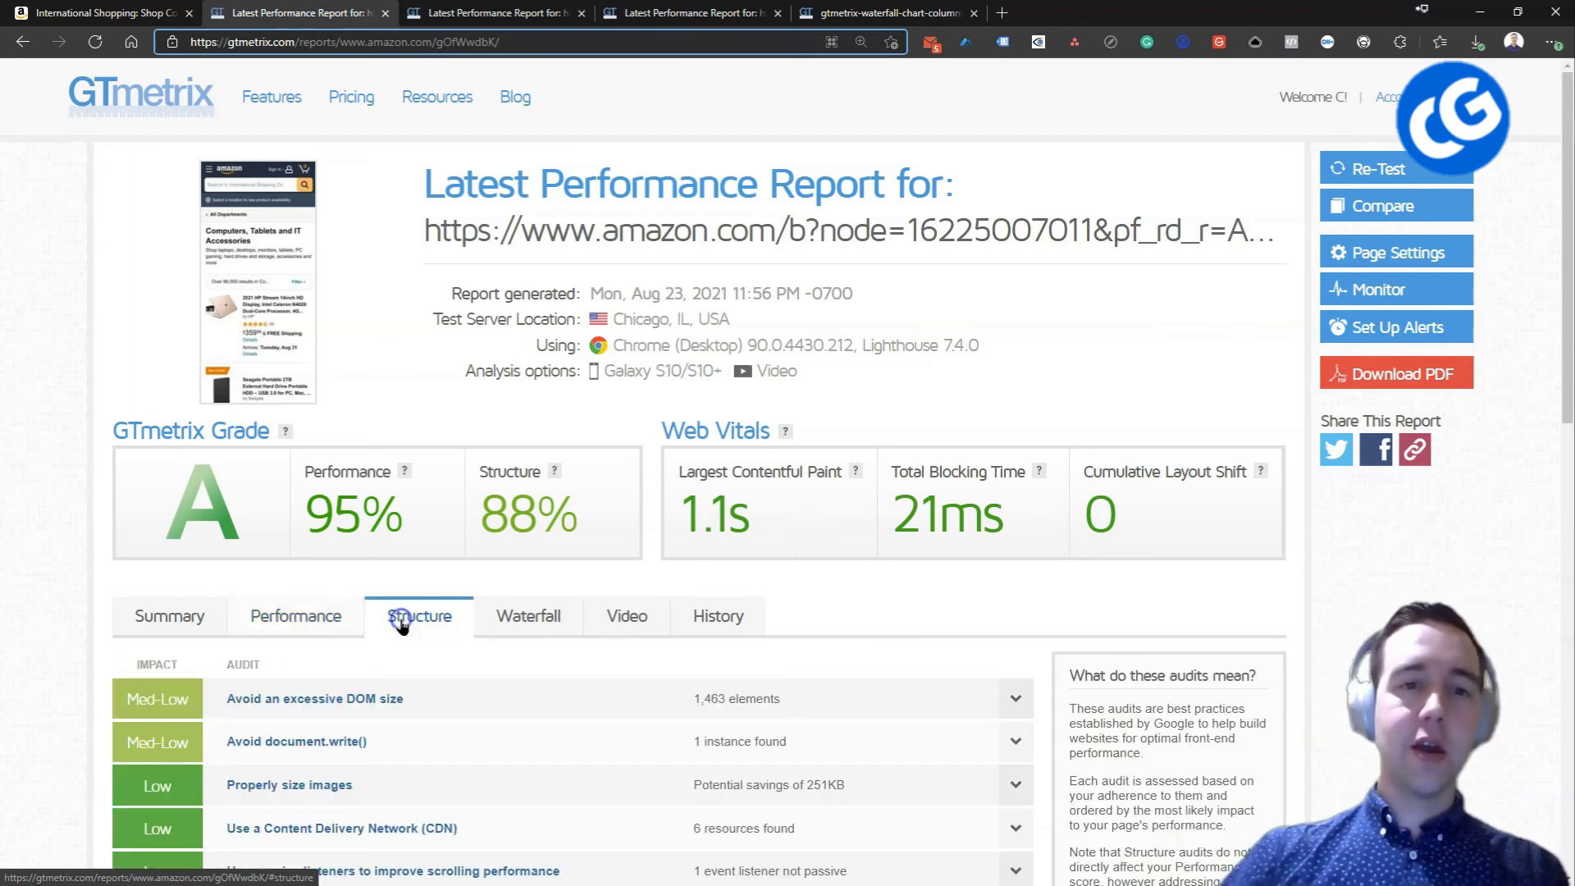
pyautogui.click(548, 621)
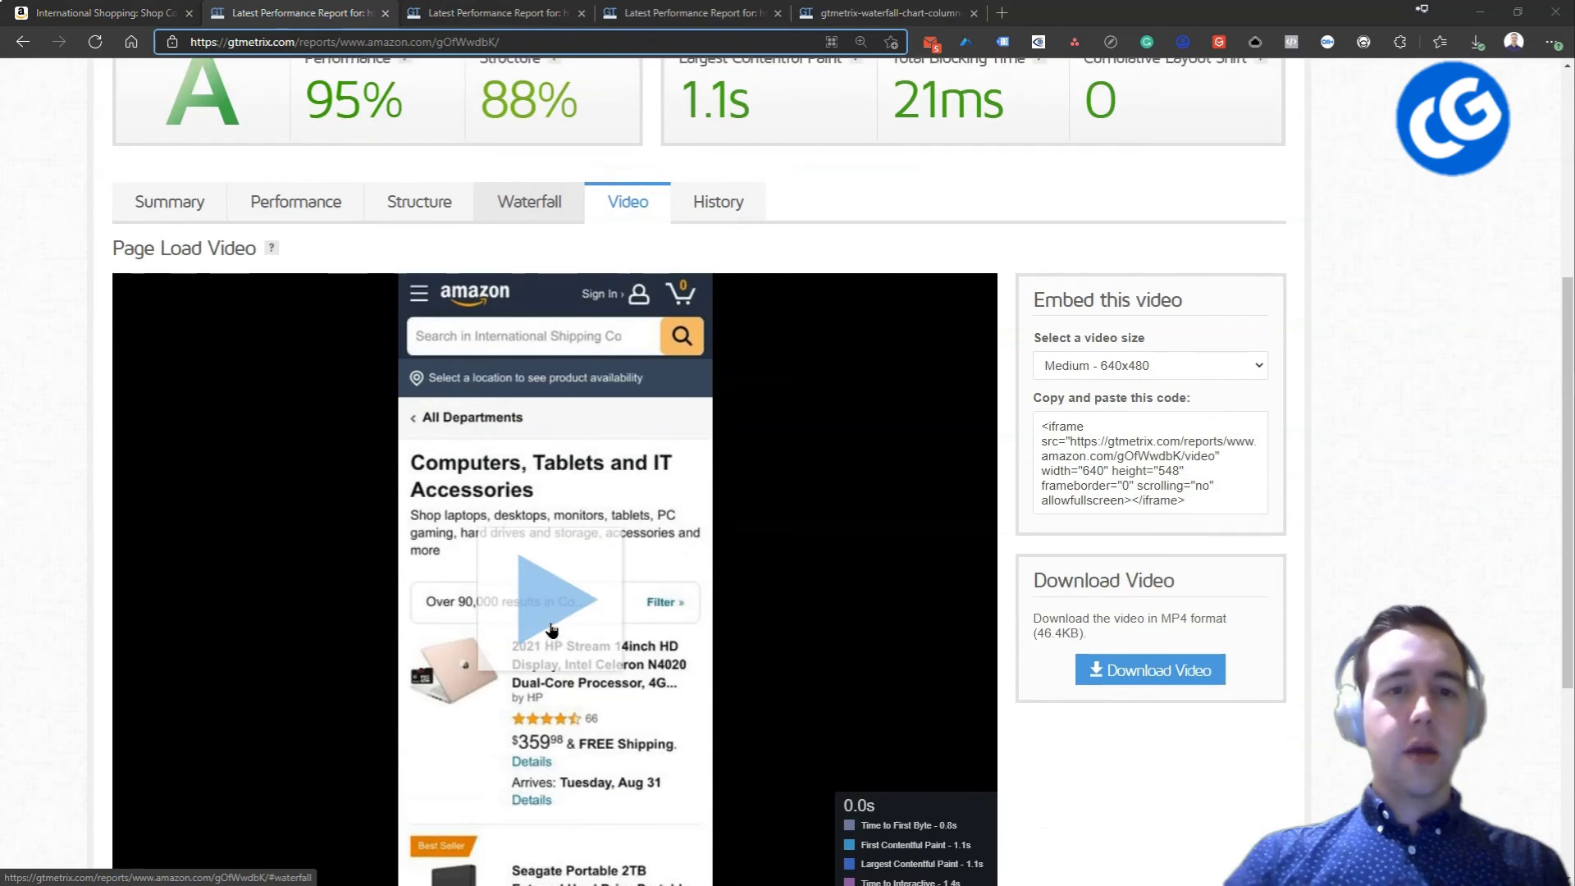
# - Play the Amazon page load video, download it as MP4, replay it twice, then return to the report header
pyautogui.scroll(-2, 552, 629)
pyautogui.click(568, 439)
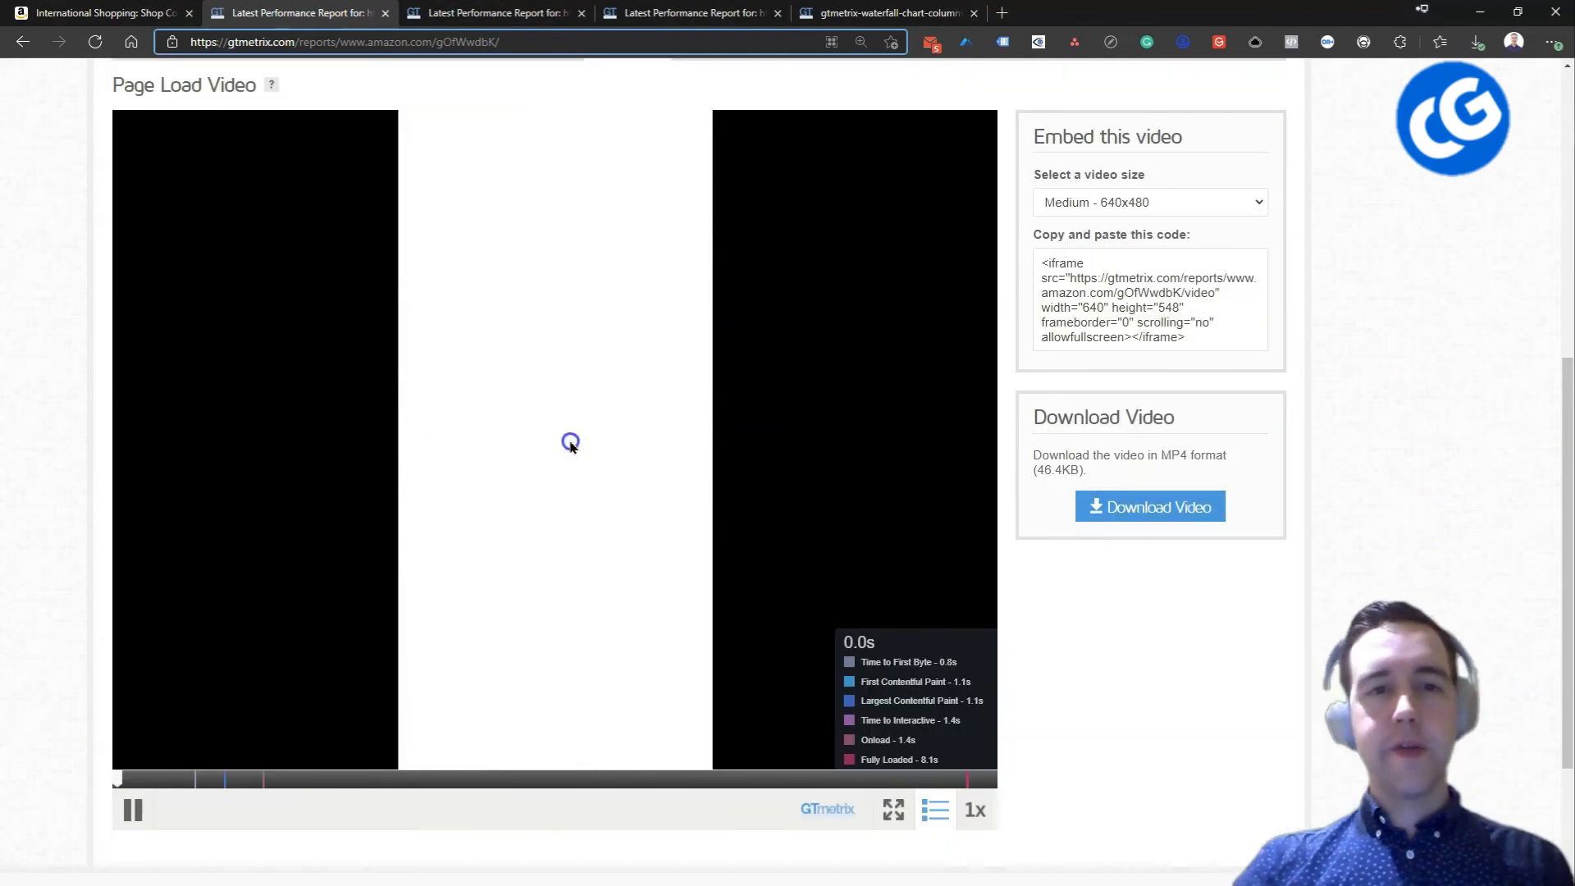
pyautogui.click(1113, 500)
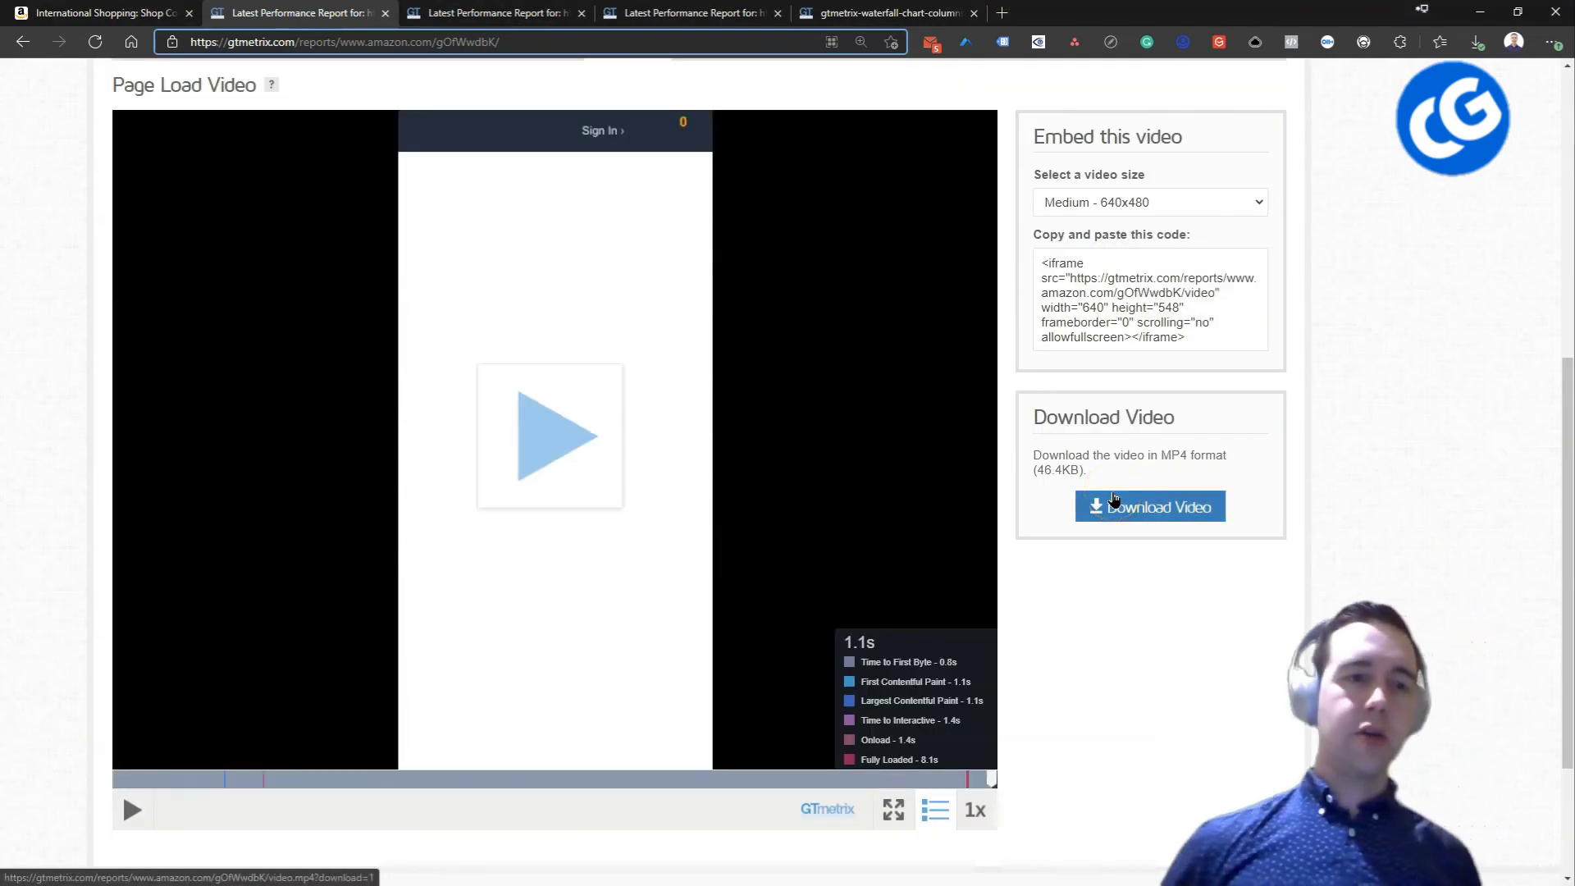
pyautogui.click(391, 484)
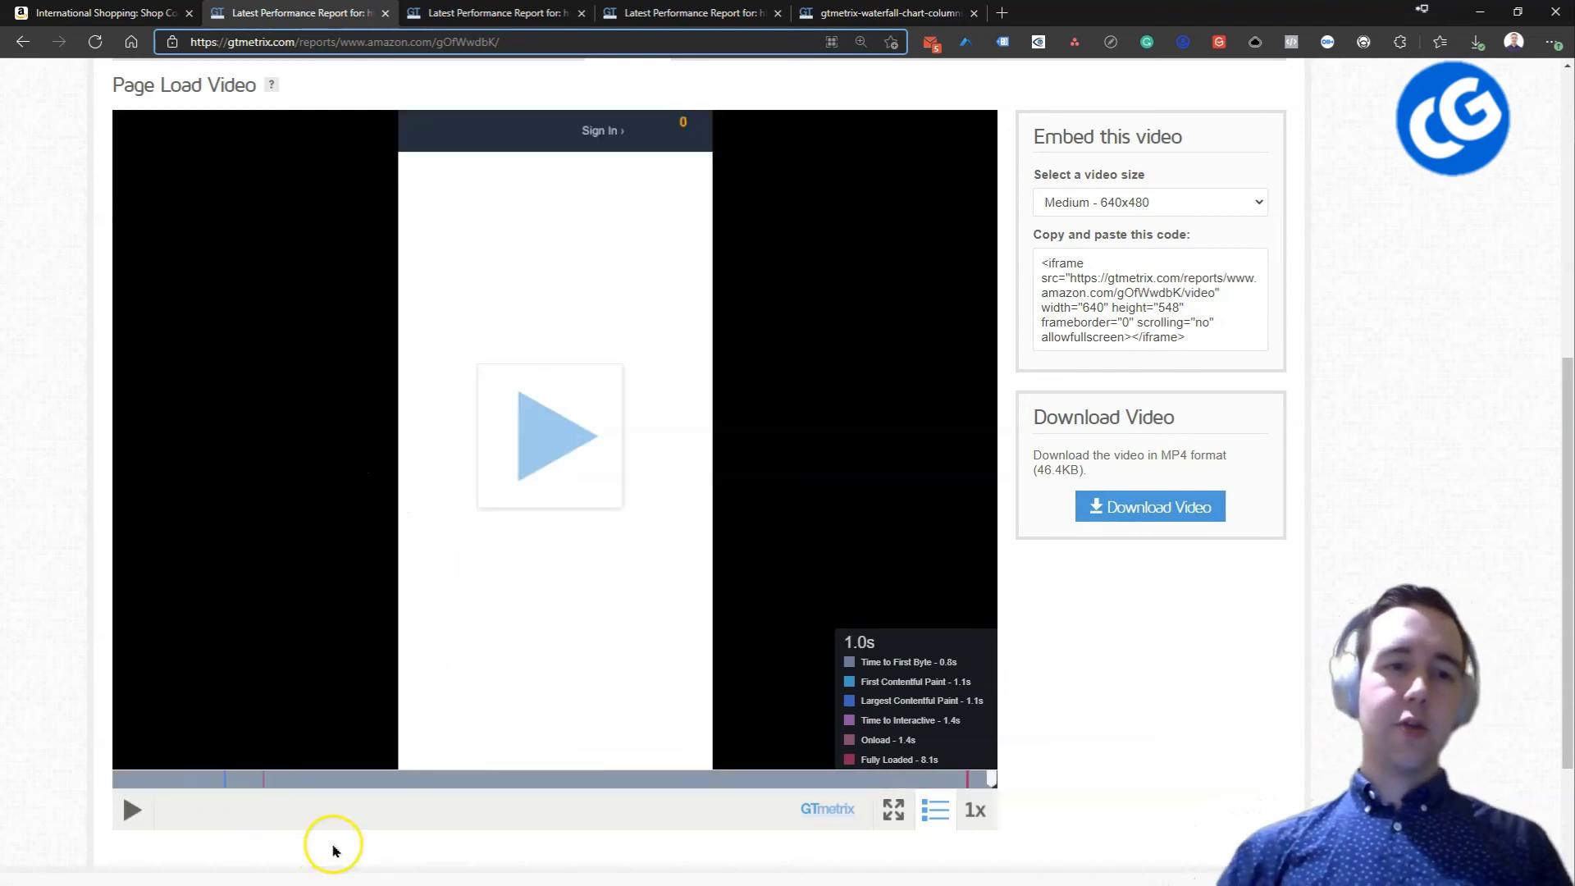
pyautogui.click(133, 809)
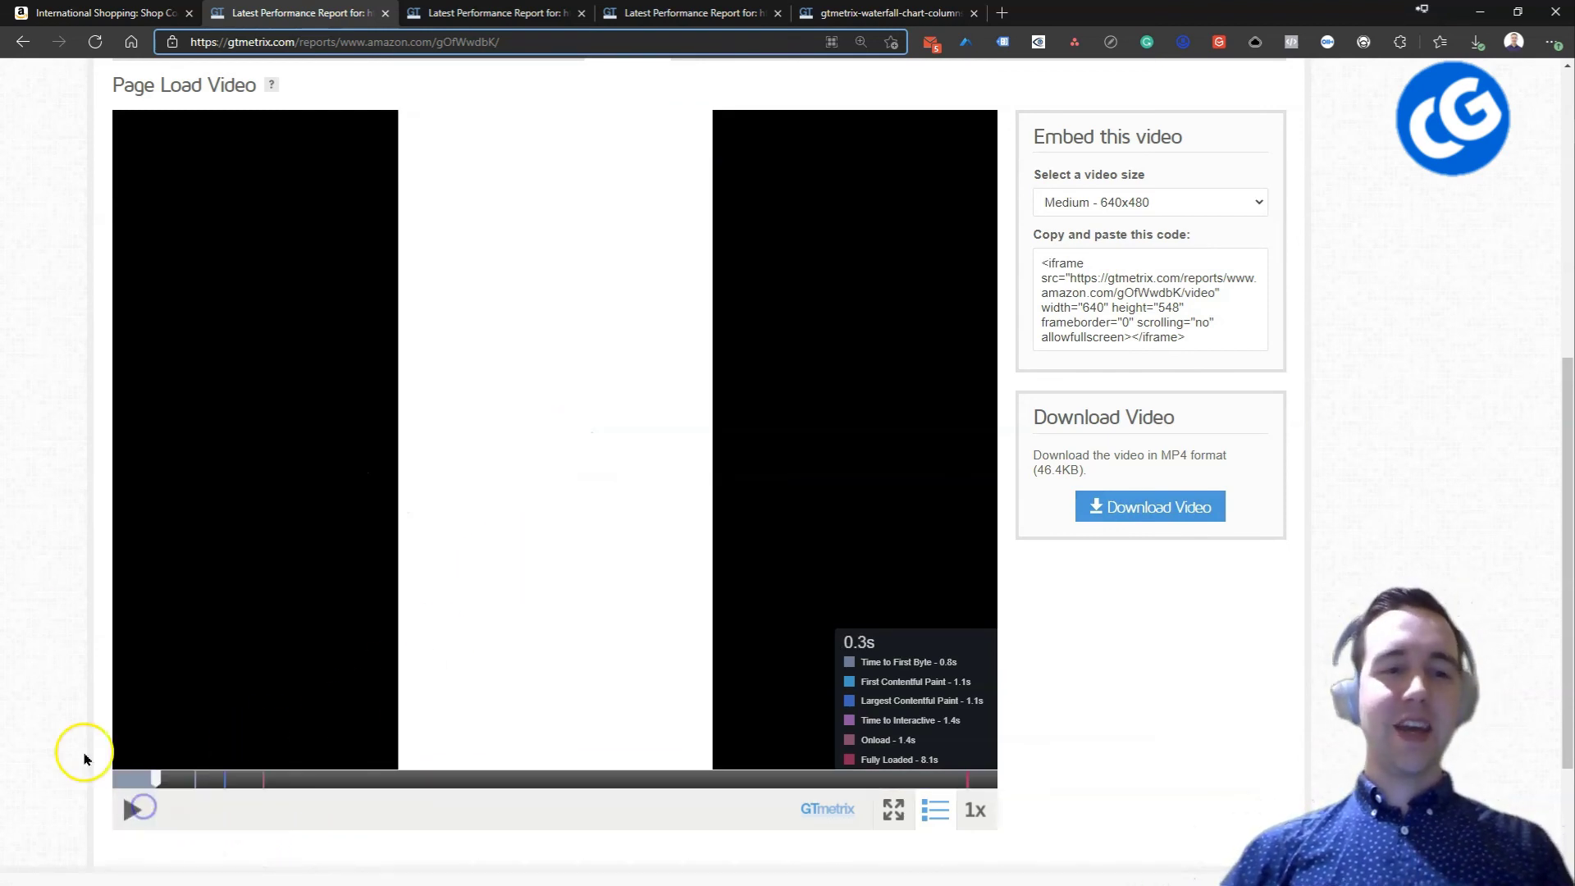
pyautogui.scroll(7, 45, 643)
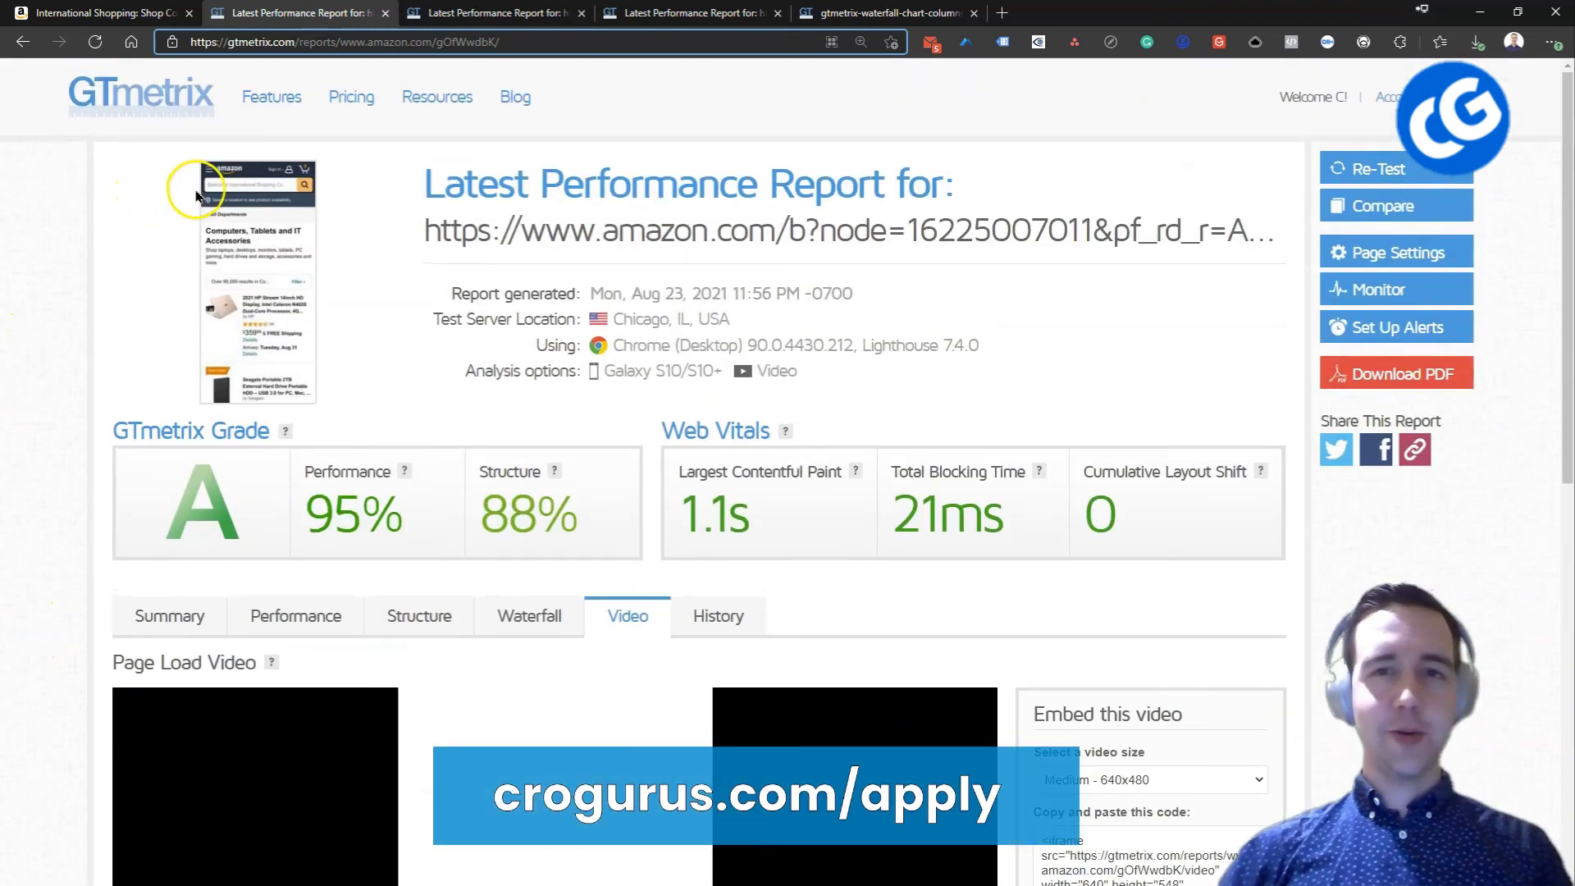